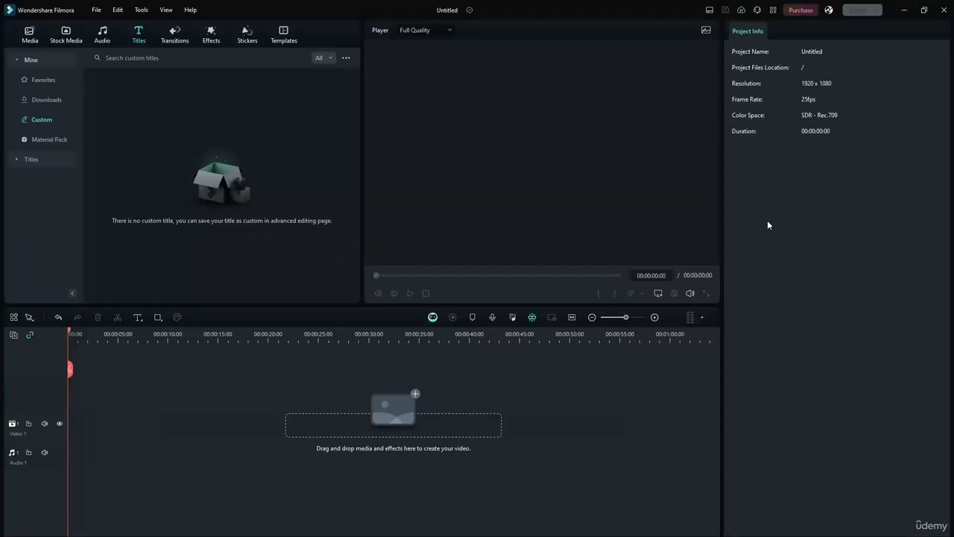
# Add a default text title to the timeline and move it to the centre of the frame.
pyautogui.click(135, 319)
pyautogui.click(185, 333)
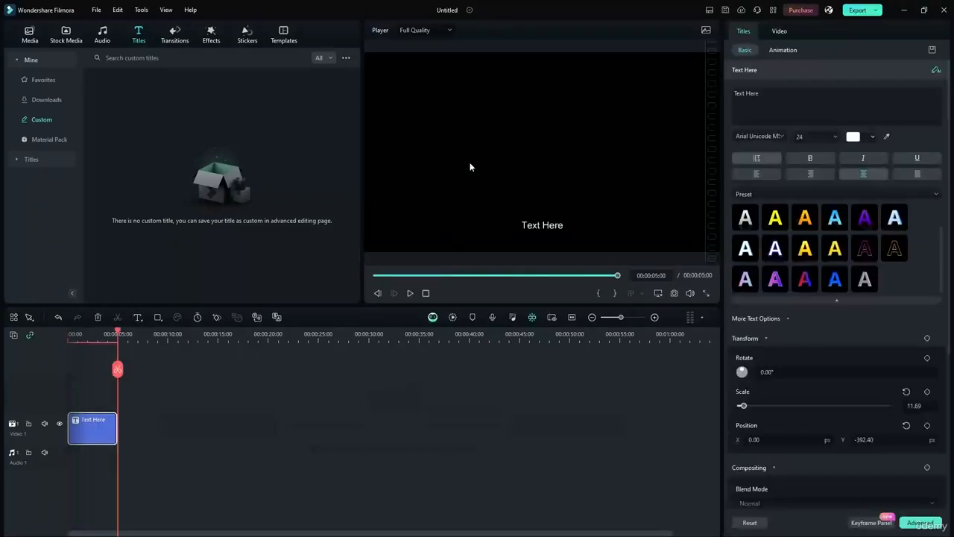
pyautogui.click(542, 225)
pyautogui.moveTo(542, 225); pyautogui.dragTo(545, 153)
# Replace the title's placeholder text with "Intro Here".
pyautogui.doubleClick(543, 152)
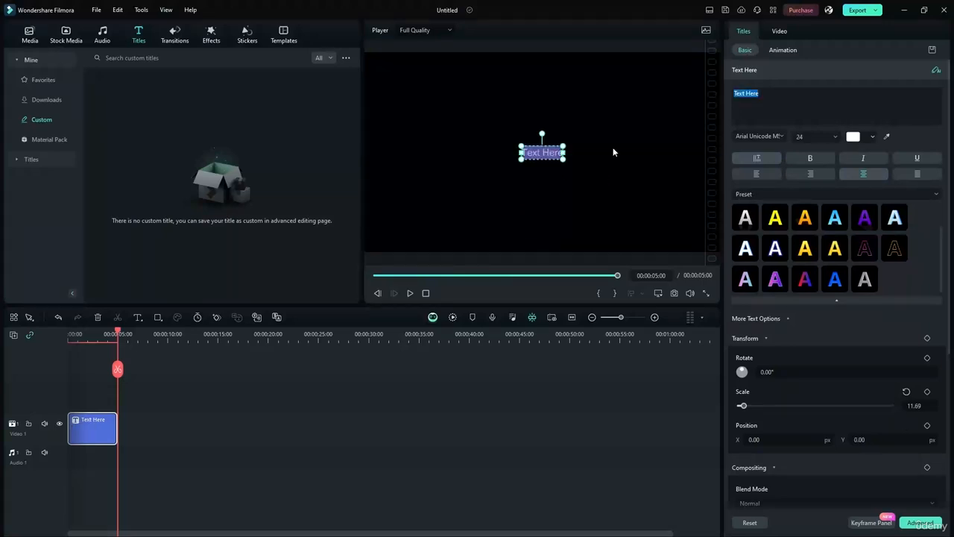
pyautogui.write('In')
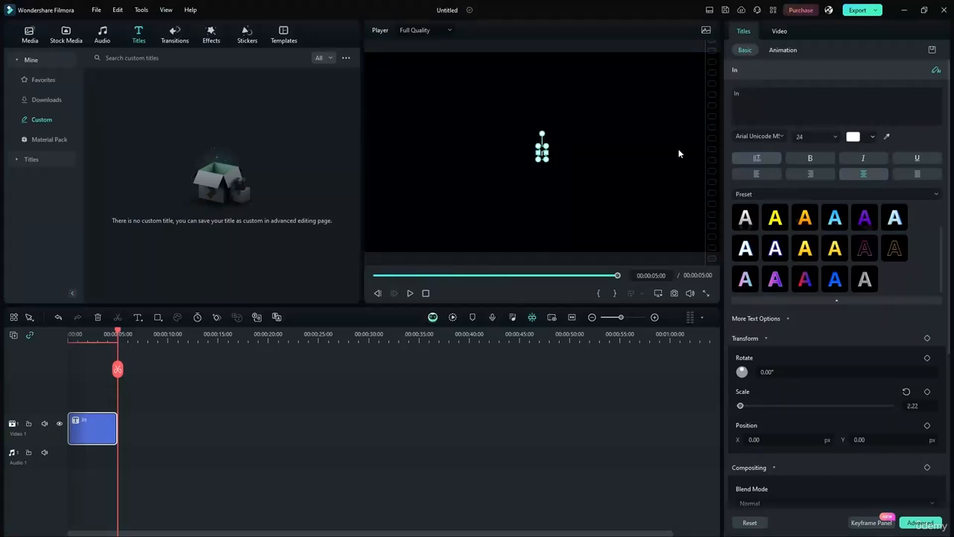
pyautogui.write('tro Here')
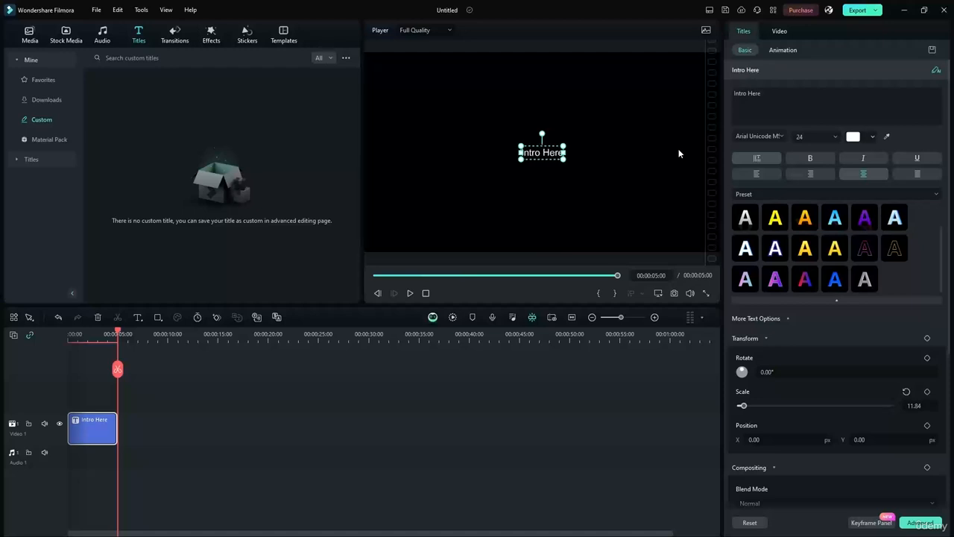
# Replace the whole title text with "Company Name here", enclosed in double quotation marks.
pyautogui.hotkey('ctrl', 'a')
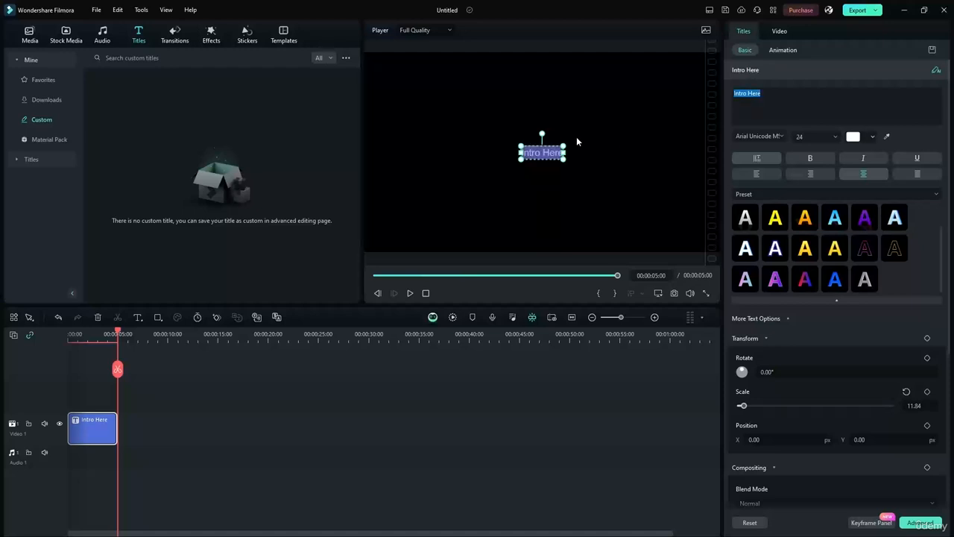
pyautogui.write('Compan')
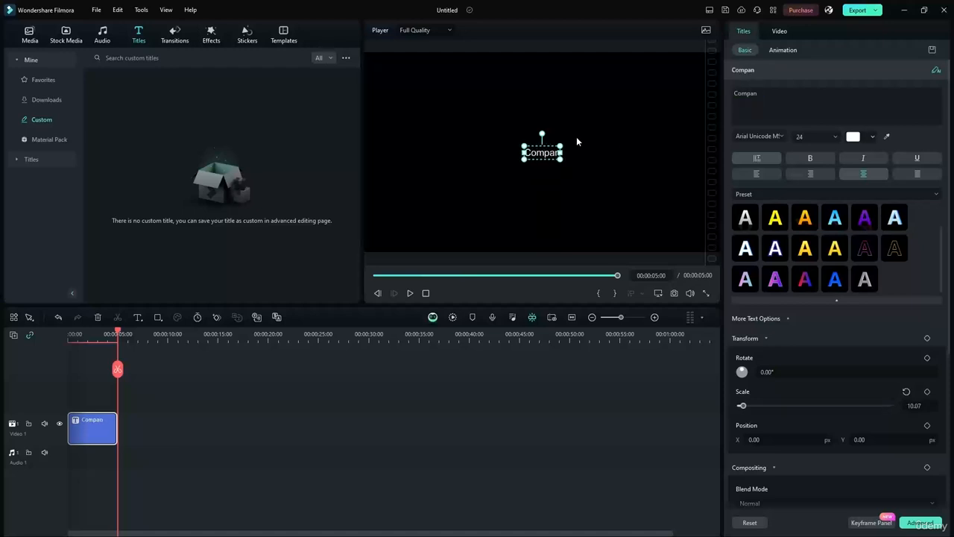
pyautogui.write('y Name h')
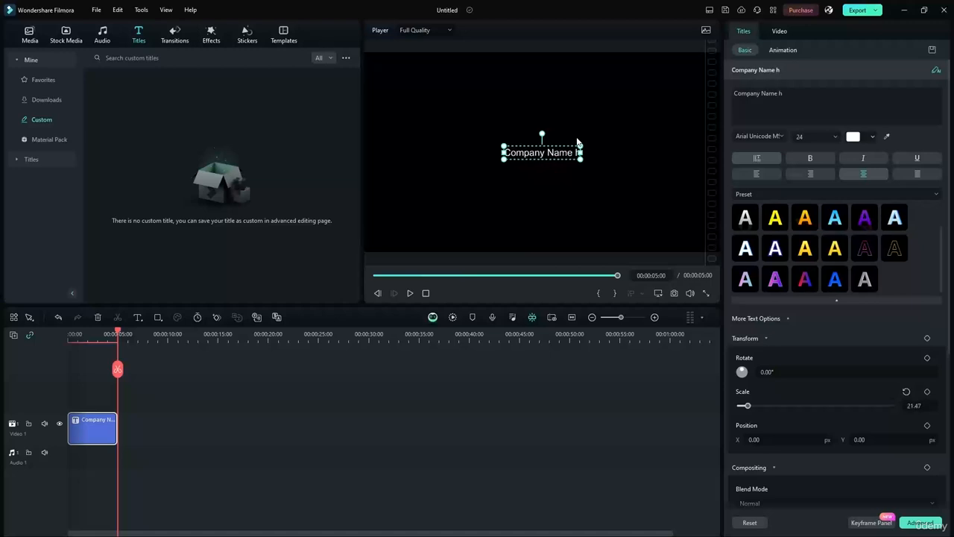
pyautogui.write('ere')
pyautogui.write("'")
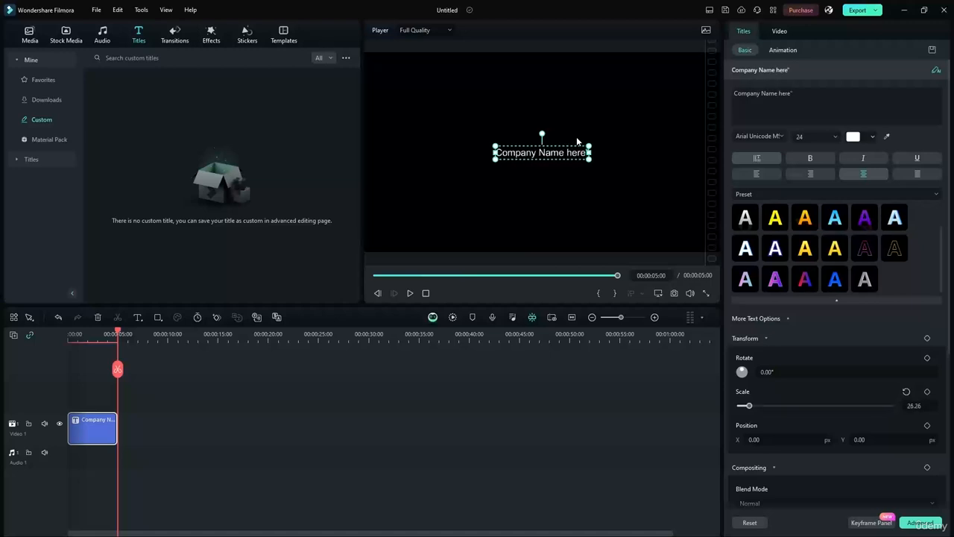
pyautogui.write('"')
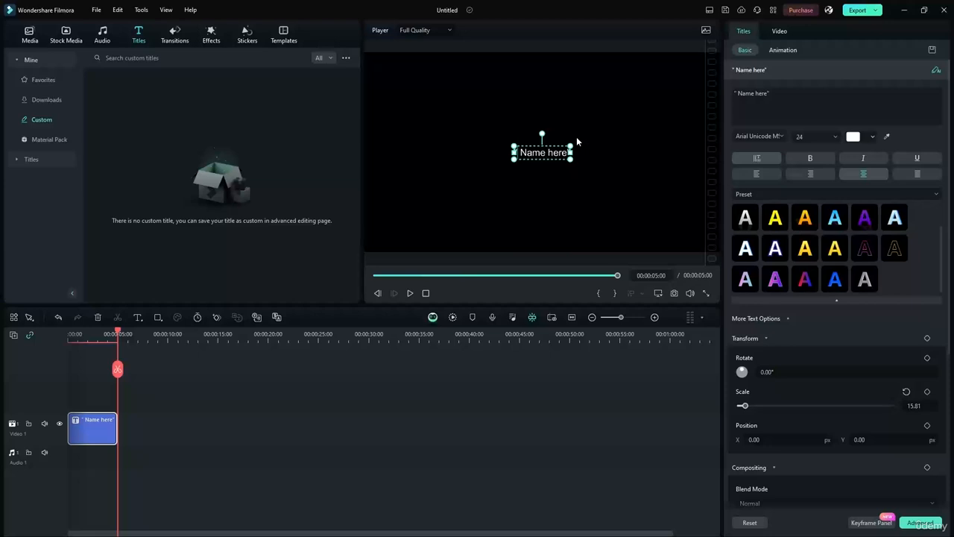
pyautogui.write('Company')
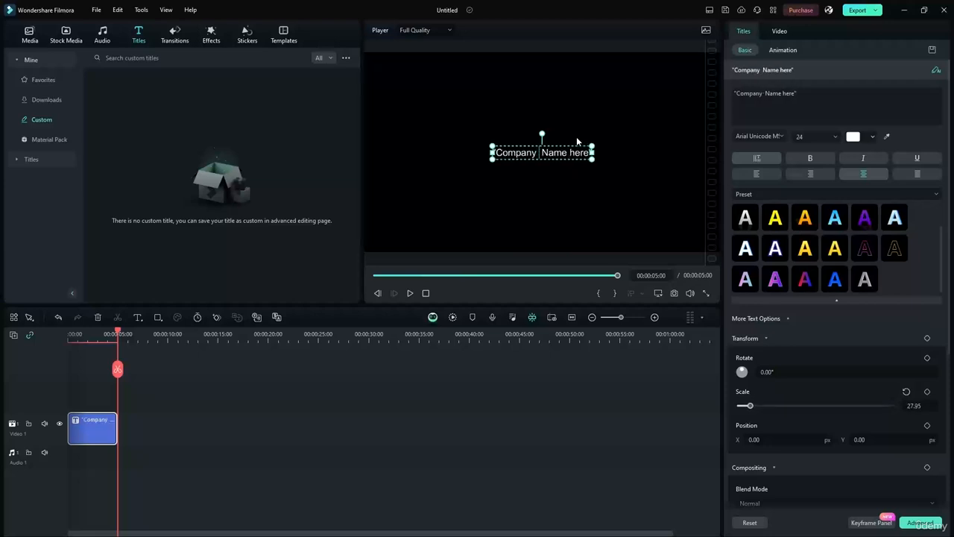
# Extend the title wording to "Company/page/owner/creator Name here" and move the title to the frame's lower-left corner.
pyautogui.press('BackSpace')
pyautogui.write('/page/')
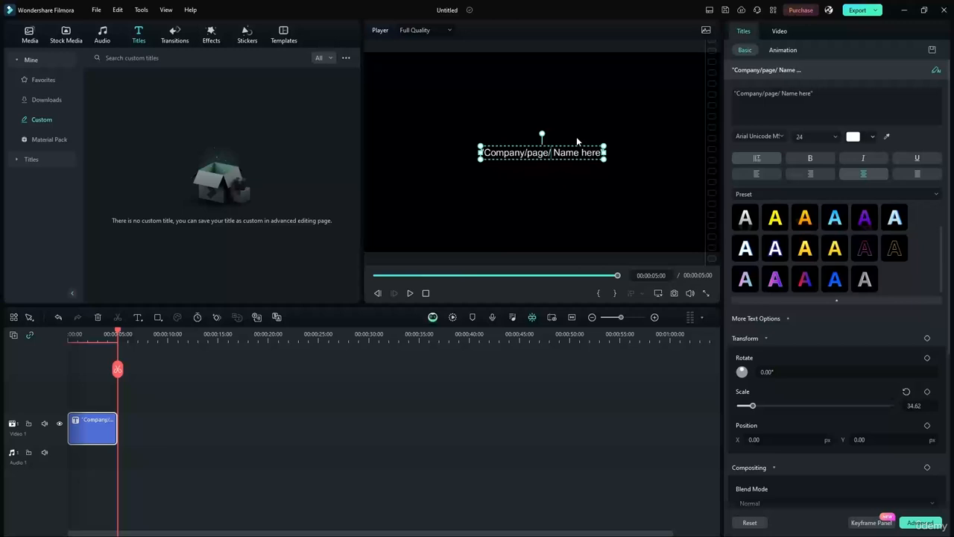
pyautogui.write('owner/')
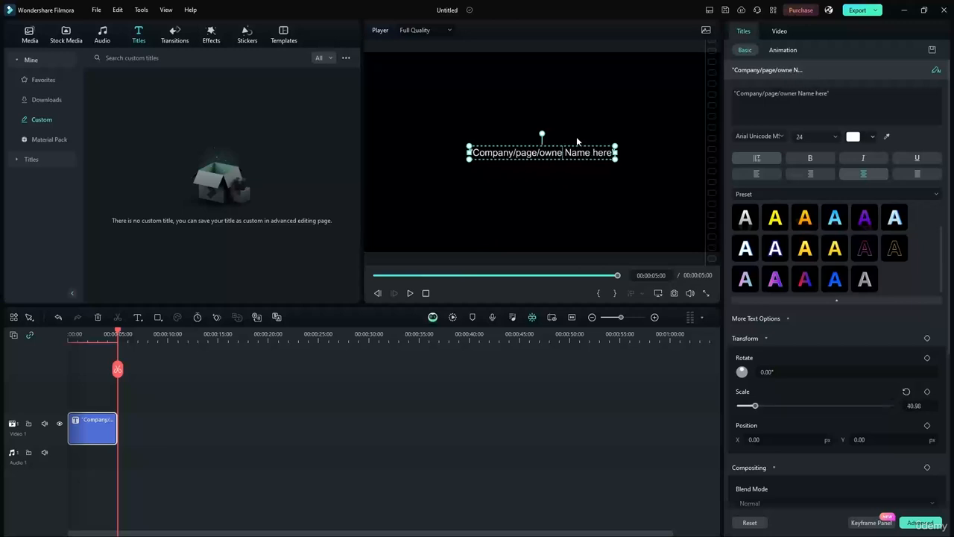
pyautogui.write('creat')
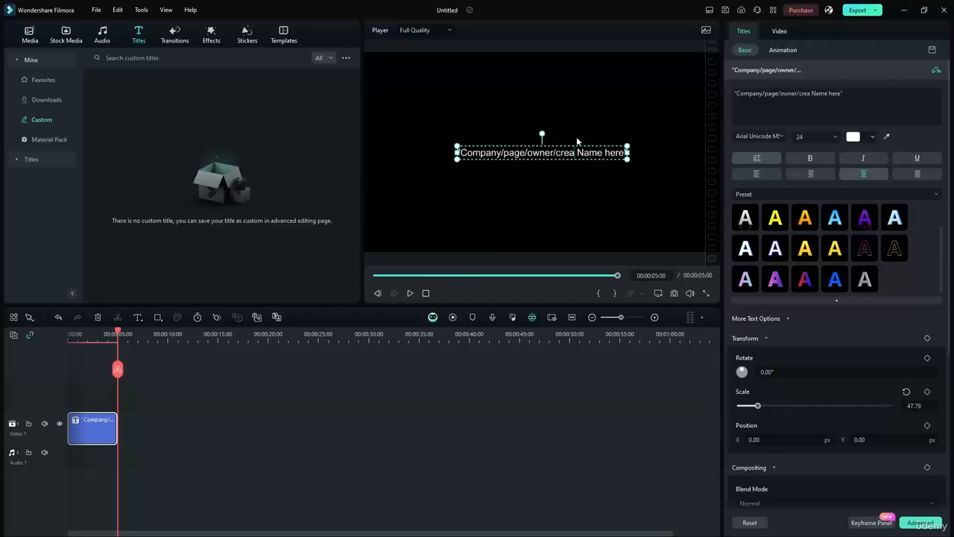
pyautogui.write('or')
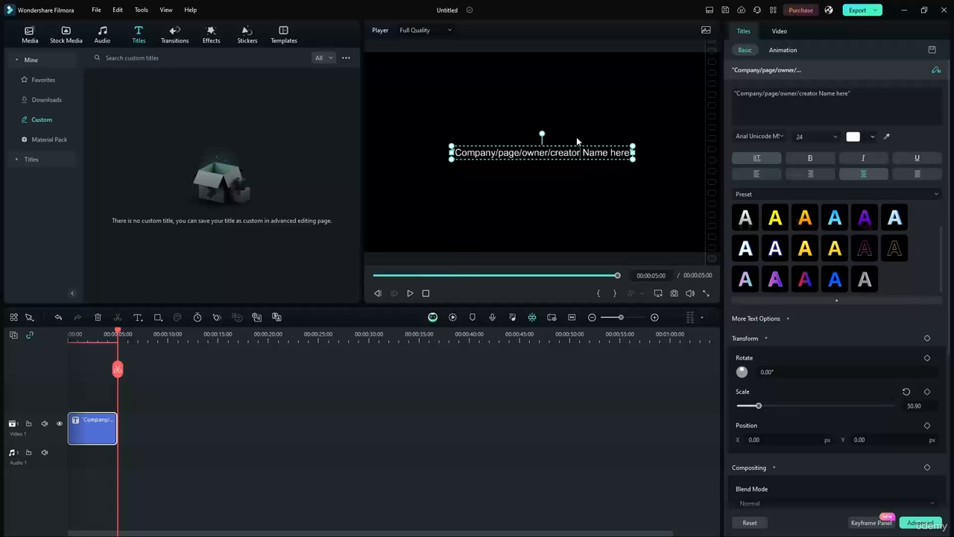
pyautogui.moveTo(577, 152); pyautogui.dragTo(501, 230)
pyautogui.click(514, 163)
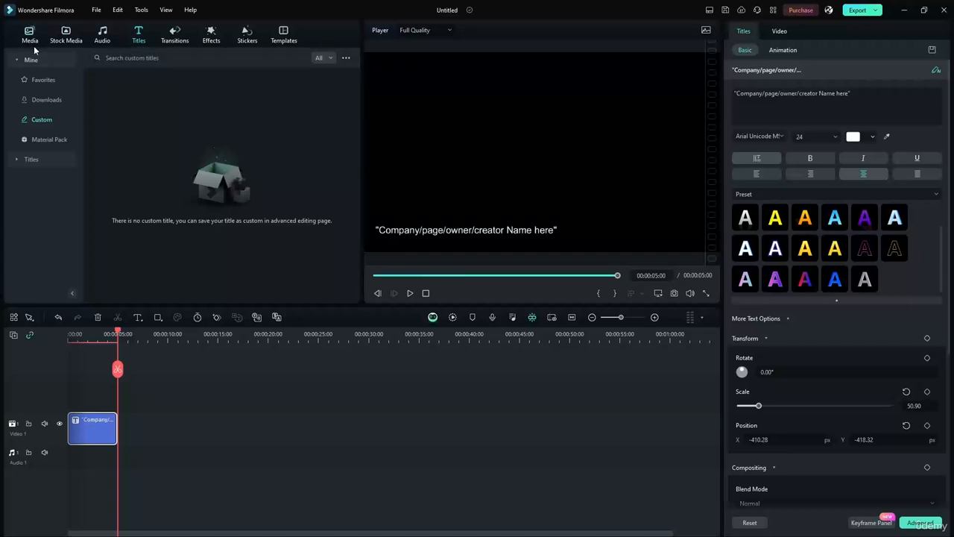
# Draw a rectangle shape in the middle of the frame and align its clip with the title clip at the timeline start.
pyautogui.click(157, 318)
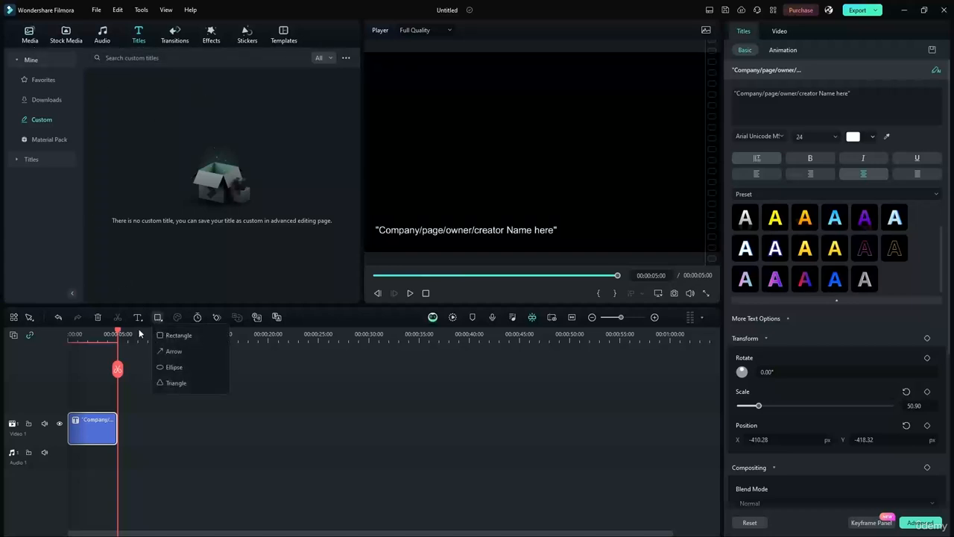
pyautogui.click(183, 335)
pyautogui.moveTo(479, 128); pyautogui.dragTo(596, 204)
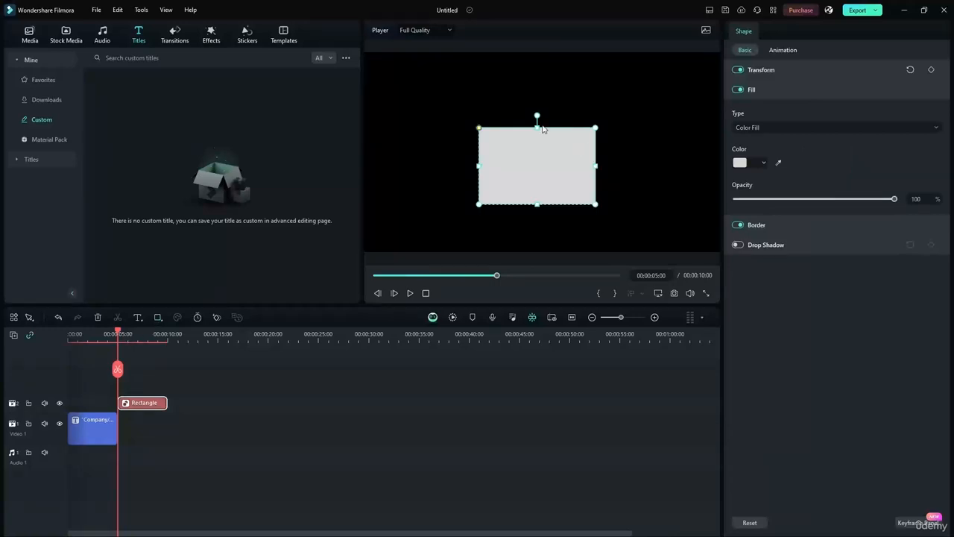
pyautogui.click(149, 373)
pyautogui.moveTo(151, 405); pyautogui.dragTo(101, 405)
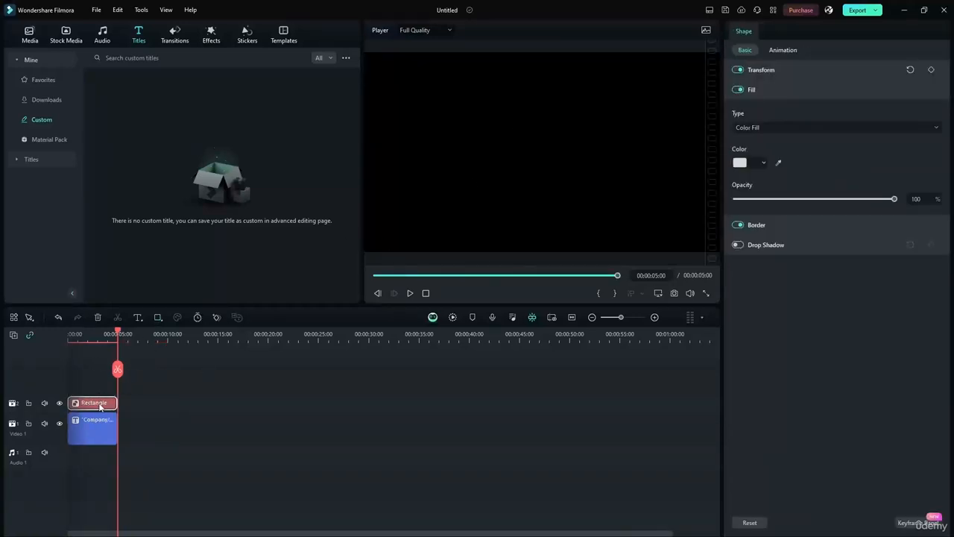
# At the timeline start, centre the rectangle and enlarge it to about 75% horizontal and 87% vertical scale.
pyautogui.press('Home')
pyautogui.moveTo(562, 179)
pyautogui.mouseDown()
pyautogui.moveTo(545, 147)
pyautogui.moveTo(555, 161)
pyautogui.mouseUp()
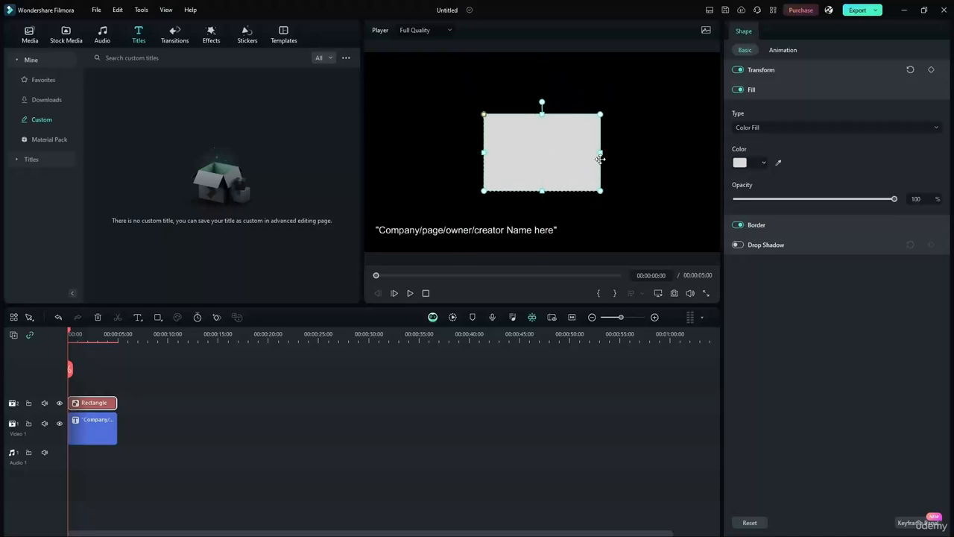
pyautogui.moveTo(600, 191); pyautogui.dragTo(701, 253)
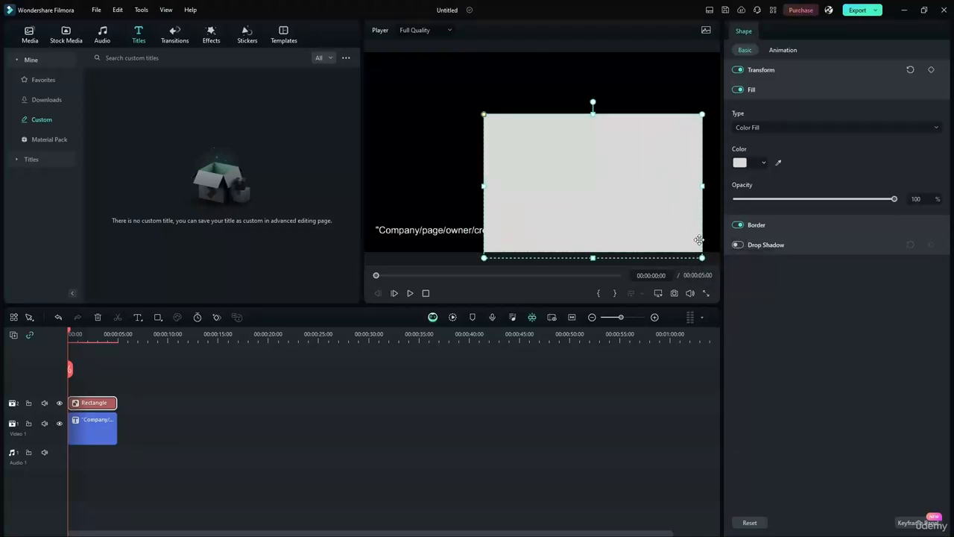
pyautogui.moveTo(646, 207); pyautogui.dragTo(599, 180)
pyautogui.moveTo(653, 225); pyautogui.dragTo(621, 206)
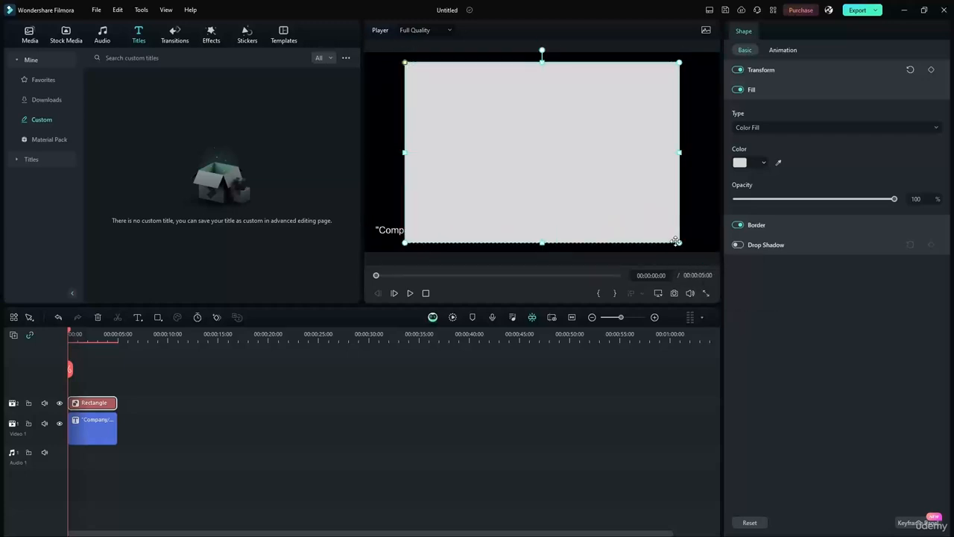
pyautogui.moveTo(678, 241); pyautogui.dragTo(671, 237)
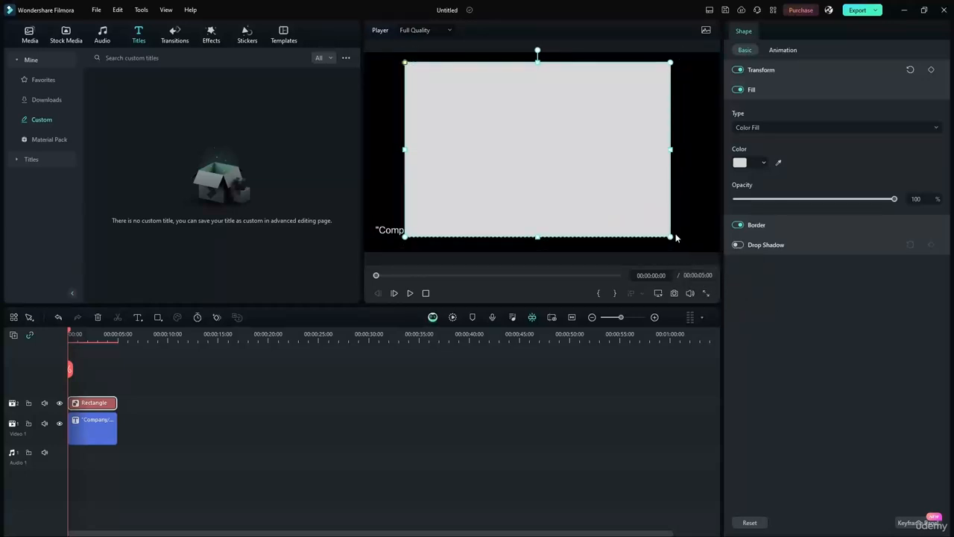
# Stretch the rectangle to fill the whole frame, and scale it down evenly to about 92%, centred in the frame.
pyautogui.click(779, 71)
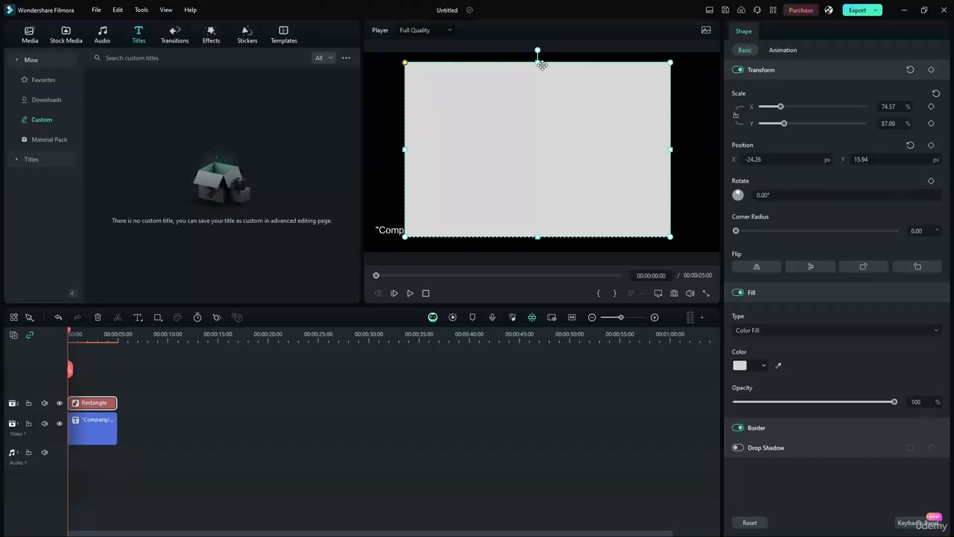
pyautogui.moveTo(529, 103); pyautogui.dragTo(489, 93)
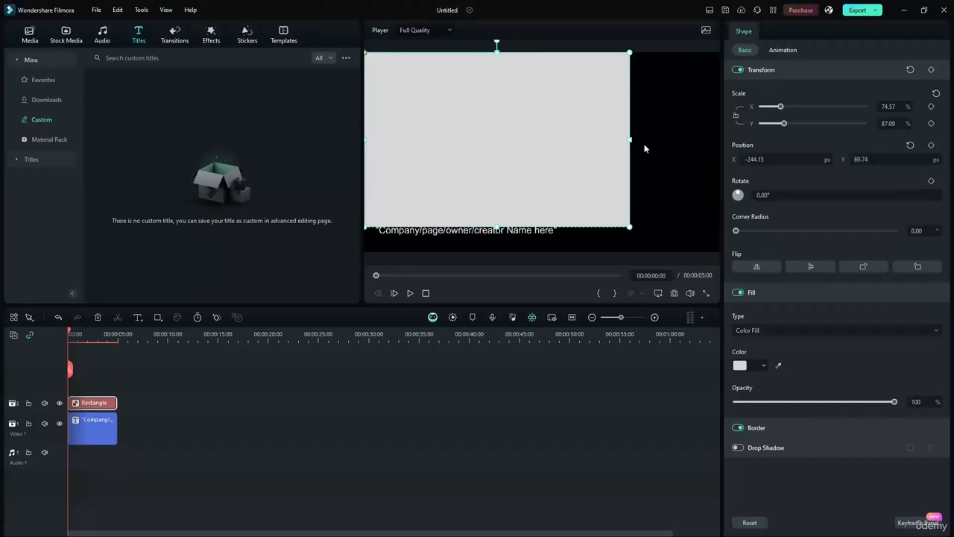
pyautogui.moveTo(629, 139); pyautogui.dragTo(719, 141)
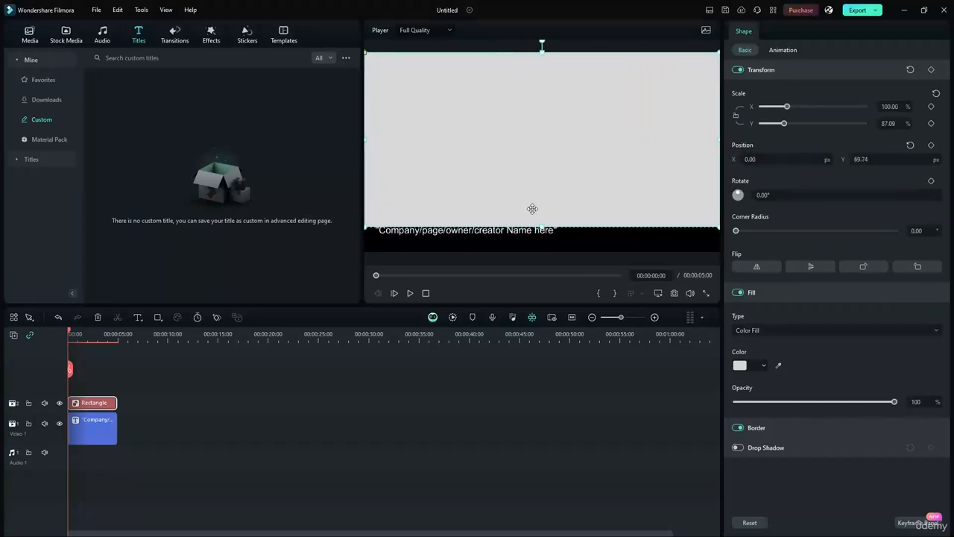
pyautogui.moveTo(544, 224); pyautogui.dragTo(543, 254)
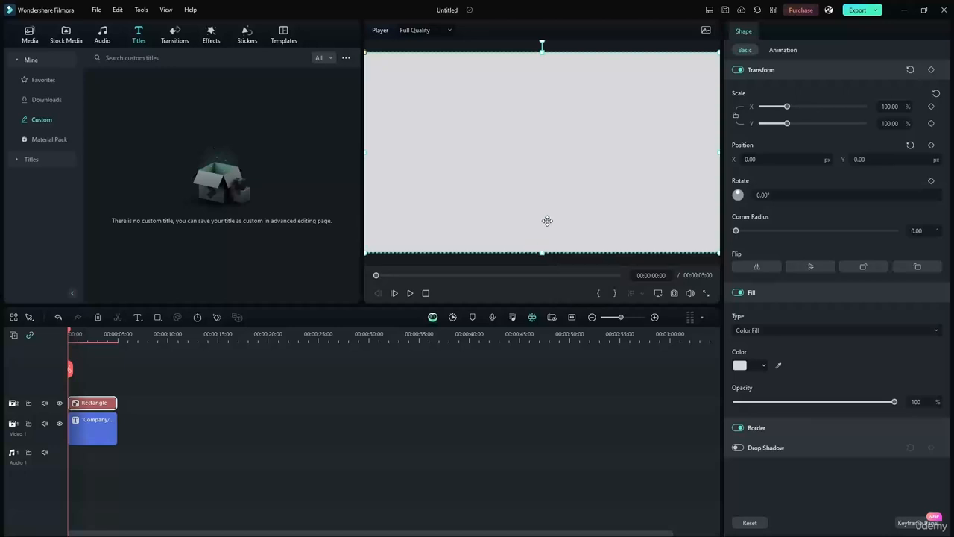
pyautogui.moveTo(719, 253); pyautogui.dragTo(690, 225)
pyautogui.moveTo(612, 187)
pyautogui.mouseDown()
pyautogui.moveTo(631, 187)
pyautogui.moveTo(626, 194)
pyautogui.mouseUp()
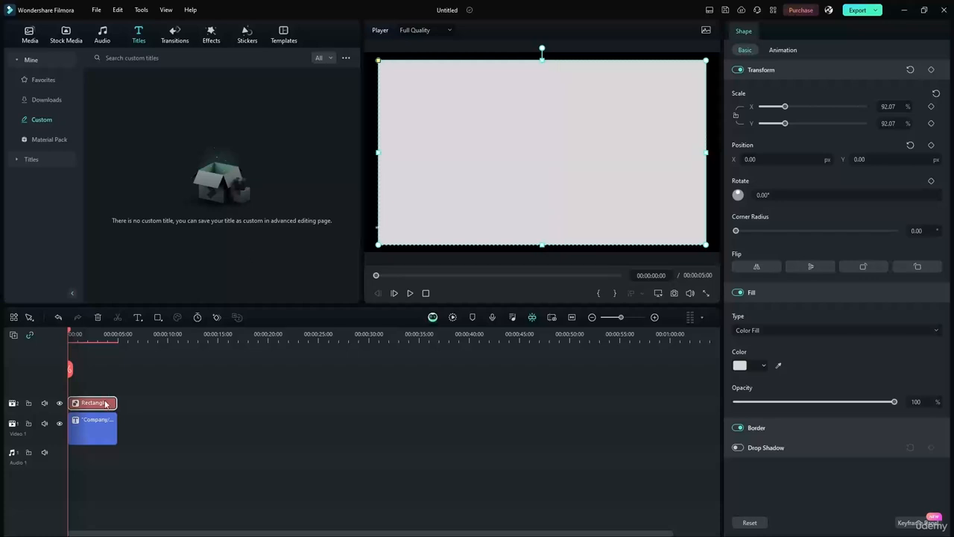
# Place the rectangle clip on the track beneath the title and extend it to about 53 seconds.
pyautogui.moveTo(101, 412)
pyautogui.mouseDown()
pyautogui.moveTo(97, 454)
pyautogui.moveTo(170, 449)
pyautogui.moveTo(103, 404)
pyautogui.mouseUp()
pyautogui.moveTo(168, 428); pyautogui.dragTo(601, 429)
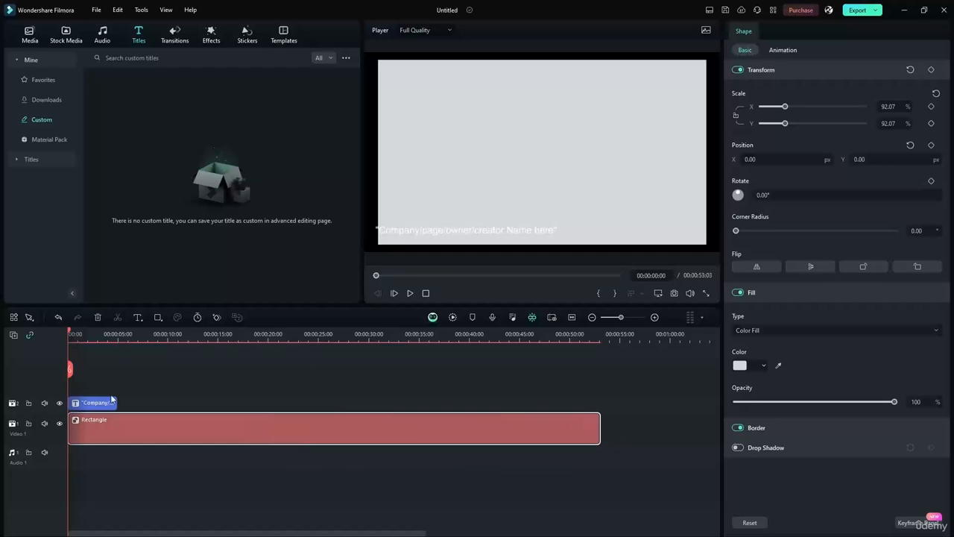
# Lower the rectangle's fill opacity to about 28% and move the title just inside the rectangle's lower-left corner.
pyautogui.click(470, 145)
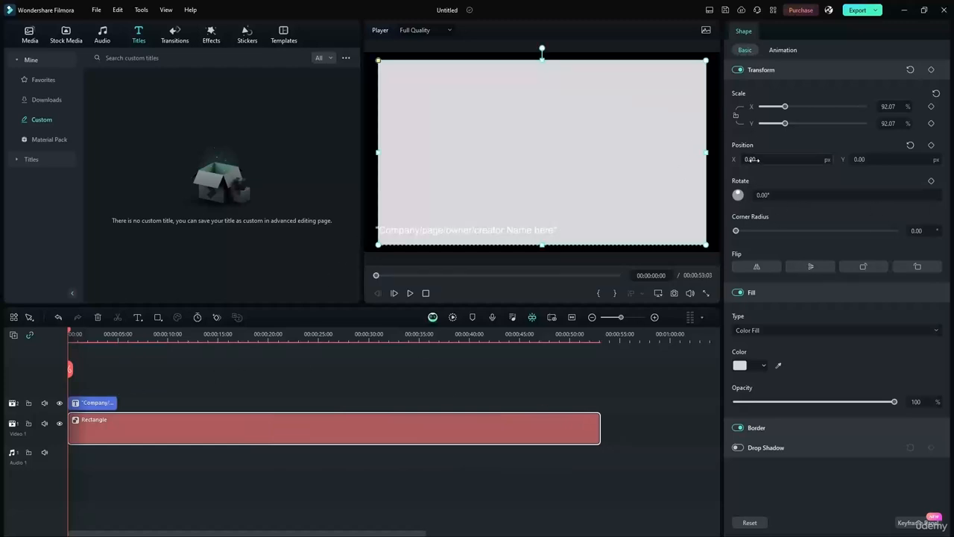
pyautogui.moveTo(894, 402); pyautogui.dragTo(786, 403)
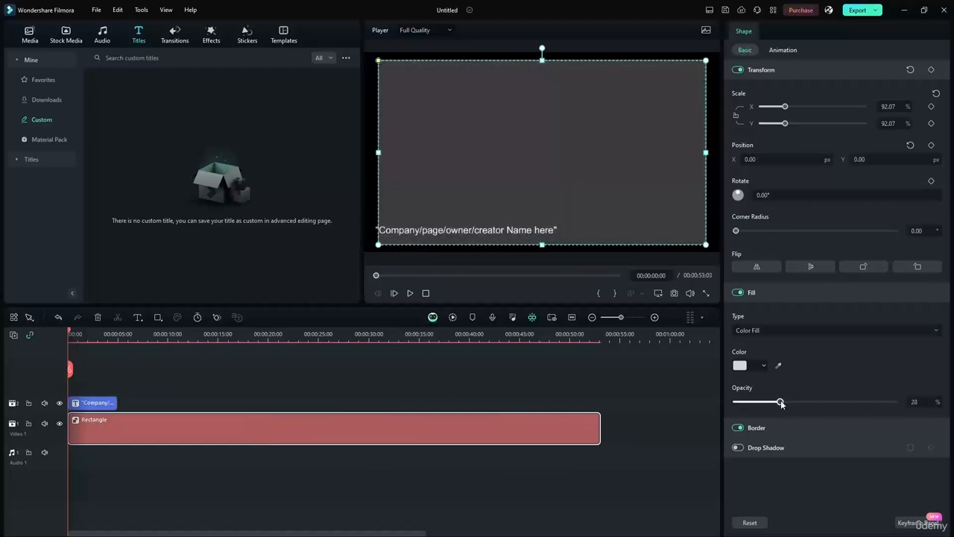
pyautogui.click(105, 403)
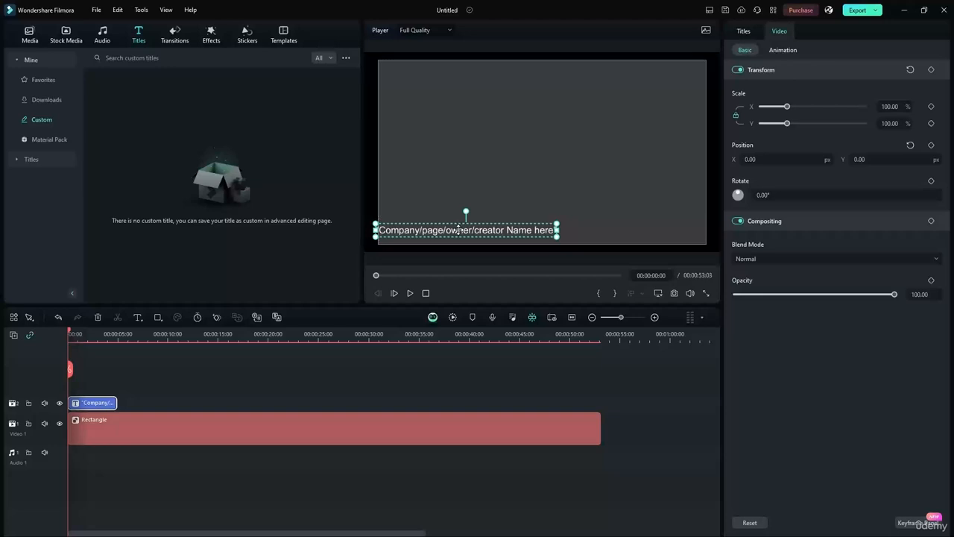
pyautogui.moveTo(460, 231); pyautogui.dragTo(469, 235)
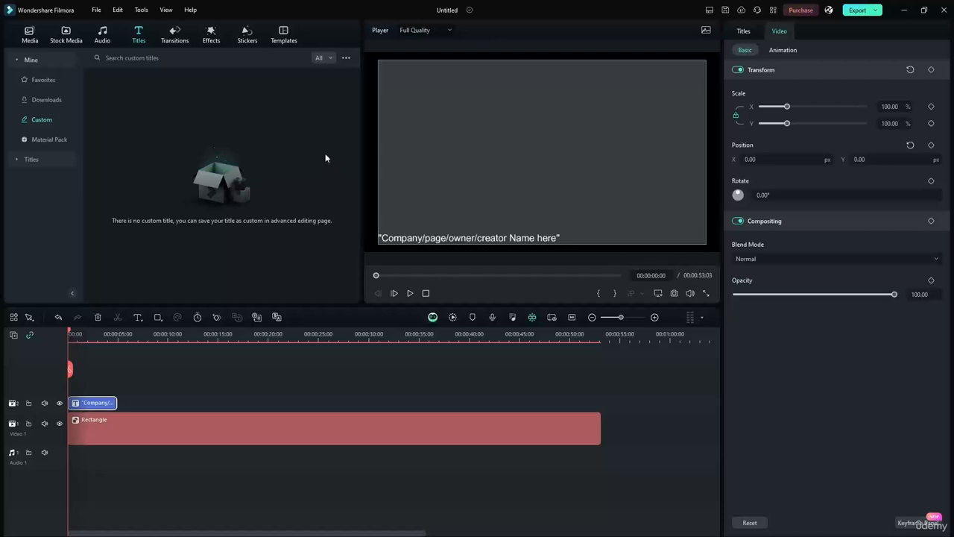
# Save the company-name title as the custom title preset "My preset1" from its advanced text editor, and close the editor.
pyautogui.rightClick(404, 374)
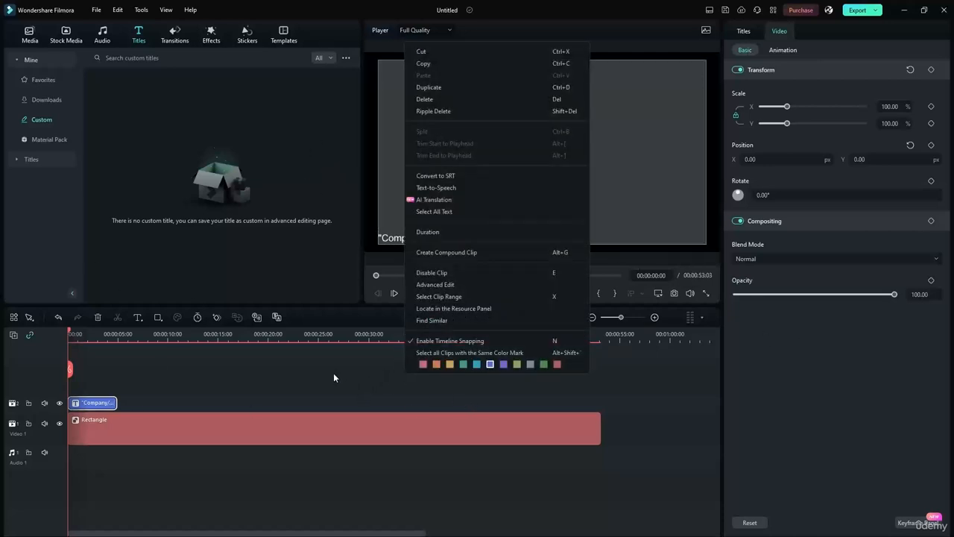
pyautogui.click(439, 284)
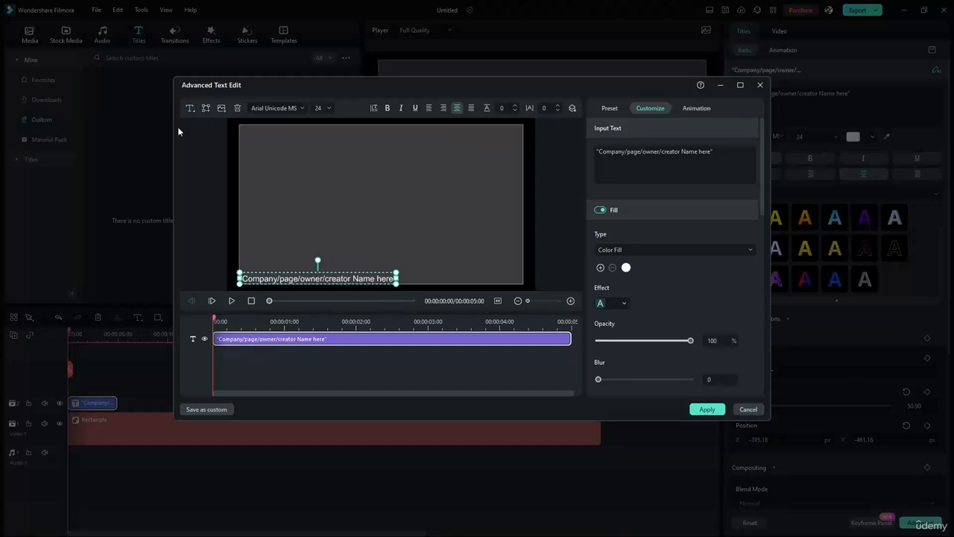
pyautogui.click(210, 409)
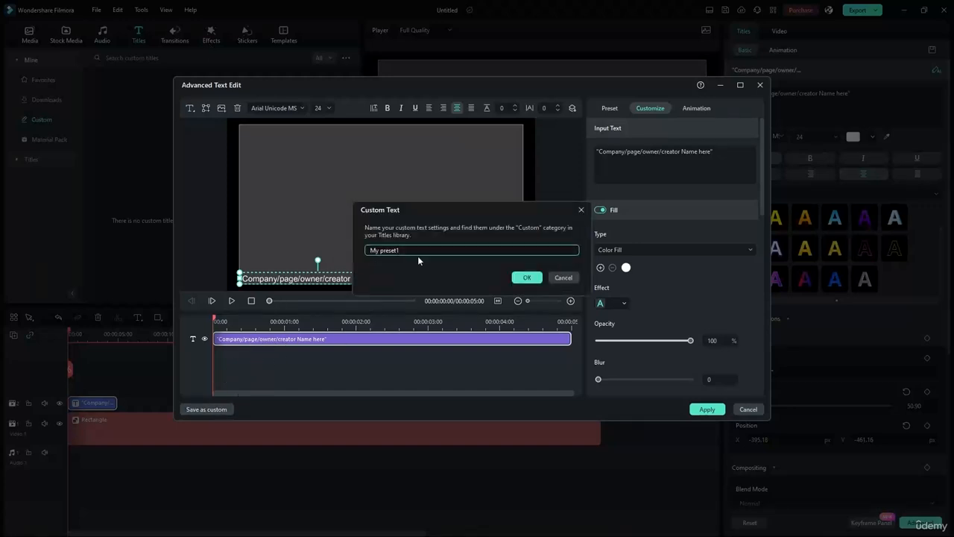
pyautogui.click(534, 279)
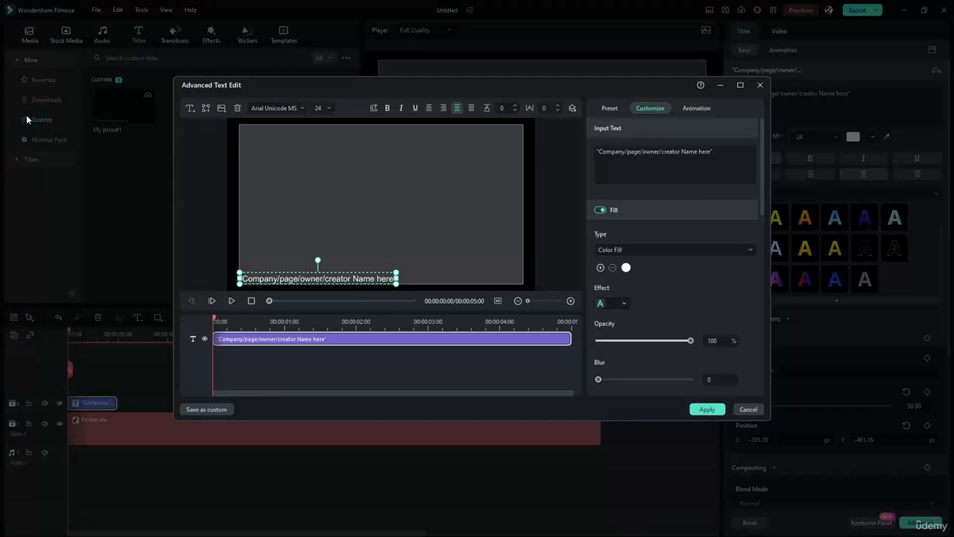
pyautogui.click(739, 415)
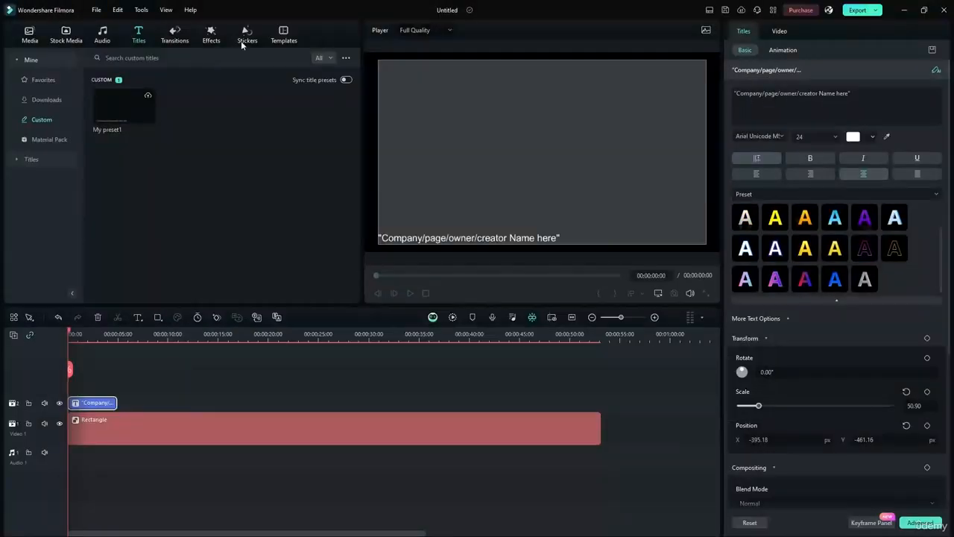
# Delete the "My preset1" preset from the custom titles library.
pyautogui.click(109, 133)
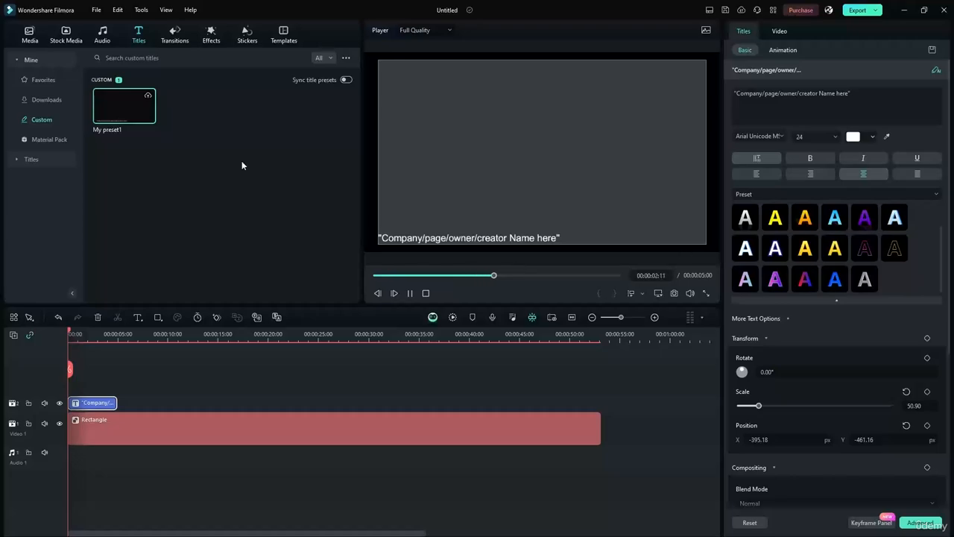
pyautogui.press('Delete')
pyautogui.click(527, 274)
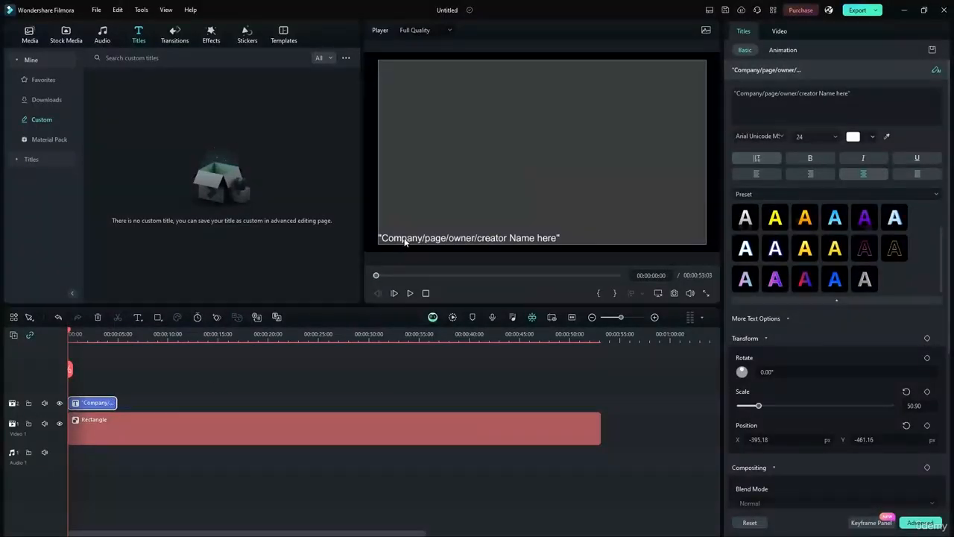
# Apply the first typewriter entrance animation to the company-name title and play the timeline to preview it.
pyautogui.click(100, 402)
pyautogui.click(96, 406)
pyautogui.click(782, 50)
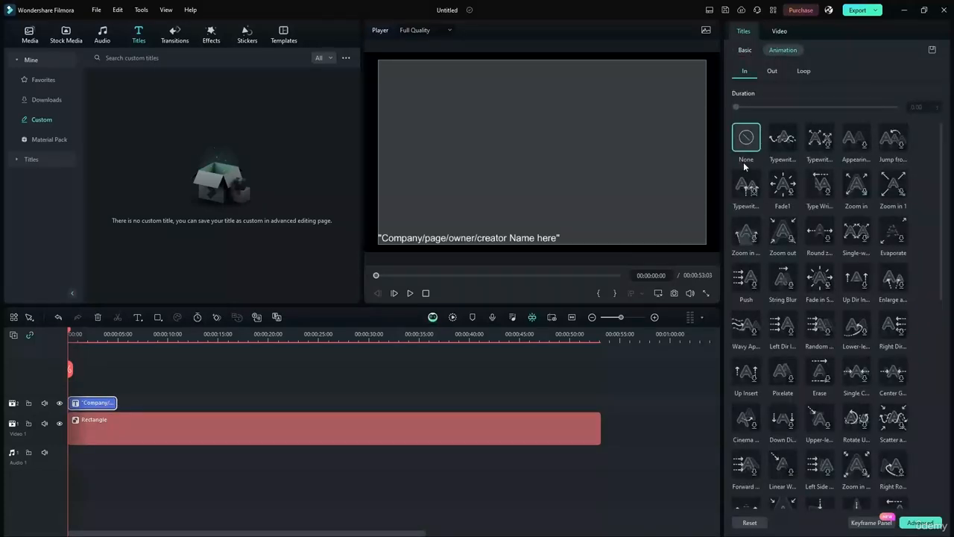
pyautogui.click(786, 142)
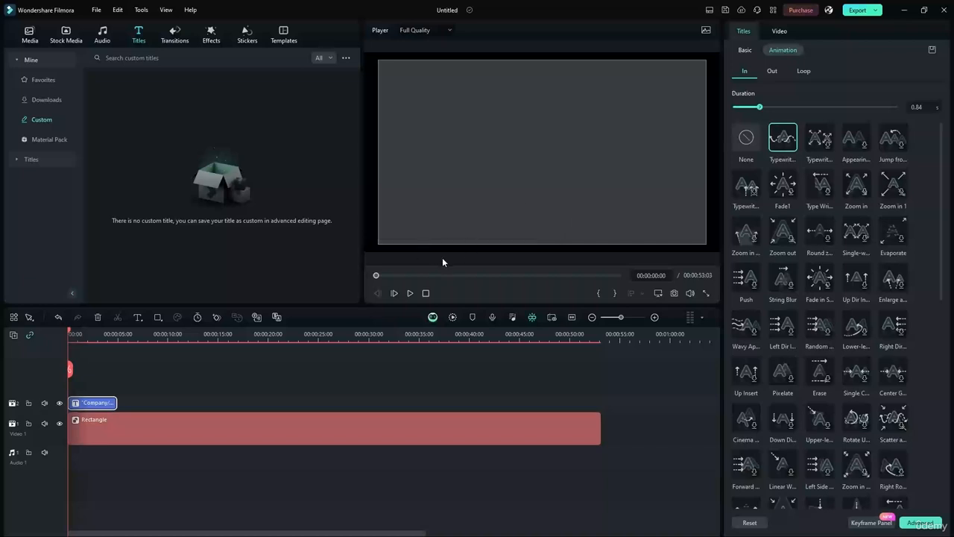
pyautogui.scroll(-1, 943, 252)
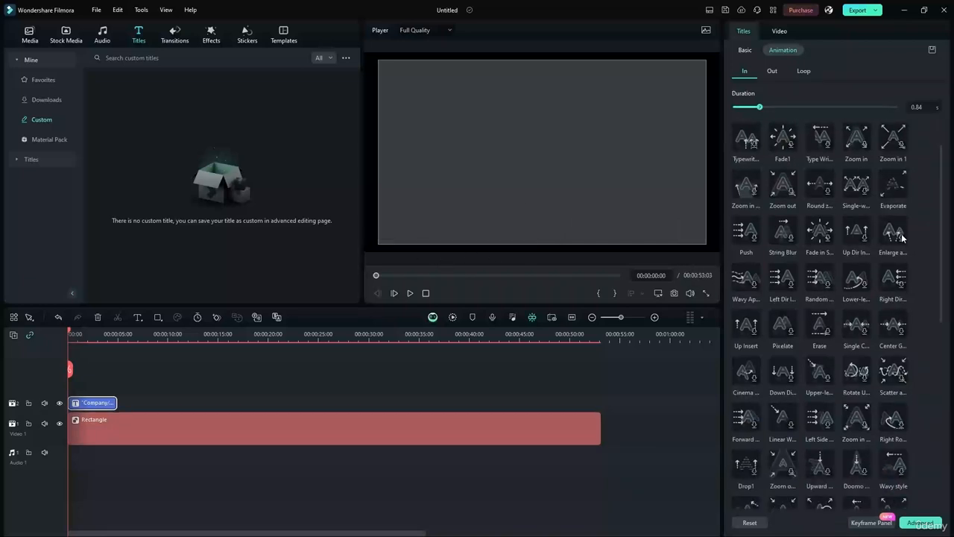
pyautogui.scroll(1, 867, 215)
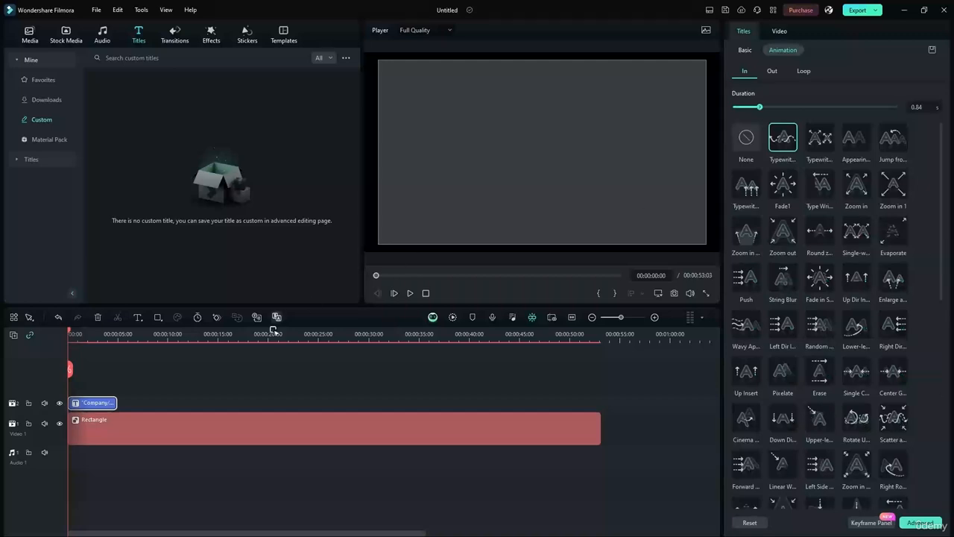
pyautogui.click(411, 293)
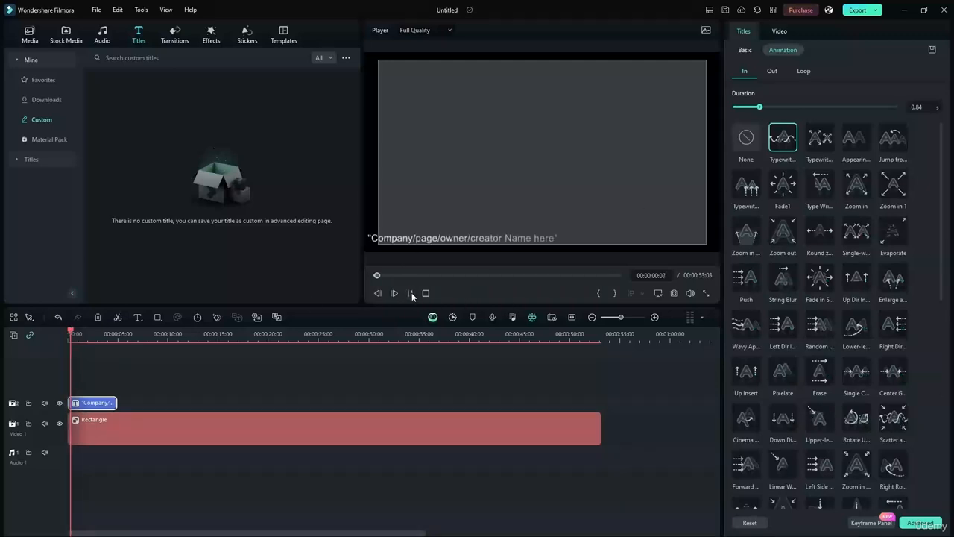
# Try the rising typewriter, Fade1, zoom-in and Zoom out entrance animations on the title.
pyautogui.click(737, 187)
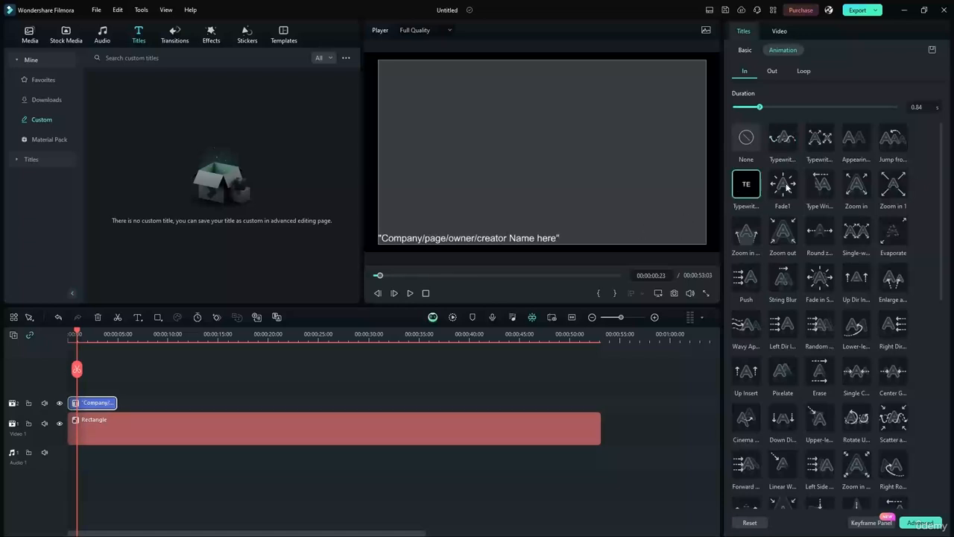
pyautogui.click(784, 185)
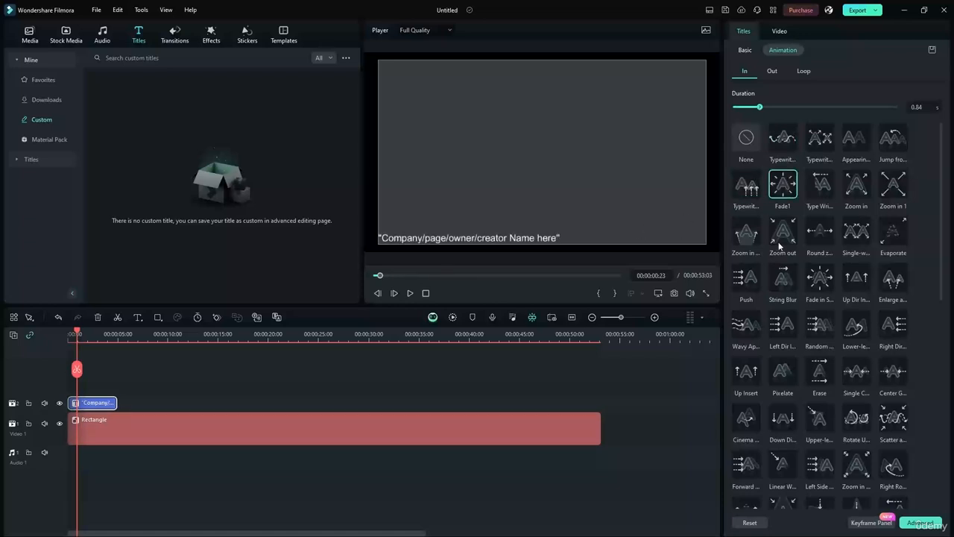
pyautogui.click(748, 233)
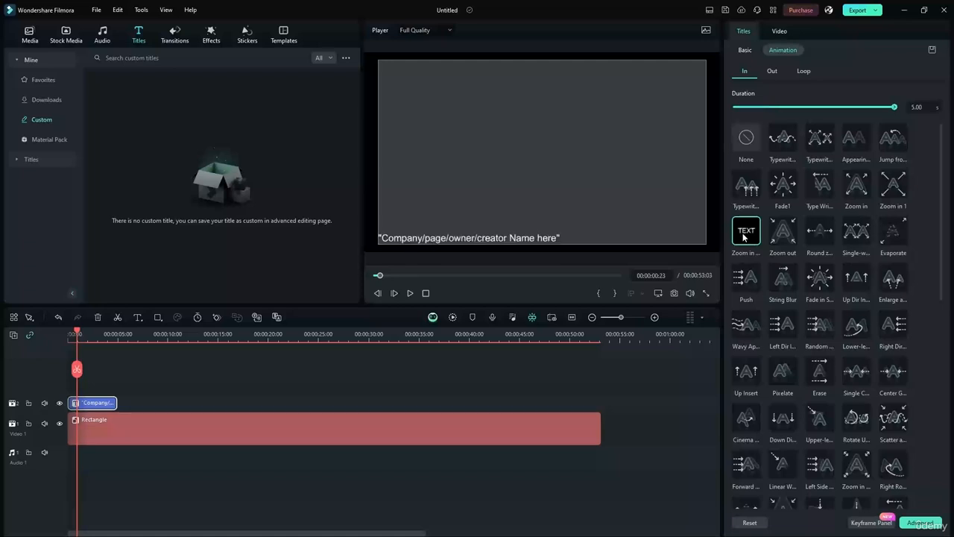
pyautogui.click(788, 236)
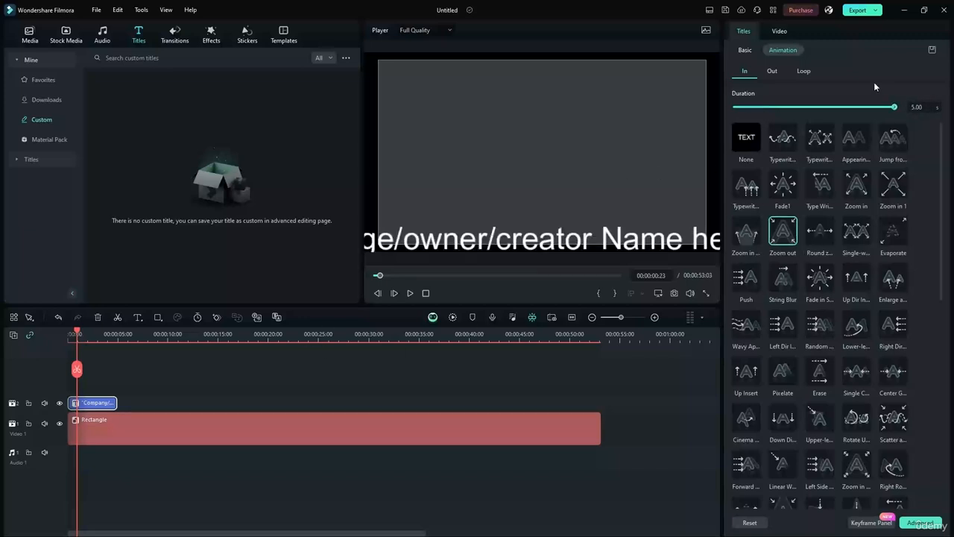
# Test the entrance animation's duration with the title clip stretched to about 22 seconds, and shorten the clip back to about 5 seconds.
pyautogui.moveTo(76, 334); pyautogui.dragTo(112, 326)
pyautogui.moveTo(114, 401); pyautogui.dragTo(292, 406)
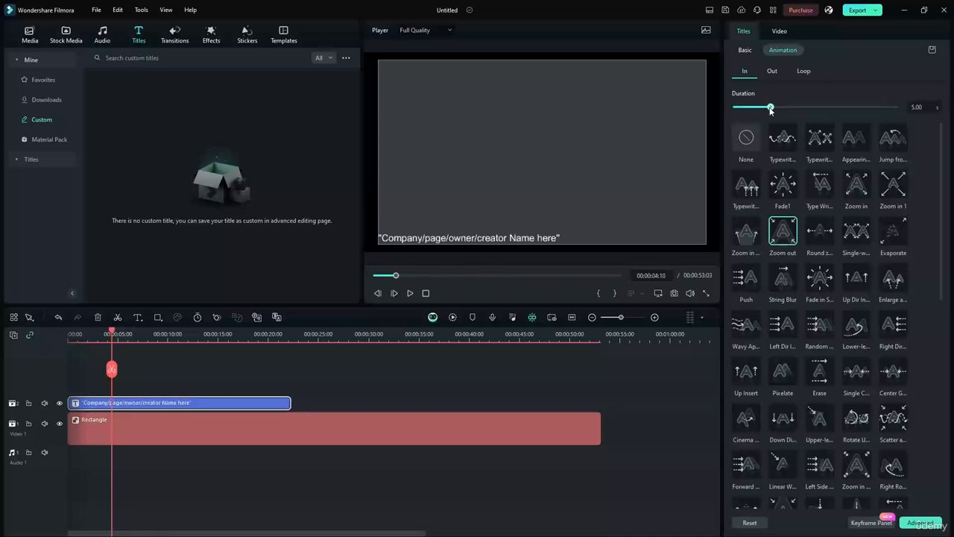
pyautogui.moveTo(770, 108); pyautogui.dragTo(729, 106)
pyautogui.moveTo(291, 403); pyautogui.dragTo(111, 396)
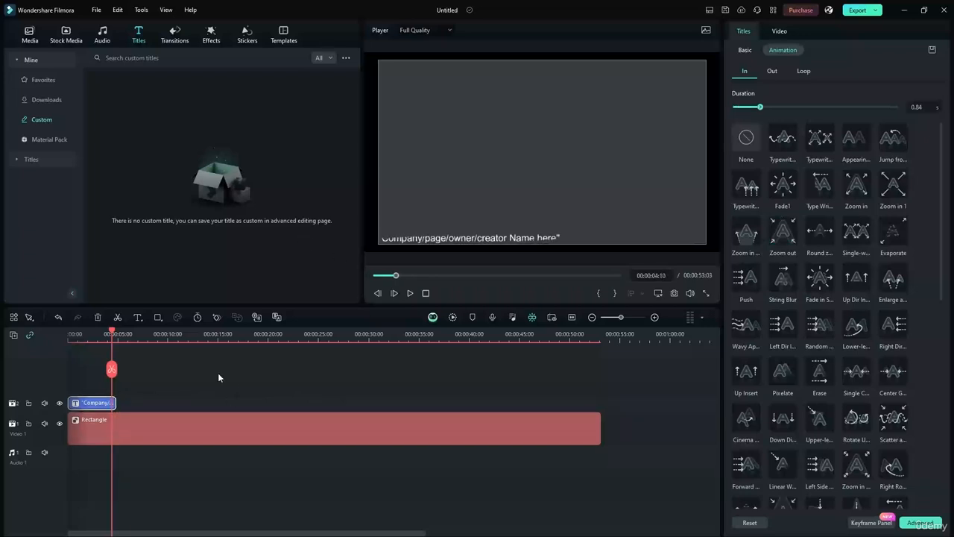
# Shorten the rectangle clip to about 22.5 seconds and the title clip to about 1.5 seconds.
pyautogui.click(575, 415)
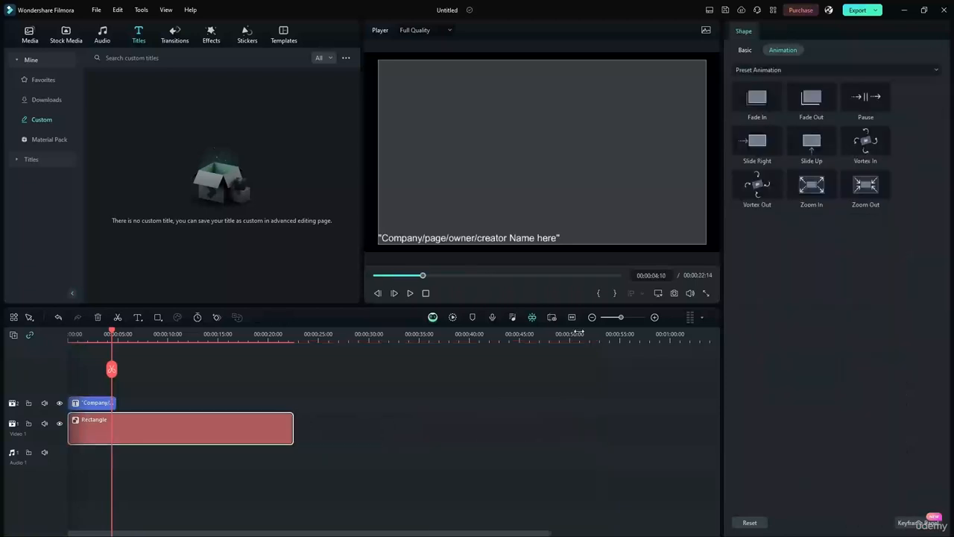
pyautogui.click(571, 317)
pyautogui.click(176, 407)
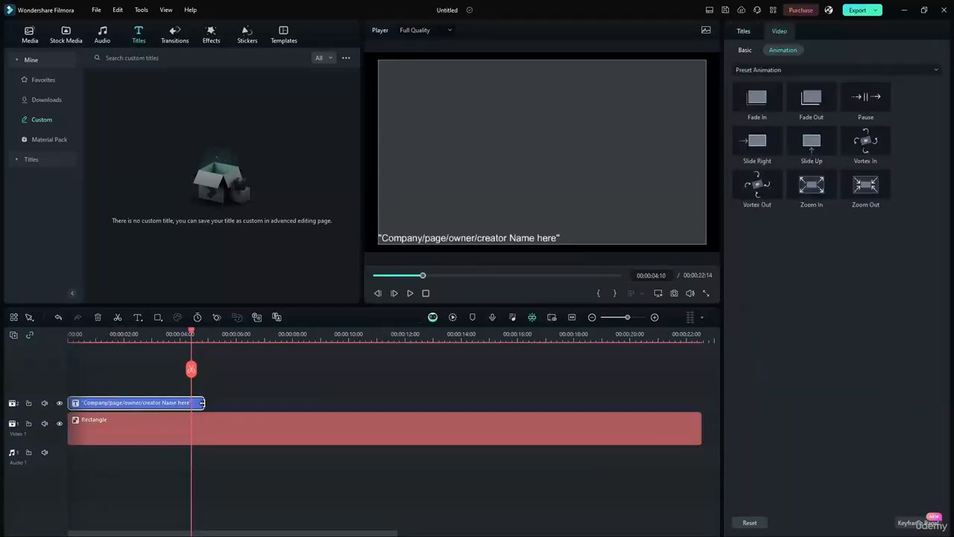
pyautogui.moveTo(203, 403); pyautogui.dragTo(108, 399)
# Play the first second of the timeline from its start to preview the title's entrance.
pyautogui.click(228, 380)
pyautogui.moveTo(194, 335); pyautogui.dragTo(70, 334)
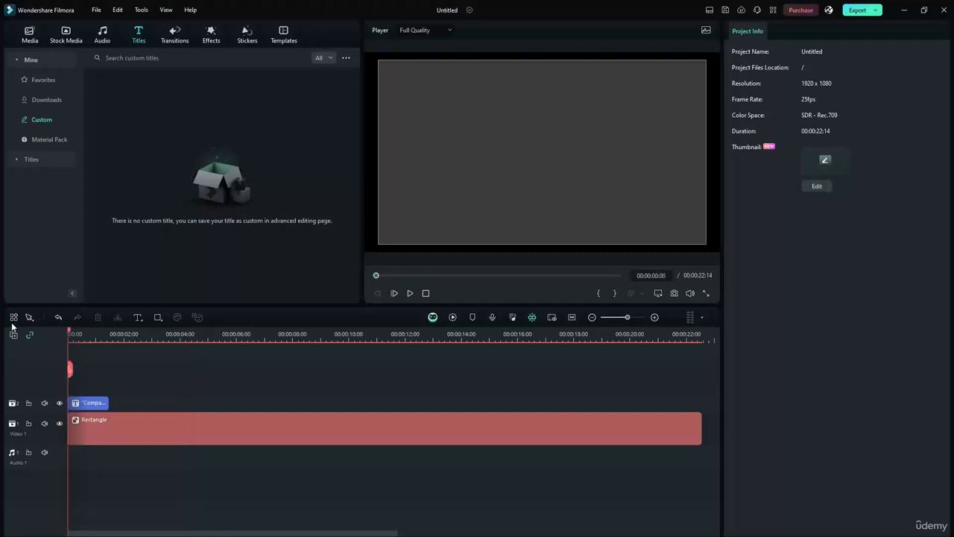
pyautogui.click(409, 293)
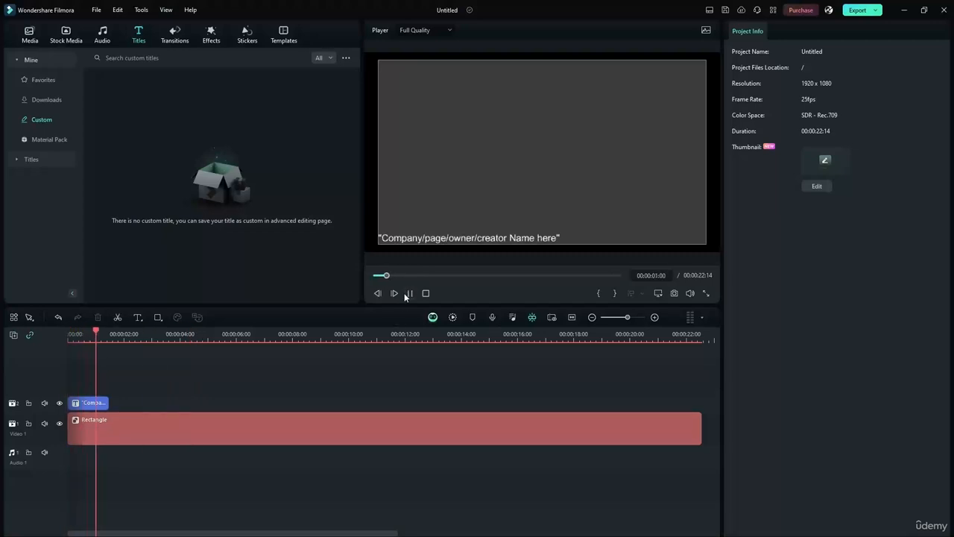
pyautogui.click(409, 293)
# Compare several entrance animations on the title, including Zoom in 1, and apply the wavy appearing one.
pyautogui.click(92, 404)
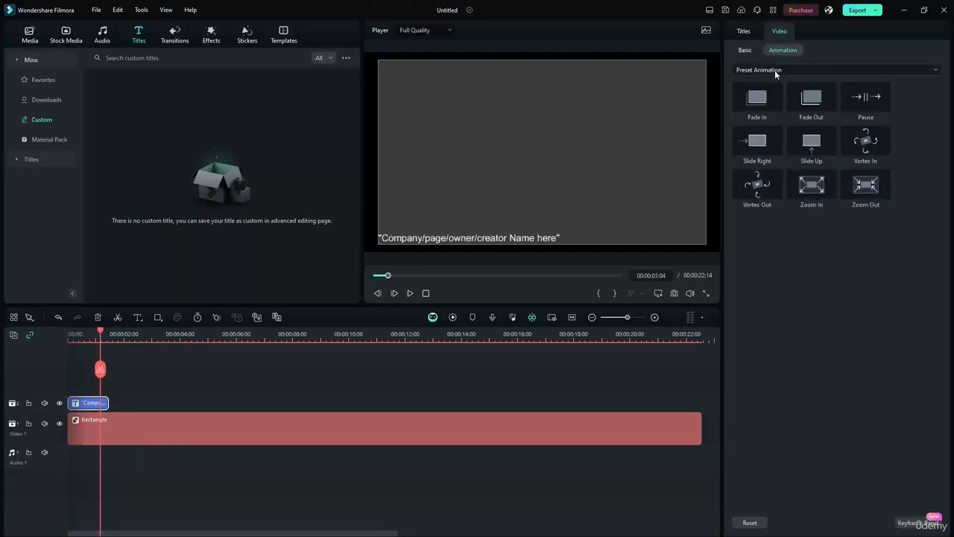
pyautogui.click(741, 31)
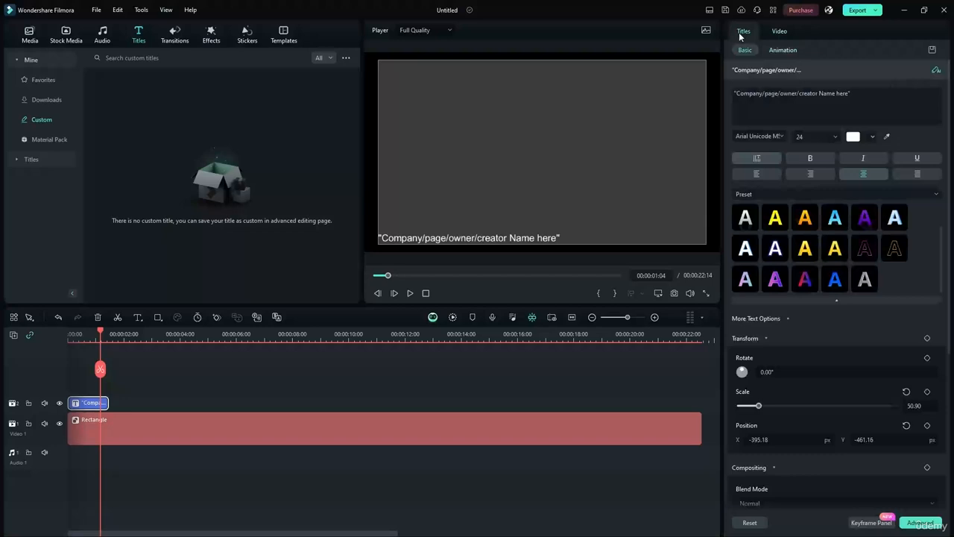
pyautogui.click(782, 51)
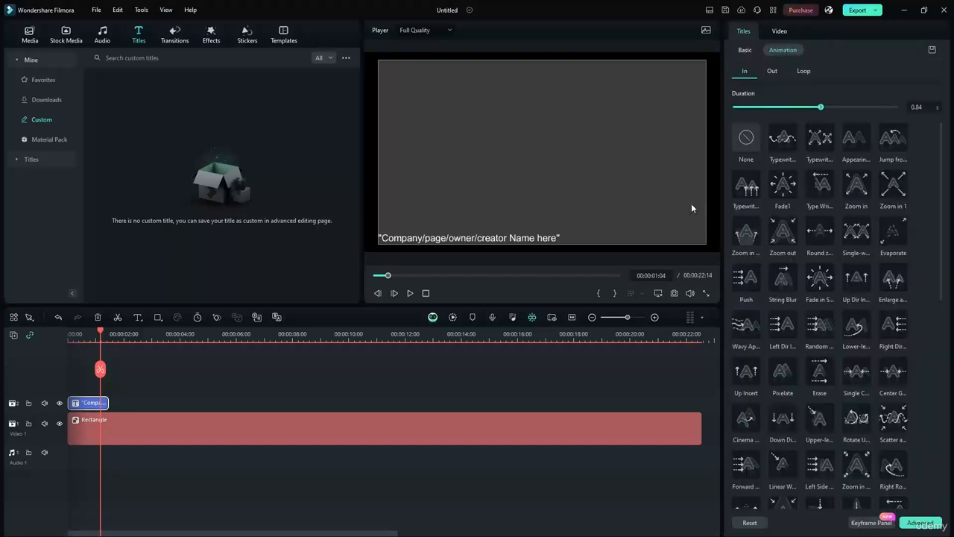
pyautogui.click(891, 185)
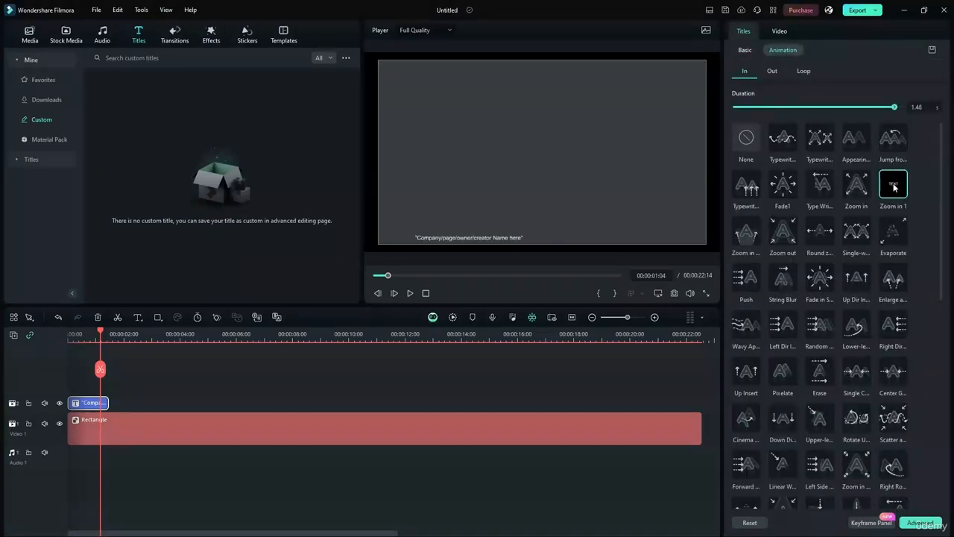
pyautogui.click(865, 237)
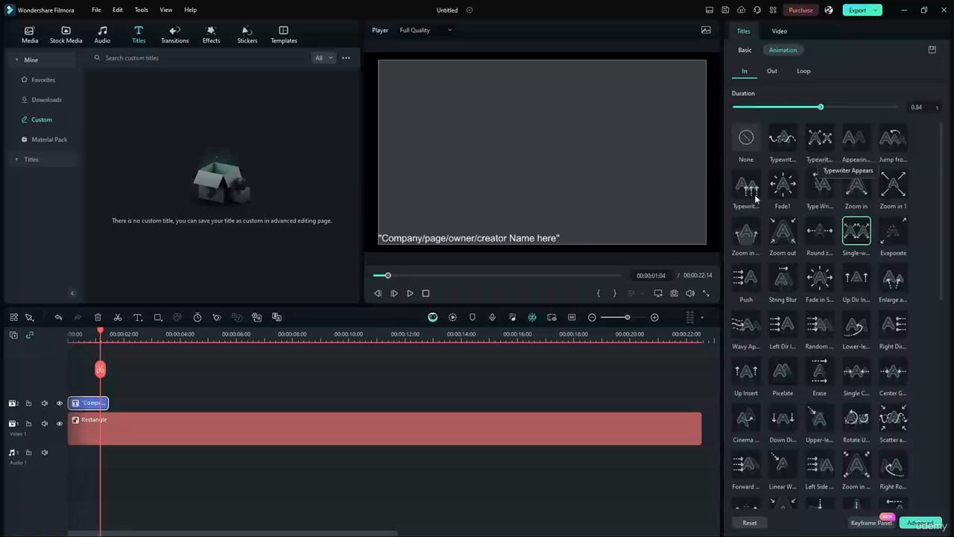
pyautogui.click(821, 228)
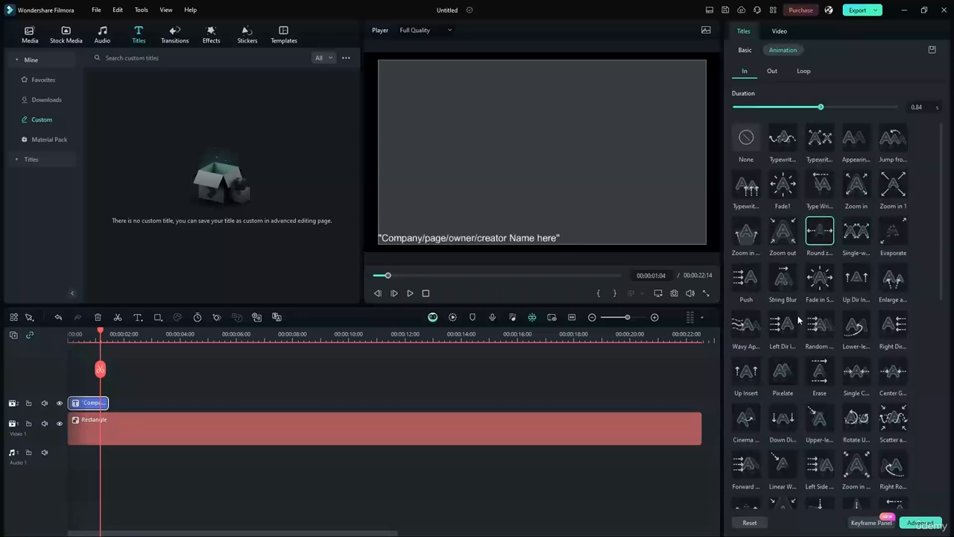
pyautogui.click(779, 325)
pyautogui.click(750, 328)
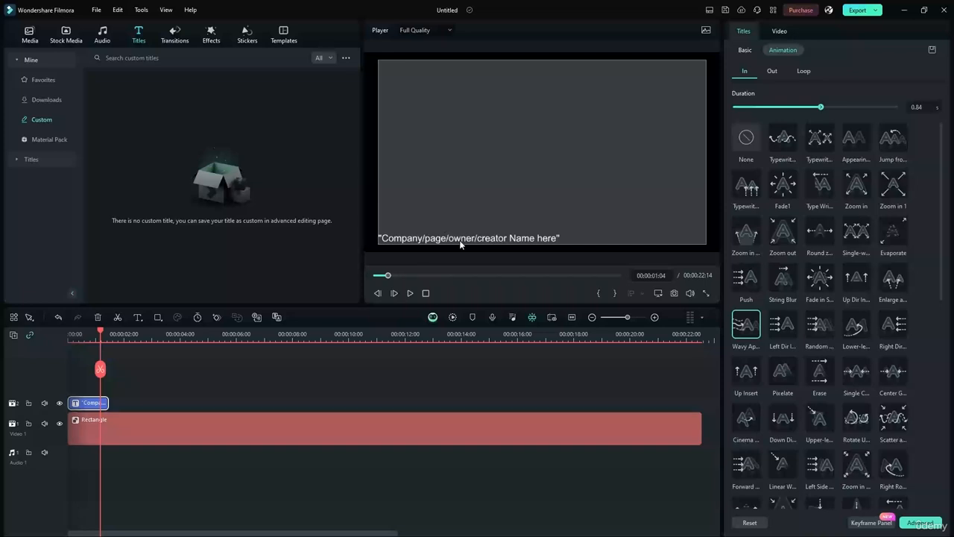
pyautogui.moveTo(460, 244)
pyautogui.mouseDown()
pyautogui.moveTo(534, 241)
pyautogui.moveTo(440, 233)
pyautogui.moveTo(452, 237)
pyautogui.mouseUp()
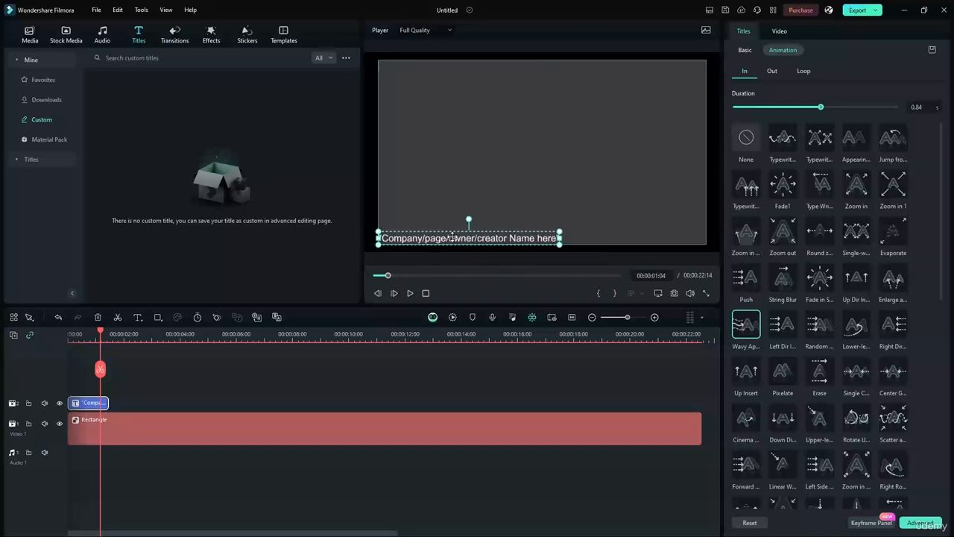
pyautogui.click(385, 264)
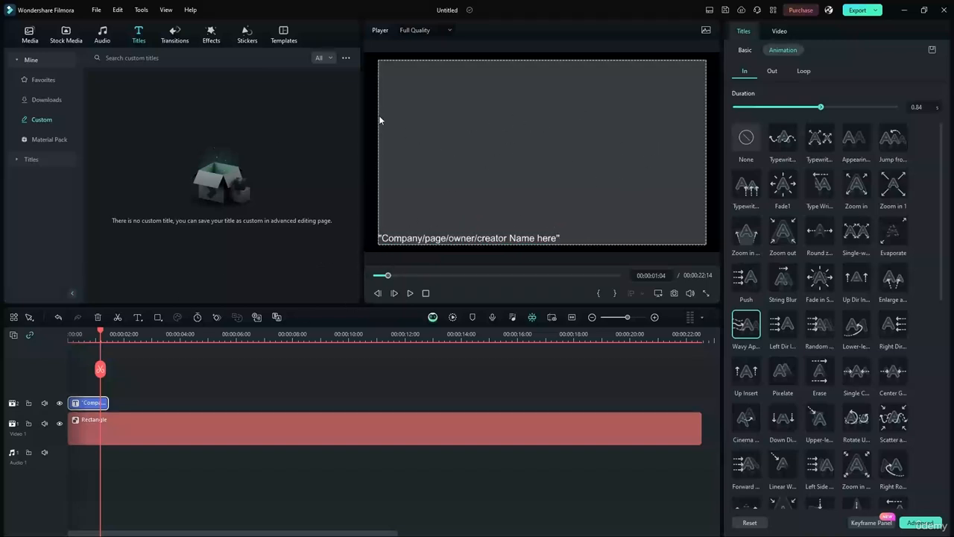
# Add a Quick Text title on the track above the company-name title at the timeline start, and trim it to the same length.
pyautogui.click(24, 159)
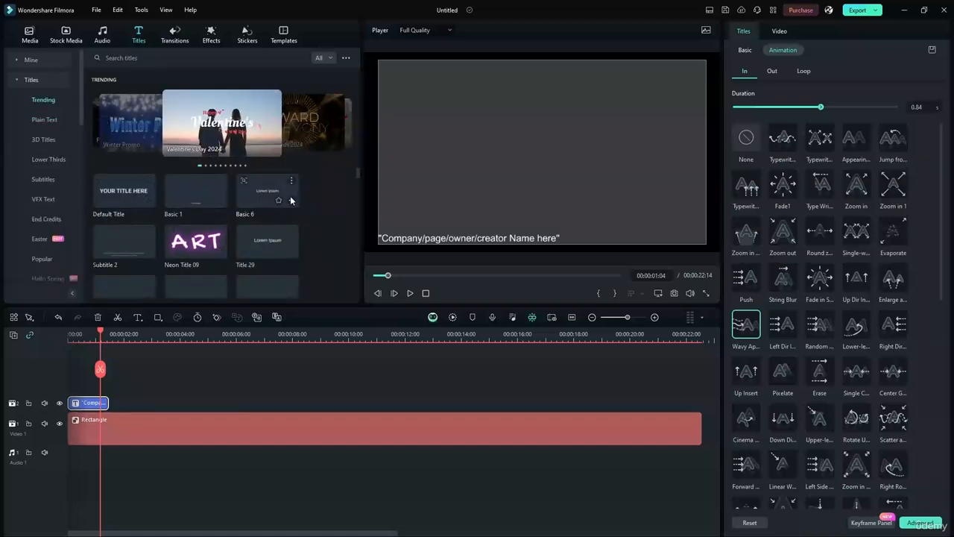
pyautogui.click(138, 317)
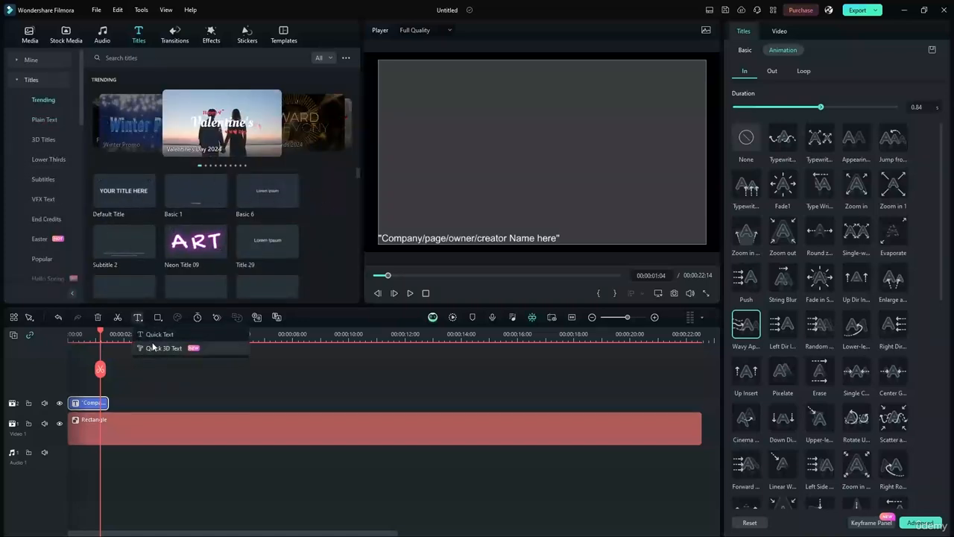
pyautogui.click(154, 338)
pyautogui.moveTo(172, 387); pyautogui.dragTo(140, 387)
pyautogui.moveTo(240, 335); pyautogui.dragTo(124, 339)
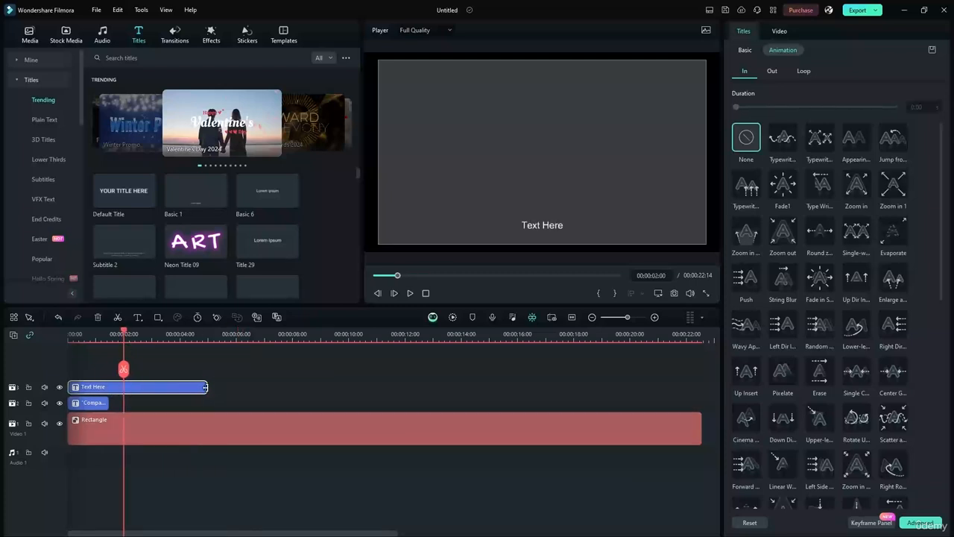
pyautogui.moveTo(206, 387); pyautogui.dragTo(109, 388)
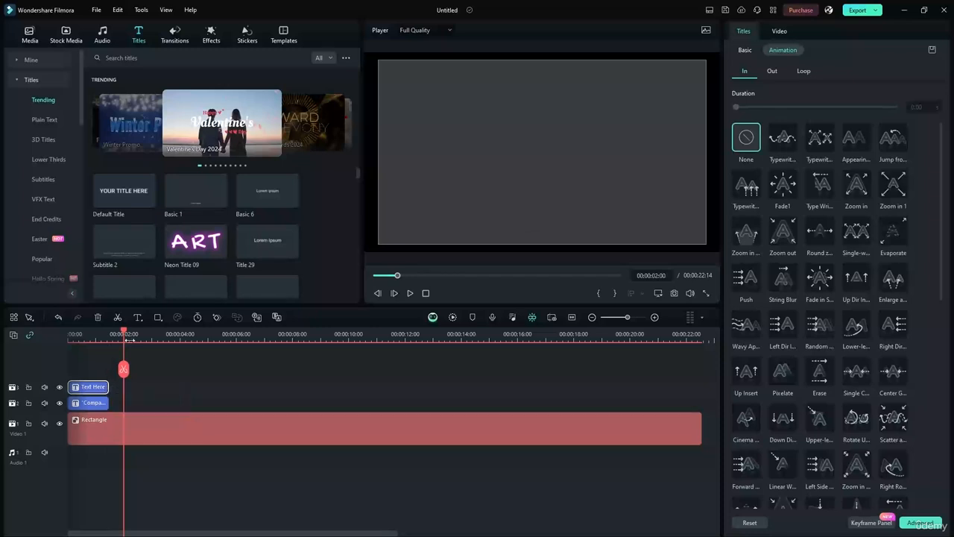
# Trim the rectangle clip to 2 seconds and move the new Text Here title to the centre of the frame.
pyautogui.moveTo(700, 431); pyautogui.dragTo(123, 431)
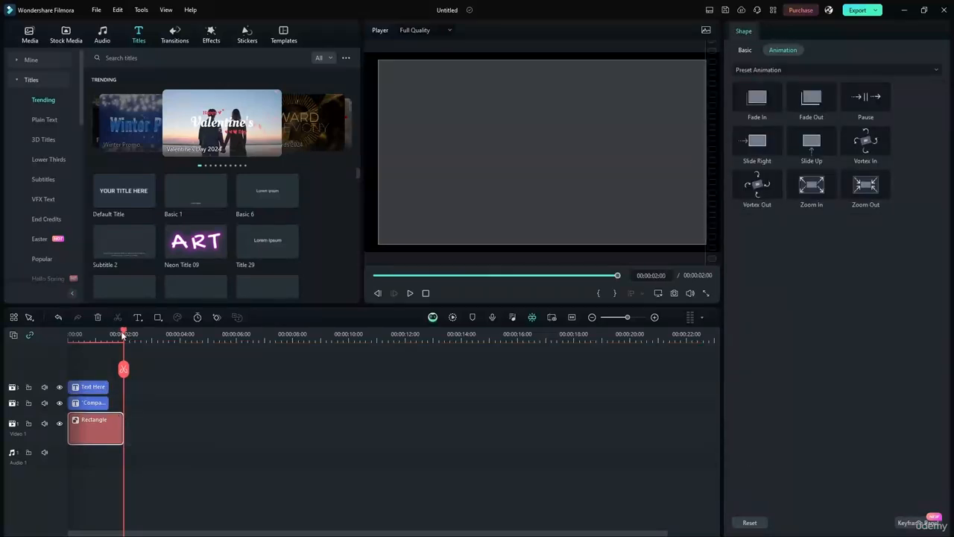
pyautogui.moveTo(124, 334); pyautogui.dragTo(91, 336)
pyautogui.moveTo(538, 226); pyautogui.dragTo(542, 154)
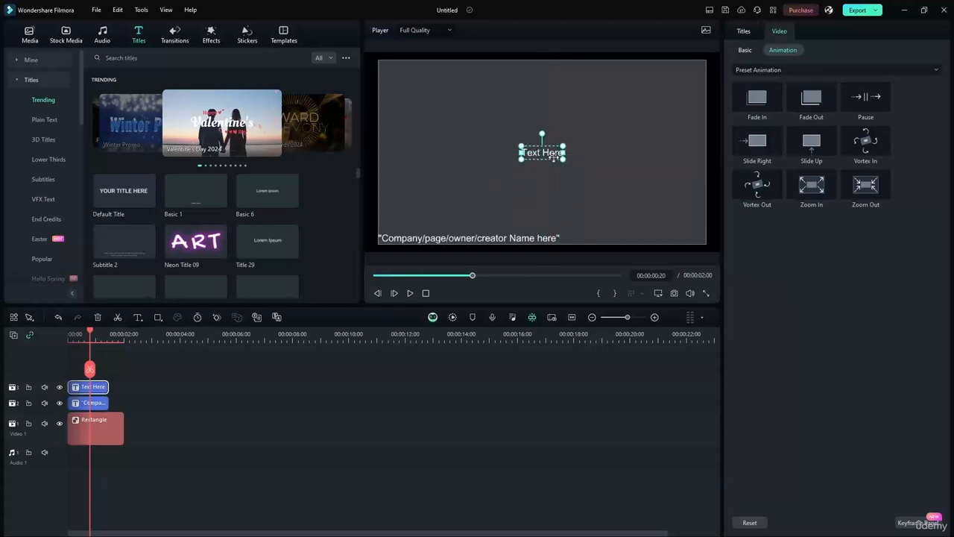
# Set the font size of the Text Here title to 70.
pyautogui.click(746, 50)
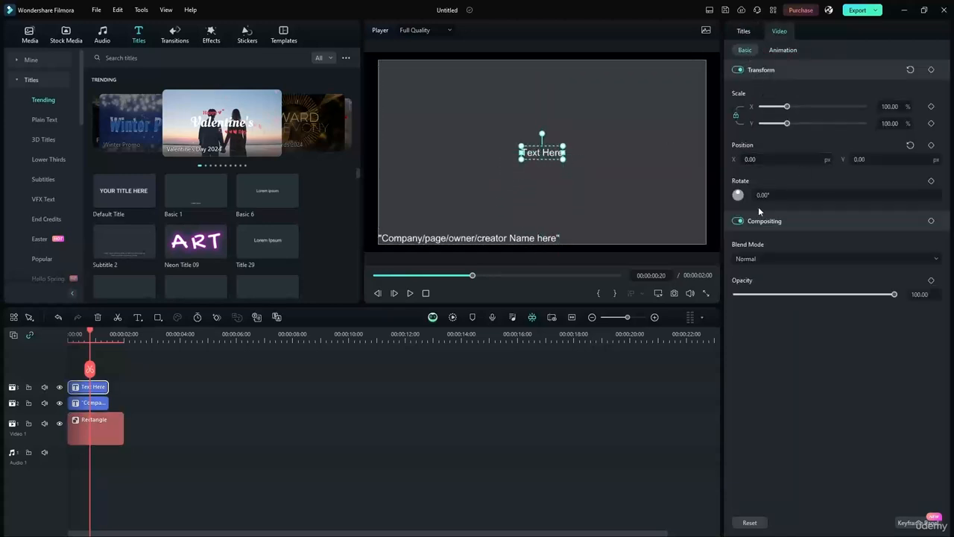
pyautogui.click(745, 33)
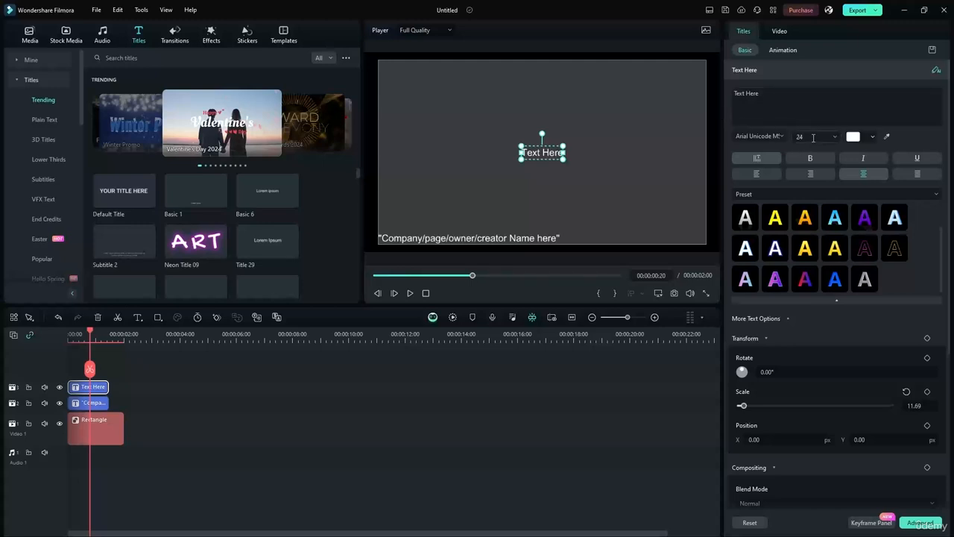
pyautogui.click(813, 137)
pyautogui.write('70')
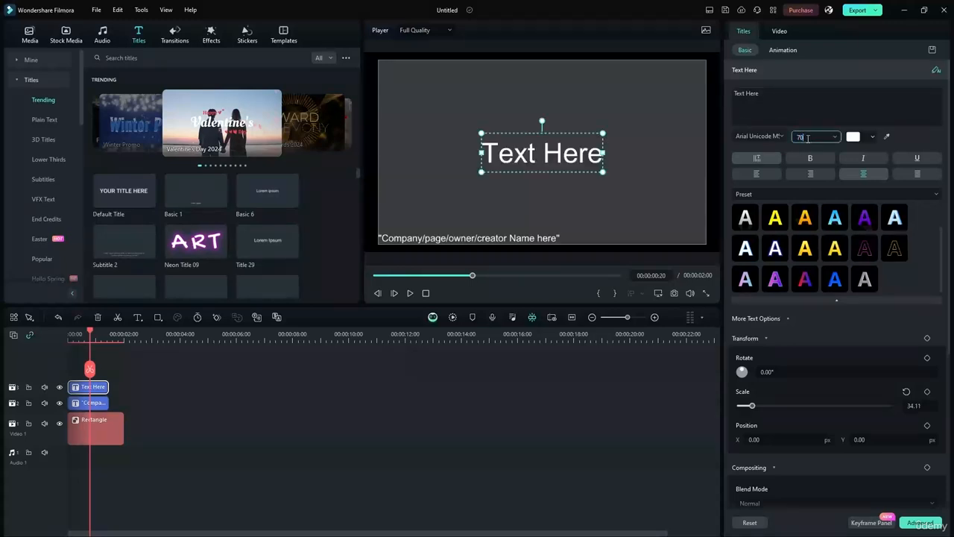
pyautogui.press('Return')
# Replace the placeholder wording of the centred title with TITLE in capitals.
pyautogui.moveTo(757, 94); pyautogui.dragTo(727, 98)
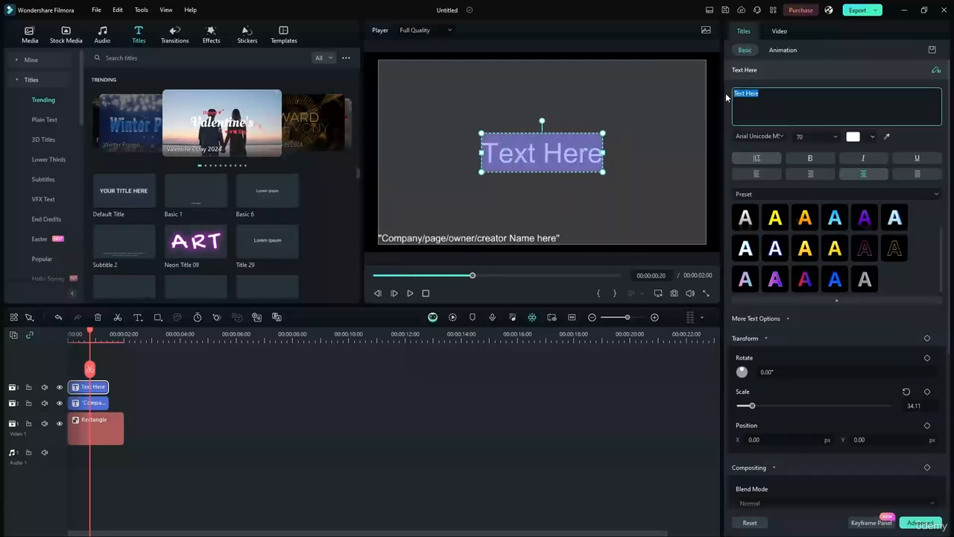
pyautogui.write('Tit')
pyautogui.press('BackSpace')
pyautogui.press('BackSpace')
pyautogui.write('ITTL')
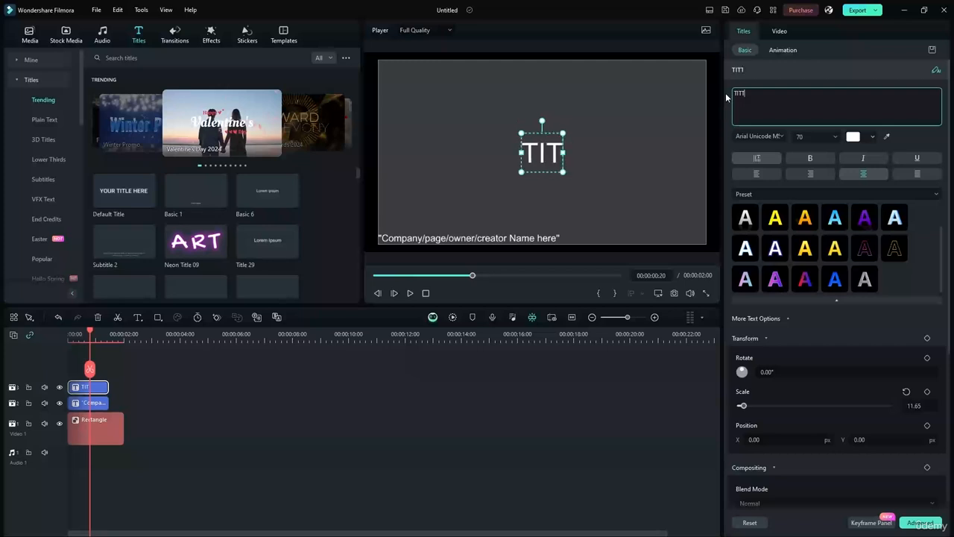
pyautogui.press('BackSpace')
pyautogui.press('BackSpace')
pyautogui.write('LE')
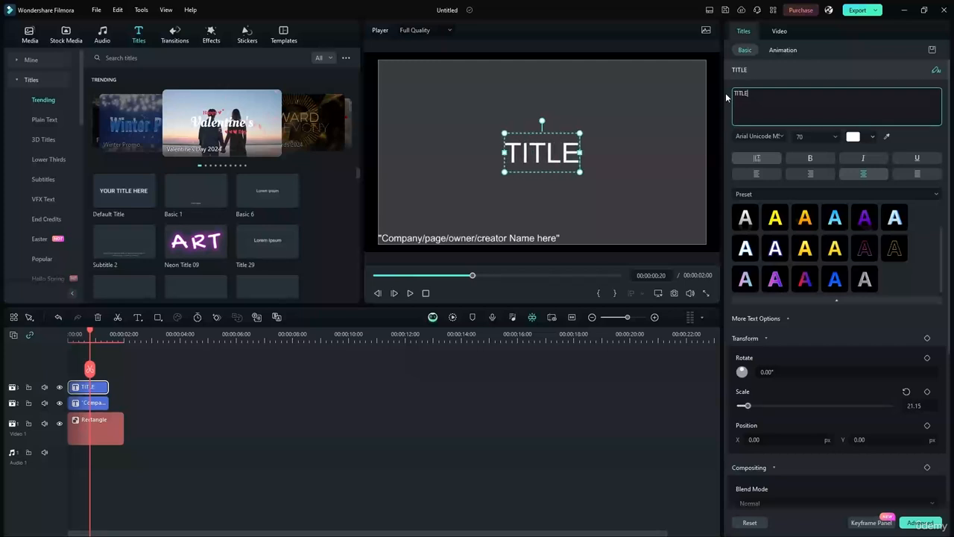
pyautogui.click(450, 183)
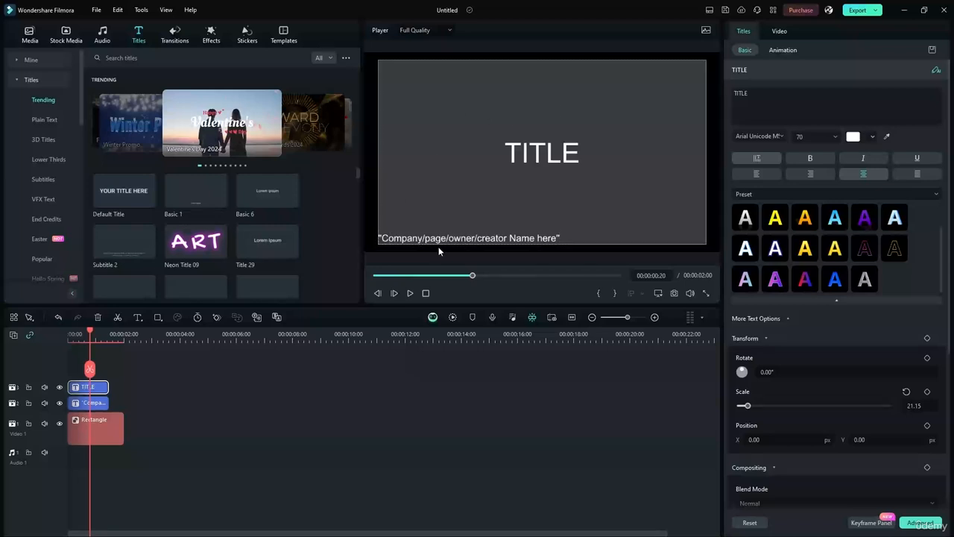
# Browse the title templates and the Filters and NewBlue FX effect categories for something suited to the TITLE text.
pyautogui.click(548, 150)
pyautogui.scroll(-5, 287, 215)
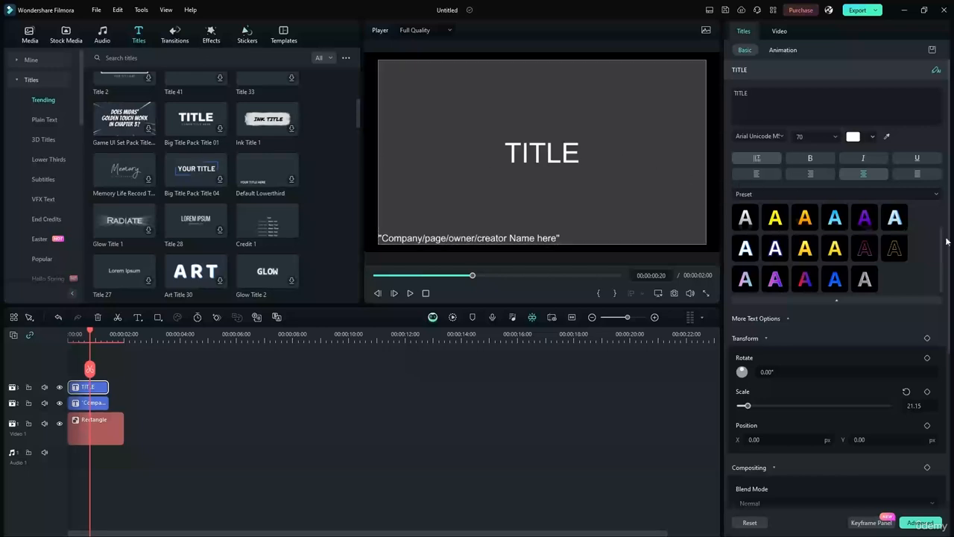
pyautogui.click(211, 34)
pyautogui.moveTo(356, 197)
pyautogui.mouseDown()
pyautogui.moveTo(361, 214)
pyautogui.moveTo(362, 181)
pyautogui.mouseUp()
pyautogui.click(22, 159)
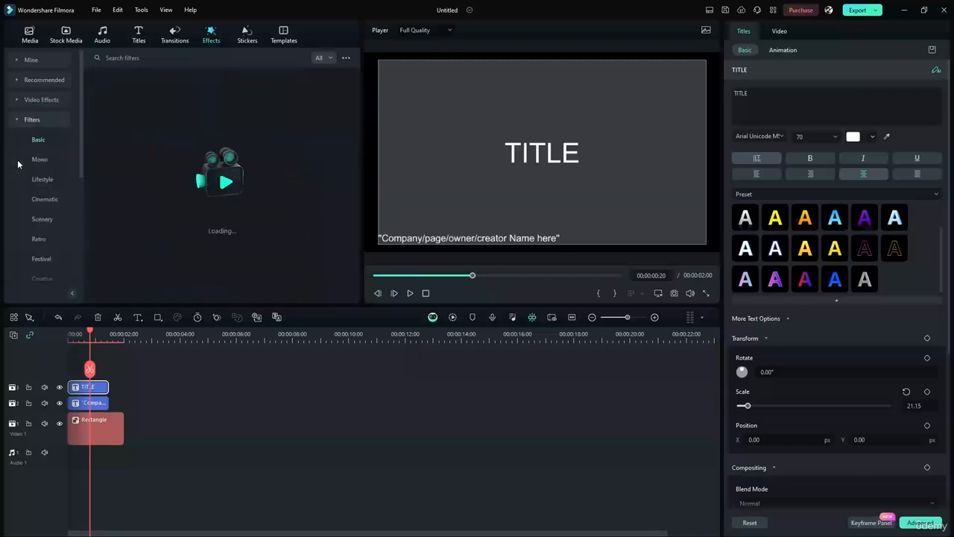
pyautogui.click(16, 122)
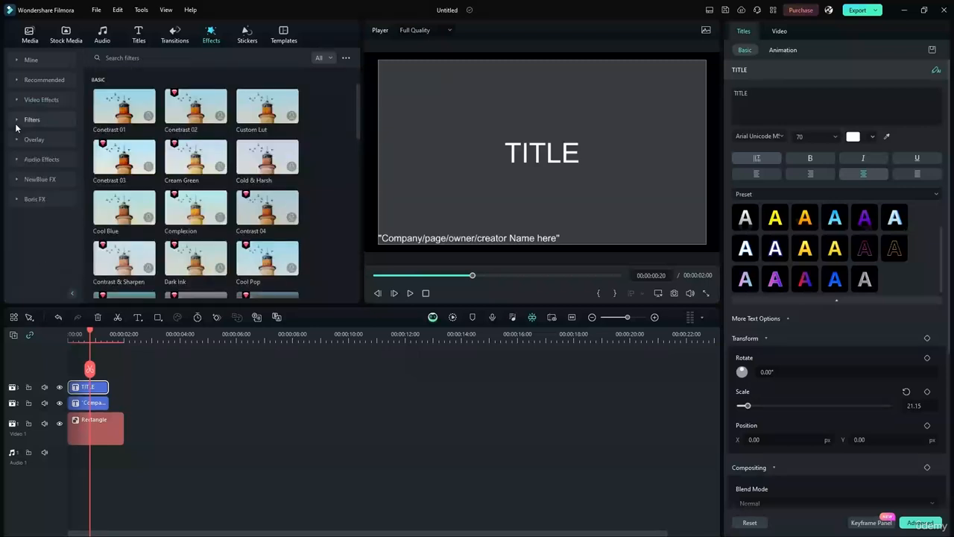
pyautogui.click(12, 181)
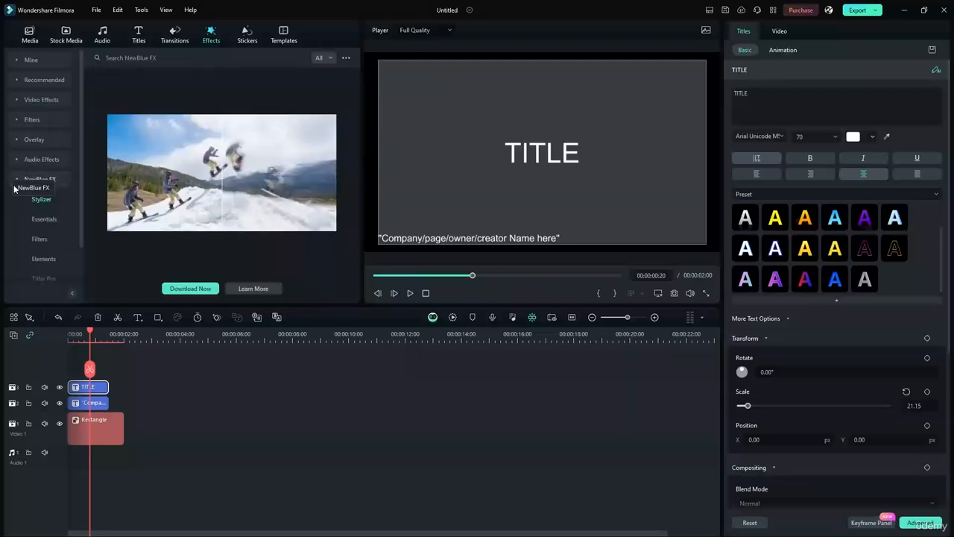
pyautogui.click(42, 218)
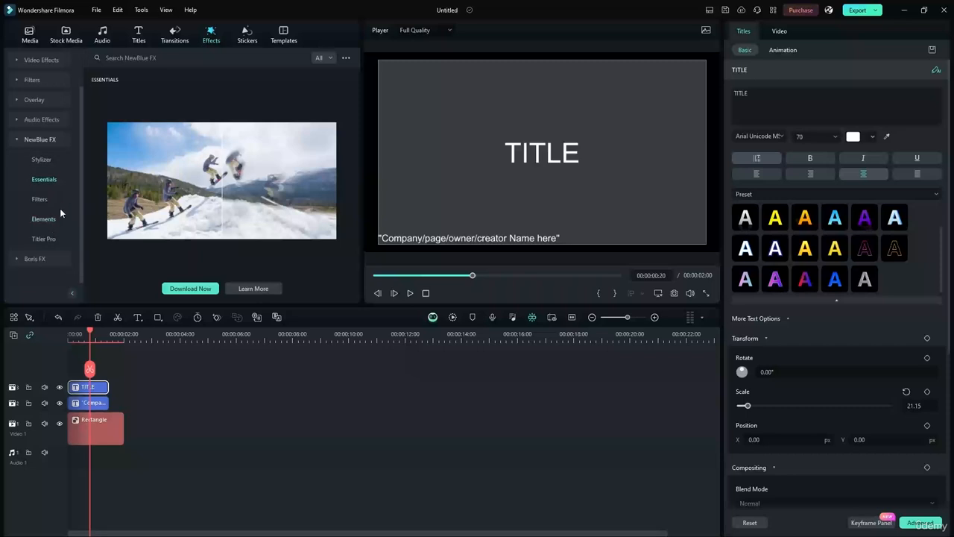
pyautogui.click(22, 178)
pyautogui.click(14, 121)
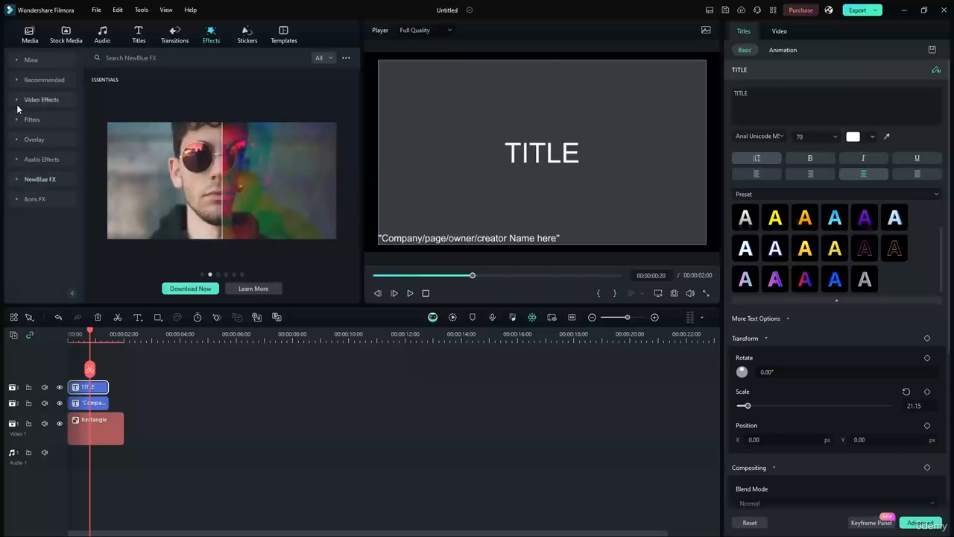
pyautogui.click(15, 119)
# Add the Trippy Glitch video effect on a new track above the TITLE clip and trim it to the same length.
pyautogui.click(41, 99)
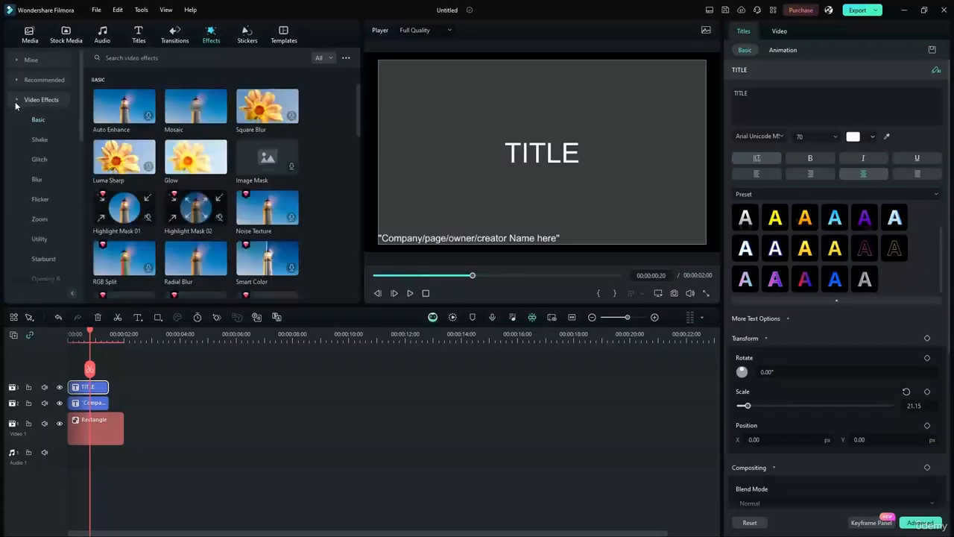
pyautogui.moveTo(80, 120)
pyautogui.mouseDown()
pyautogui.moveTo(80, 181)
pyautogui.moveTo(80, 126)
pyautogui.mouseUp()
pyautogui.click(50, 139)
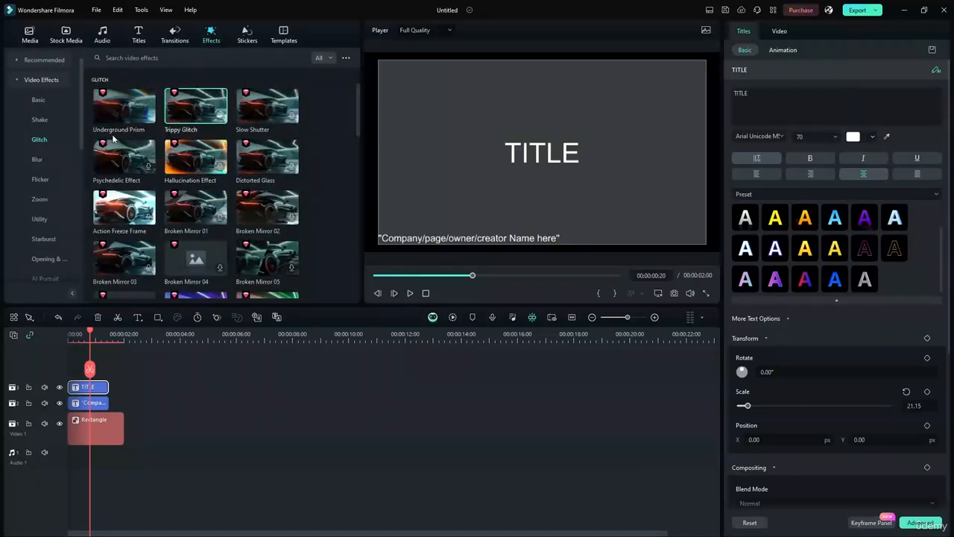
pyautogui.click(147, 158)
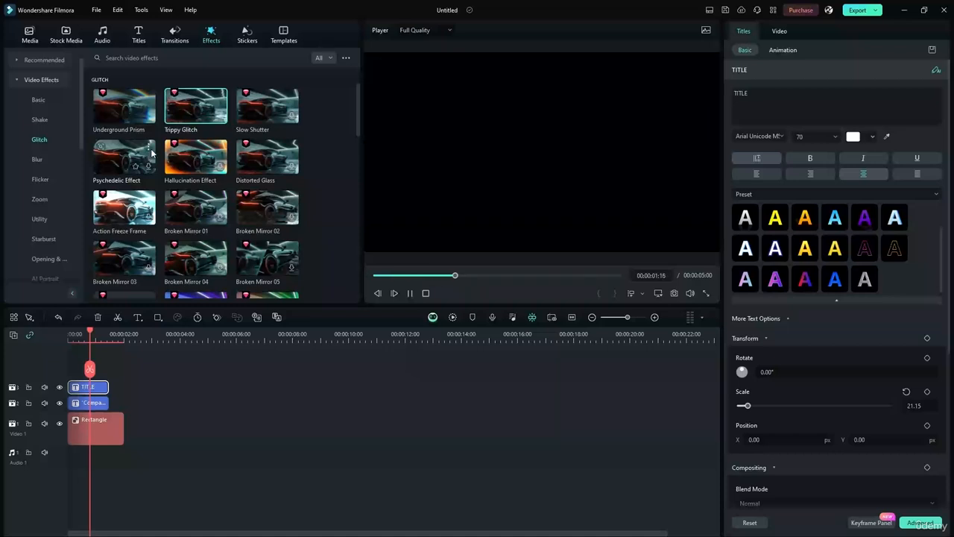
pyautogui.moveTo(194, 129); pyautogui.dragTo(80, 390)
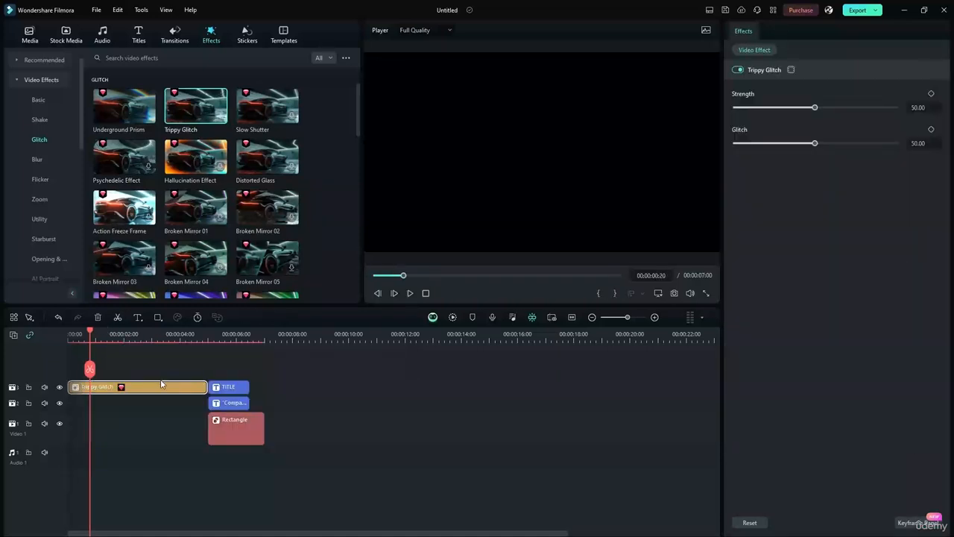
pyautogui.hotkey('ctrl', 'z')
pyautogui.moveTo(195, 112); pyautogui.dragTo(80, 369)
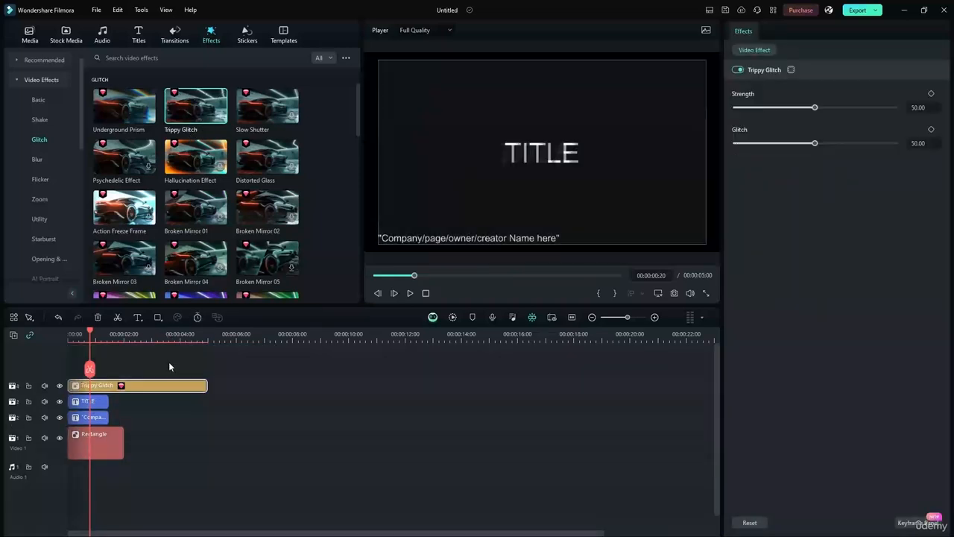
pyautogui.moveTo(206, 384); pyautogui.dragTo(108, 385)
# Play the first second of the timeline from its start to preview the glitch effect.
pyautogui.moveTo(85, 339); pyautogui.dragTo(47, 331)
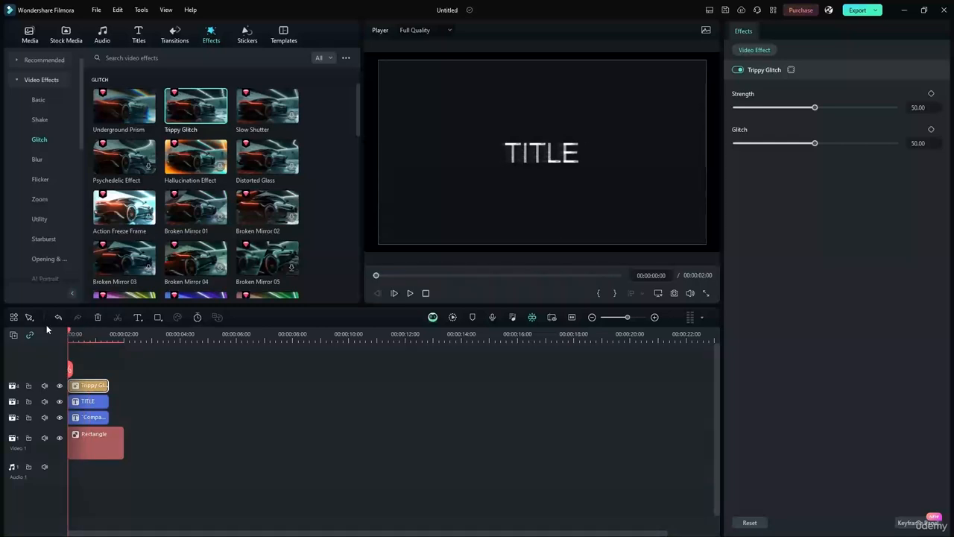
pyautogui.click(409, 293)
pyautogui.click(409, 294)
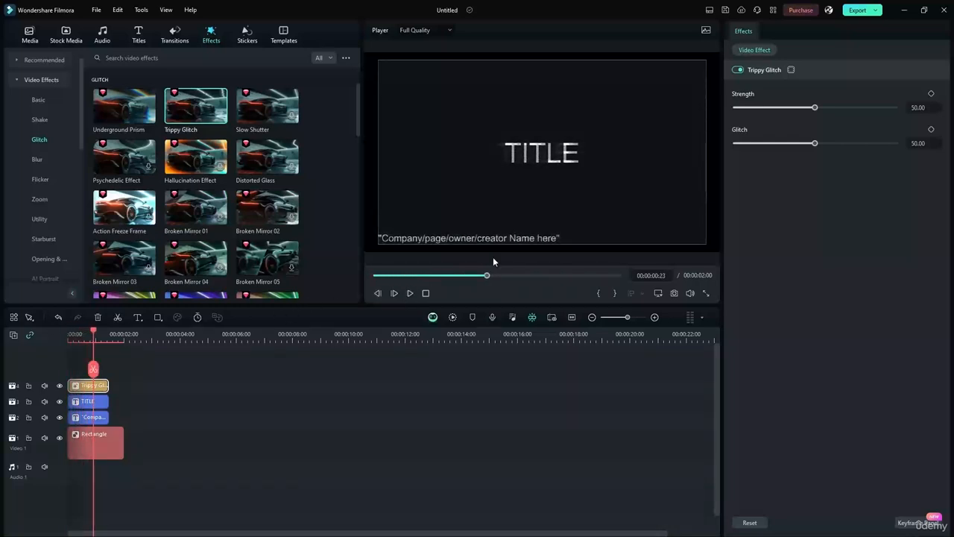
# Combine the Trippy Glitch effect and the TITLE clip into one compound clip.
pyautogui.keyDown('ctrl'); pyautogui.click(88, 403); pyautogui.keyUp('ctrl')
pyautogui.rightClick(107, 407)
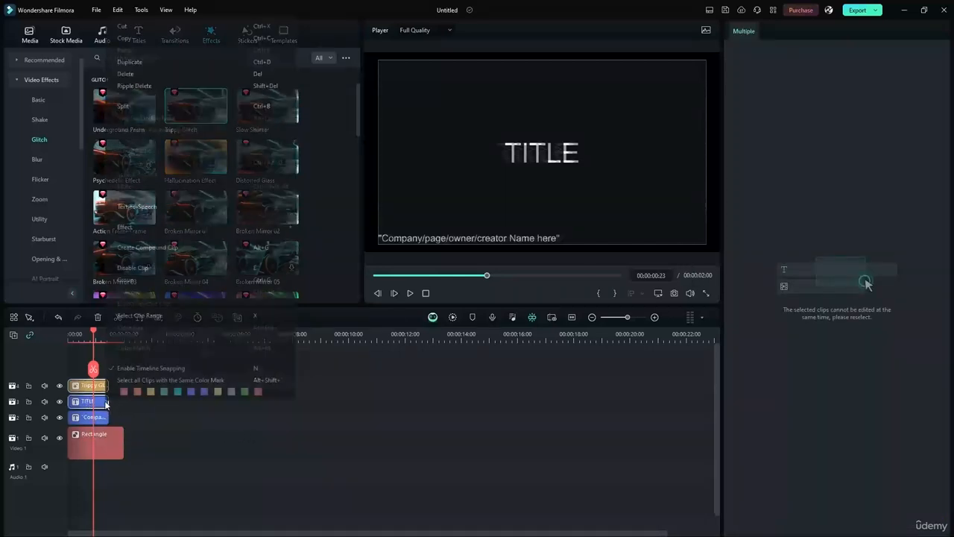
pyautogui.click(147, 247)
pyautogui.click(525, 282)
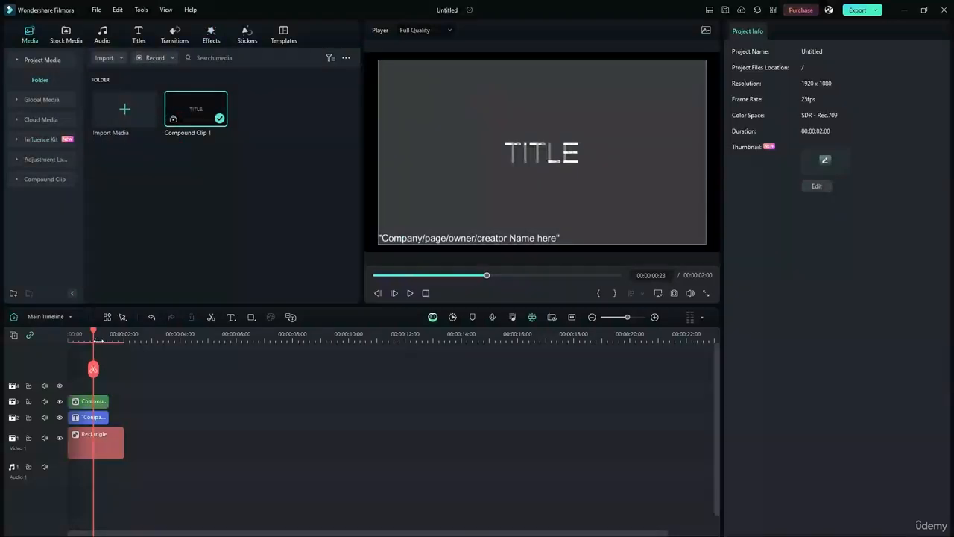
# Play the timeline from its start to check the compound title with the other elements, and select it in the preview.
pyautogui.moveTo(93, 332); pyautogui.dragTo(72, 335)
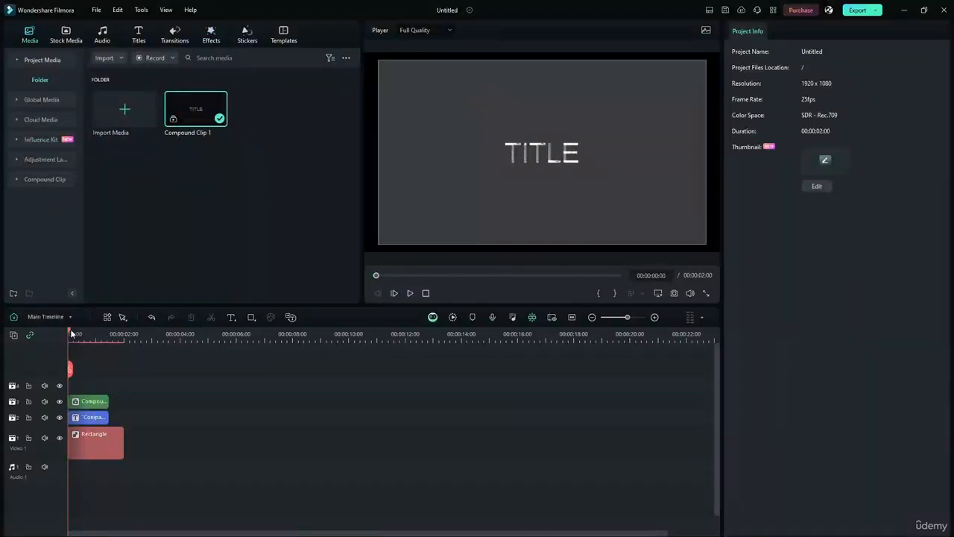
pyautogui.click(412, 294)
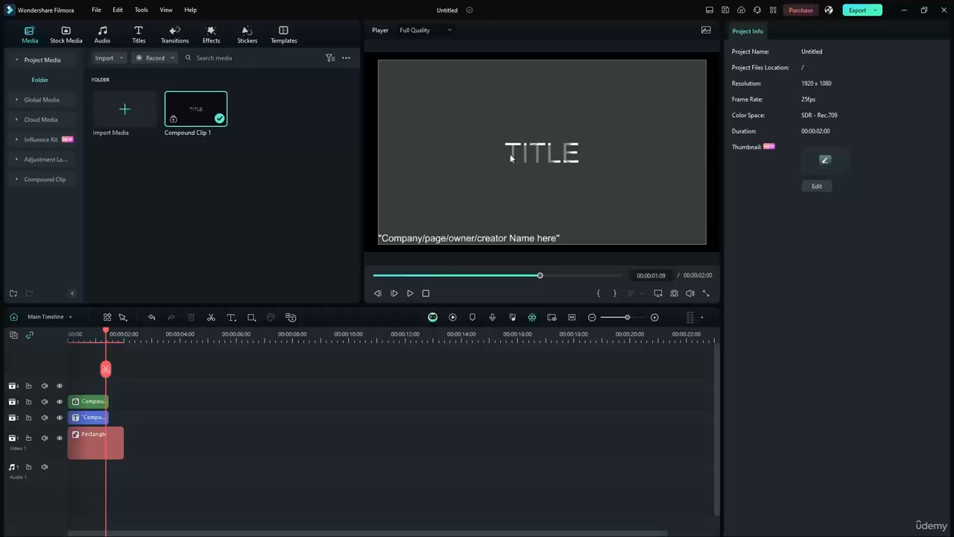
pyautogui.click(537, 147)
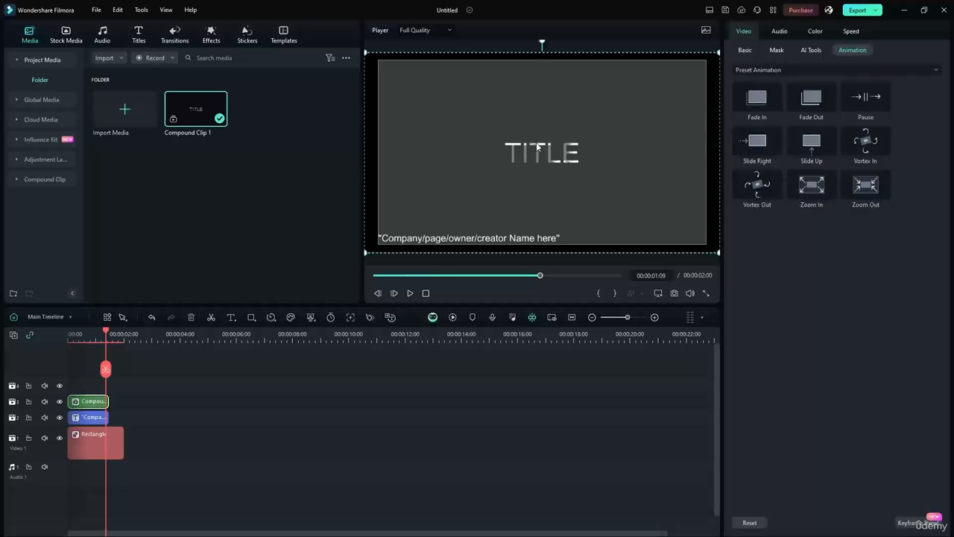
# Open the compound clip's own timeline, fit it to the window and inspect its Trippy Glitch and TITLE clips.
pyautogui.doubleClick(88, 403)
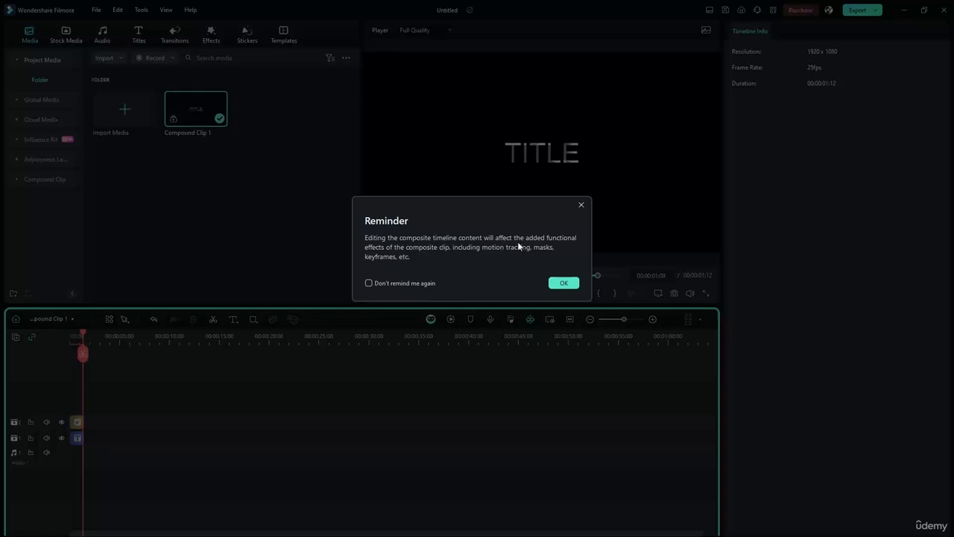
pyautogui.click(563, 282)
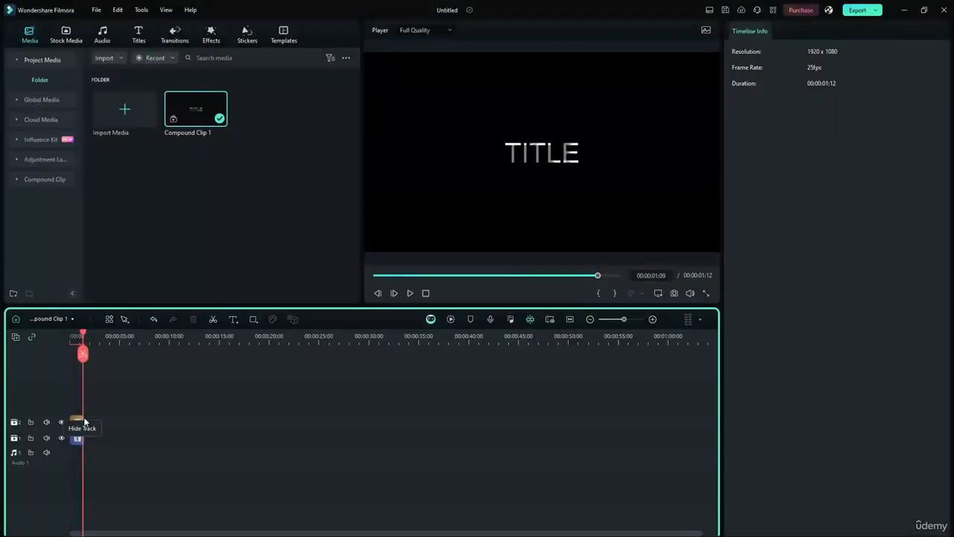
pyautogui.click(570, 320)
pyautogui.click(154, 428)
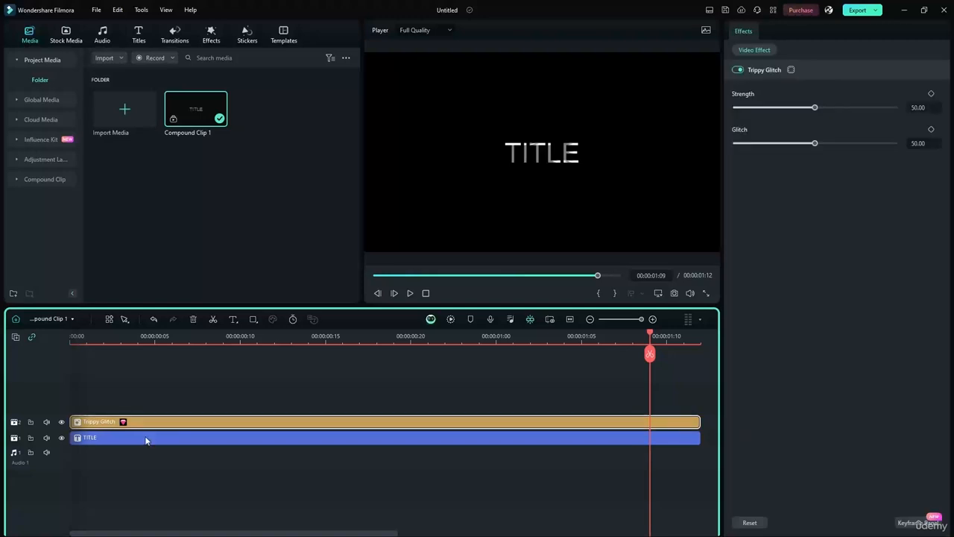
pyautogui.click(145, 436)
pyautogui.click(162, 421)
pyautogui.click(76, 354)
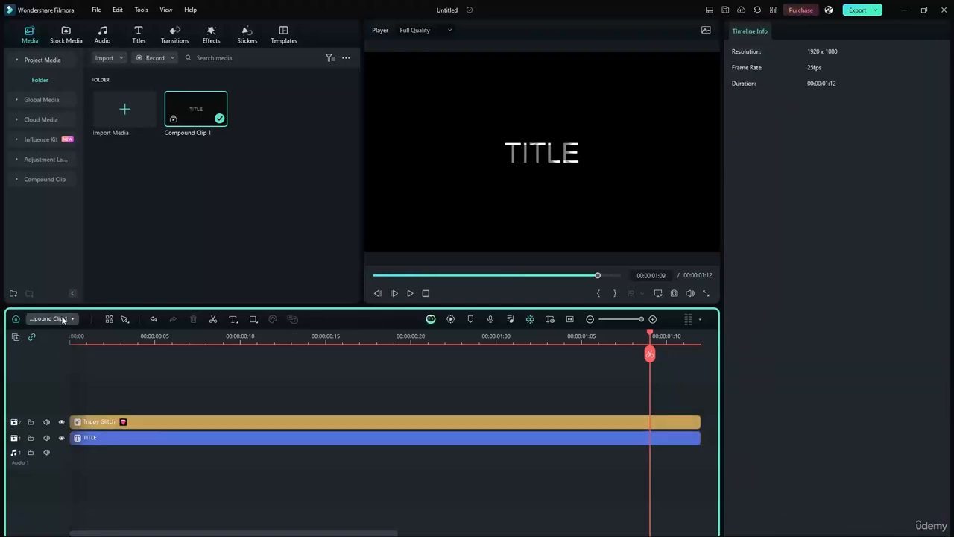
# Return to the main timeline and reopen Compound Clip 1 with the editing reminder turned off for the future.
pyautogui.click(63, 319)
pyautogui.click(57, 334)
pyautogui.click(63, 319)
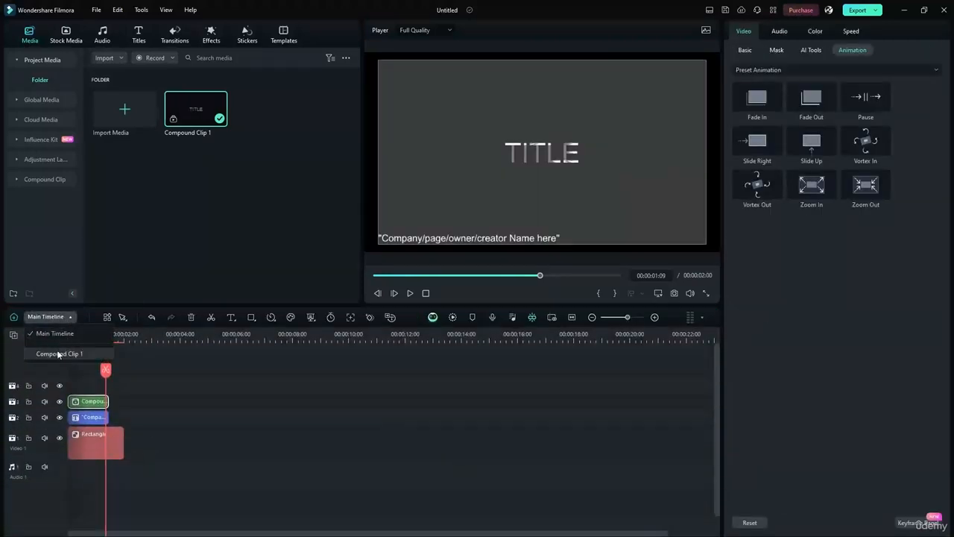
pyautogui.click(58, 353)
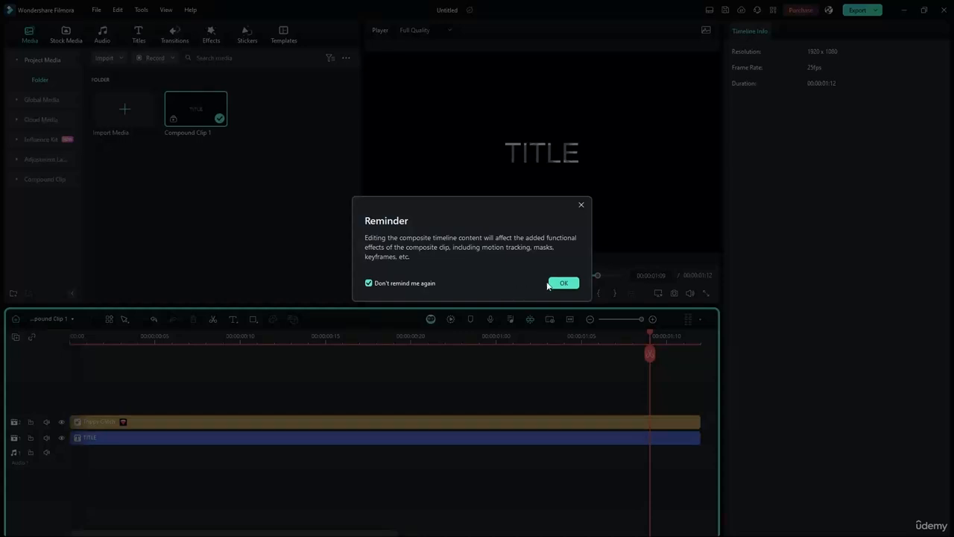
pyautogui.click(423, 283)
pyautogui.click(561, 283)
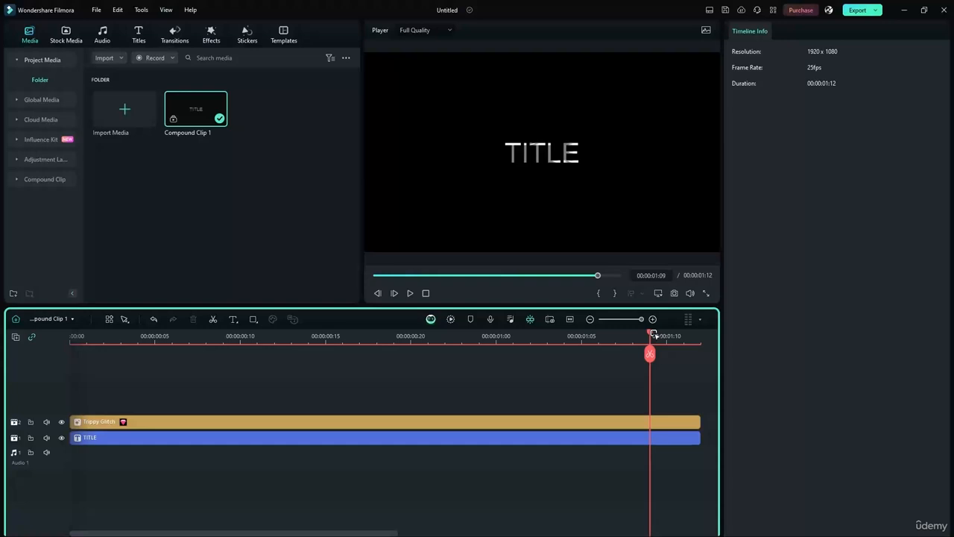
# Scrub backward through the compound clip to review the glitch, and return to the main timeline.
pyautogui.moveTo(658, 333); pyautogui.dragTo(605, 335)
pyautogui.moveTo(540, 337); pyautogui.dragTo(319, 354)
pyautogui.click(73, 318)
pyautogui.click(68, 335)
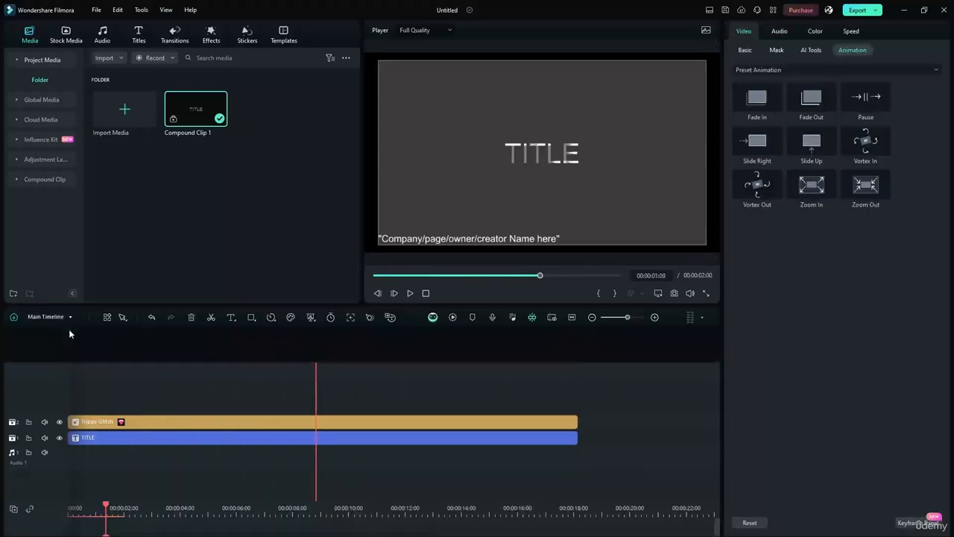
# Replay the main timeline from its start and select the TITLE compound clip in the preview.
pyautogui.moveTo(106, 333); pyautogui.dragTo(62, 332)
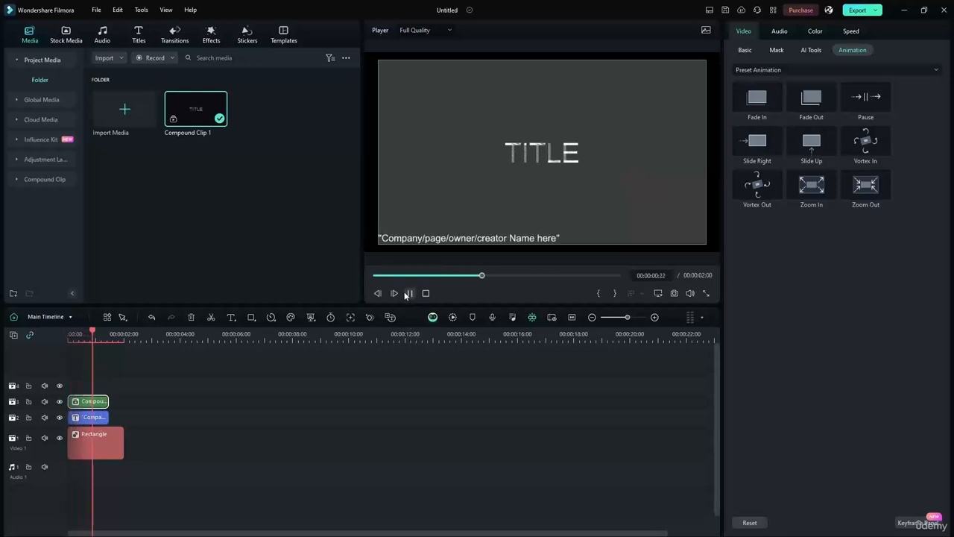
pyautogui.click(557, 145)
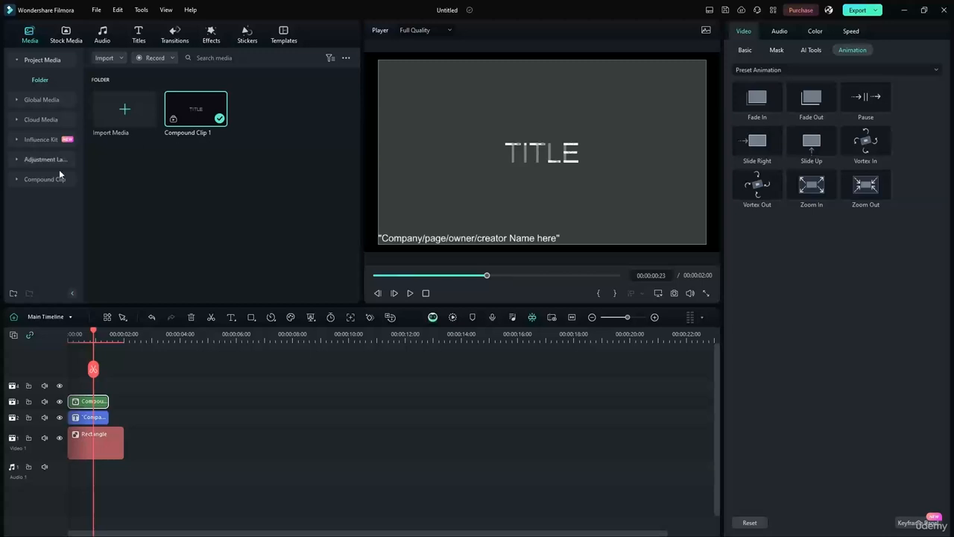
pyautogui.click(557, 159)
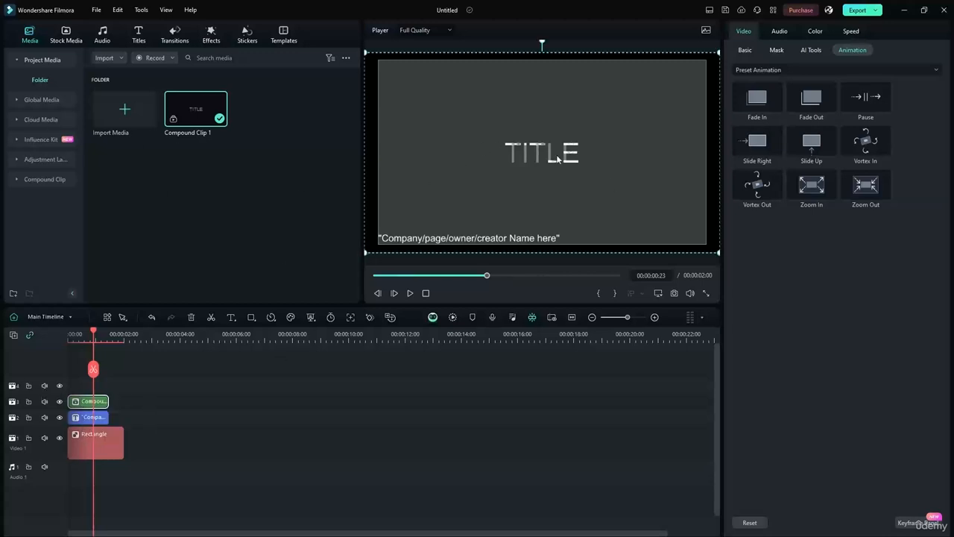
# Open Compound Clip 1 for editing, accept the reminder, and set the TITLE text's font to Arial Rounded MT Bold.
pyautogui.doubleClick(88, 401)
pyautogui.click(429, 284)
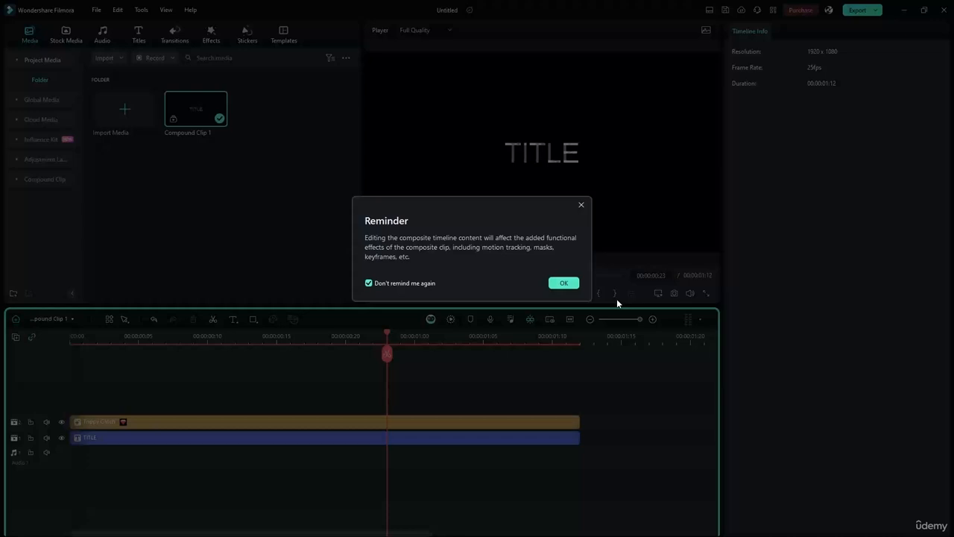
pyautogui.click(564, 283)
pyautogui.click(136, 438)
pyautogui.click(757, 135)
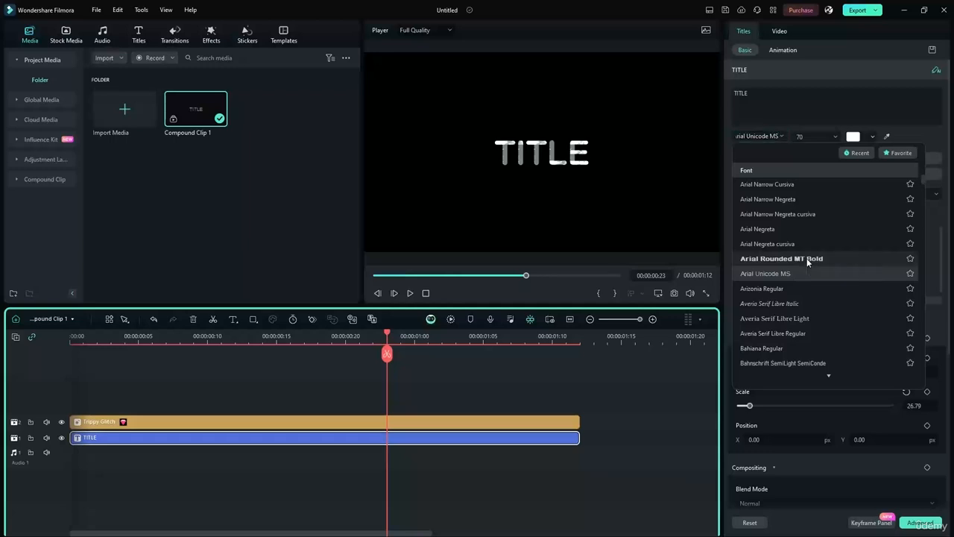
pyautogui.click(807, 259)
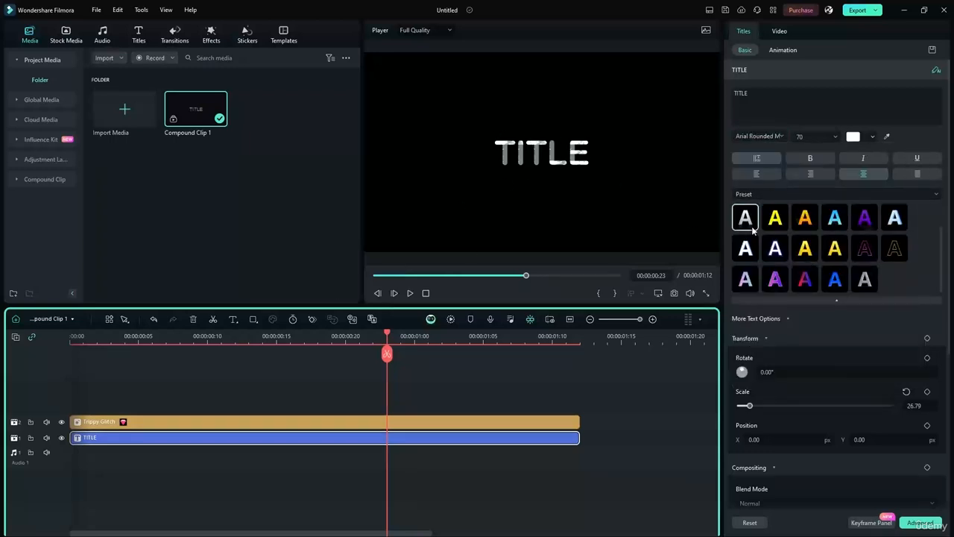
# Try several colour presets on the TITLE text, ending with the red-to-blue gradient, and scrub back to the clip's start.
pyautogui.click(775, 218)
pyautogui.click(746, 249)
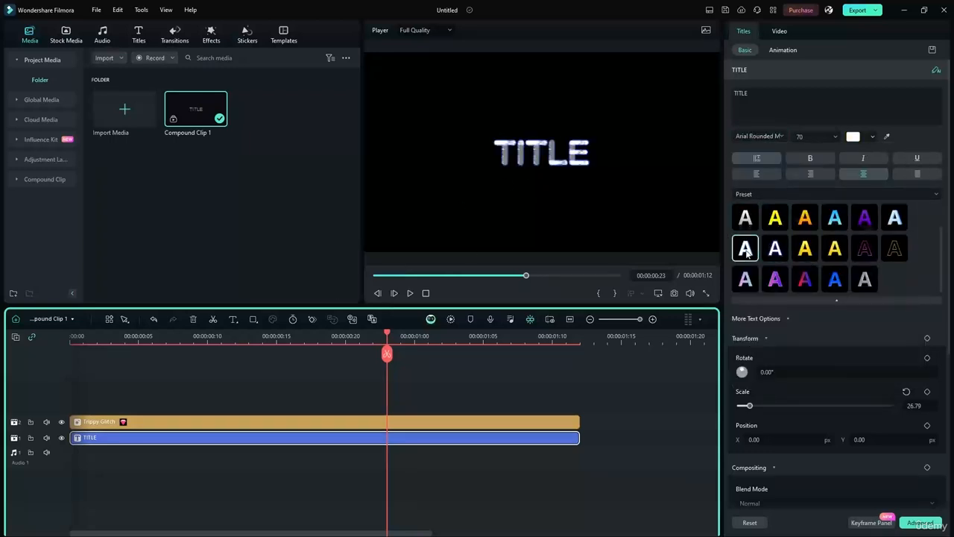
pyautogui.click(746, 278)
pyautogui.click(774, 280)
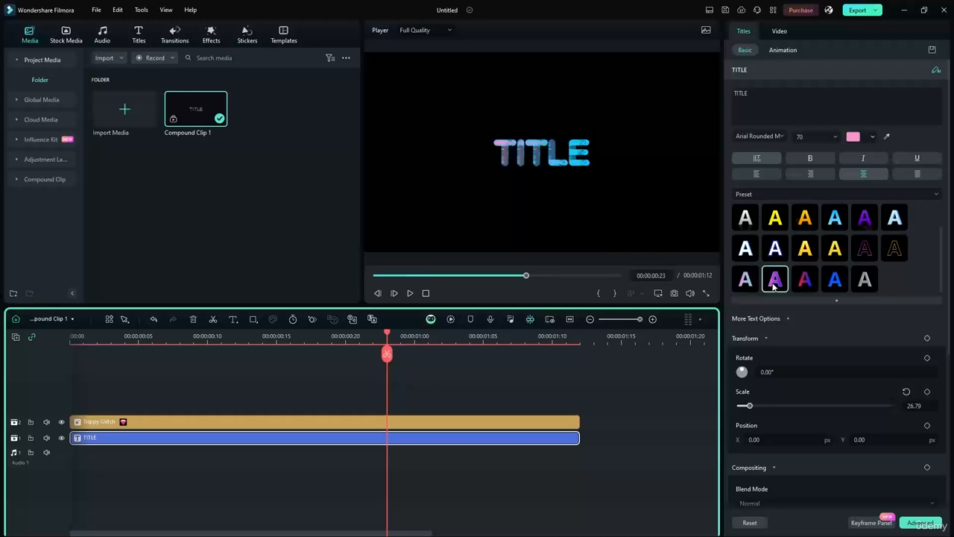
pyautogui.click(801, 283)
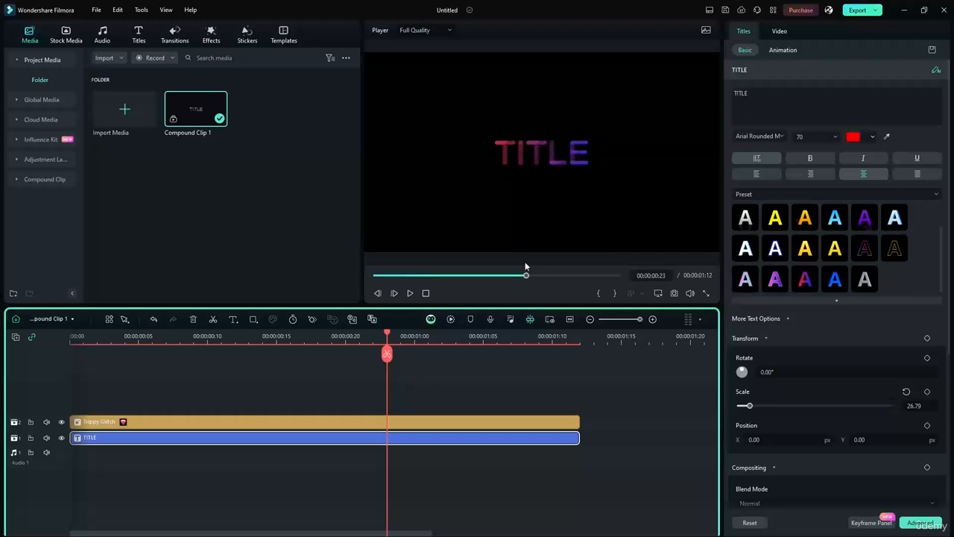
pyautogui.moveTo(525, 275); pyautogui.dragTo(360, 274)
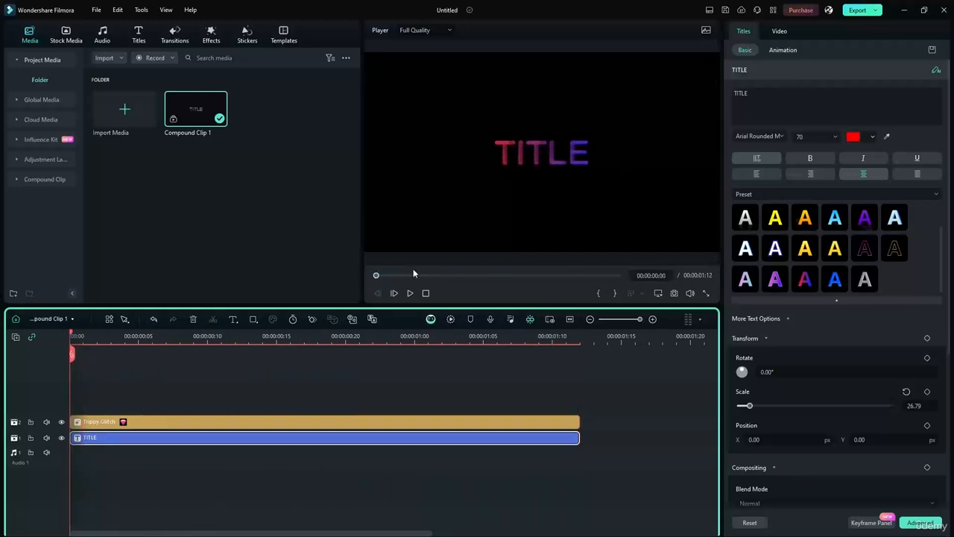
# Apply the orange-to-yellow gradient preset to the TITLE text and return to the main timeline to check it.
pyautogui.click(835, 248)
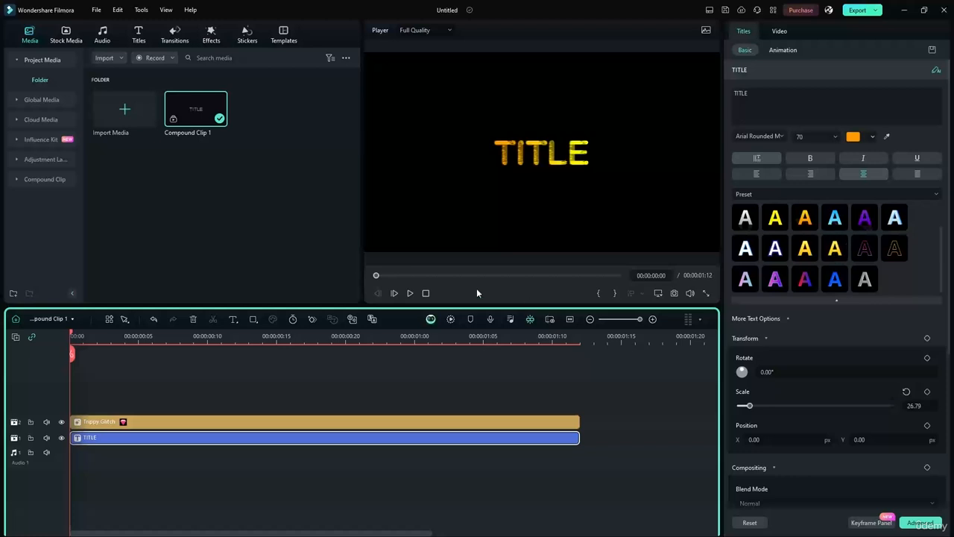
pyautogui.moveTo(376, 278); pyautogui.dragTo(312, 271)
pyautogui.click(49, 319)
pyautogui.click(42, 334)
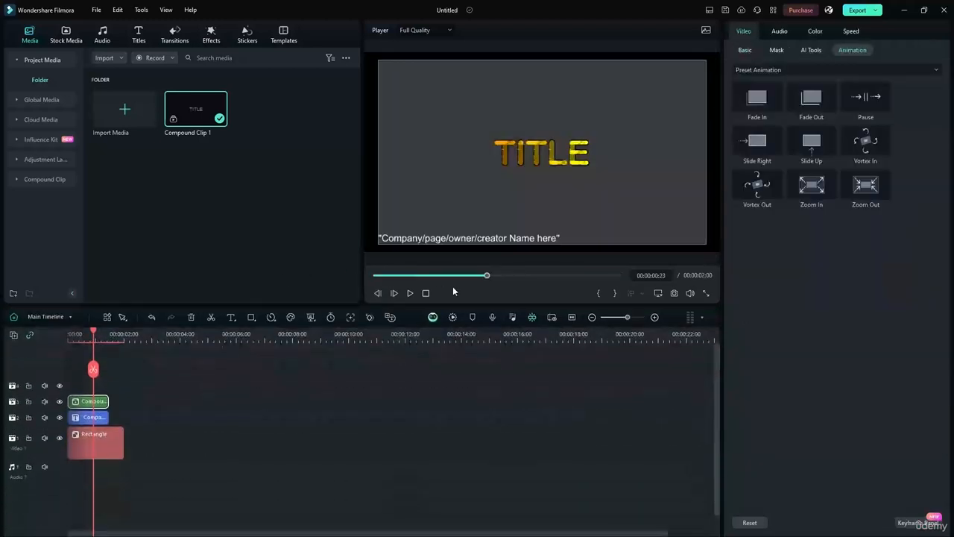
pyautogui.moveTo(481, 281)
pyautogui.mouseDown()
pyautogui.moveTo(330, 273)
pyautogui.moveTo(524, 275)
pyautogui.moveTo(370, 274)
pyautogui.moveTo(478, 275)
pyautogui.moveTo(440, 275)
pyautogui.moveTo(468, 272)
pyautogui.mouseUp()
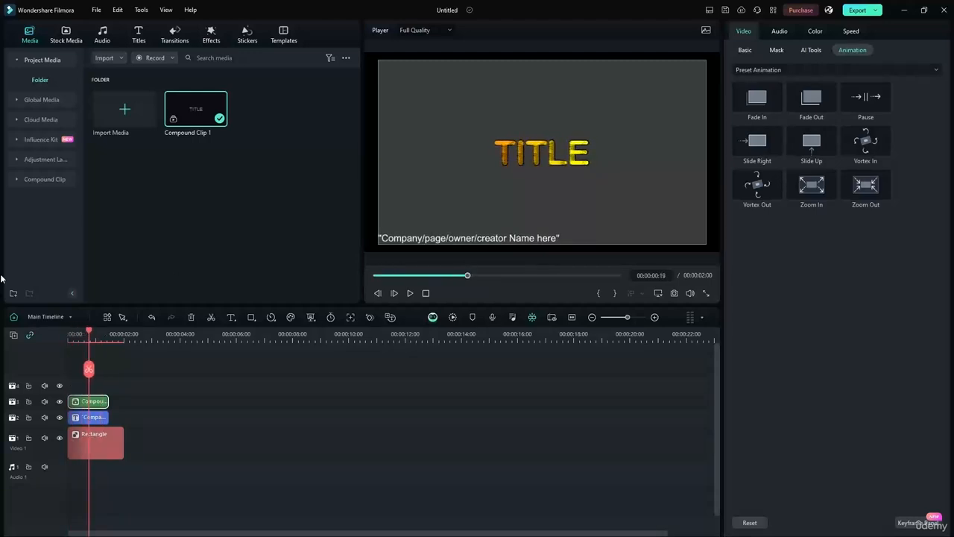
# Find the Green background in the trending stock media and add it to the first video track, after the rectangle.
pyautogui.click(245, 238)
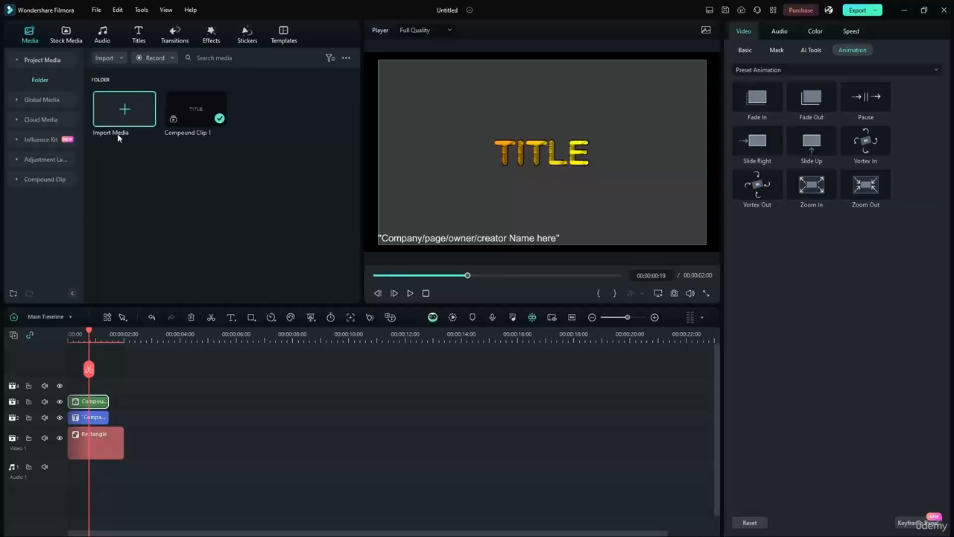
pyautogui.click(67, 32)
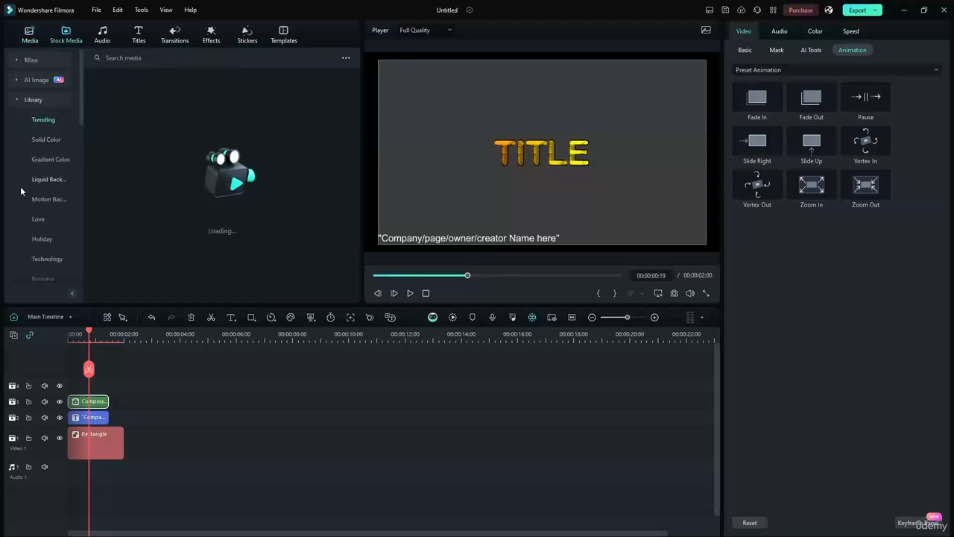
pyautogui.scroll(-3, 53, 217)
pyautogui.scroll(3, 52, 186)
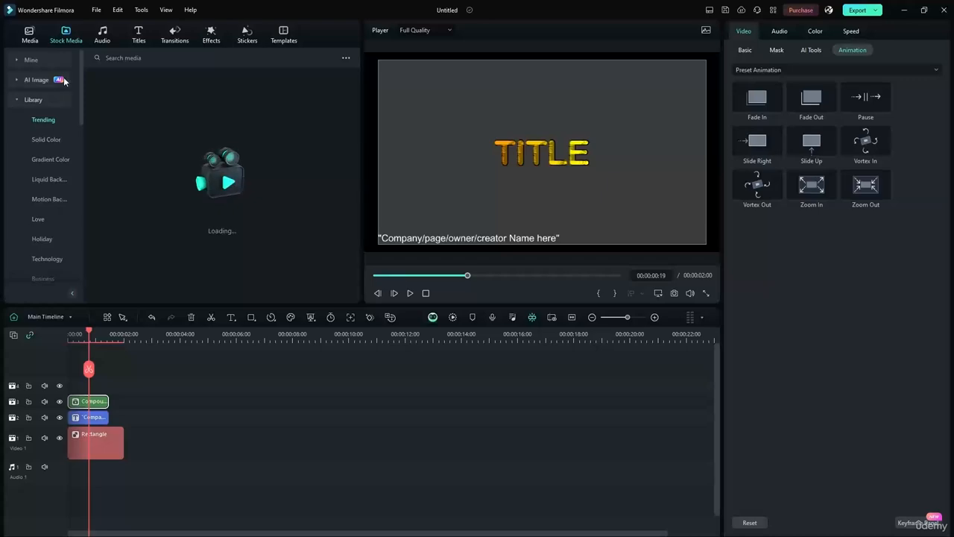
pyautogui.click(115, 58)
pyautogui.moveTo(124, 253); pyautogui.dragTo(331, 402)
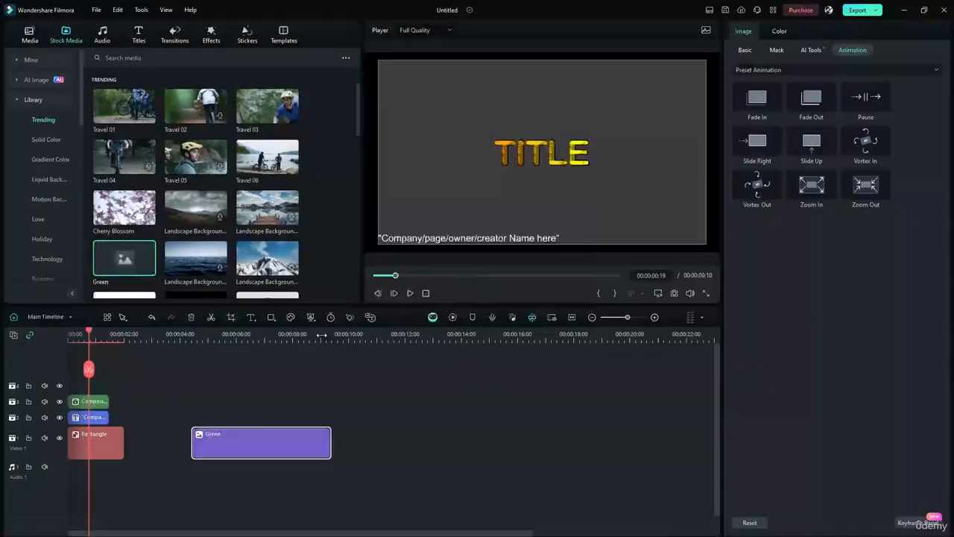
# Move the compound clip, name title and rectangle up one track each, and place Green beneath them from the start, trimmed to 2 seconds.
pyautogui.moveTo(118, 389); pyautogui.dragTo(92, 406)
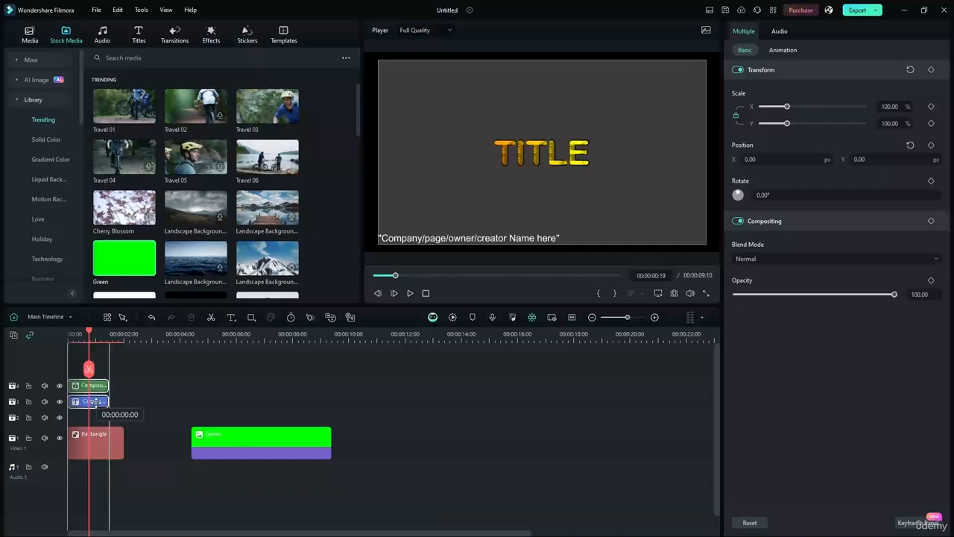
pyautogui.click(222, 385)
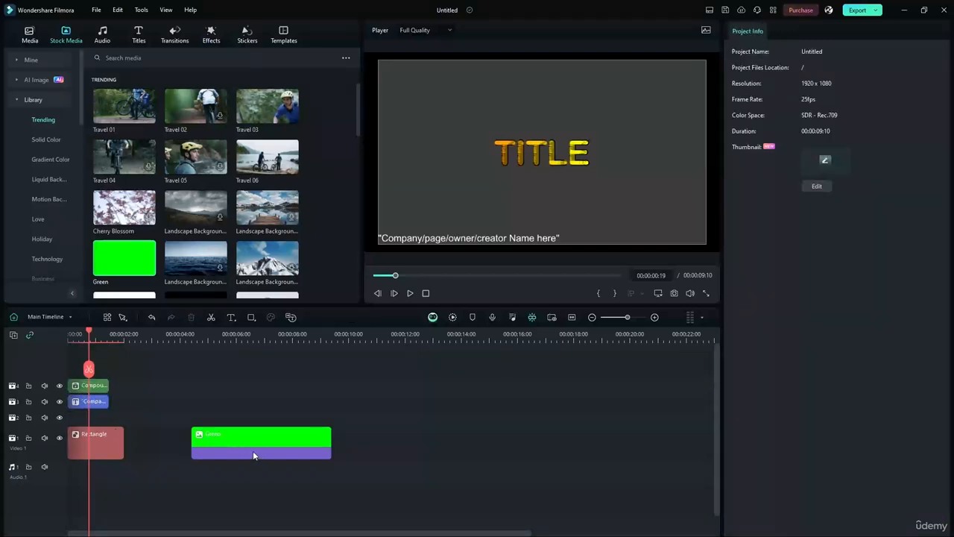
pyautogui.moveTo(253, 455); pyautogui.dragTo(205, 454)
pyautogui.click(107, 445)
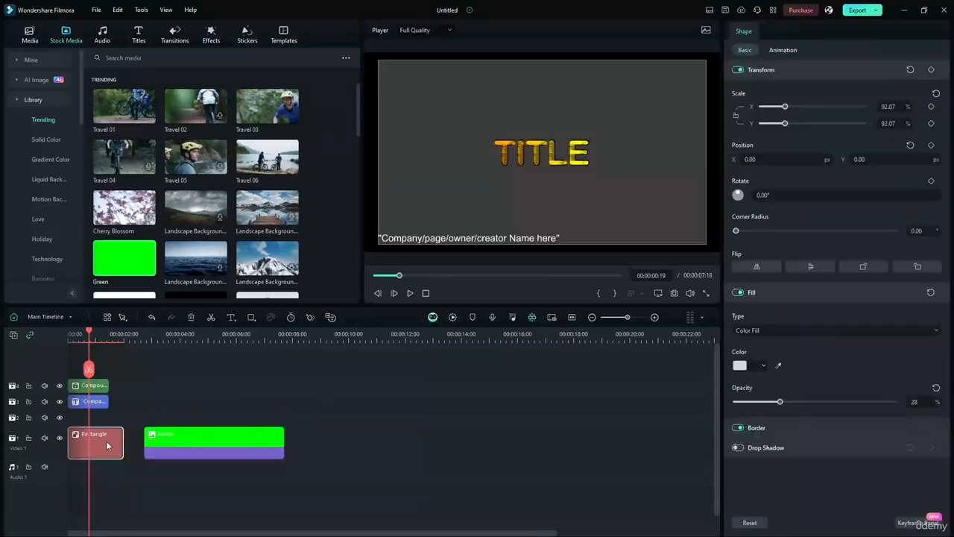
pyautogui.moveTo(107, 445); pyautogui.dragTo(106, 417)
pyautogui.moveTo(206, 440); pyautogui.dragTo(131, 440)
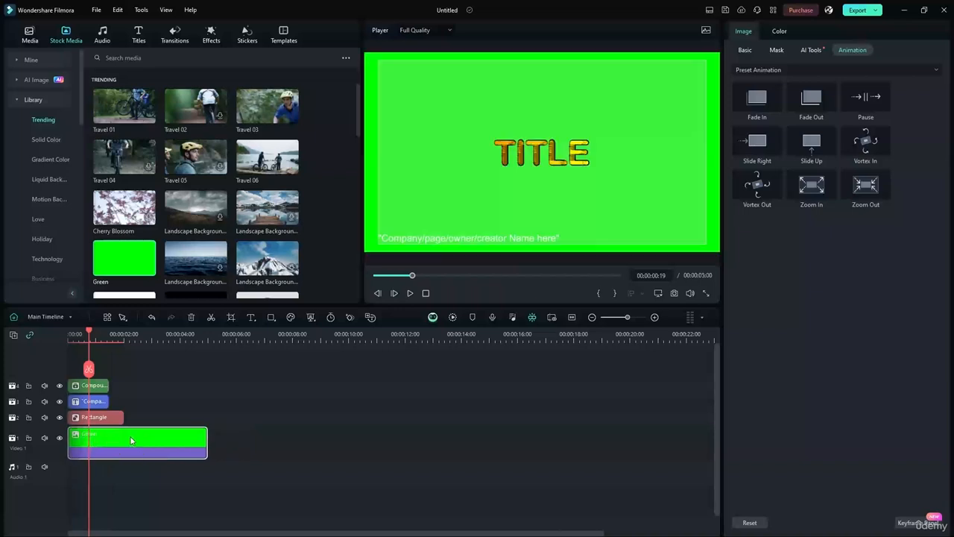
pyautogui.moveTo(207, 437); pyautogui.dragTo(121, 436)
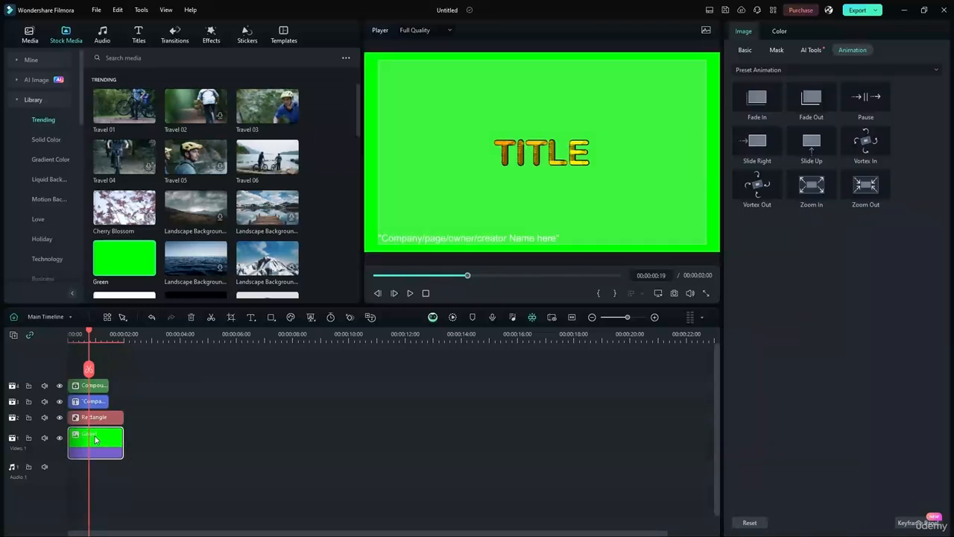
pyautogui.click(94, 439)
pyautogui.rightClick(97, 439)
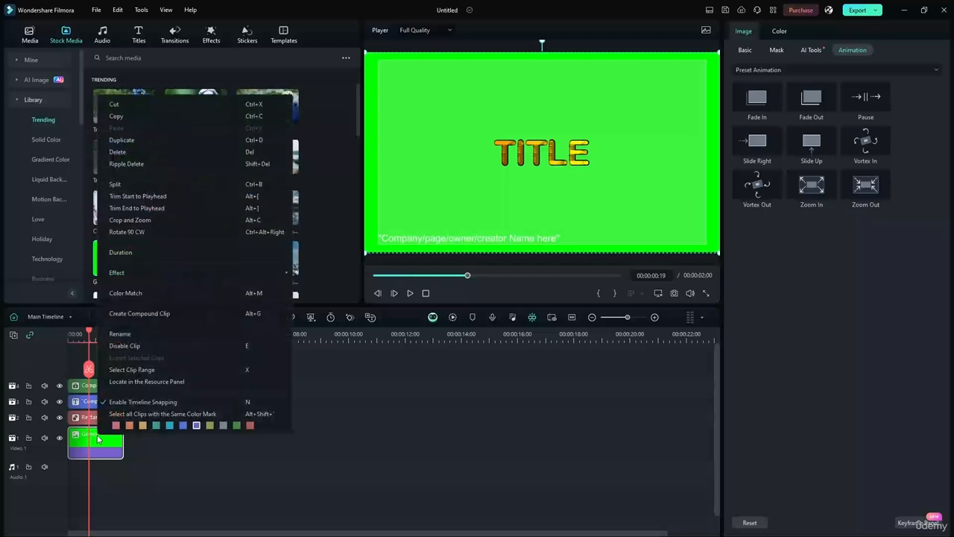
pyautogui.click(336, 381)
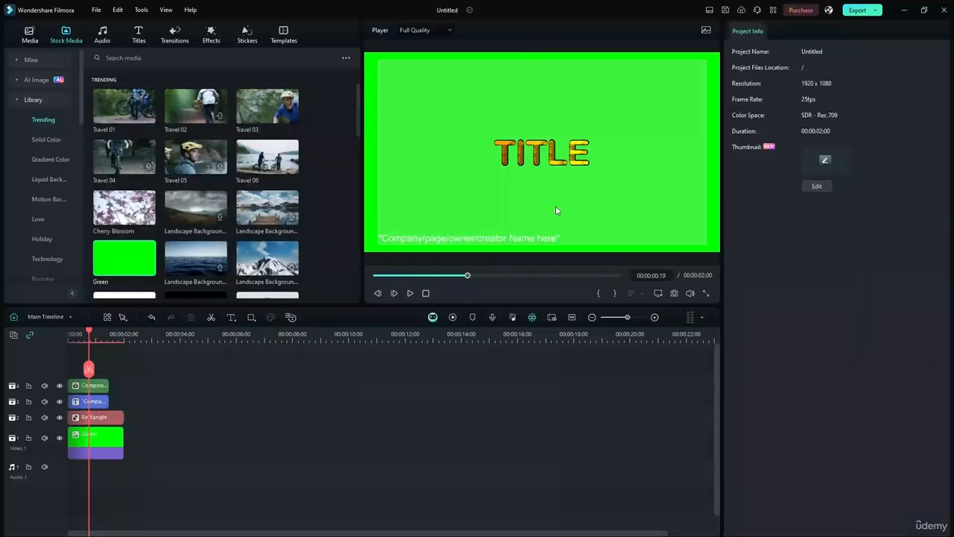
pyautogui.click(99, 451)
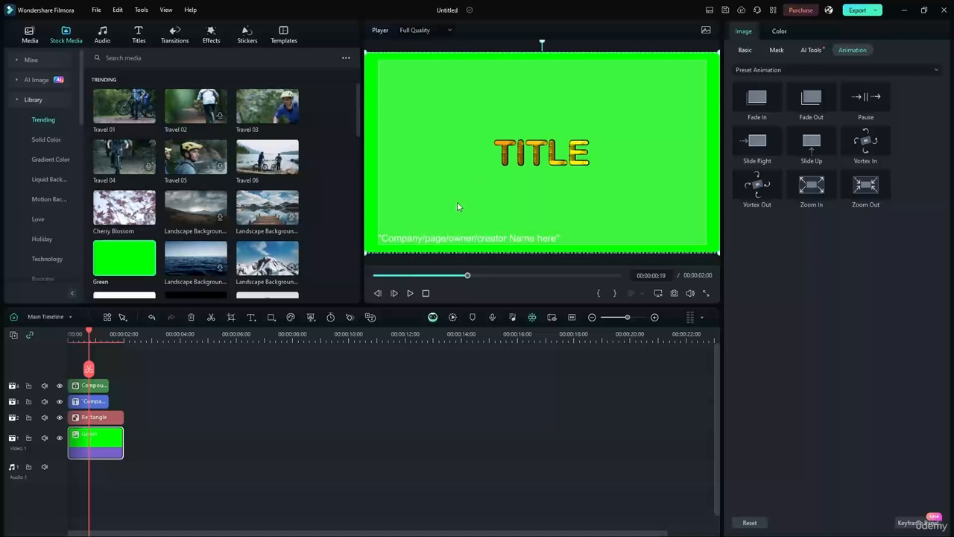
# Hide the rectangle, name title and compound clip tracks, leaving only the green background track shown.
pyautogui.click(60, 416)
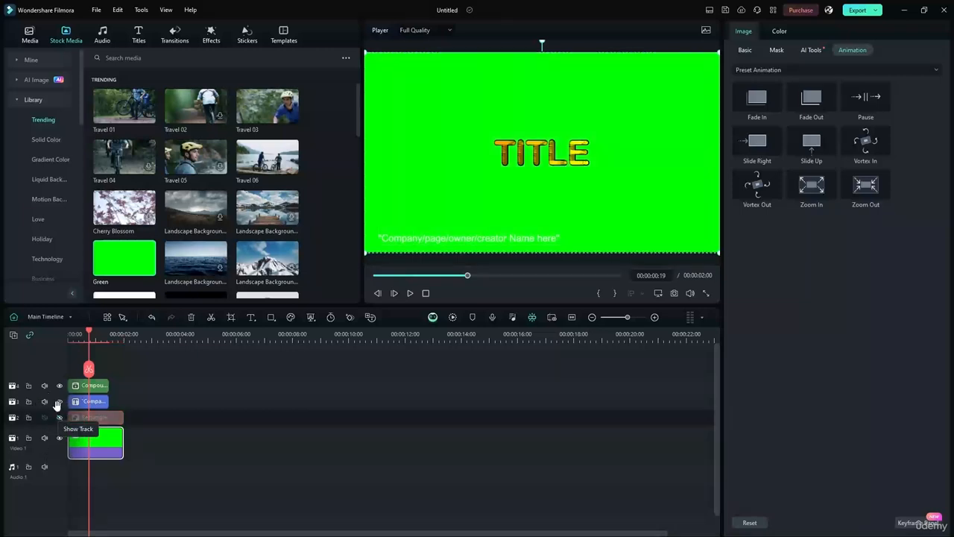
pyautogui.click(59, 401)
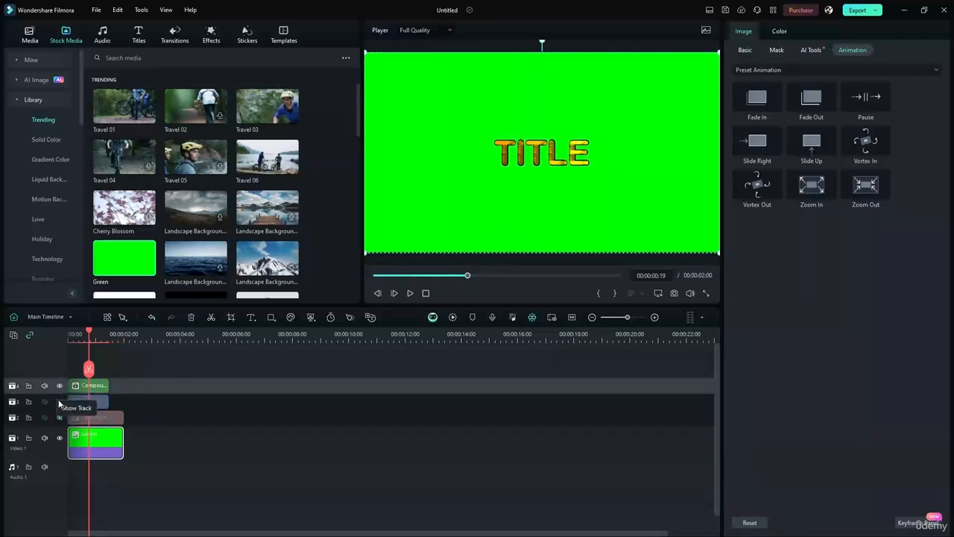
pyautogui.click(60, 386)
# Rename the Green clip on the timeline as ADD BACKGROUND VIDEO HERE and deselect it.
pyautogui.click(79, 443)
pyautogui.rightClick(79, 443)
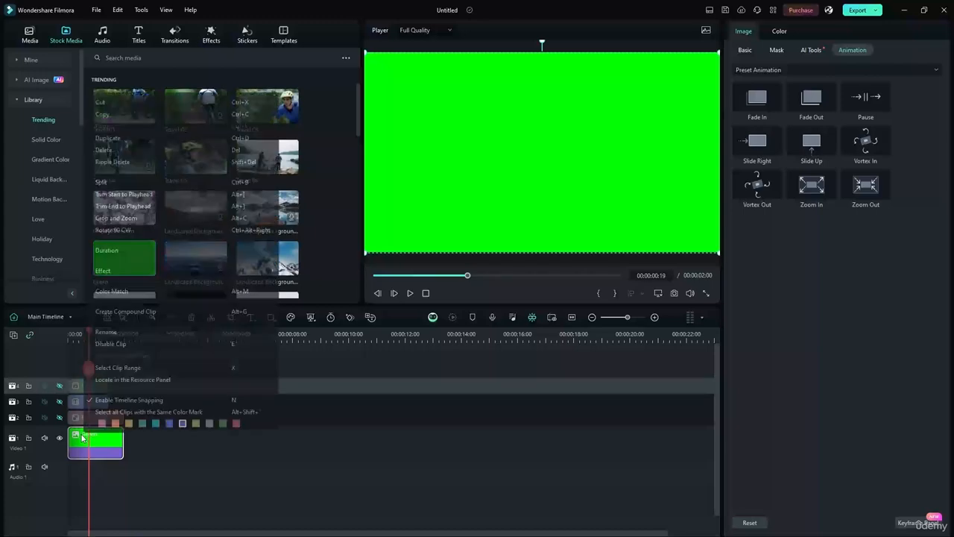
pyautogui.rightClick(97, 448)
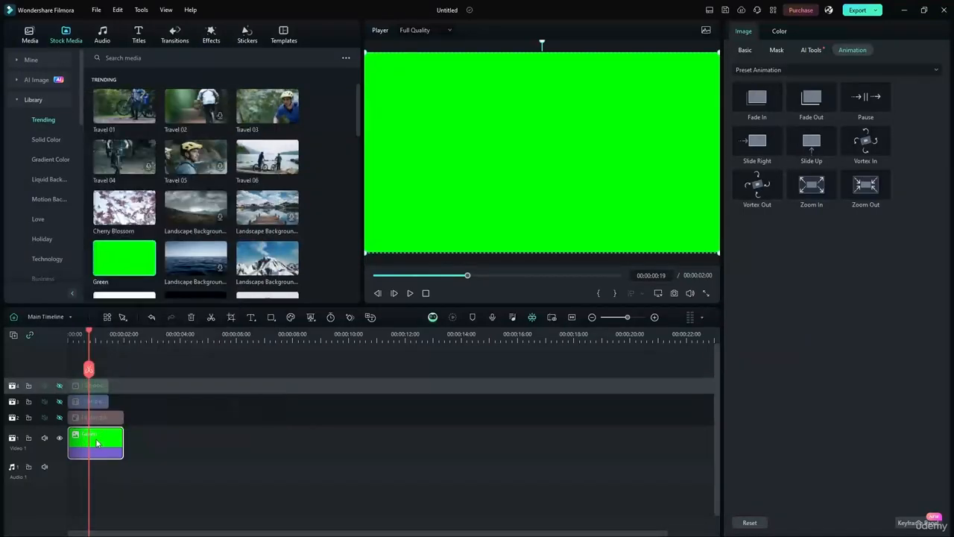
pyautogui.click(106, 332)
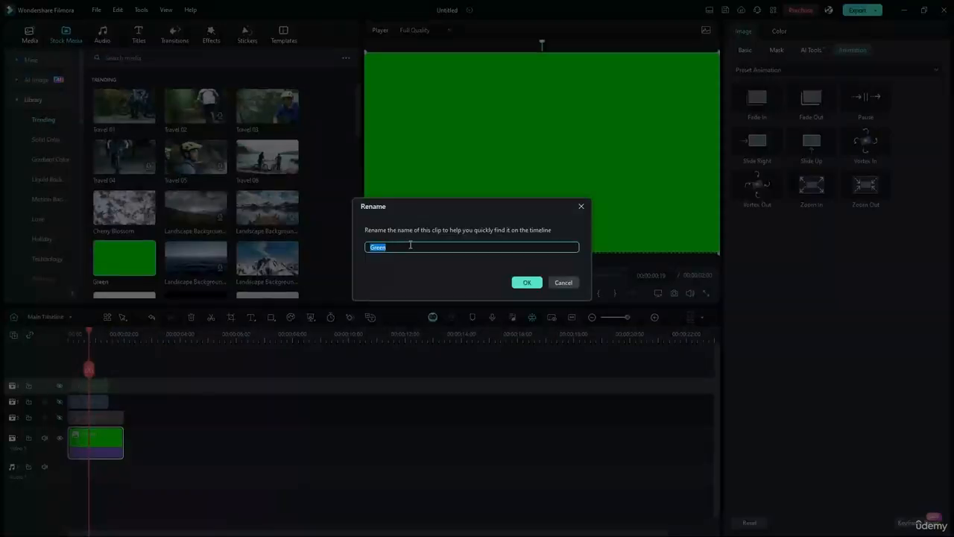
pyautogui.write('ADD BACKGROUND VIDEO HERE')
pyautogui.click(523, 284)
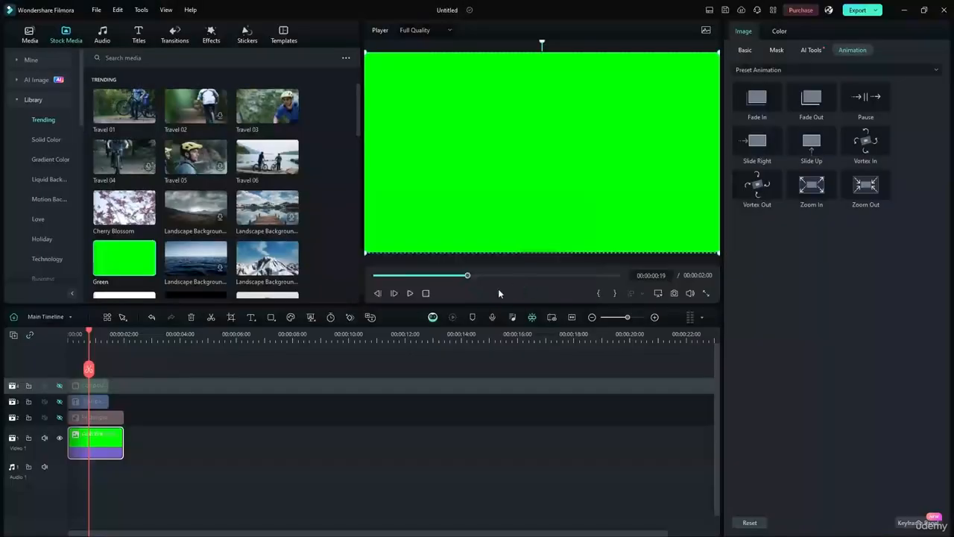
pyautogui.click(334, 405)
# Show the compound clip and rectangle tracks again and hide the green background placeholder's track.
pyautogui.click(59, 385)
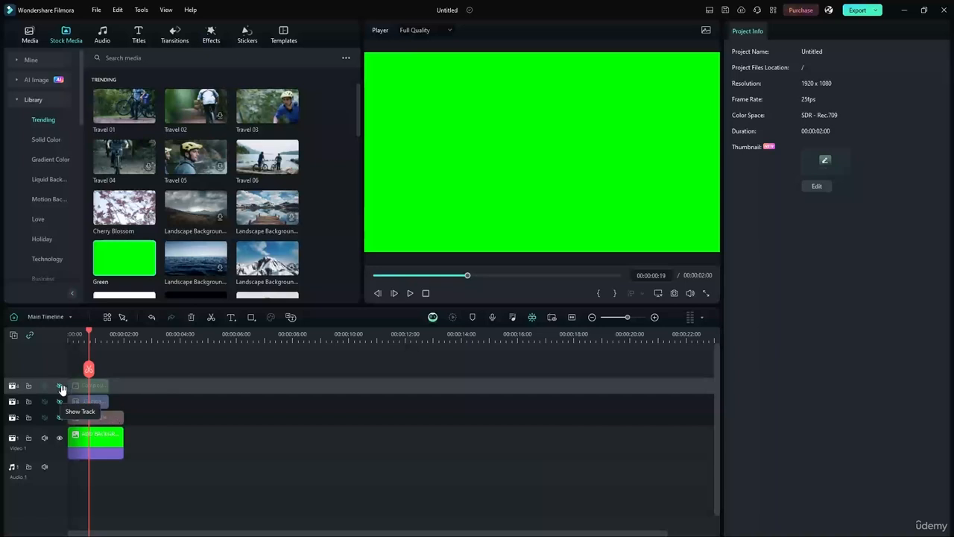
pyautogui.click(59, 417)
pyautogui.click(115, 445)
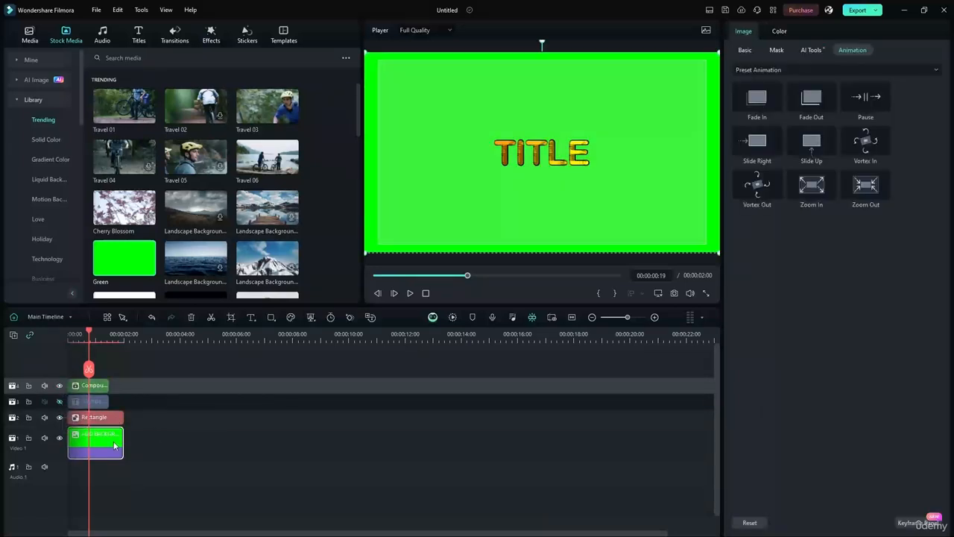
pyautogui.click(60, 438)
pyautogui.click(231, 426)
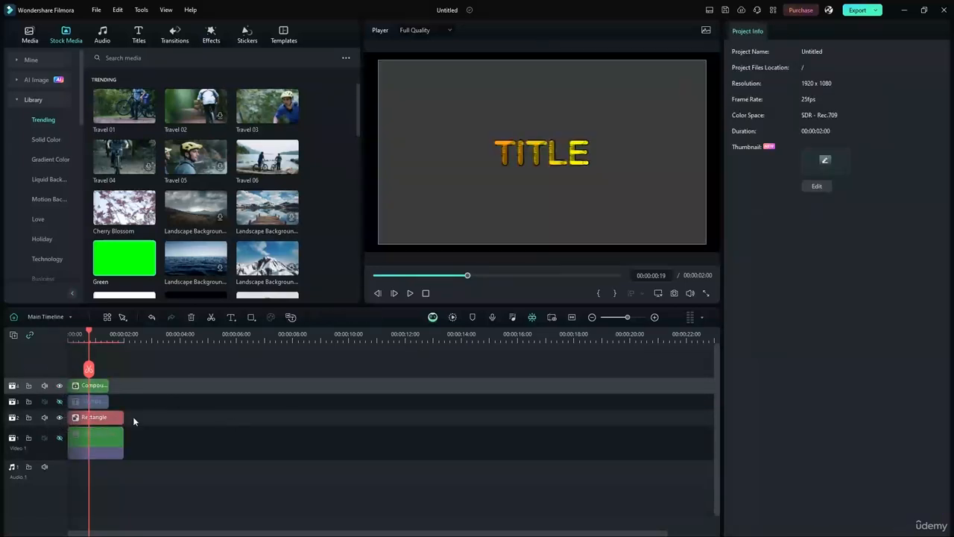
pyautogui.click(569, 319)
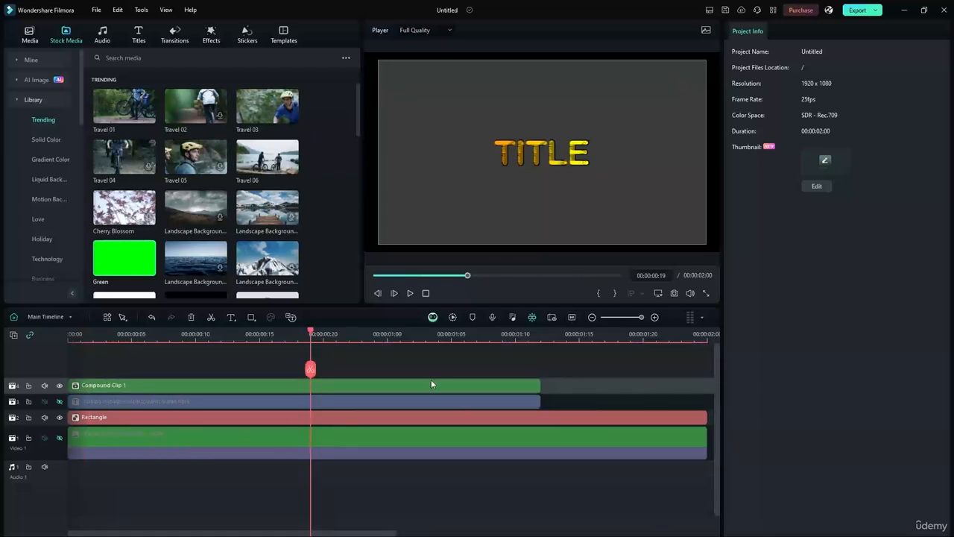
# Select the compound clip and play the title sequence from the beginning.
pyautogui.click(335, 383)
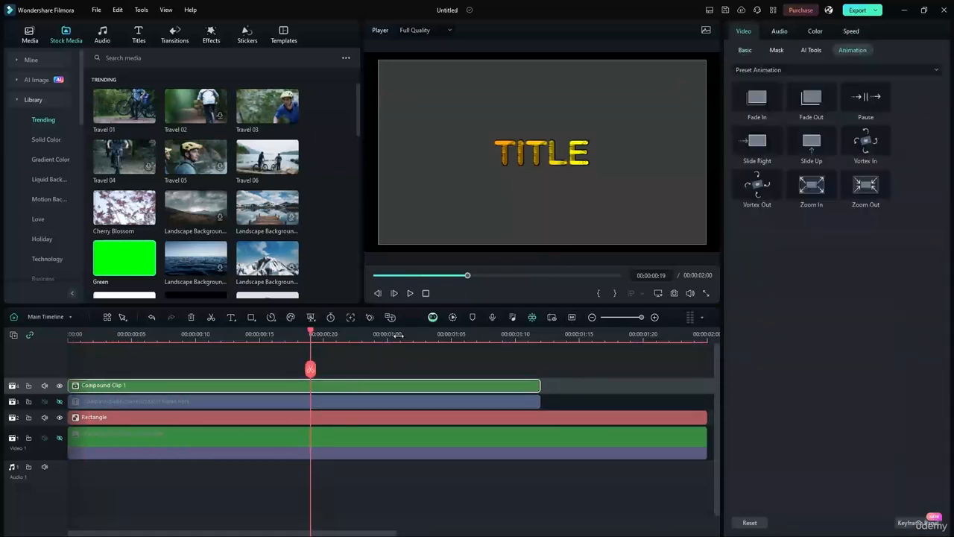
pyautogui.moveTo(302, 338); pyautogui.dragTo(39, 326)
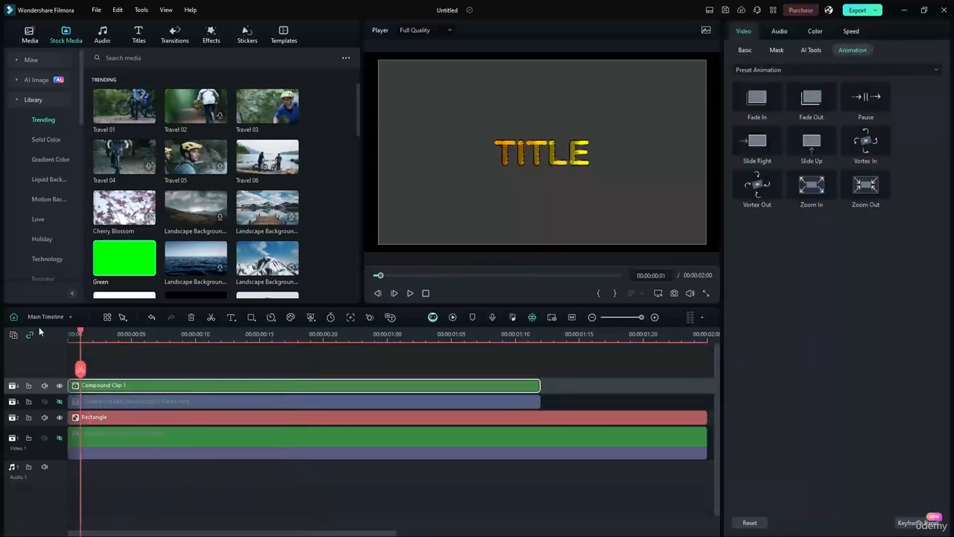
pyautogui.click(404, 292)
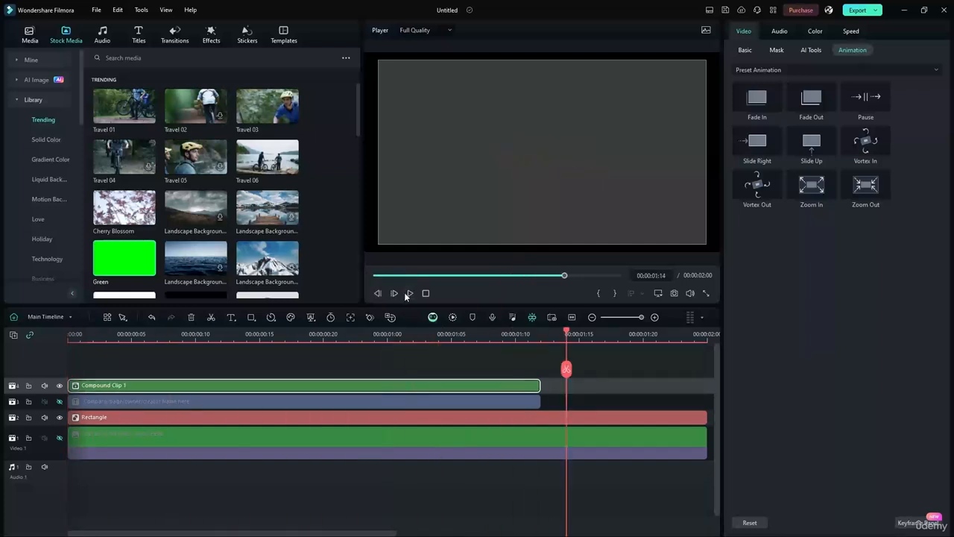
# Show the company/creator name title track again and play the sequence from the start.
pyautogui.click(60, 417)
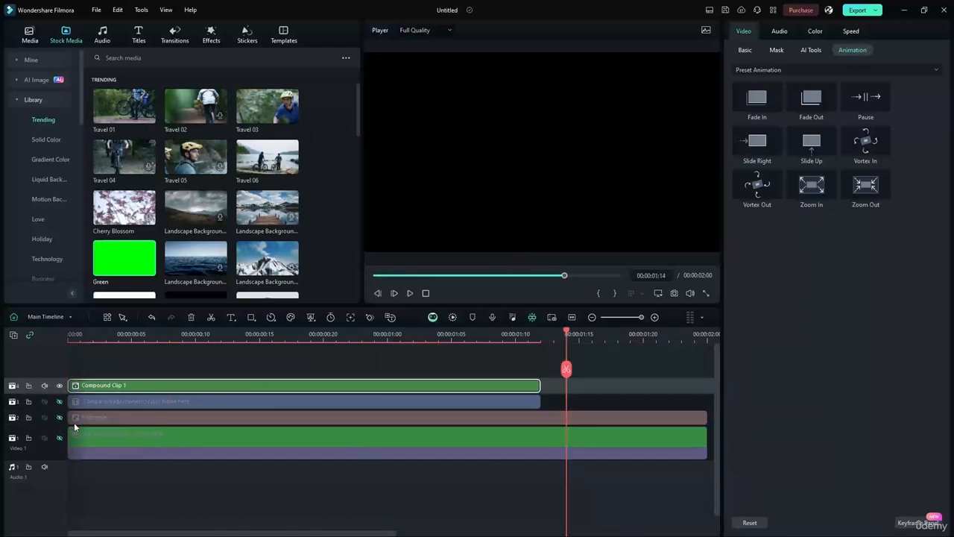
pyautogui.click(60, 416)
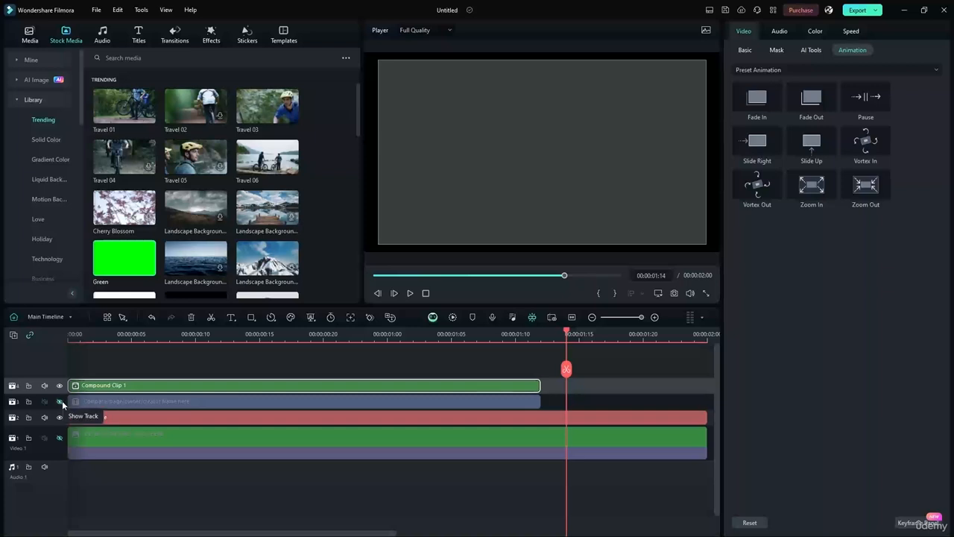
pyautogui.click(59, 401)
pyautogui.press('Home')
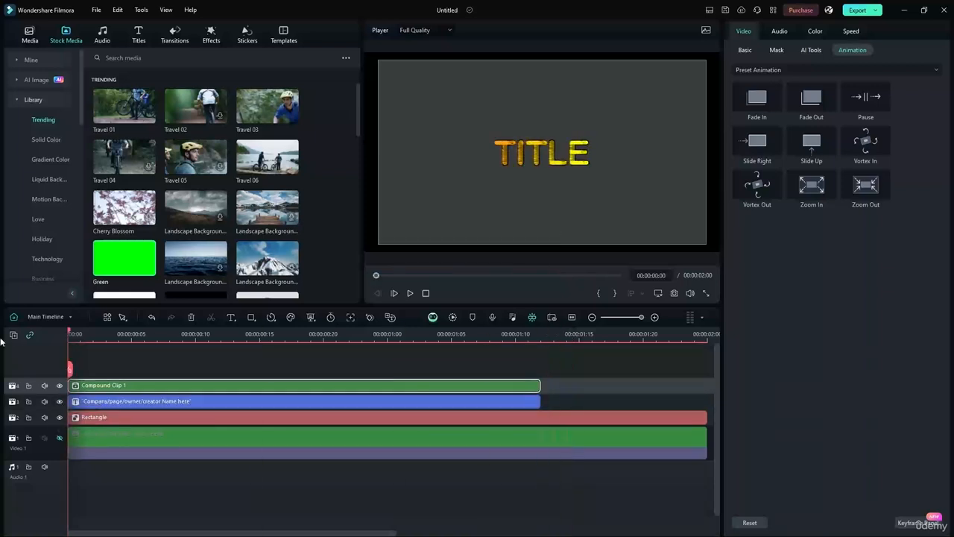
pyautogui.click(407, 293)
pyautogui.click(406, 293)
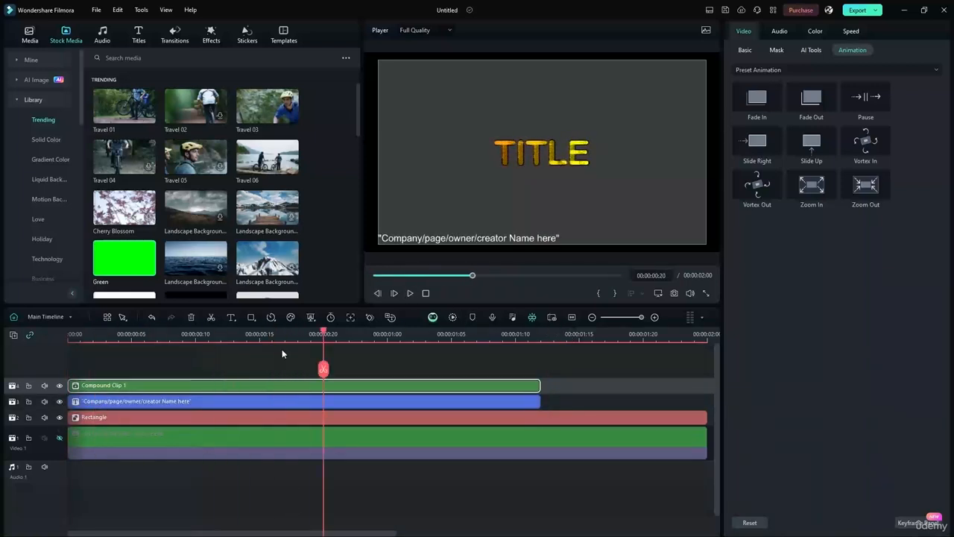
# Hide the rectangle's track and play back the remaining TITLE and name text from the start.
pyautogui.click(59, 417)
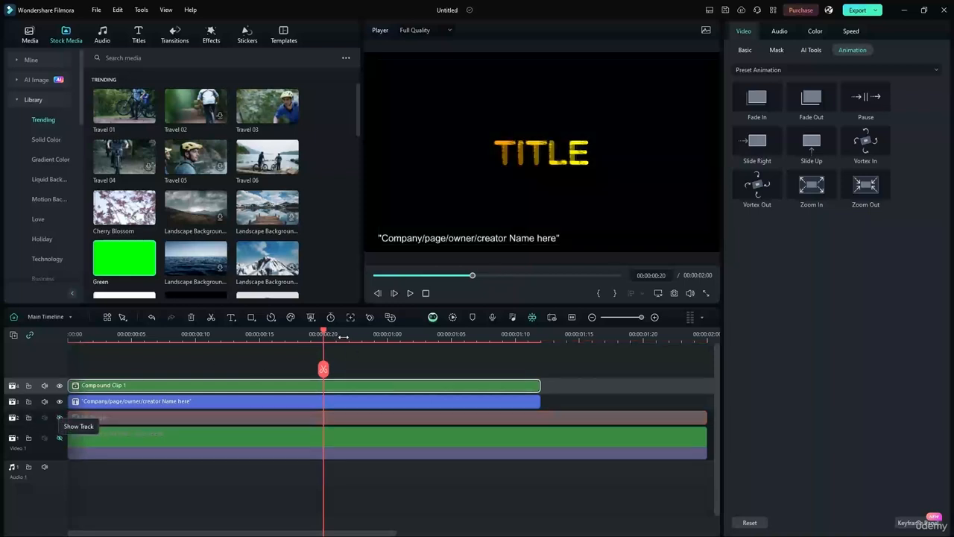
pyautogui.moveTo(324, 330); pyautogui.dragTo(58, 339)
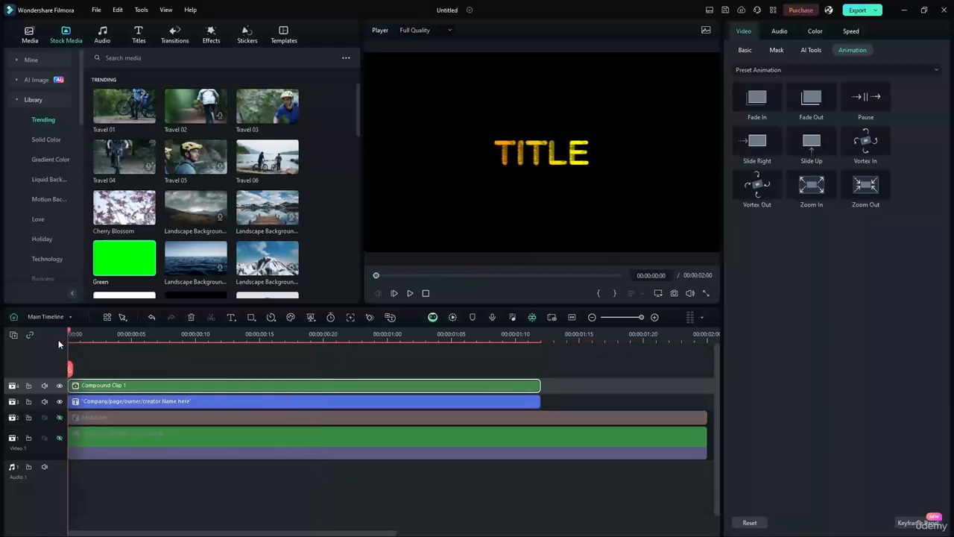
pyautogui.click(409, 293)
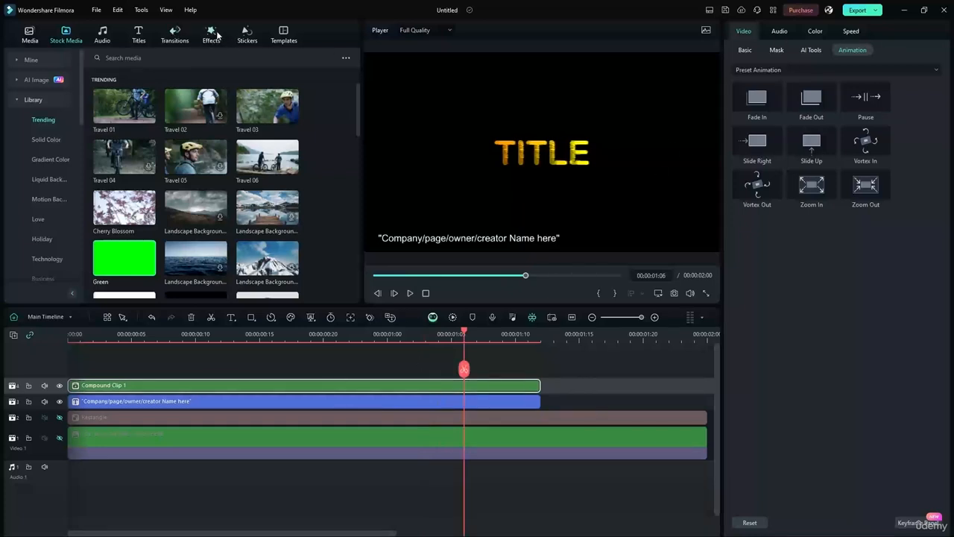
# Add the Fade transition to the start of the compound clip and set its duration to 00:00:00:12.
pyautogui.click(177, 34)
pyautogui.click(208, 34)
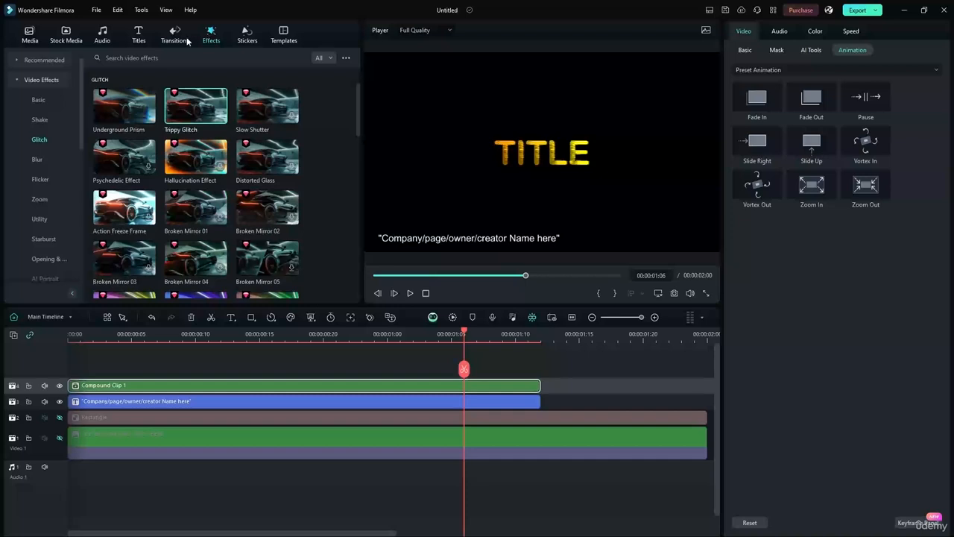
pyautogui.click(175, 34)
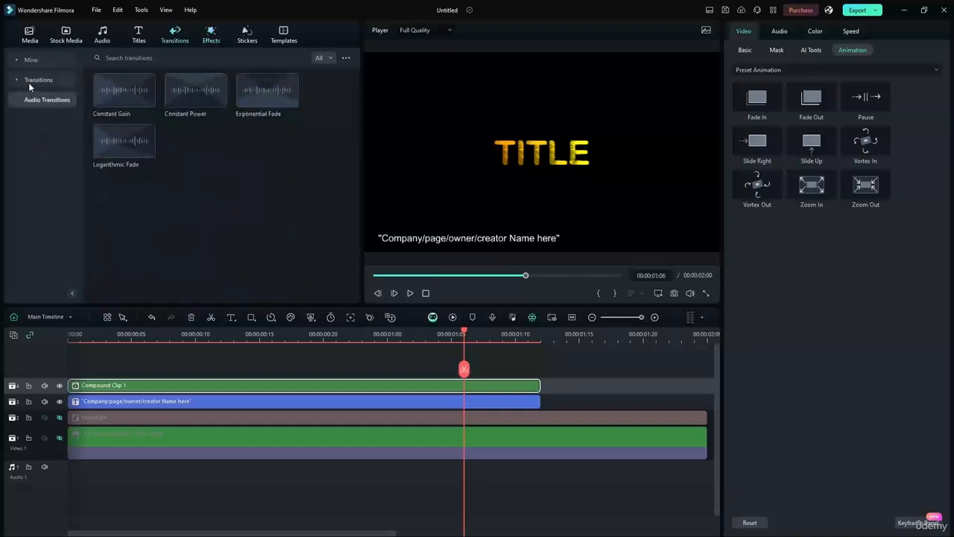
pyautogui.click(15, 80)
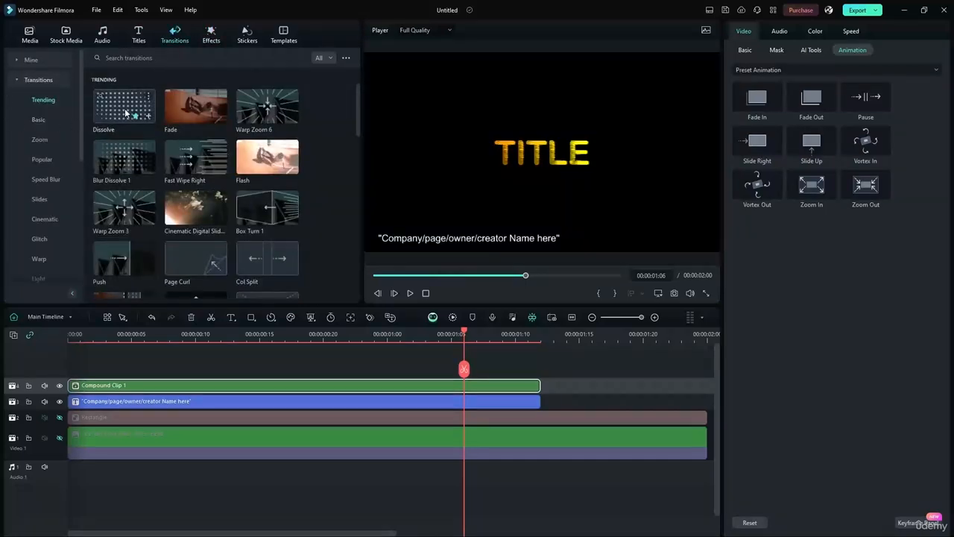
pyautogui.moveTo(199, 109); pyautogui.dragTo(80, 383)
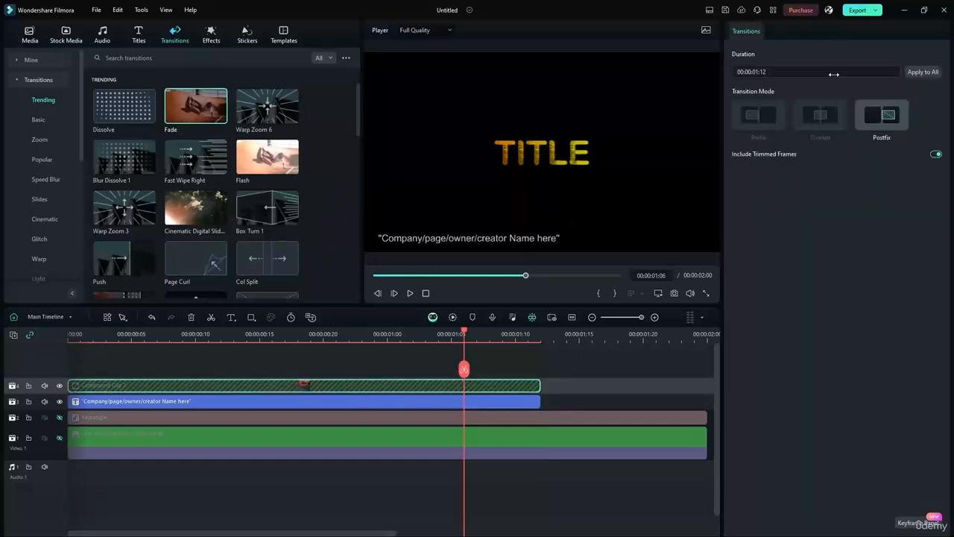
pyautogui.click(759, 72)
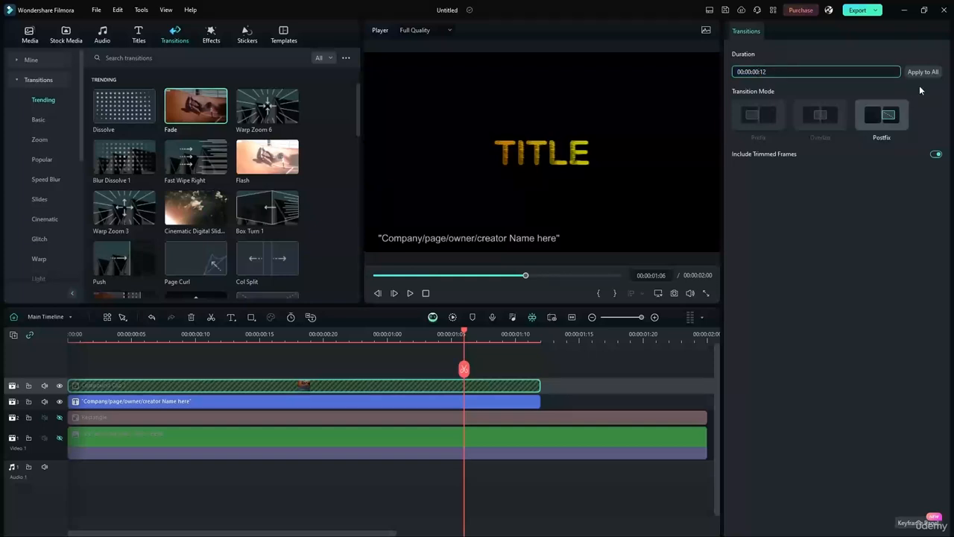
pyautogui.press('Return')
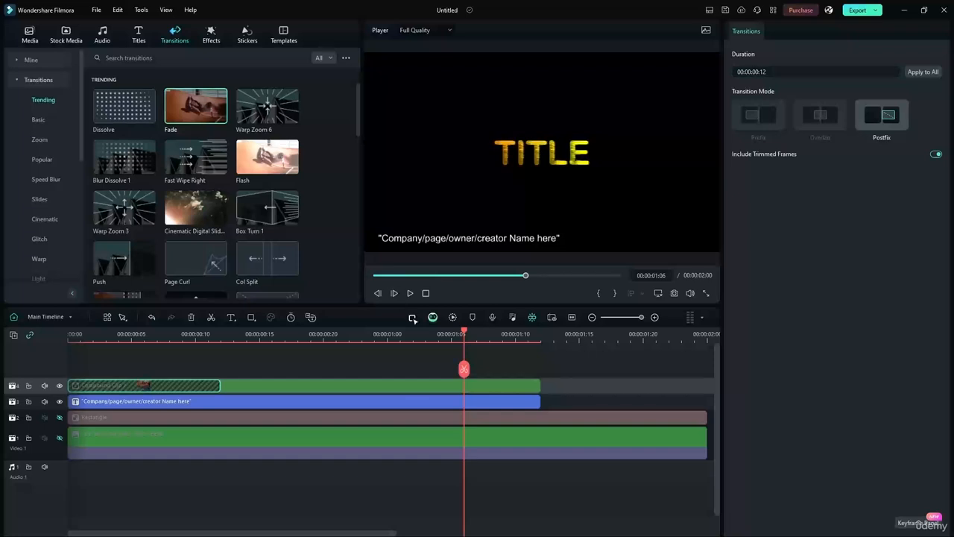
# Play the sequence from the start to review the compound clip's fade-in, and return the playhead to the beginning.
pyautogui.moveTo(466, 337); pyautogui.dragTo(70, 335)
pyautogui.click(410, 293)
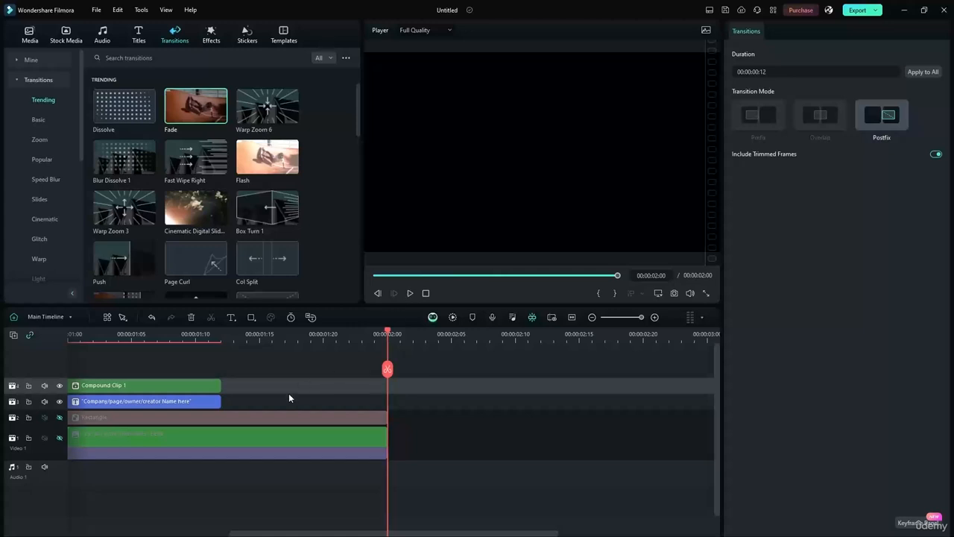
pyautogui.click(375, 334)
pyautogui.click(188, 386)
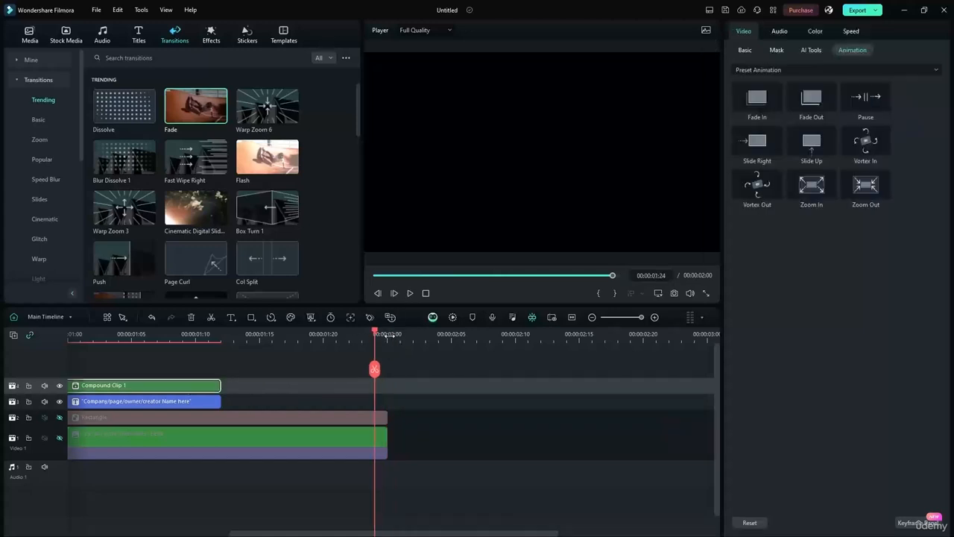
pyautogui.moveTo(377, 335); pyautogui.dragTo(10, 320)
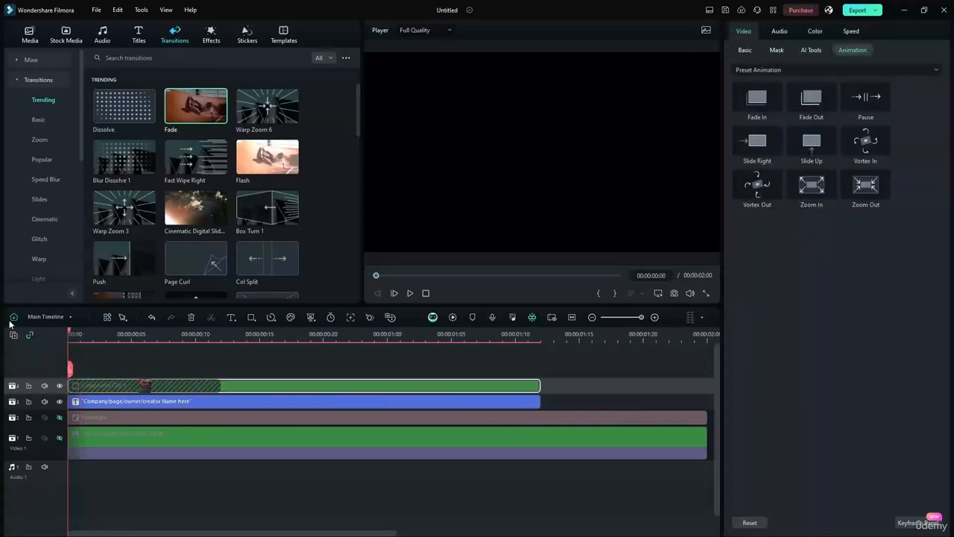
# Open the compound clip, inspect its TITLE layer, and return to the main timeline.
pyautogui.doubleClick(241, 385)
pyautogui.click(203, 439)
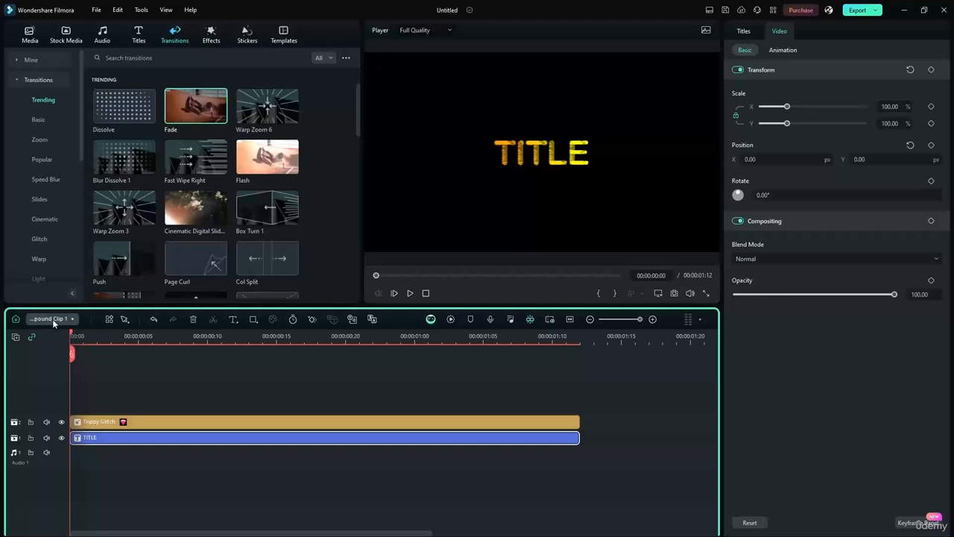
pyautogui.click(52, 319)
pyautogui.click(54, 336)
pyautogui.click(291, 372)
# Select the compound clip on the main timeline and play the faded title sequence.
pyautogui.click(280, 385)
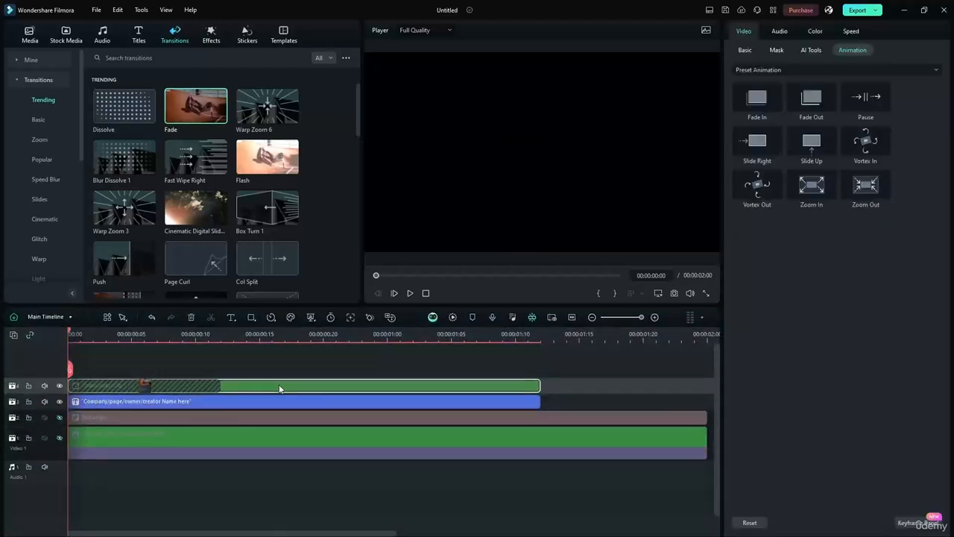
pyautogui.click(297, 374)
pyautogui.click(296, 383)
pyautogui.click(409, 293)
pyautogui.press('space')
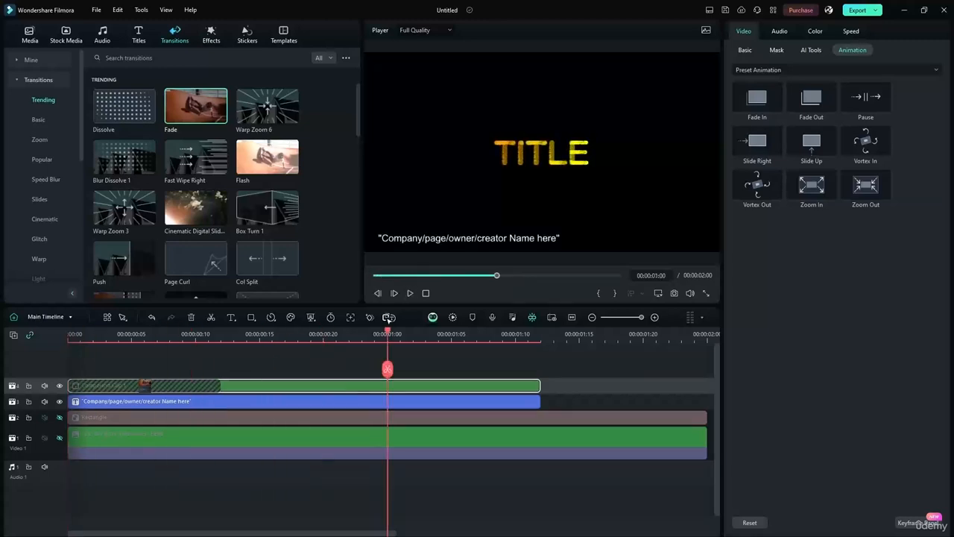
# Scrub through the Fade transition to about frame 9 and check its effect on TITLE and the name text.
pyautogui.click(179, 405)
pyautogui.click(160, 386)
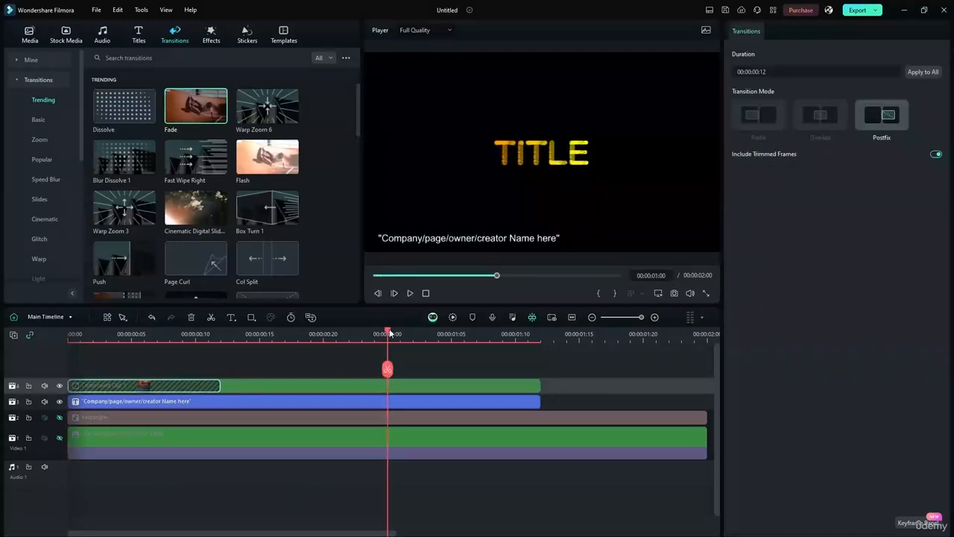
pyautogui.moveTo(389, 333); pyautogui.dragTo(105, 335)
pyautogui.moveTo(136, 335); pyautogui.dragTo(183, 341)
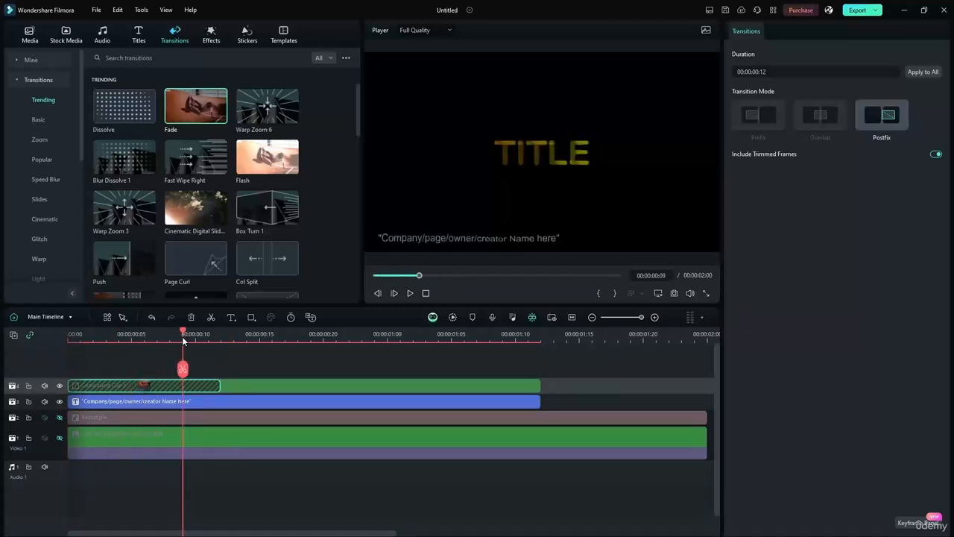
pyautogui.click(402, 242)
pyautogui.click(171, 399)
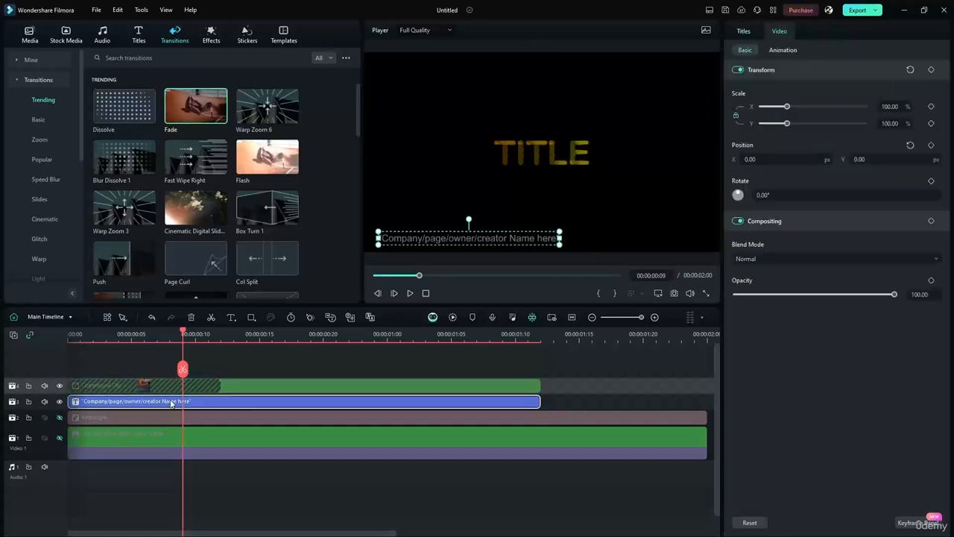
pyautogui.click(172, 386)
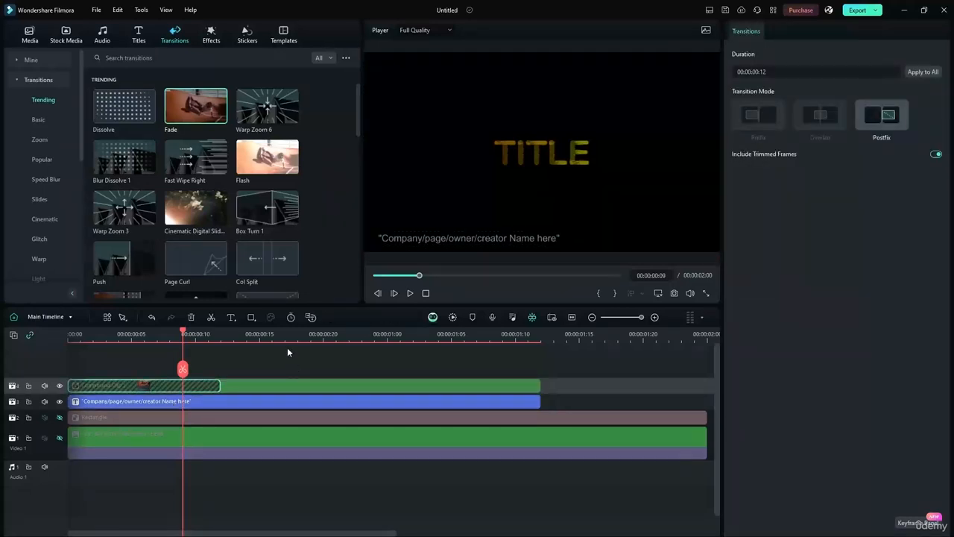
pyautogui.click(287, 347)
# Open the compound clip, apply the Fade transition to the start of its TITLE clip, and open the duration for editing.
pyautogui.doubleClick(205, 385)
pyautogui.click(149, 425)
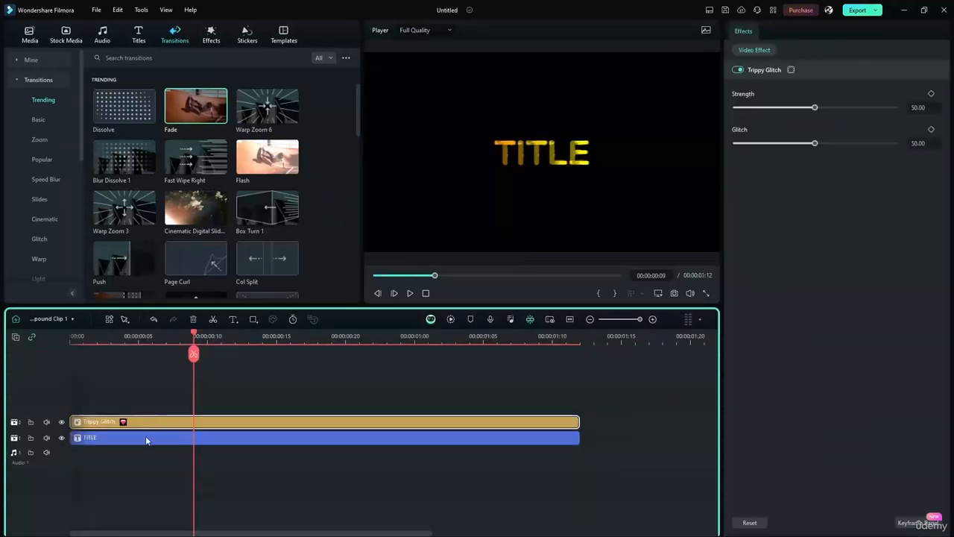
pyautogui.click(145, 437)
pyautogui.click(159, 425)
pyautogui.click(195, 386)
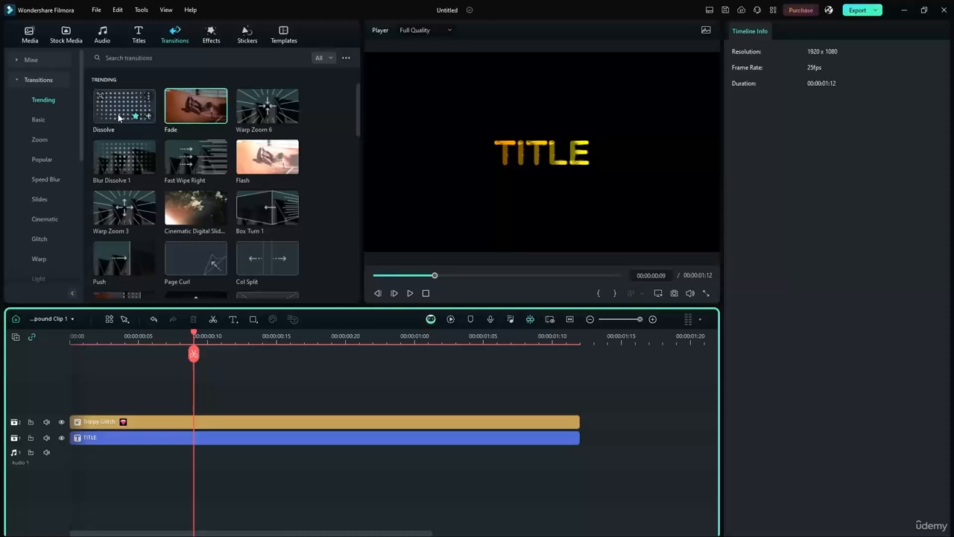
pyautogui.moveTo(119, 117); pyautogui.dragTo(138, 372)
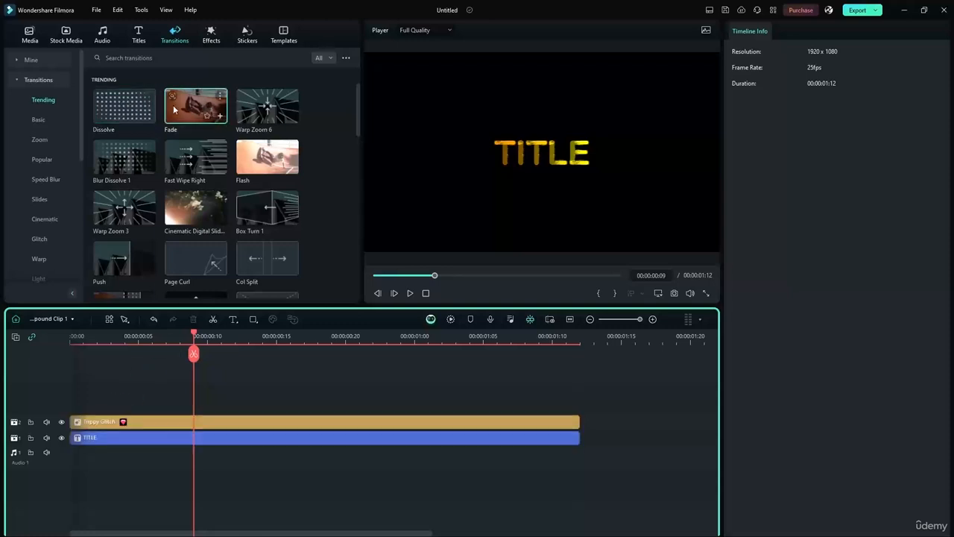
pyautogui.moveTo(174, 110); pyautogui.dragTo(88, 438)
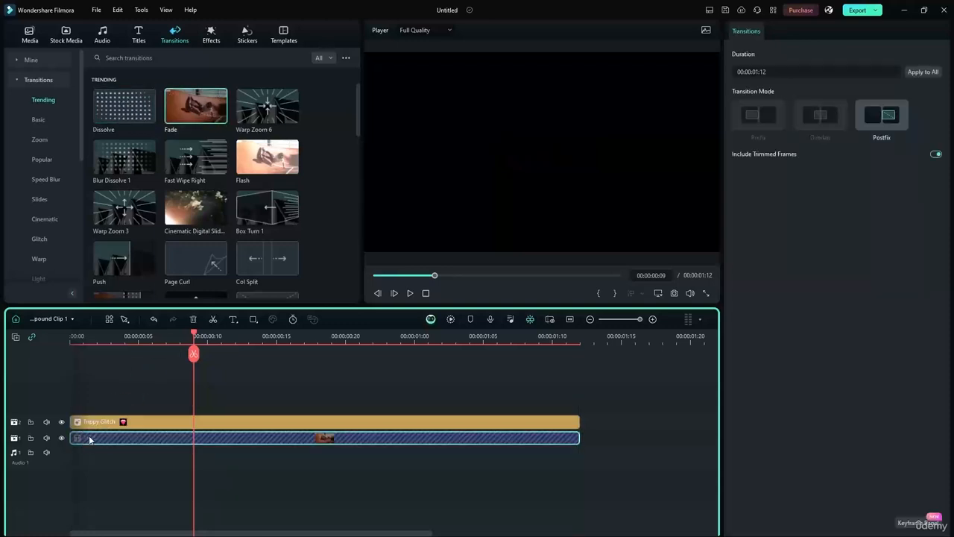
pyautogui.click(755, 72)
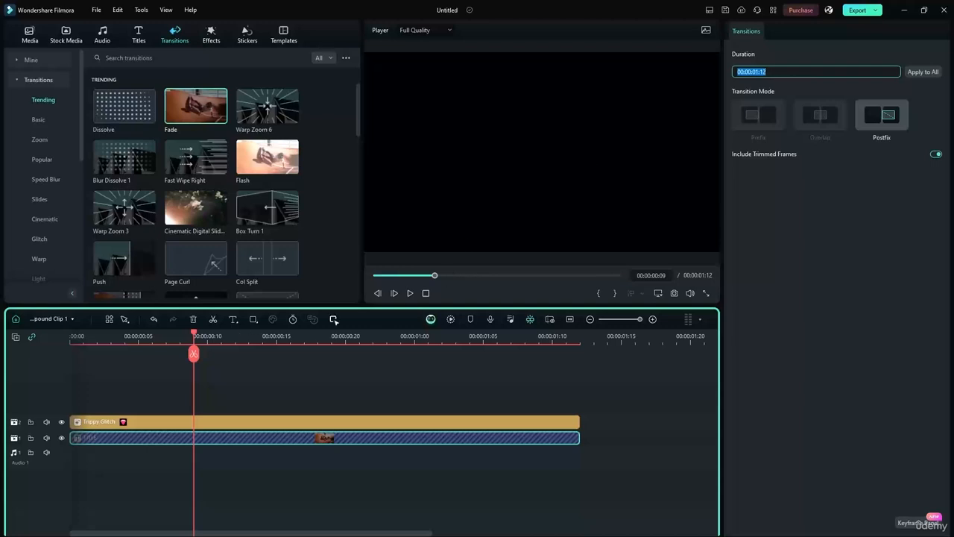
# Play the compound clip's timeline from the start to review the fade on the TITLE clip.
pyautogui.moveTo(199, 331); pyautogui.dragTo(71, 333)
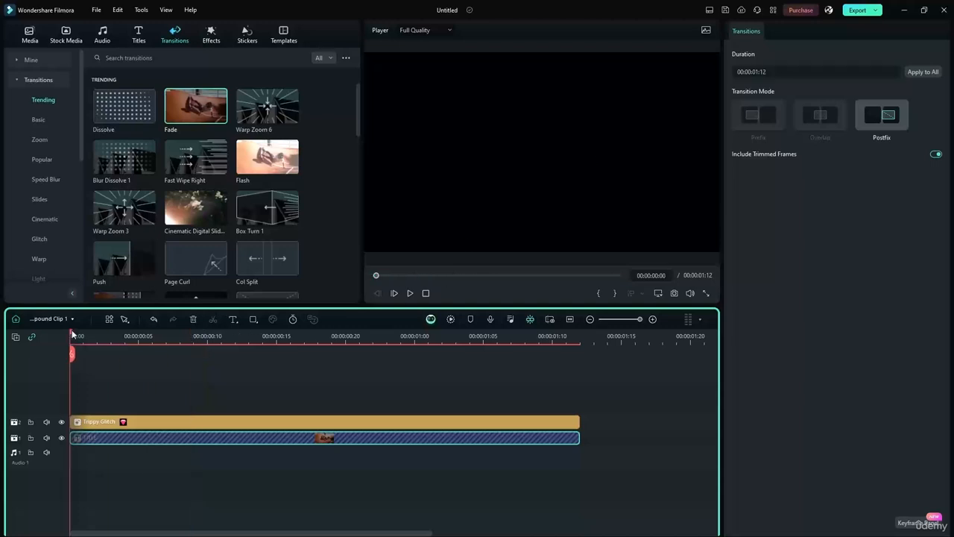
pyautogui.click(411, 294)
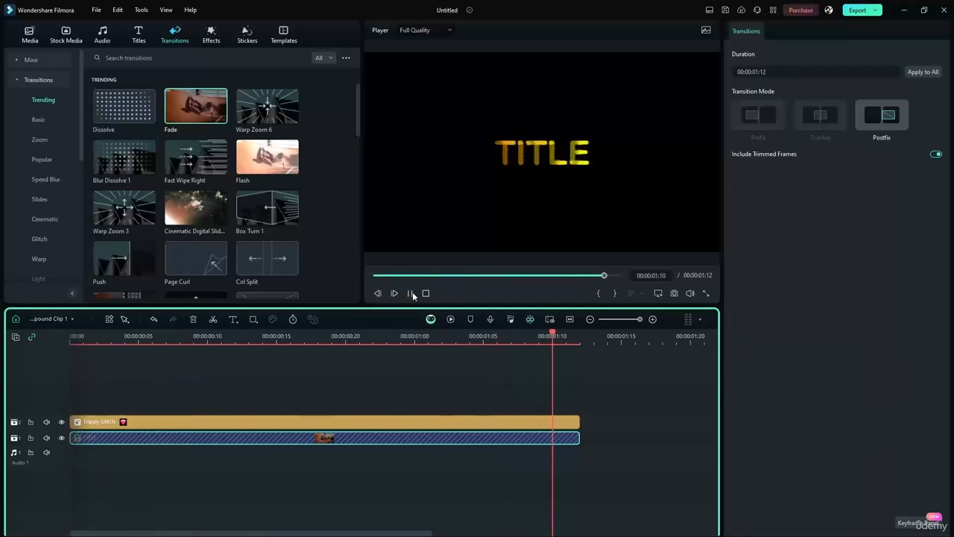
pyautogui.click(413, 294)
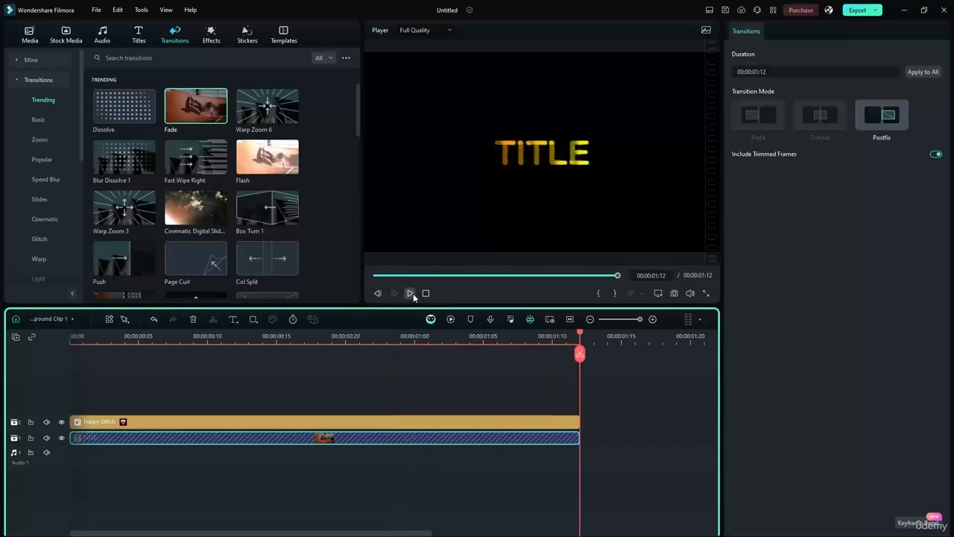
pyautogui.click(411, 293)
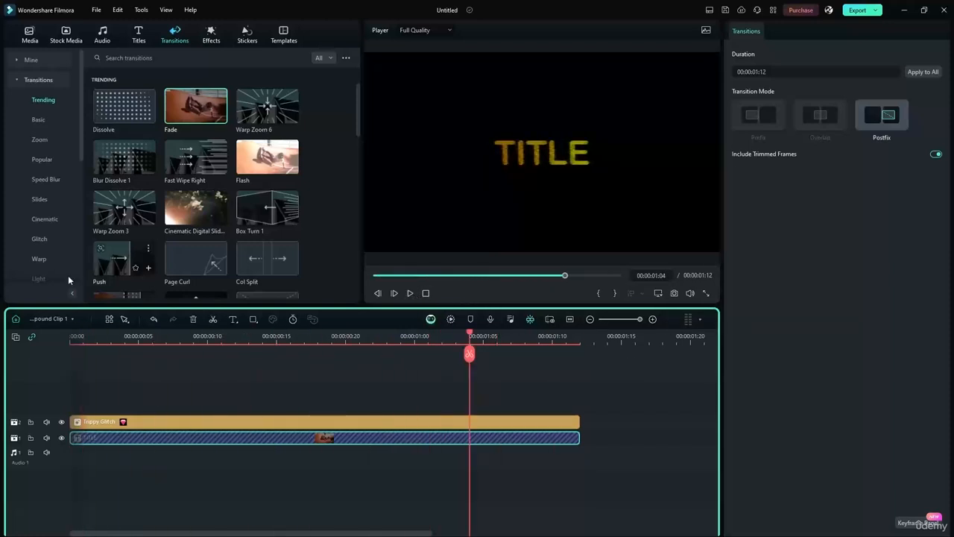
# Return to the main timeline and play it from the start to review the faded TITLE with the name text.
pyautogui.click(49, 319)
pyautogui.click(53, 334)
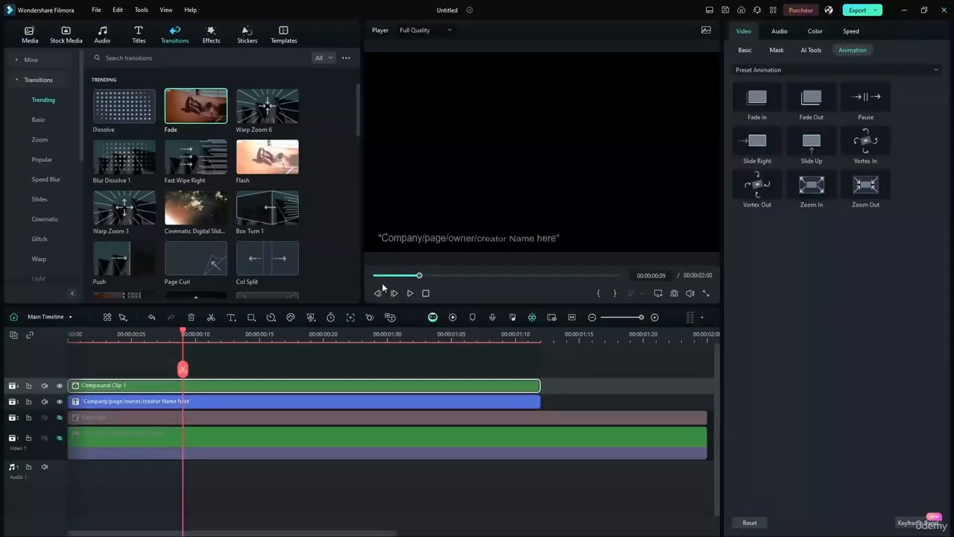
pyautogui.moveTo(179, 335); pyautogui.dragTo(52, 325)
pyautogui.click(407, 294)
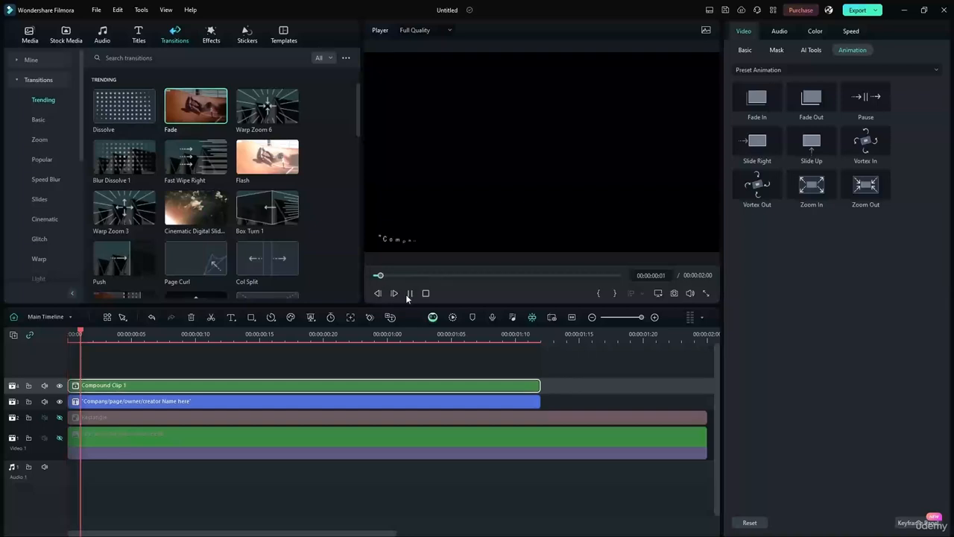
pyautogui.click(408, 293)
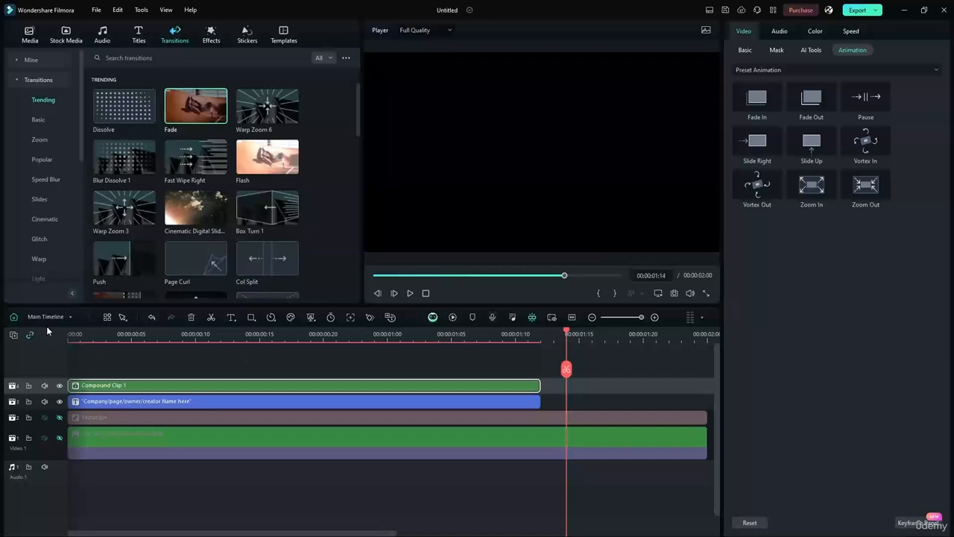
# Reopen the compound clip and set the duration of its TITLE clip's Fade transition to 00:00:00:12.
pyautogui.doubleClick(100, 386)
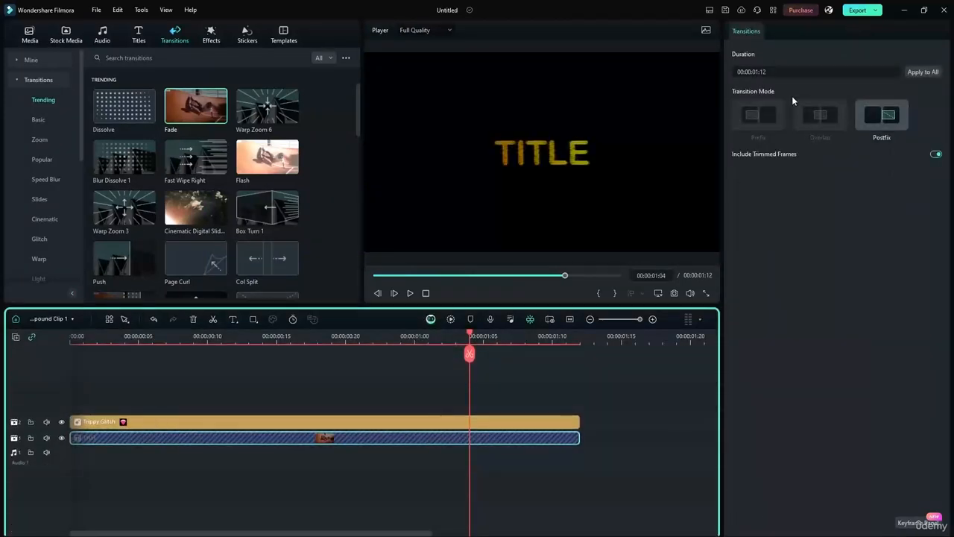
pyautogui.click(756, 72)
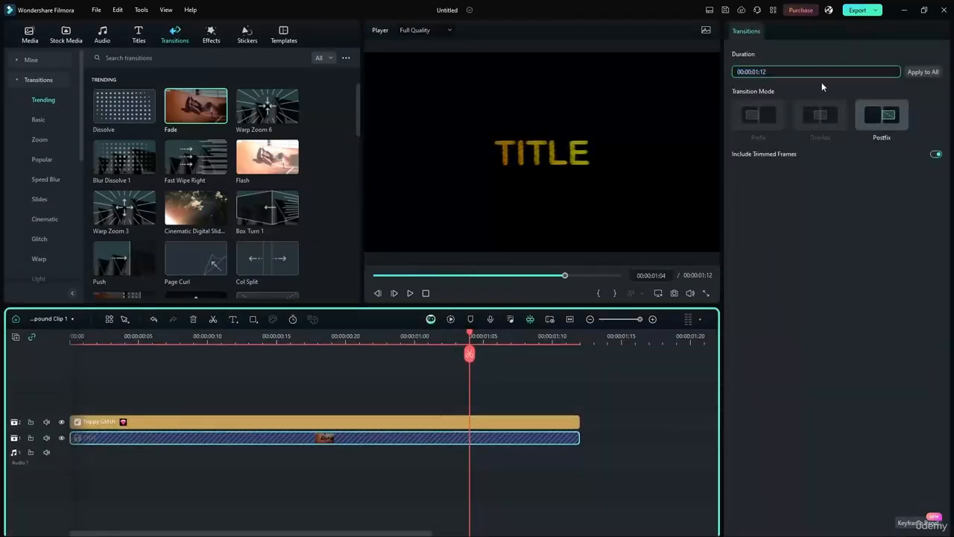
pyautogui.write('0')
pyautogui.click(916, 72)
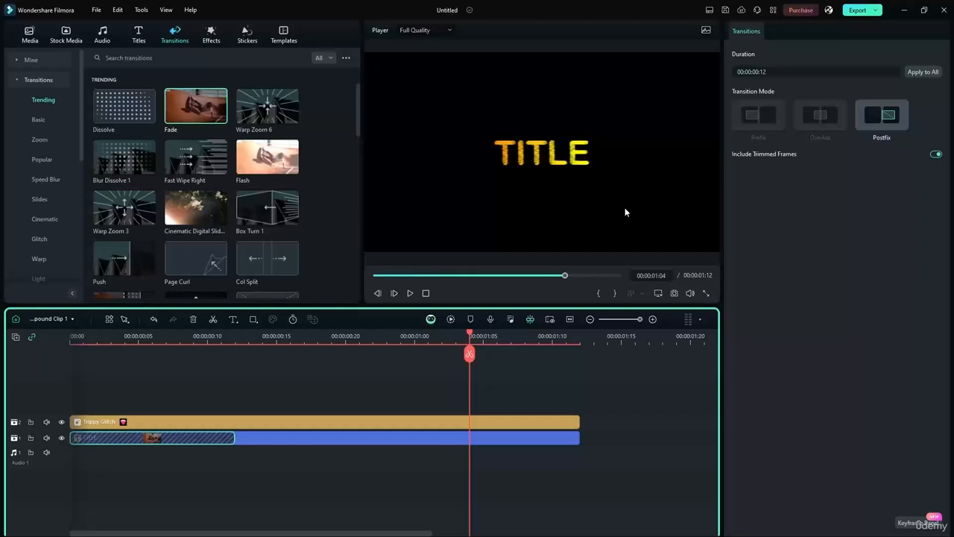
# Go back to the main timeline and play from the start to check the shortened fade on TITLE.
pyautogui.click(50, 319)
pyautogui.click(67, 336)
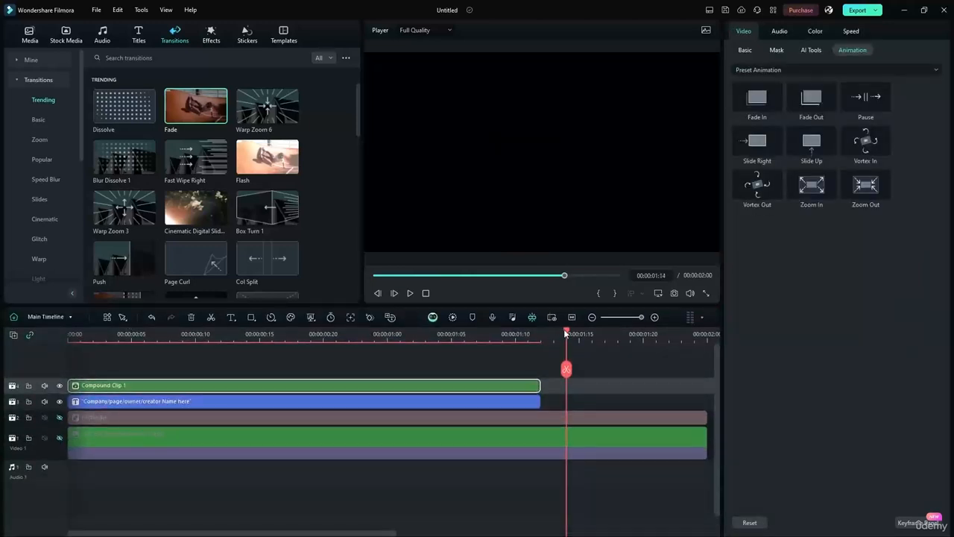
pyautogui.moveTo(564, 329); pyautogui.dragTo(69, 350)
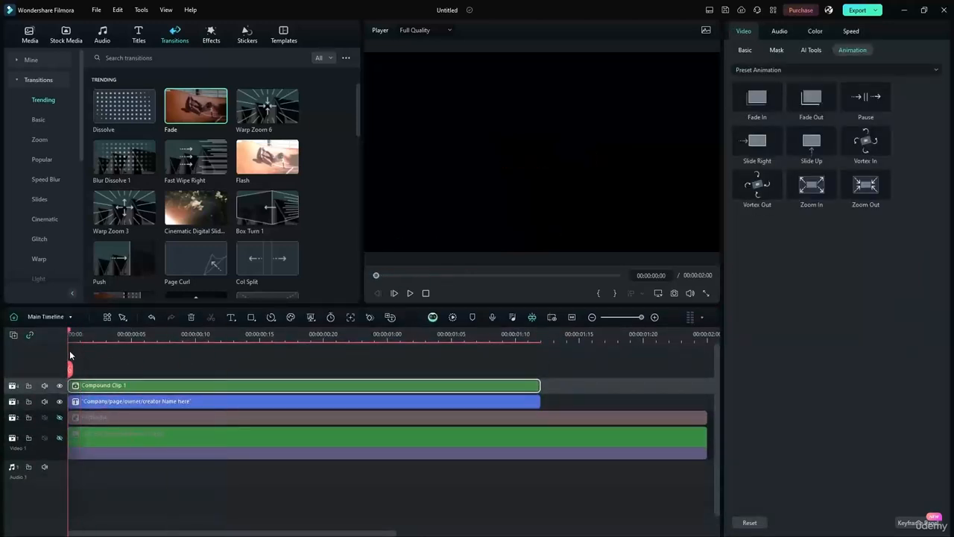
pyautogui.click(408, 293)
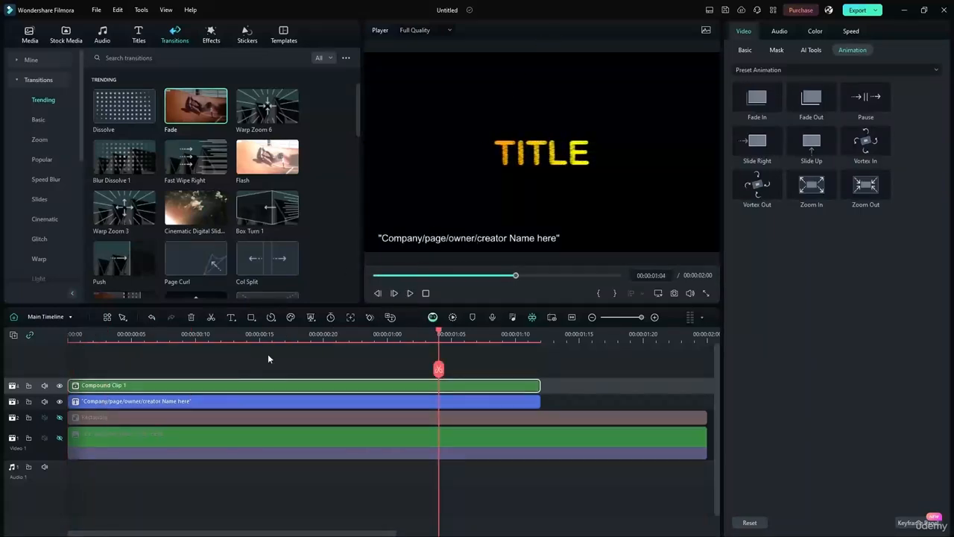
# Move the company/creator name clip to the track above the compound clip and play the timeline from the start.
pyautogui.moveTo(259, 399); pyautogui.dragTo(234, 401)
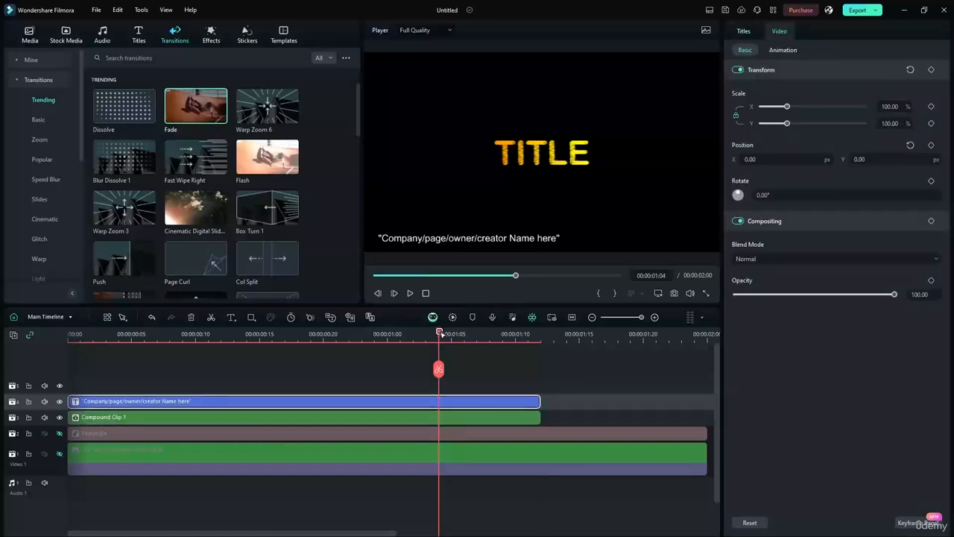
pyautogui.moveTo(441, 327); pyautogui.dragTo(268, 338)
pyautogui.moveTo(435, 335); pyautogui.dragTo(24, 332)
pyautogui.click(409, 293)
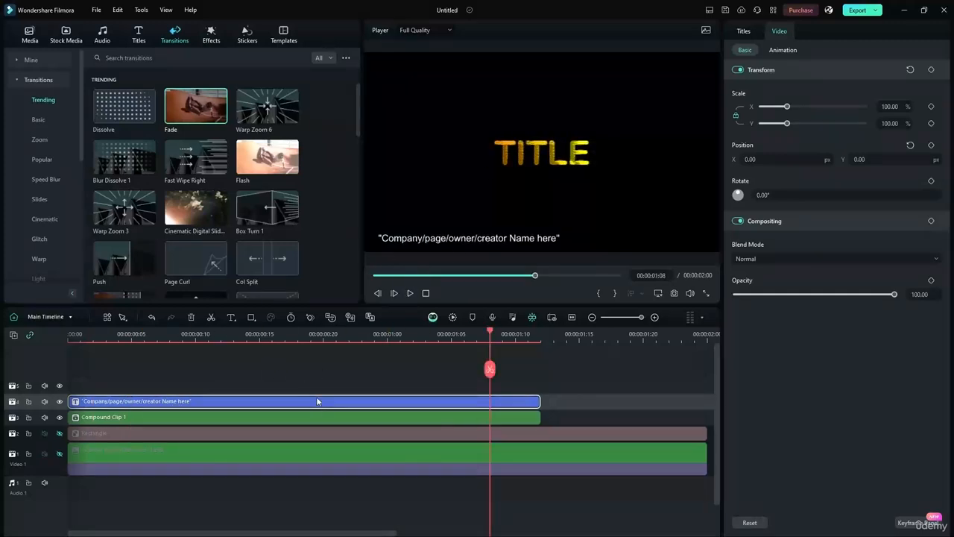
# Apply the Fade transition to the start of the company/creator name clip with a duration of 00:00:00:12.
pyautogui.click(345, 363)
pyautogui.moveTo(196, 106); pyautogui.dragTo(120, 387)
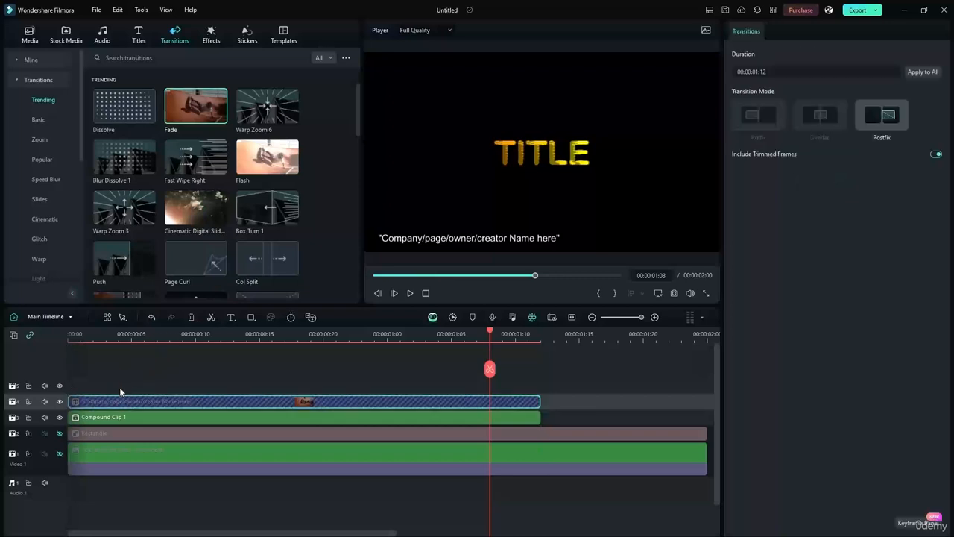
pyautogui.click(757, 72)
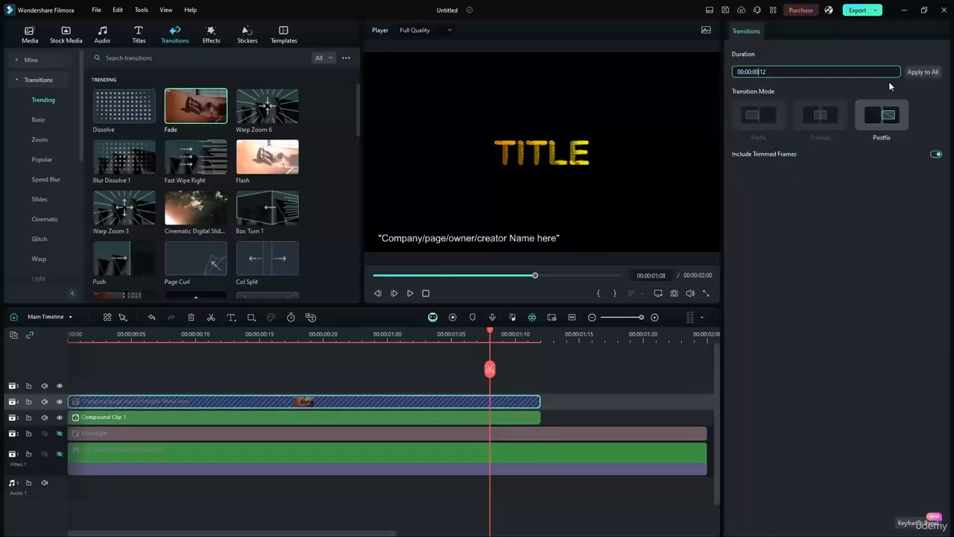
pyautogui.click(917, 72)
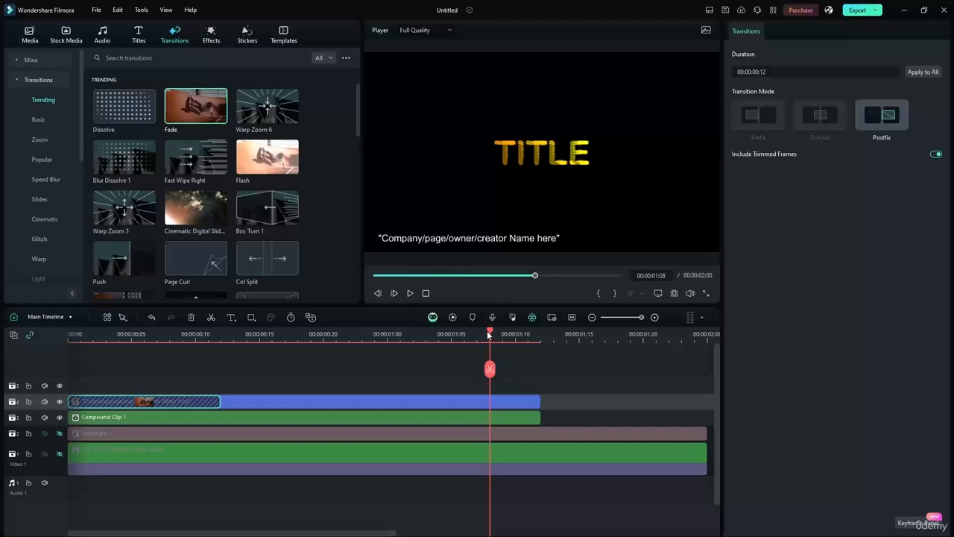
# Play the main timeline from the start to review the name text's fade, and park the playhead at frame 14.
pyautogui.moveTo(488, 330); pyautogui.dragTo(47, 338)
pyautogui.click(408, 292)
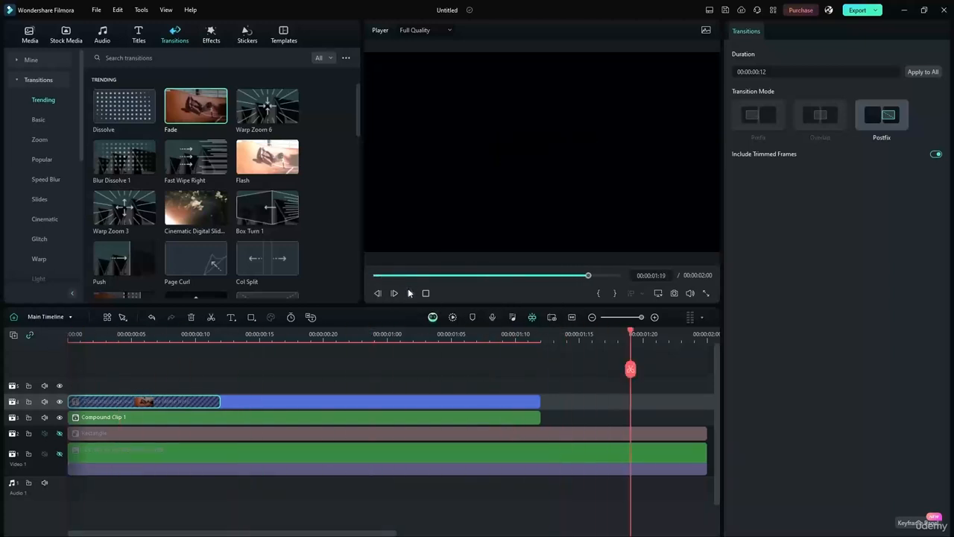
pyautogui.moveTo(633, 334); pyautogui.dragTo(246, 328)
# Unhide the green background placeholder's track and insert the Cherry Blossom stock video at the start of that track.
pyautogui.click(231, 451)
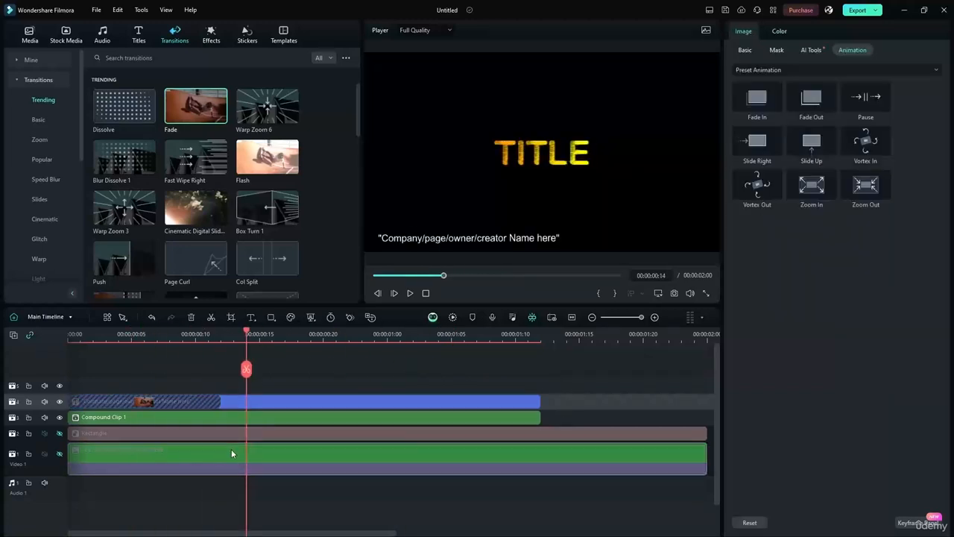
pyautogui.click(58, 453)
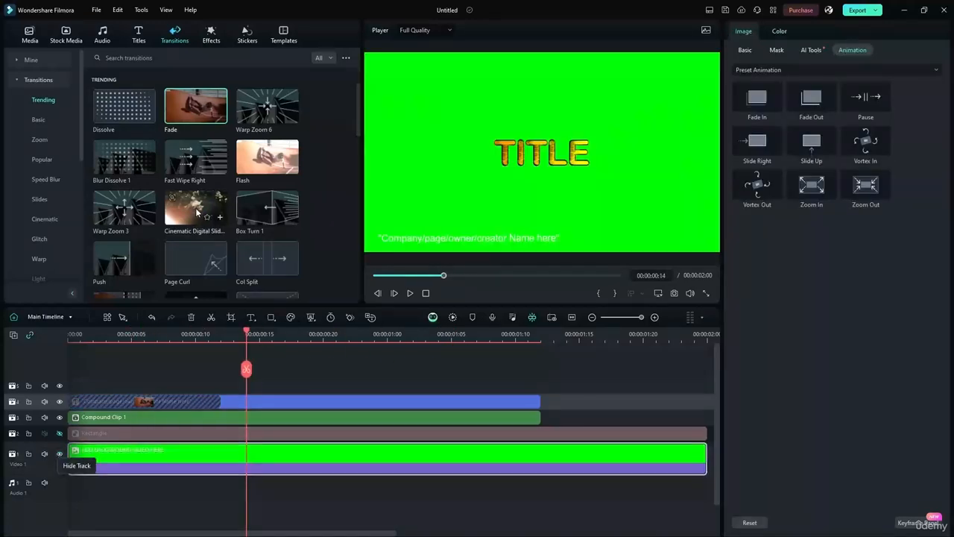
pyautogui.click(53, 35)
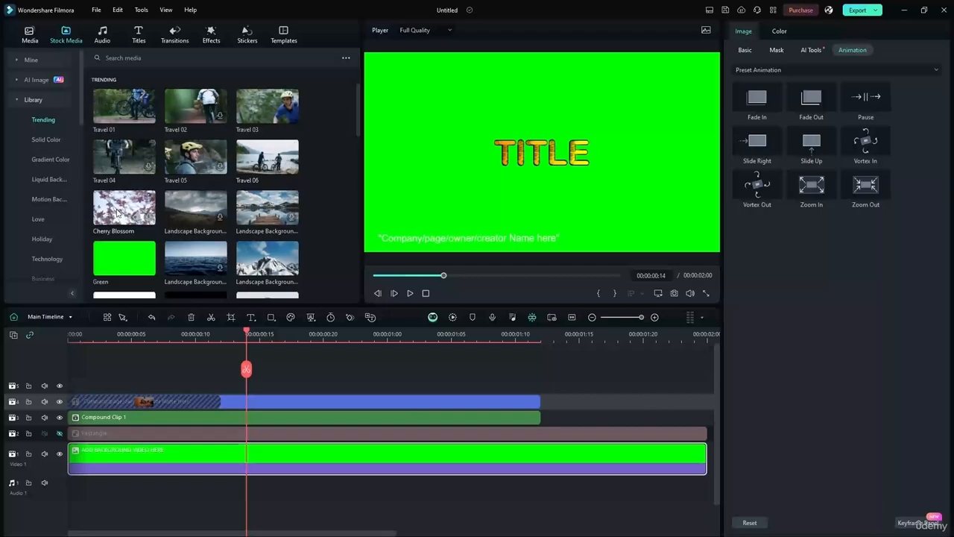
pyautogui.moveTo(123, 214); pyautogui.dragTo(145, 460)
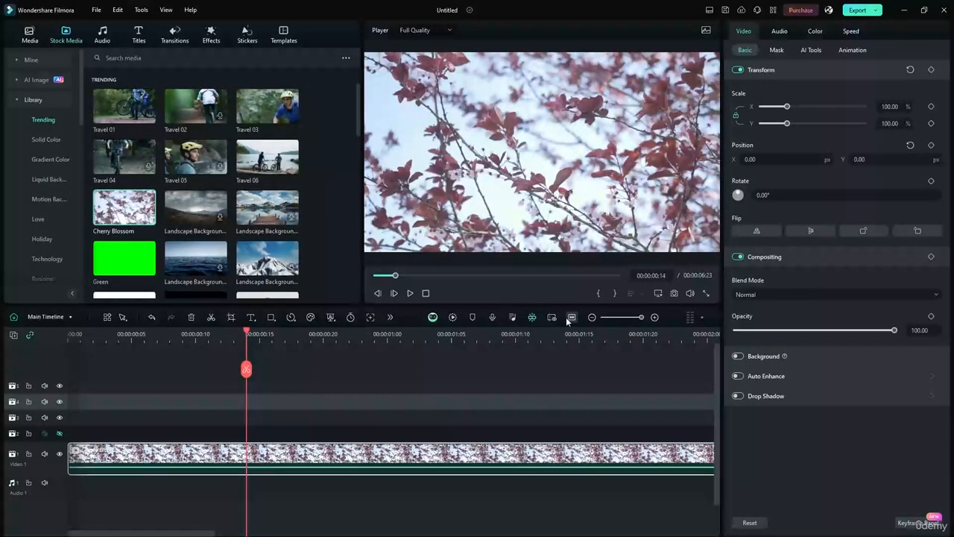
# Close the empty gaps on the video, rectangle, compound clip and name tracks so the title clips start at zero.
pyautogui.click(566, 317)
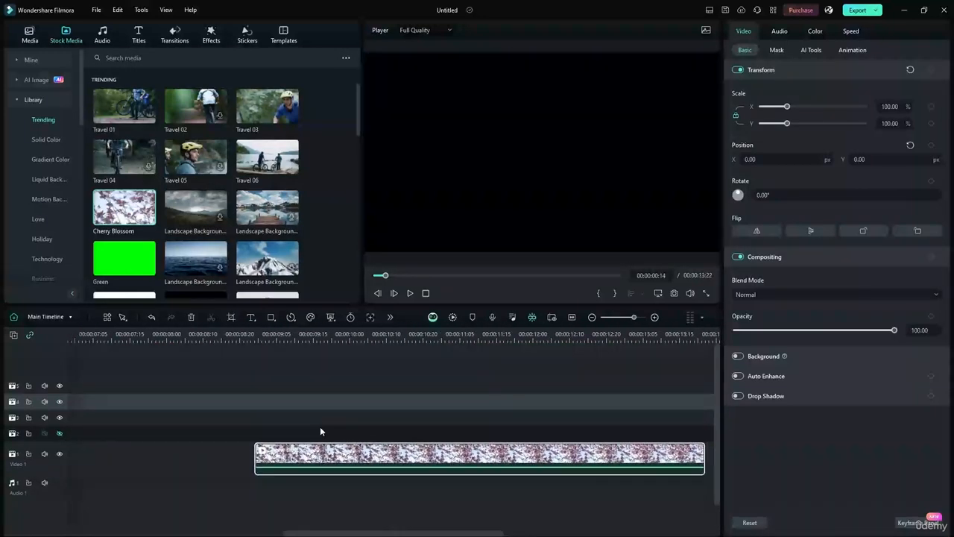
pyautogui.click(151, 453)
pyautogui.press('Delete')
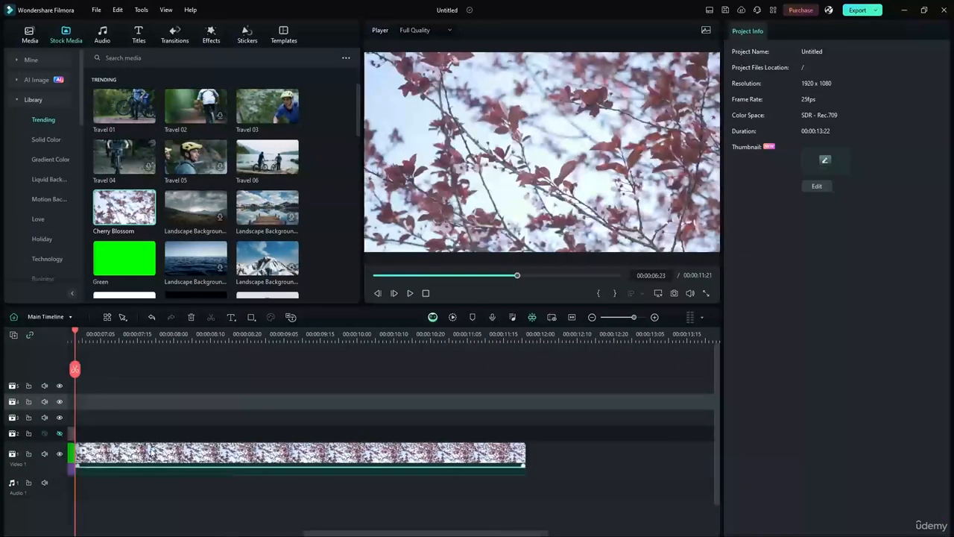
pyautogui.click(571, 318)
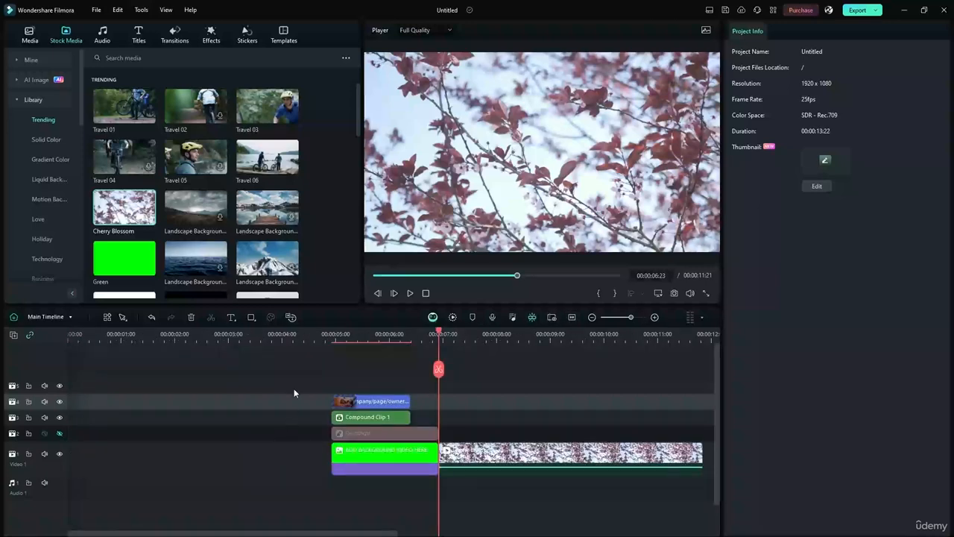
pyautogui.click(325, 450)
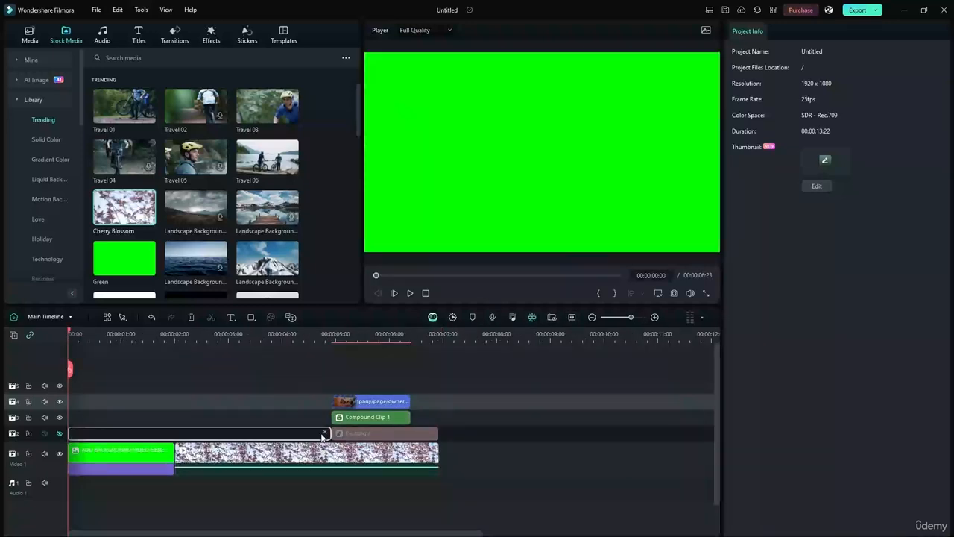
pyautogui.click(325, 433)
pyautogui.click(325, 417)
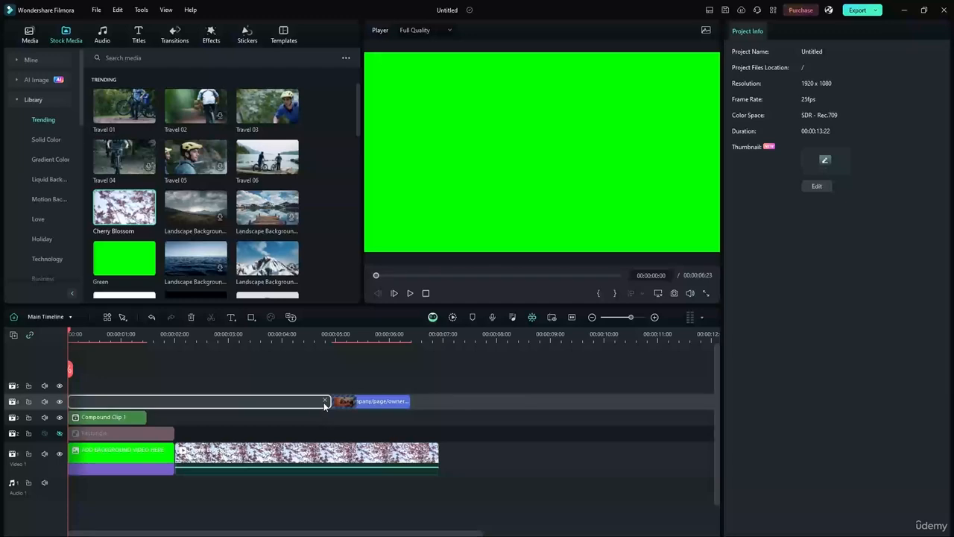
pyautogui.click(325, 401)
# Delete the green background placeholder and trim the Cherry Blossom clip to 2 seconds, matching the rectangle's end.
pyautogui.click(161, 464)
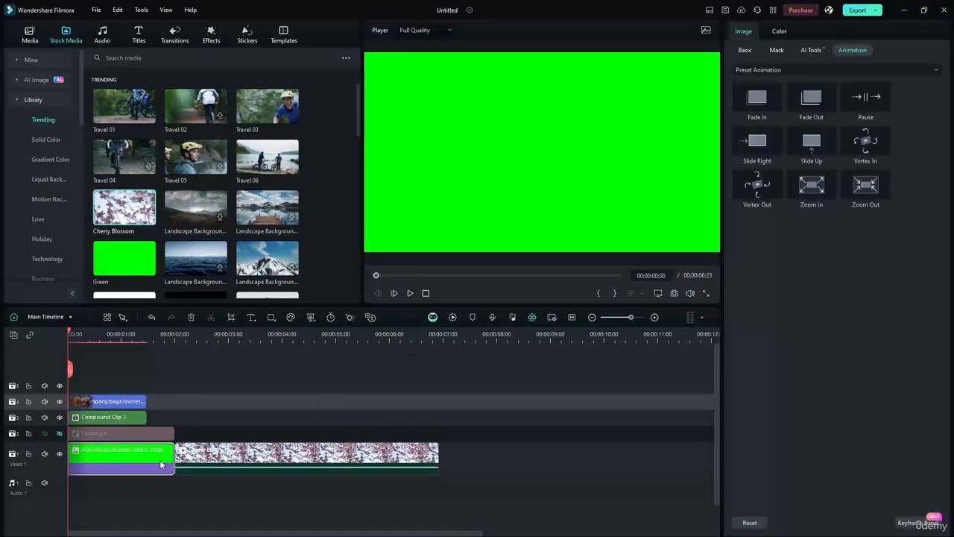
pyautogui.press('Delete')
pyautogui.moveTo(329, 453); pyautogui.dragTo(174, 453)
# Rename the Cherry Blossom clip as ADD VIDEO BACKGROUND HERE.
pyautogui.rightClick(123, 451)
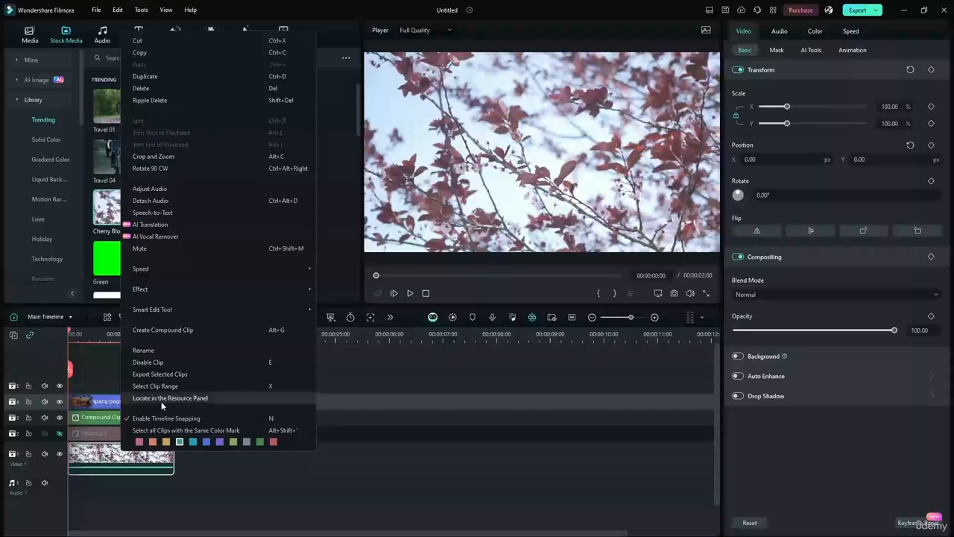
pyautogui.click(155, 350)
pyautogui.write('ADD VIDEO BACKGROUND HERE')
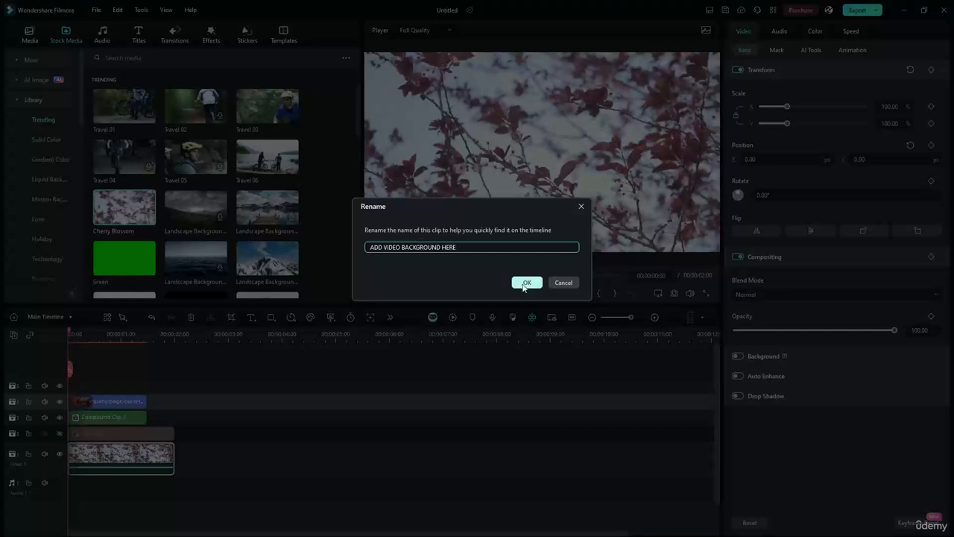
pyautogui.click(526, 283)
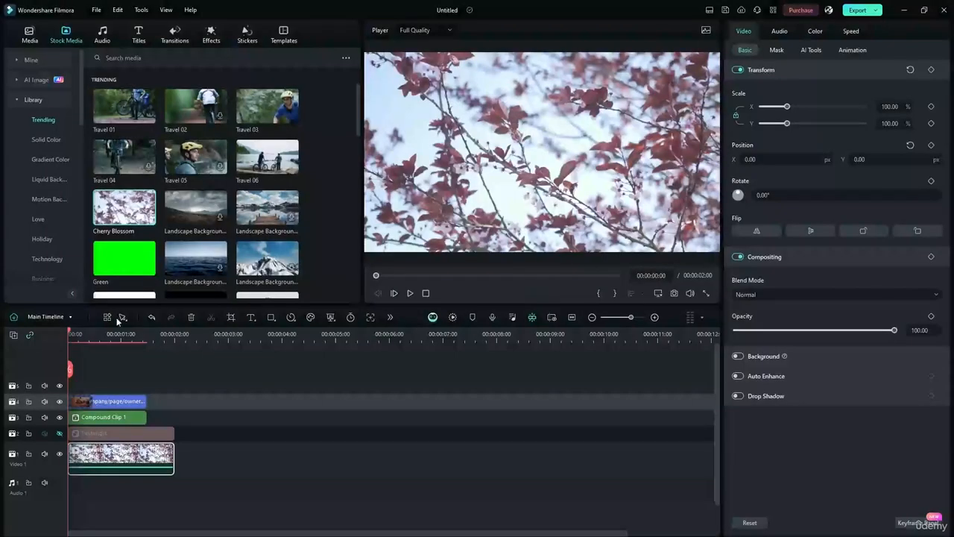
# Play the main timeline to review the title and name text over the Cherry Blossom background.
pyautogui.click(408, 293)
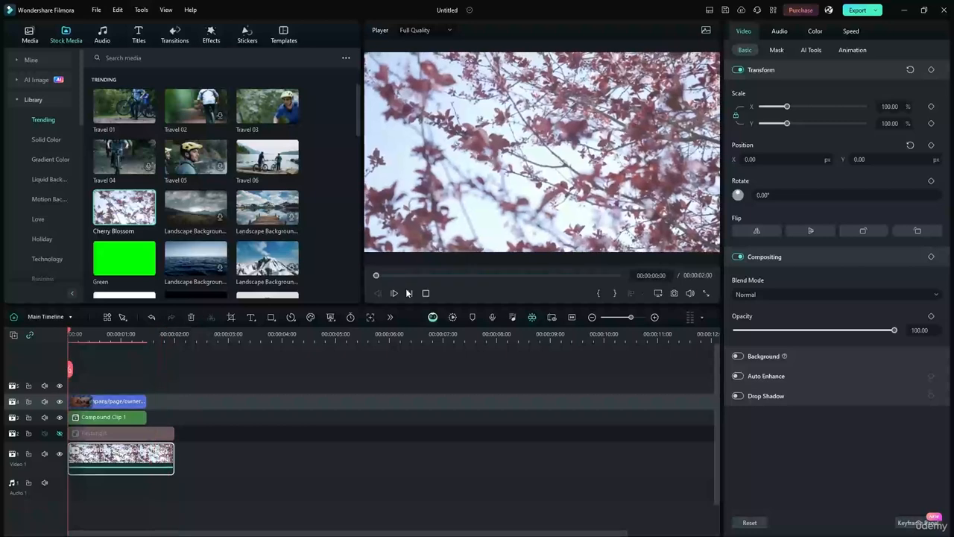
pyautogui.click(409, 293)
pyautogui.click(408, 293)
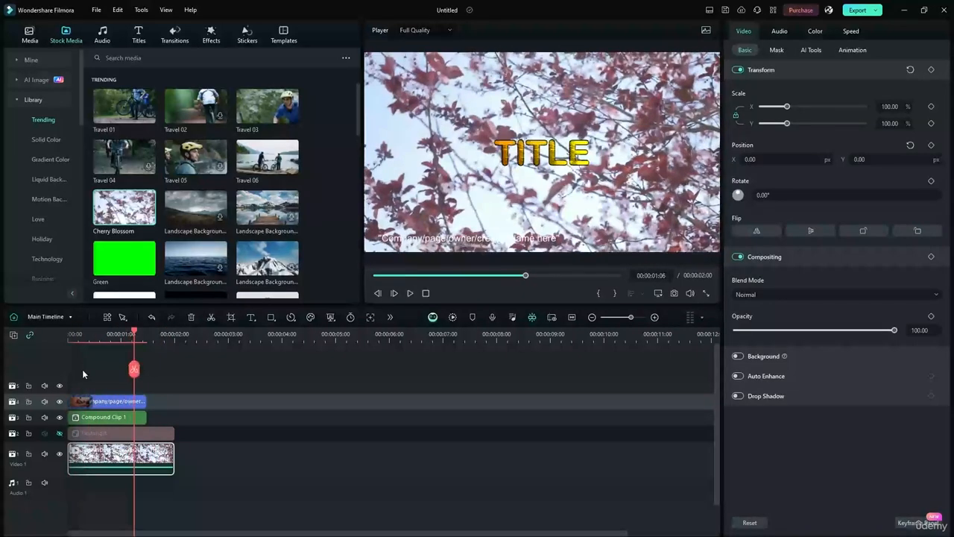
# Inspect the name clip's Fade transition and the clips inside the TITLE compound clip, and return to the main timeline.
pyautogui.click(81, 402)
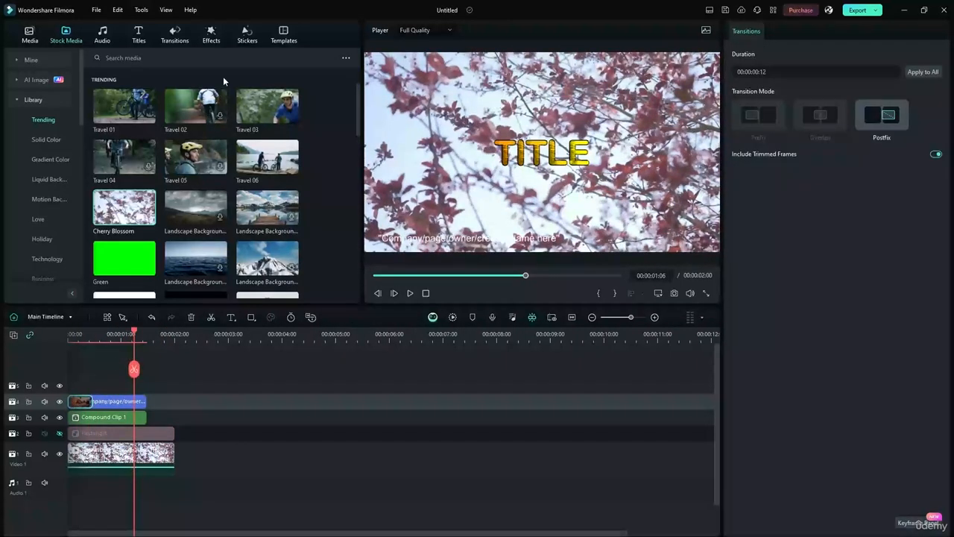
pyautogui.click(208, 34)
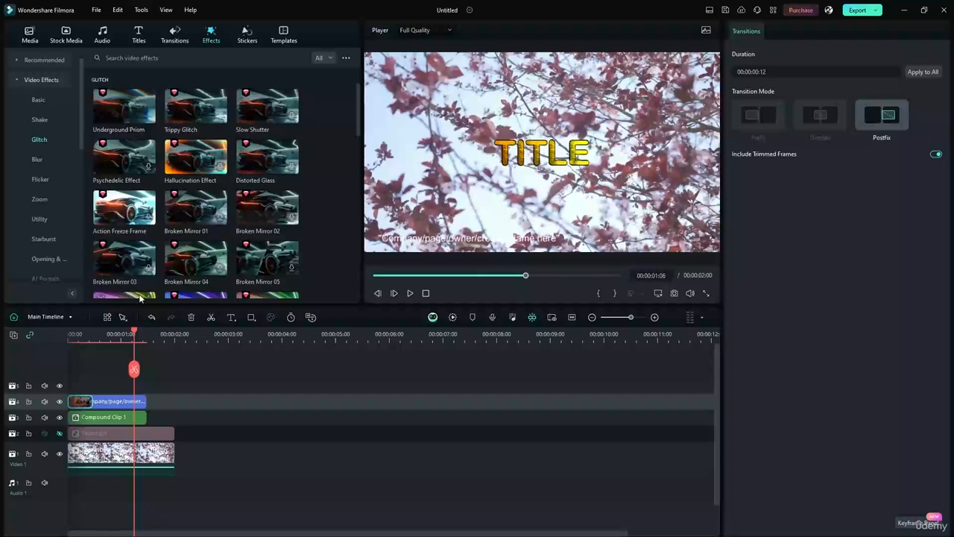
pyautogui.click(109, 434)
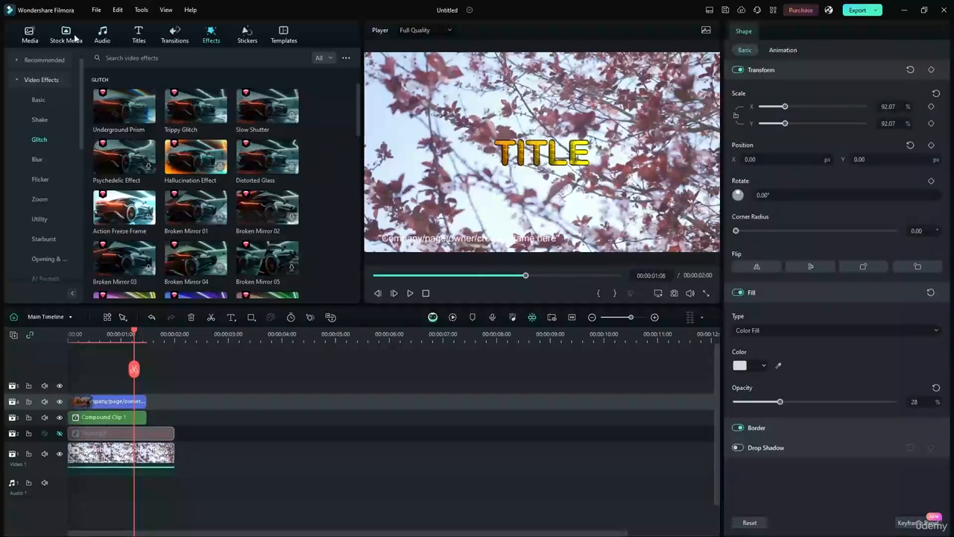
pyautogui.click(173, 32)
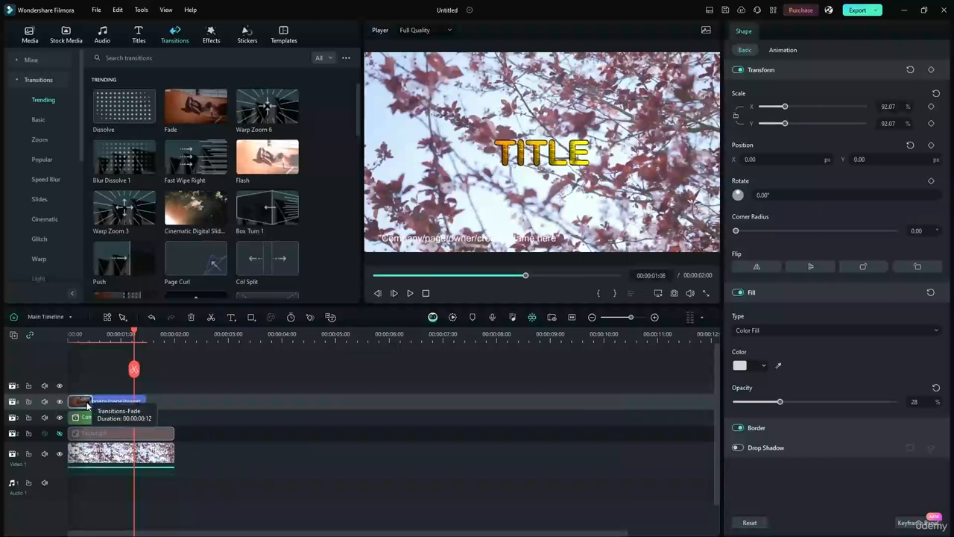
pyautogui.click(98, 405)
pyautogui.doubleClick(98, 416)
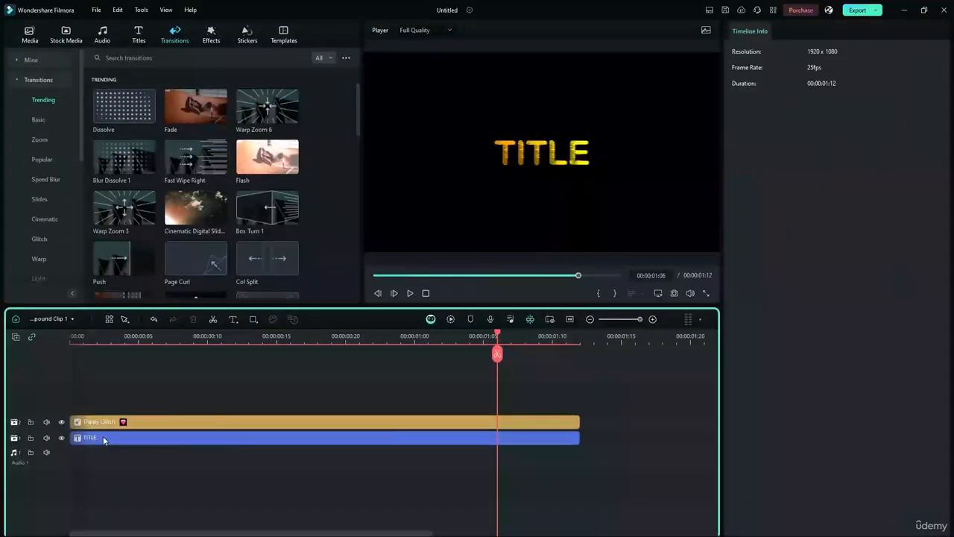
pyautogui.click(56, 336)
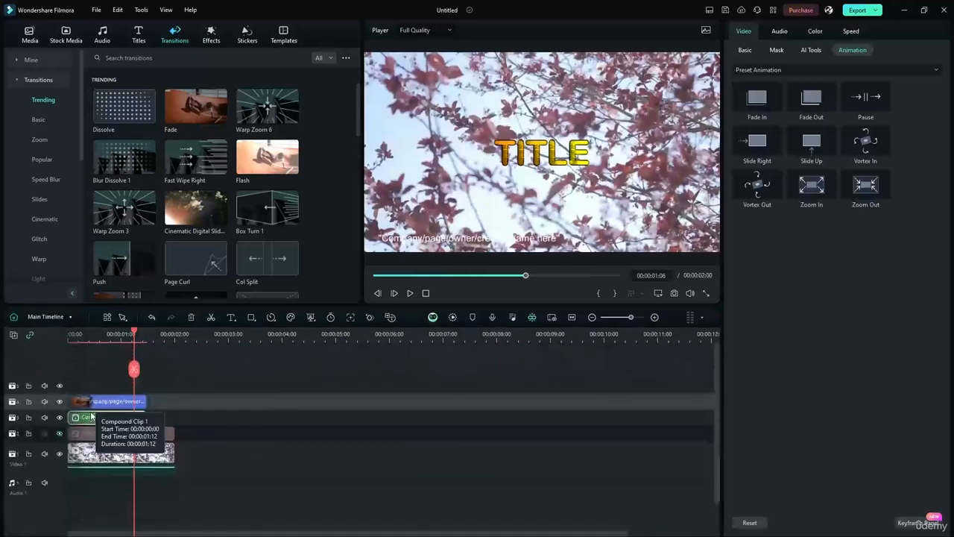
# Remove the Fade transition from the start of the company name clip and select that clip.
pyautogui.click(100, 450)
pyautogui.click(98, 436)
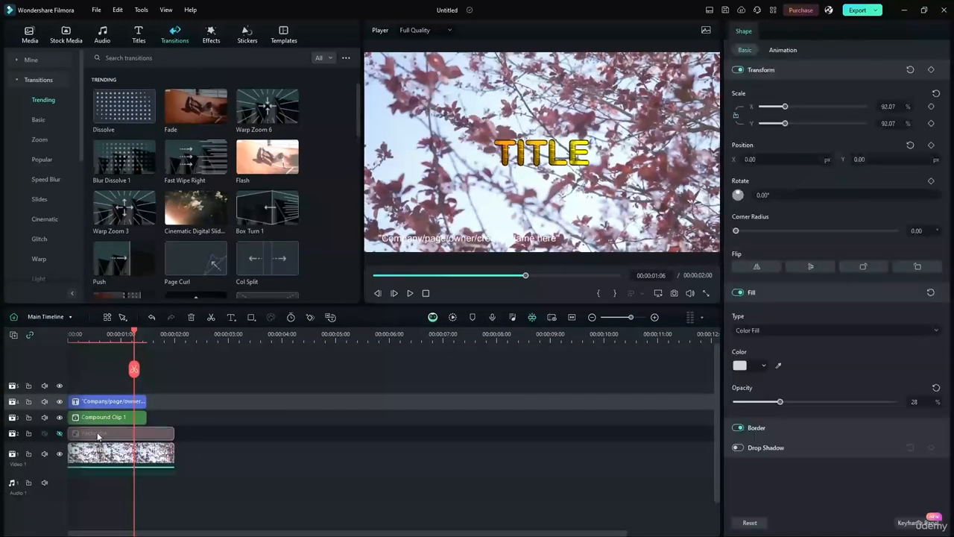
pyautogui.click(101, 419)
pyautogui.click(107, 404)
# Search the video effects for "fade" and preview the Fading Memory effect.
pyautogui.click(209, 34)
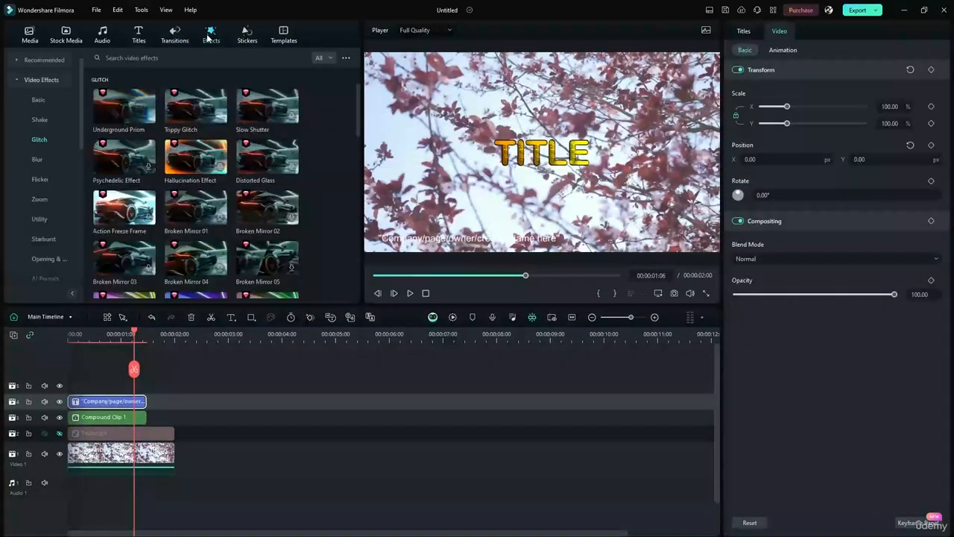
pyautogui.click(38, 103)
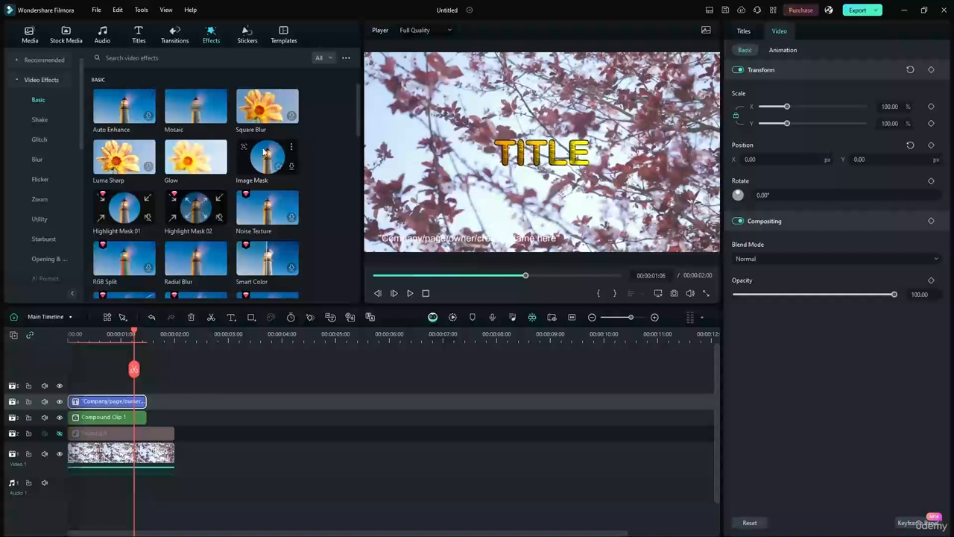
pyautogui.click(207, 57)
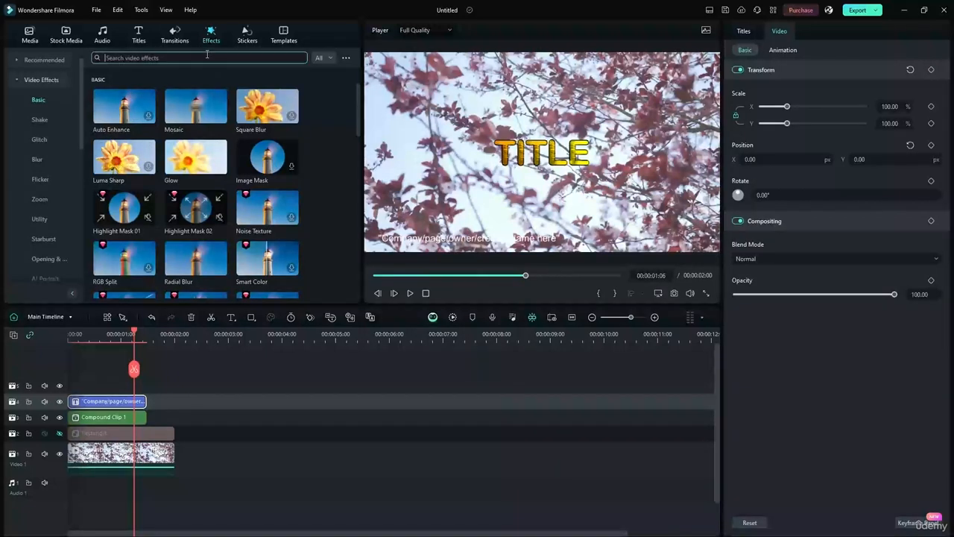
pyautogui.write('t')
pyautogui.press('Return')
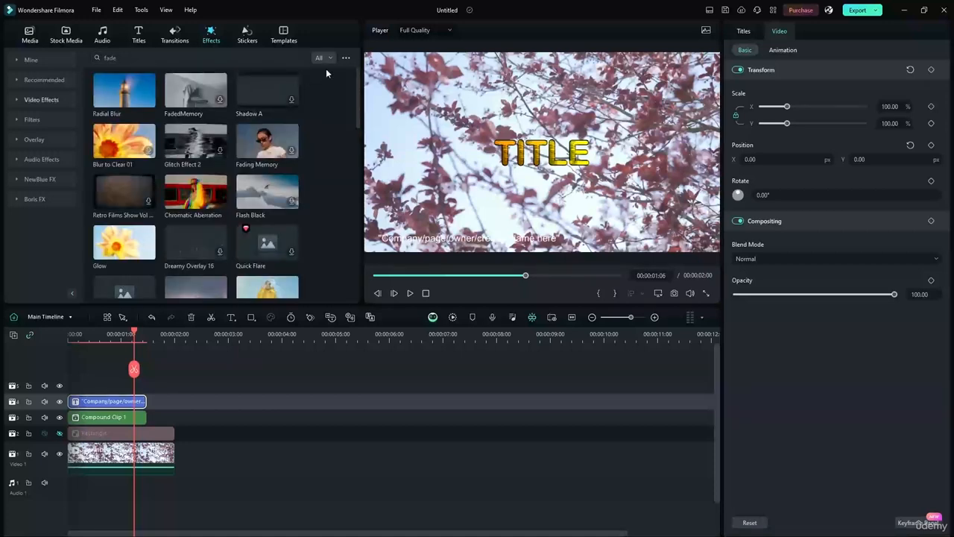
pyautogui.click(263, 91)
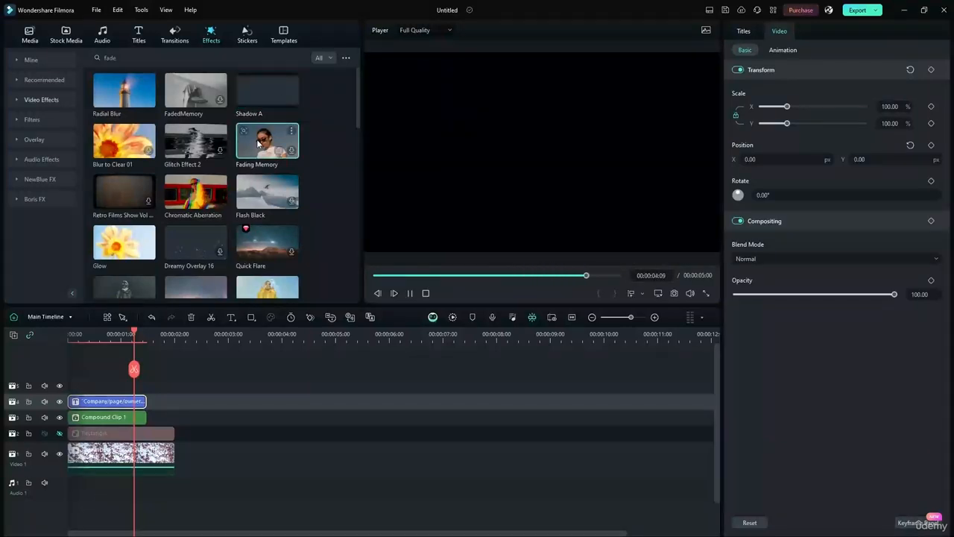
# Style the company name title with the yellow-orange text preset that has a dark outline, after trying the red-blue and blue presets.
pyautogui.moveTo(135, 333); pyautogui.dragTo(9, 333)
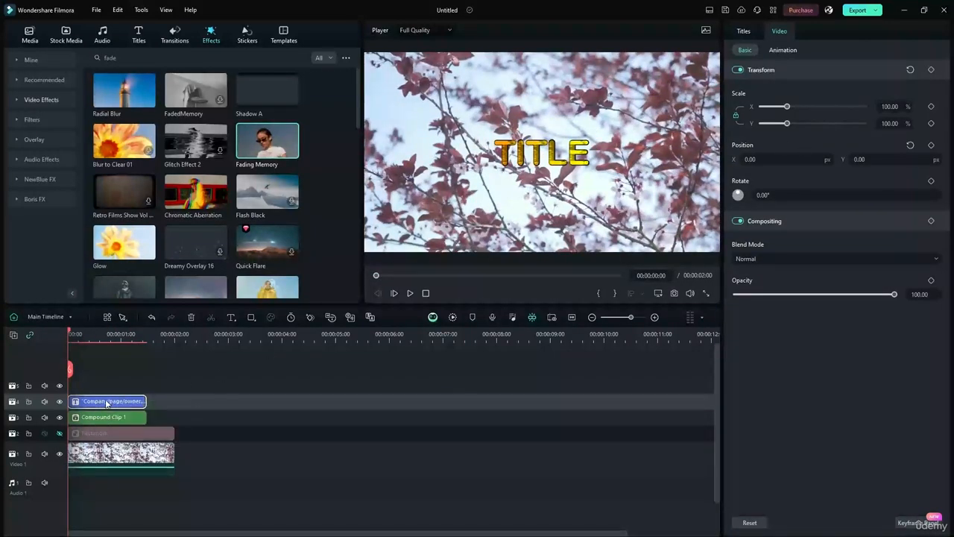
pyautogui.click(744, 31)
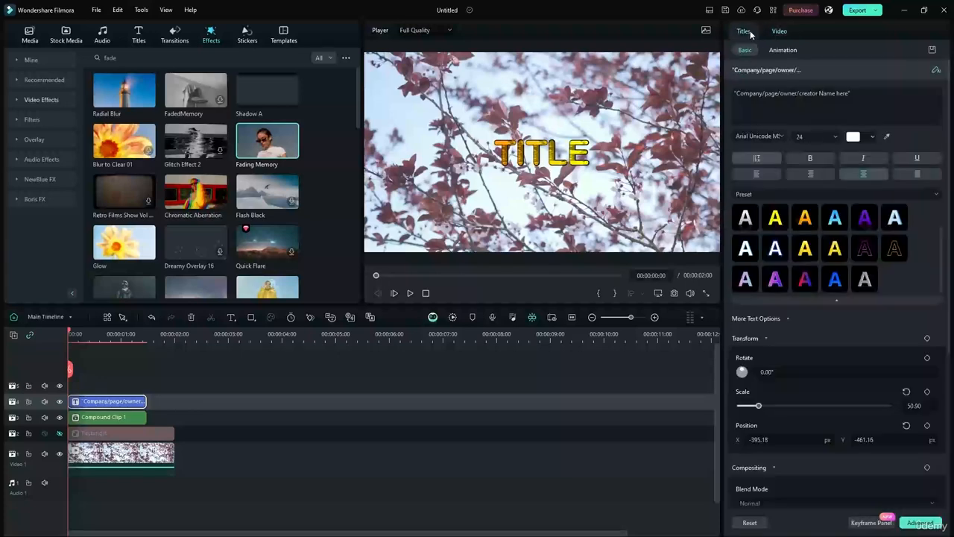
pyautogui.click(780, 227)
pyautogui.moveTo(68, 334); pyautogui.dragTo(92, 330)
pyautogui.click(805, 279)
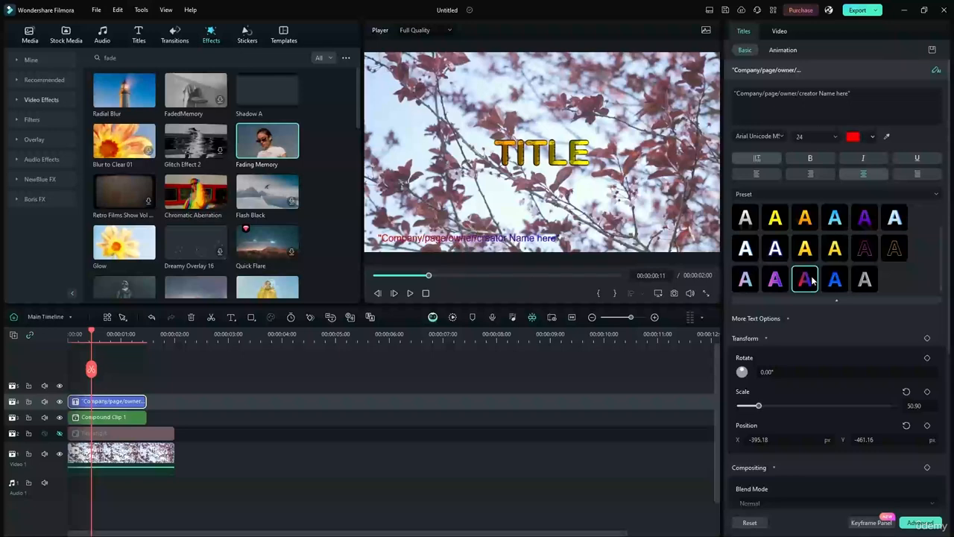
pyautogui.click(834, 279)
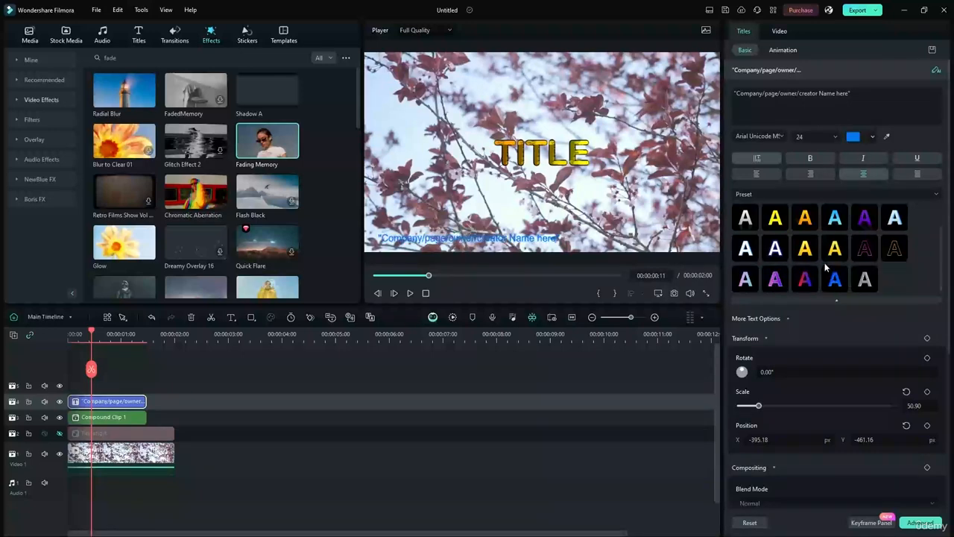
pyautogui.click(833, 249)
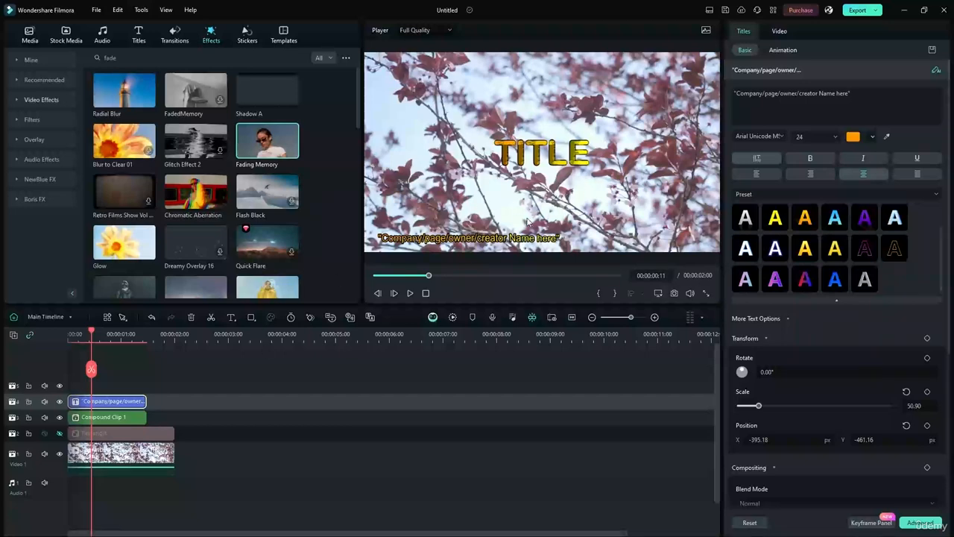
# Trim the background video and the rectangle to 00:00:01:12, matching the end of the compound and name clips.
pyautogui.moveTo(90, 331); pyautogui.dragTo(123, 339)
pyautogui.moveTo(177, 452); pyautogui.dragTo(147, 438)
pyautogui.click(170, 439)
# Show the rectangle track and hide the background video track to check the titles against black.
pyautogui.click(61, 435)
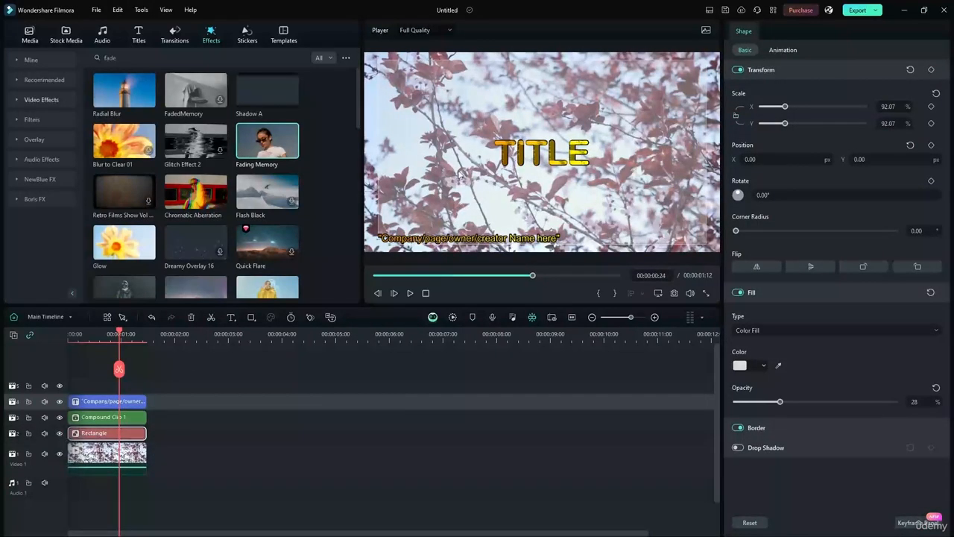
pyautogui.click(60, 455)
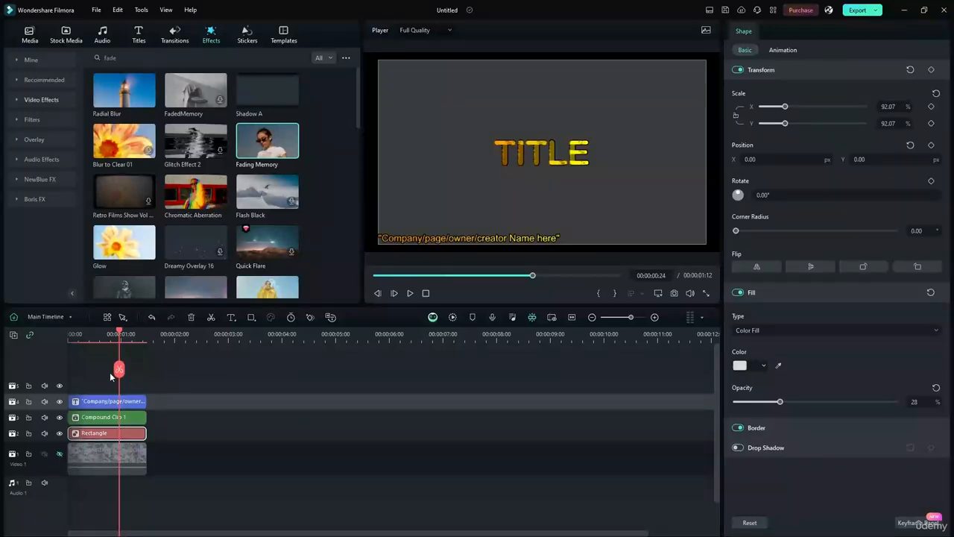
pyautogui.moveTo(117, 330)
pyautogui.mouseDown()
pyautogui.moveTo(92, 333)
pyautogui.moveTo(108, 333)
pyautogui.mouseUp()
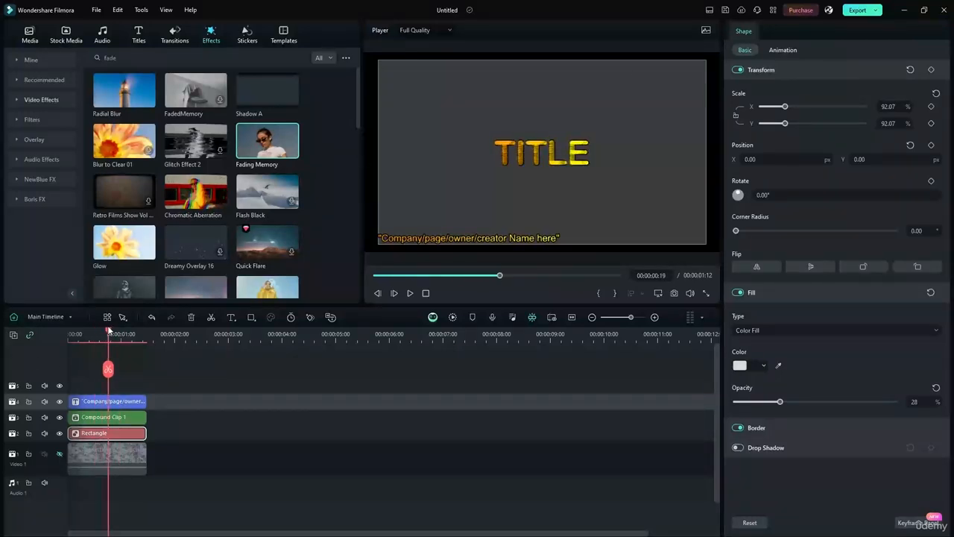
# Browse the stickers and title presets and preview Glitch Title 01.
pyautogui.click(239, 36)
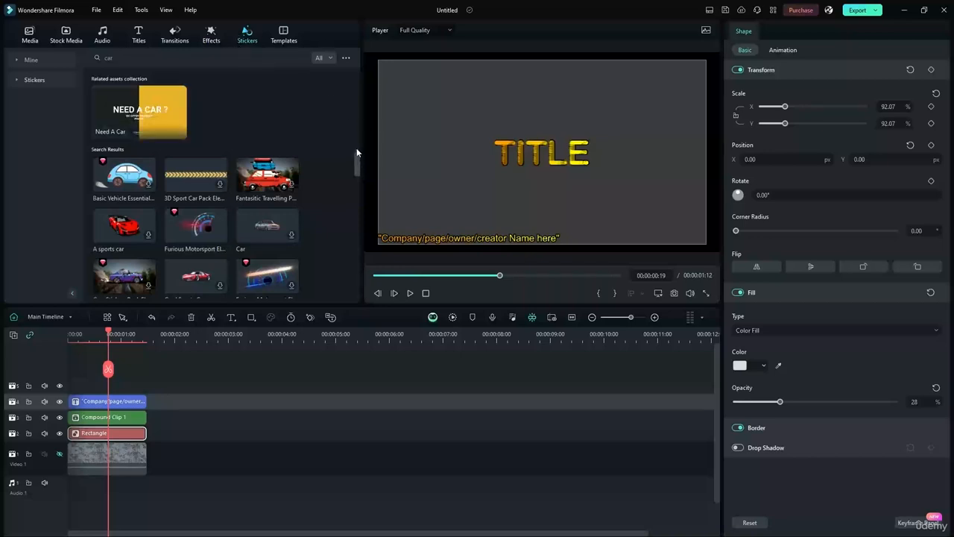
pyautogui.click(139, 35)
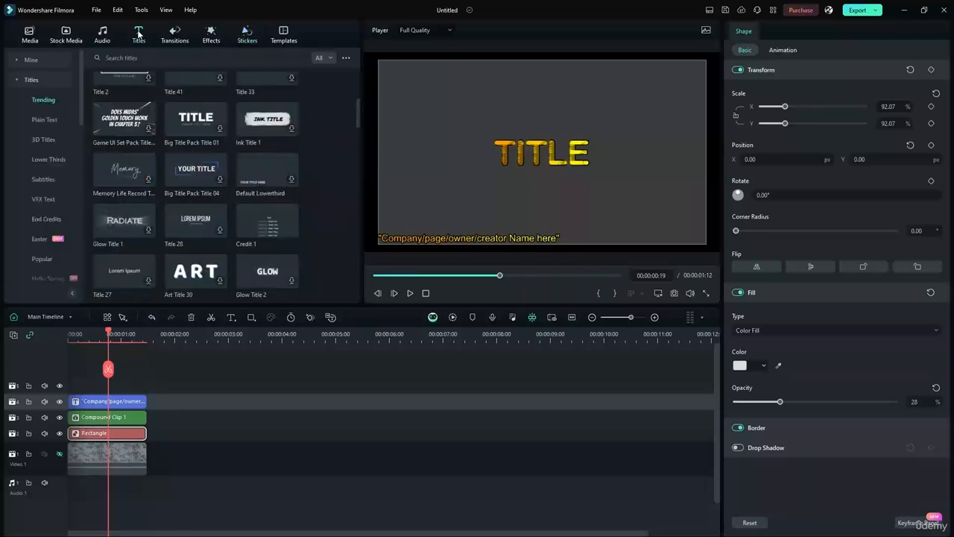
pyautogui.moveTo(361, 125); pyautogui.dragTo(358, 167)
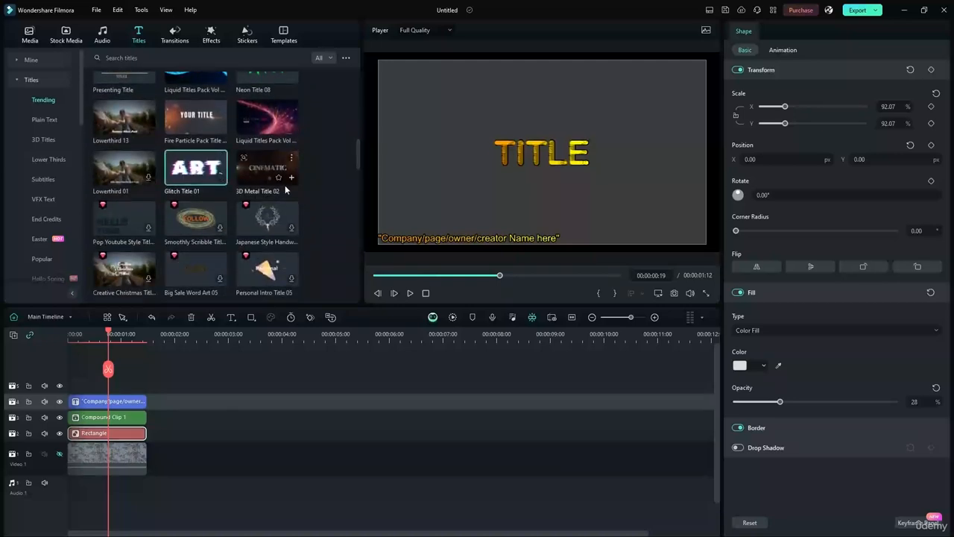
pyautogui.click(192, 171)
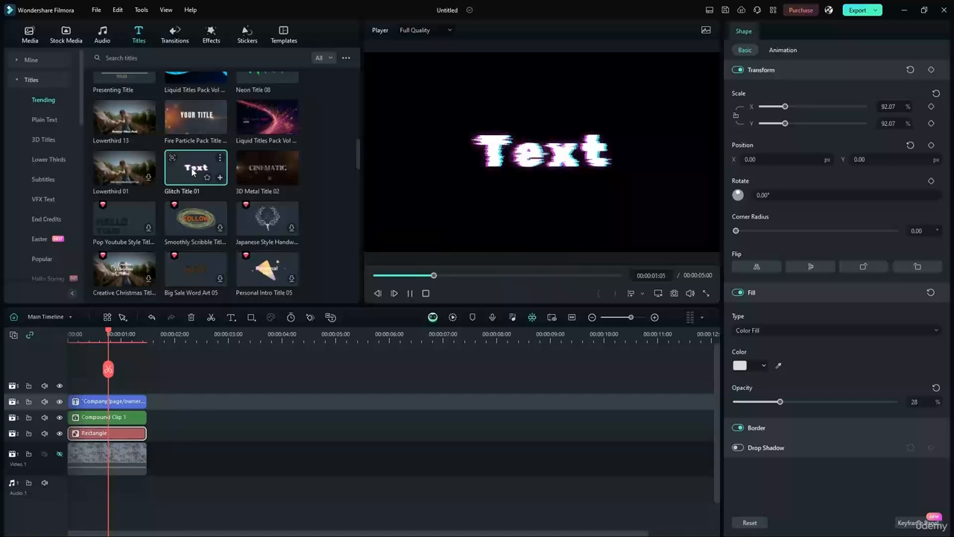
pyautogui.click(510, 169)
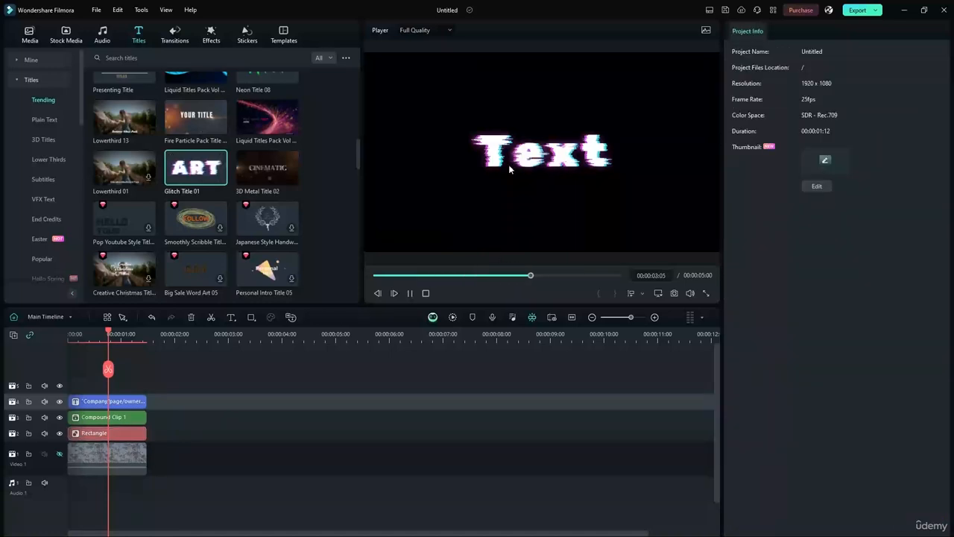
# Try Glitch Title 01 on the track above the company name, play it from the start, and delete it.
pyautogui.moveTo(191, 176); pyautogui.dragTo(86, 385)
pyautogui.moveTo(110, 332); pyautogui.dragTo(68, 333)
pyautogui.click(410, 293)
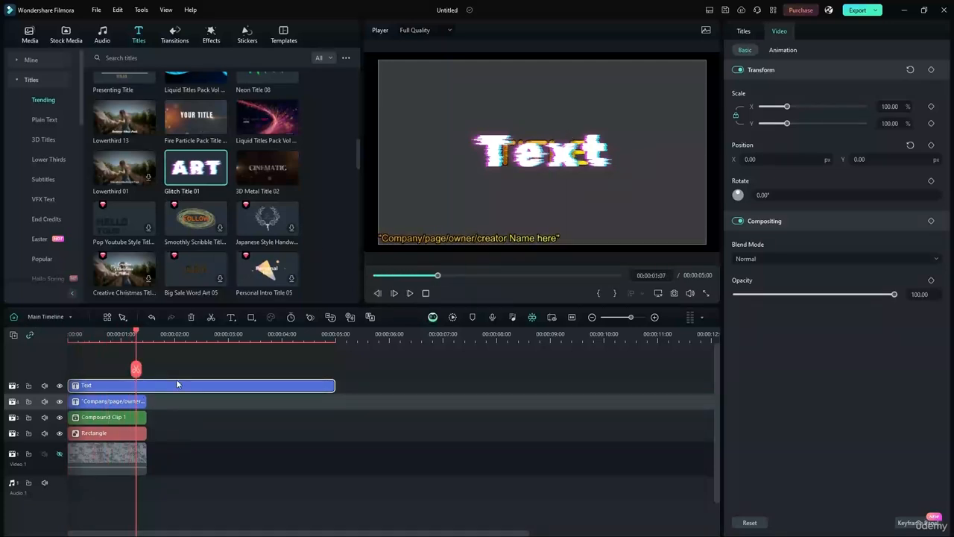
pyautogui.press('Delete')
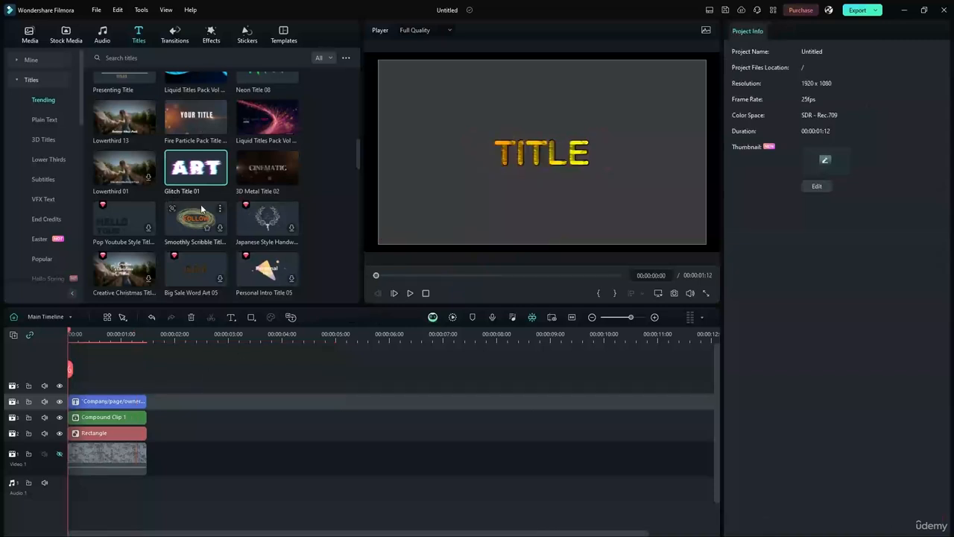
# Try to add the Fade transition to the company name clip.
pyautogui.click(117, 401)
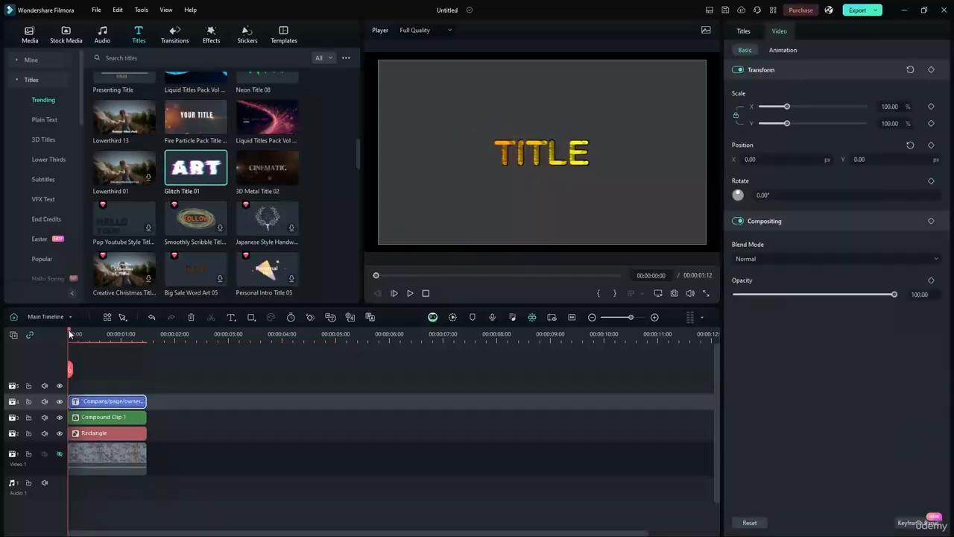
pyautogui.moveTo(69, 334); pyautogui.dragTo(97, 334)
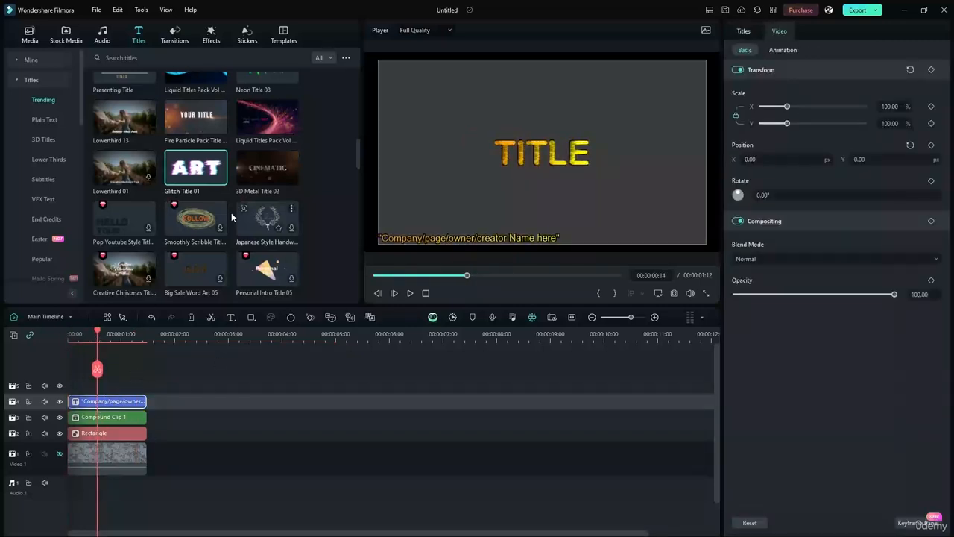
pyautogui.click(211, 34)
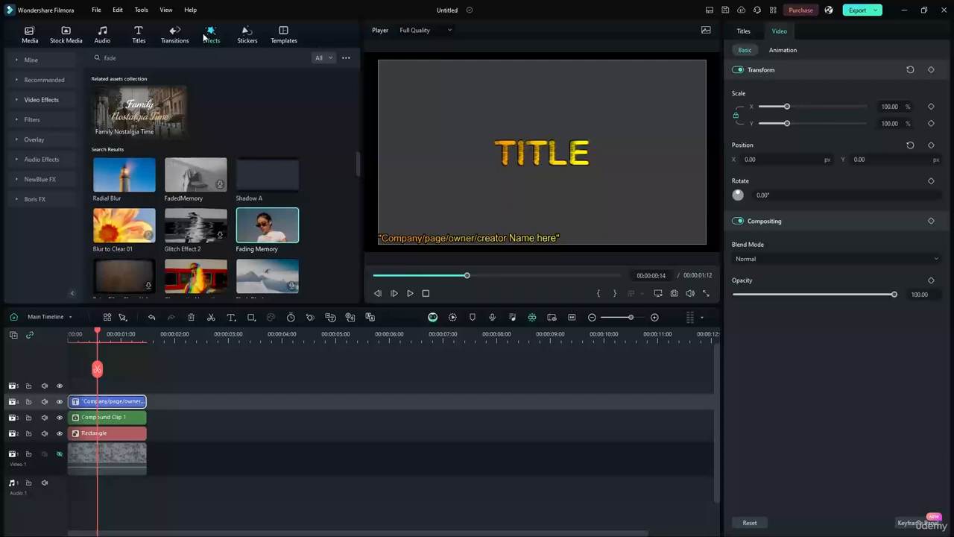
pyautogui.click(171, 30)
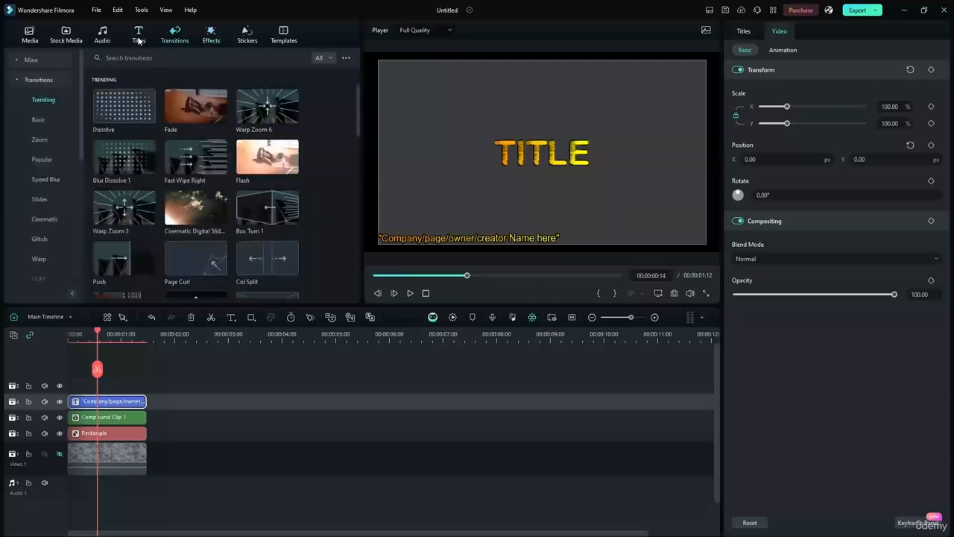
pyautogui.moveTo(218, 99); pyautogui.dragTo(166, 344)
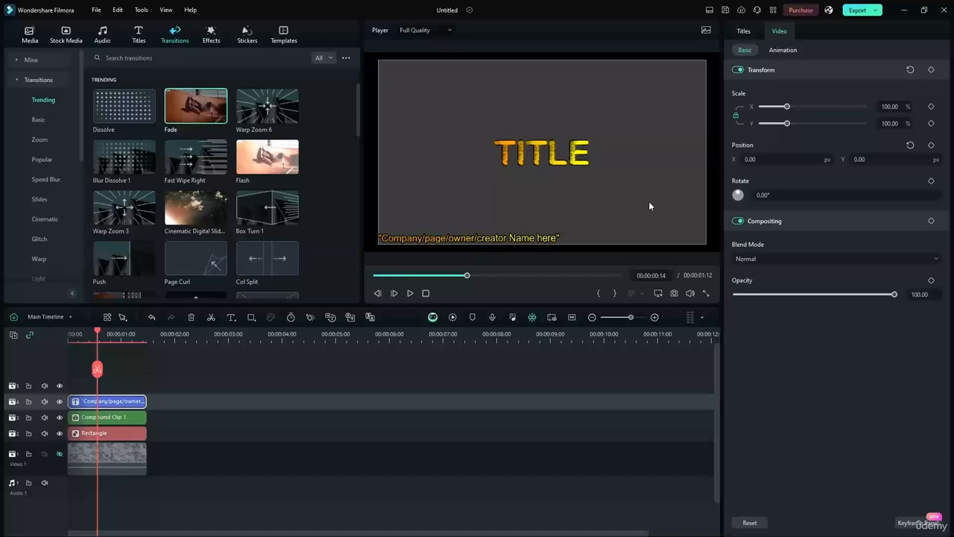
# Apply the Fade In preset animation to the company name clip and play it from the start.
pyautogui.click(783, 50)
pyautogui.moveTo(757, 95); pyautogui.dragTo(71, 406)
pyautogui.moveTo(100, 333); pyautogui.dragTo(67, 333)
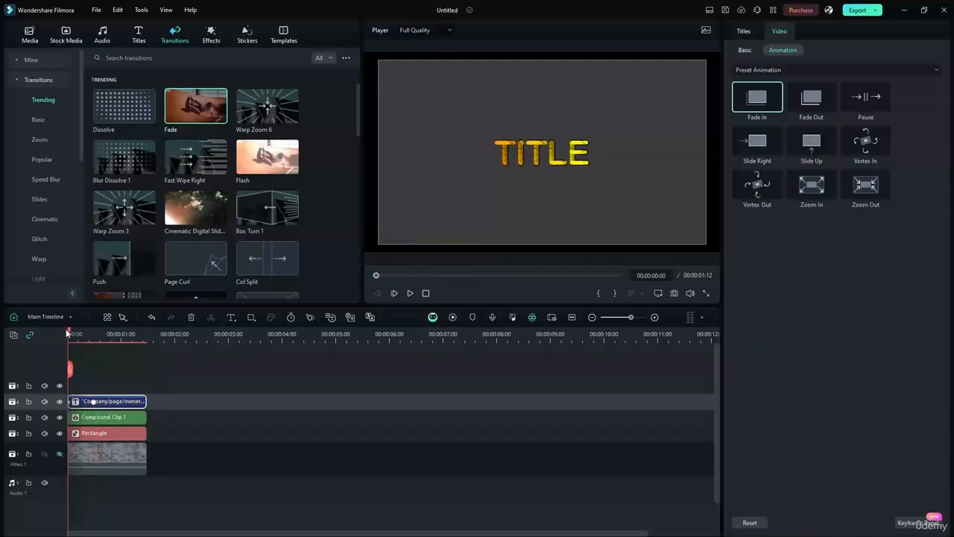
pyautogui.click(408, 296)
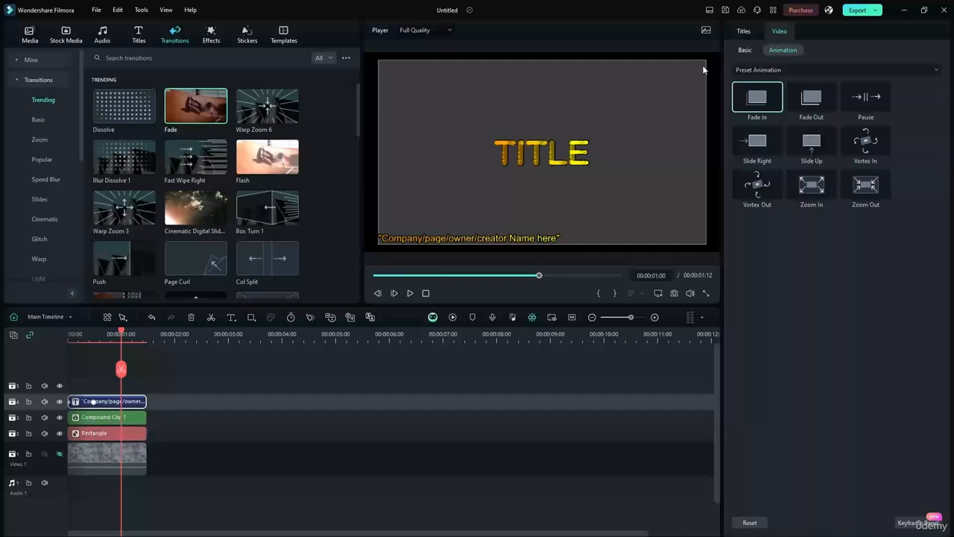
# Open Compound Clip 1 and apply the Fade In preset animation to the TITLE clip inside it.
pyautogui.moveTo(757, 97); pyautogui.dragTo(68, 419)
pyautogui.click(105, 419)
pyautogui.moveTo(759, 110); pyautogui.dragTo(88, 422)
pyautogui.doubleClick(88, 419)
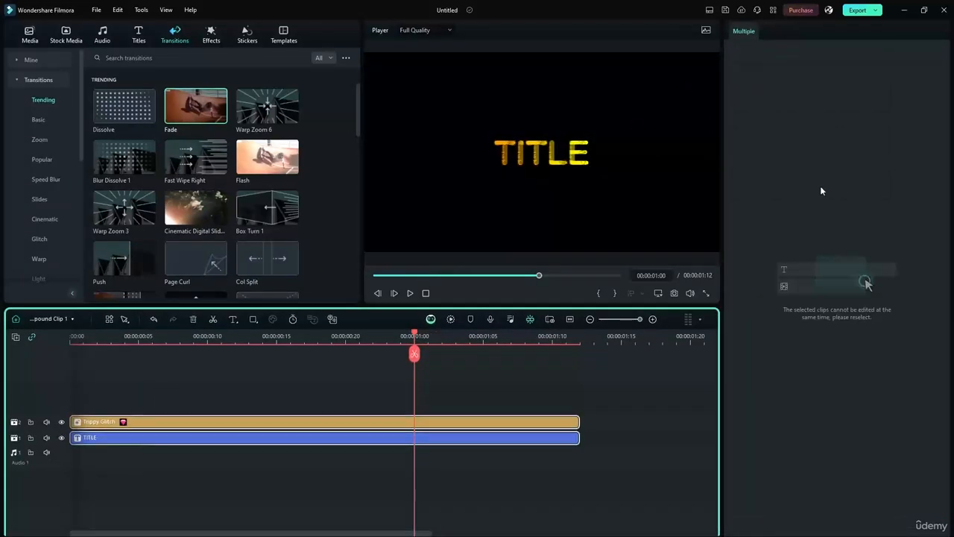
pyautogui.click(260, 439)
pyautogui.moveTo(753, 95); pyautogui.dragTo(85, 442)
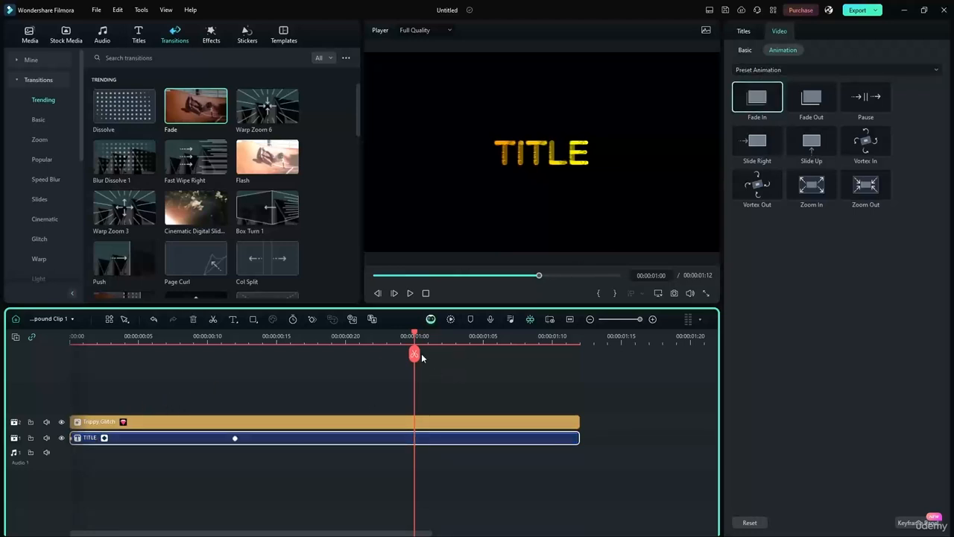
pyautogui.click(402, 422)
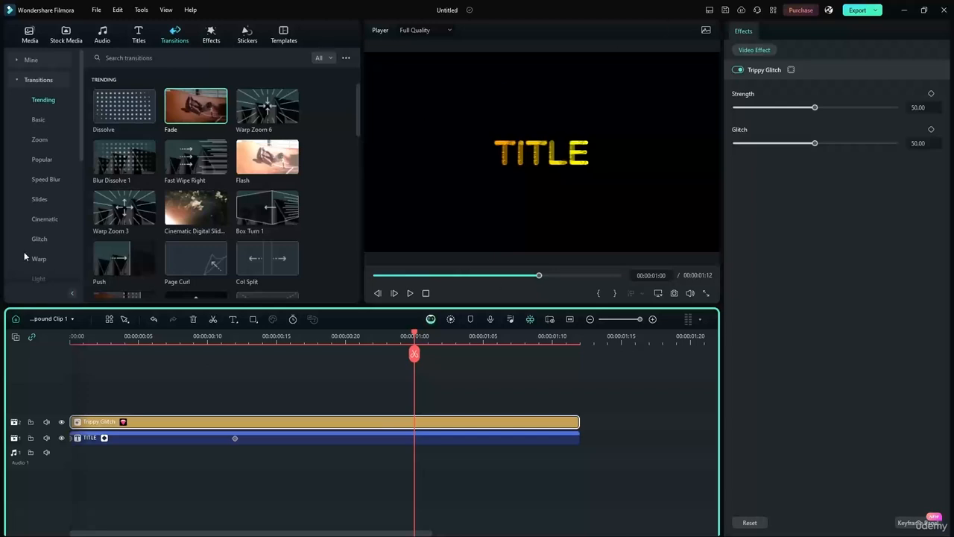
# Return to the main timeline and apply the Fade In preset animation to the background video clip.
pyautogui.click(48, 319)
pyautogui.click(44, 334)
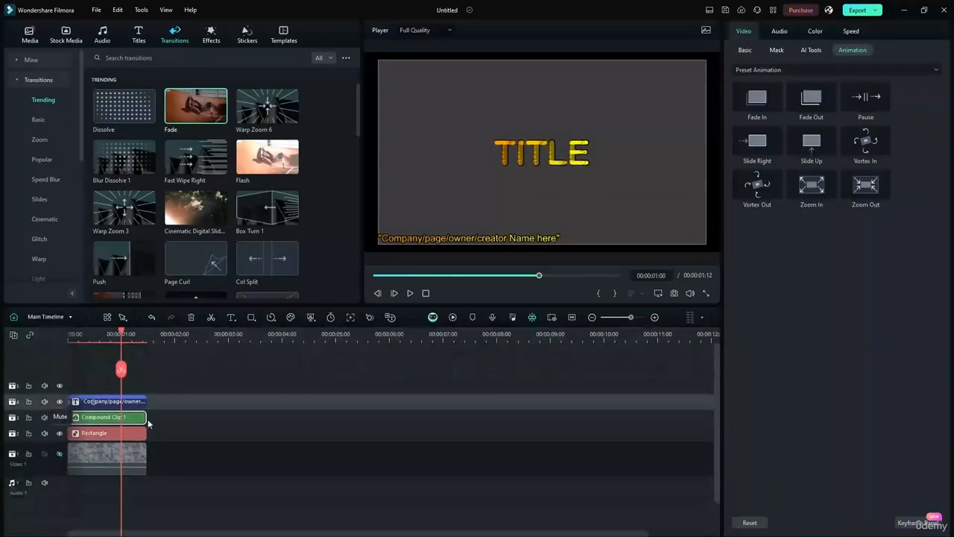
pyautogui.click(114, 447)
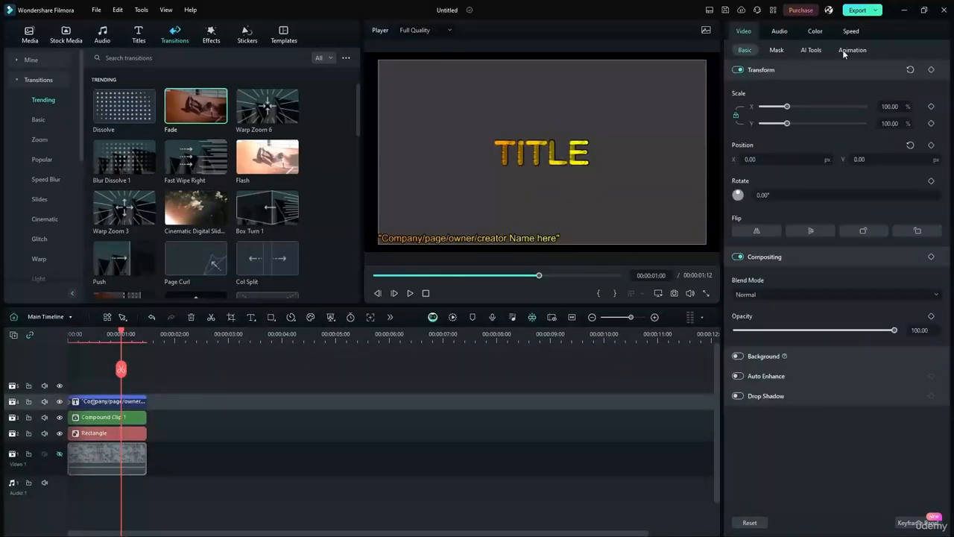
pyautogui.click(849, 50)
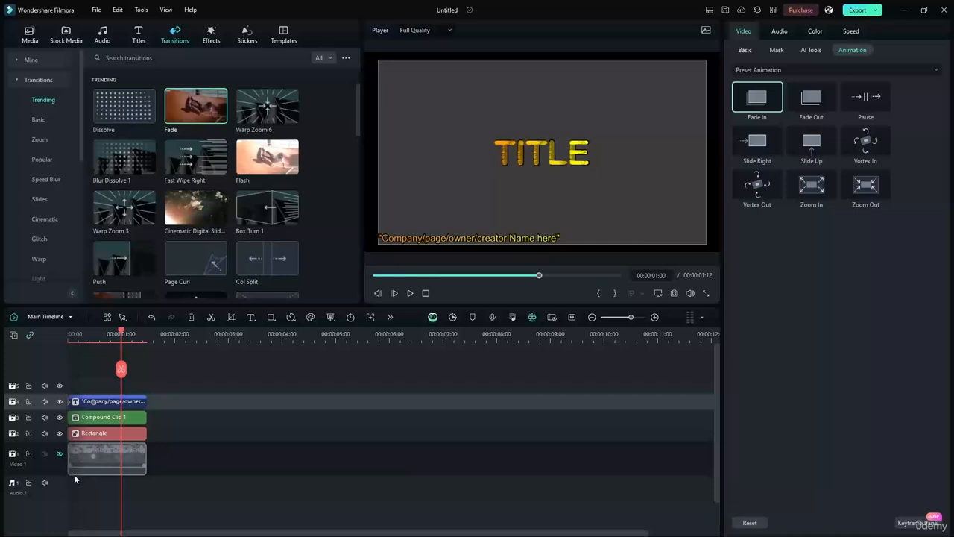
# Apply the Fade Out preset animation to the company name clip, Compound Clip 1 and the background video clip.
pyautogui.click(134, 403)
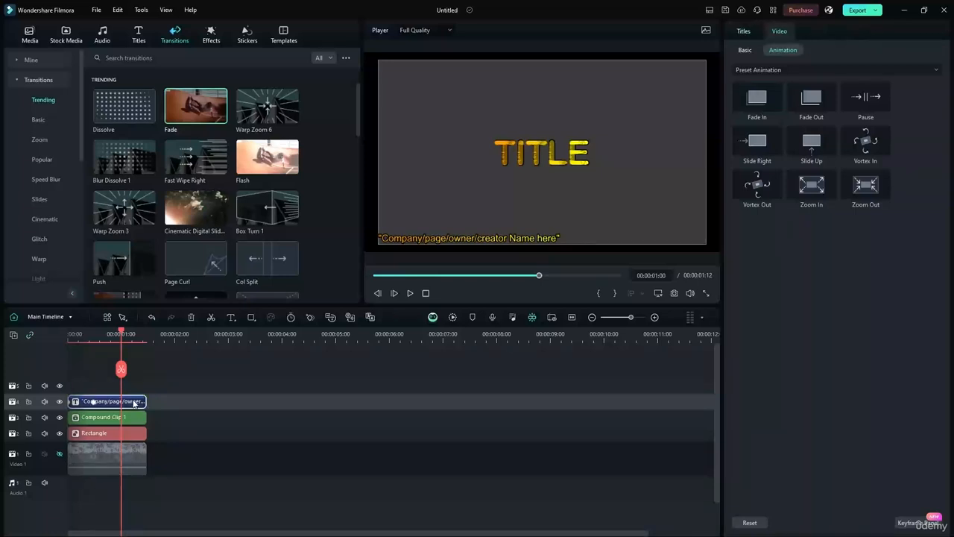
pyautogui.moveTo(811, 97); pyautogui.dragTo(146, 406)
pyautogui.hotkey('ctrl', 'z')
pyautogui.moveTo(812, 97); pyautogui.dragTo(131, 407)
pyautogui.moveTo(798, 106)
pyautogui.mouseDown()
pyautogui.moveTo(89, 481)
pyautogui.moveTo(125, 416)
pyautogui.mouseUp()
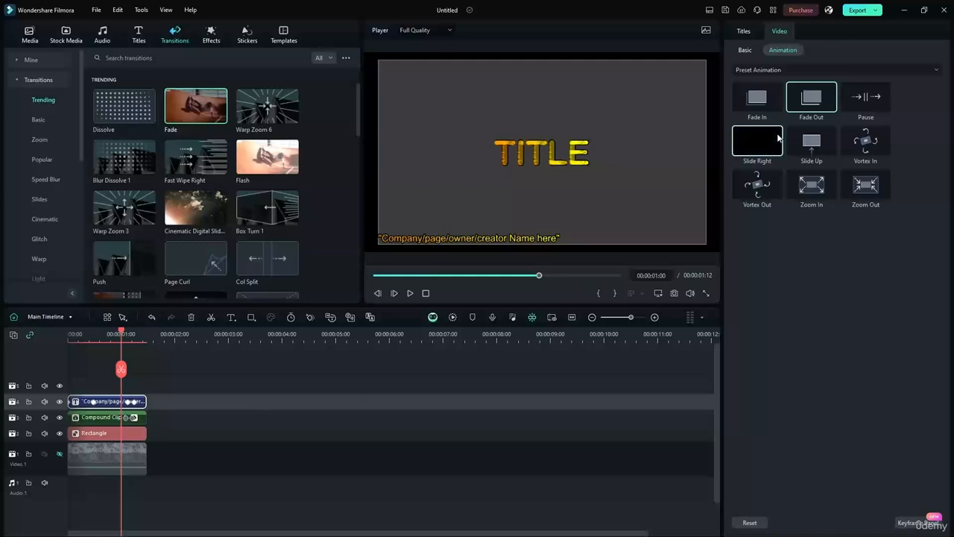
pyautogui.moveTo(809, 95); pyautogui.dragTo(127, 462)
pyautogui.click(206, 451)
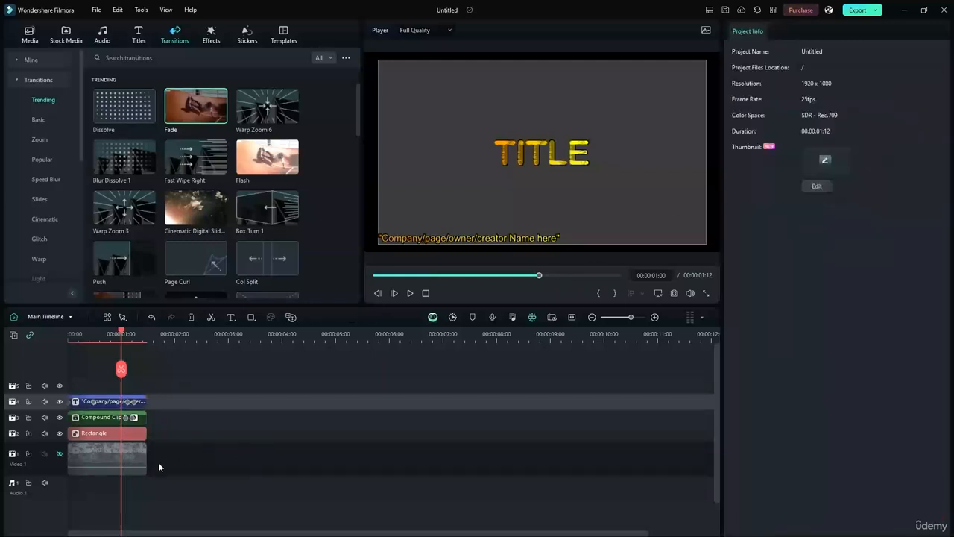
# Fit the timeline to the window and shift the company name clip's Fade Out keyframes to 00:00:01:09 and the clip's end.
pyautogui.click(105, 401)
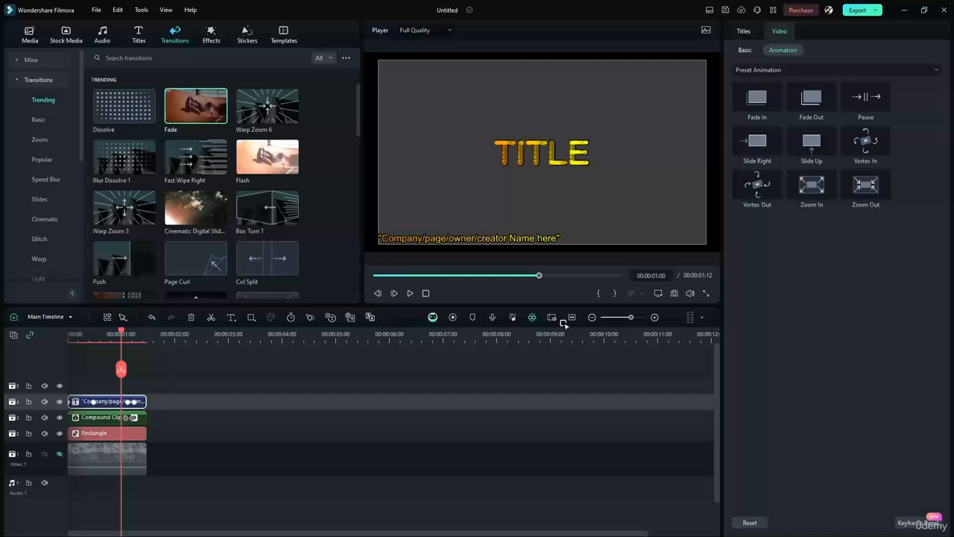
pyautogui.click(571, 317)
pyautogui.click(600, 402)
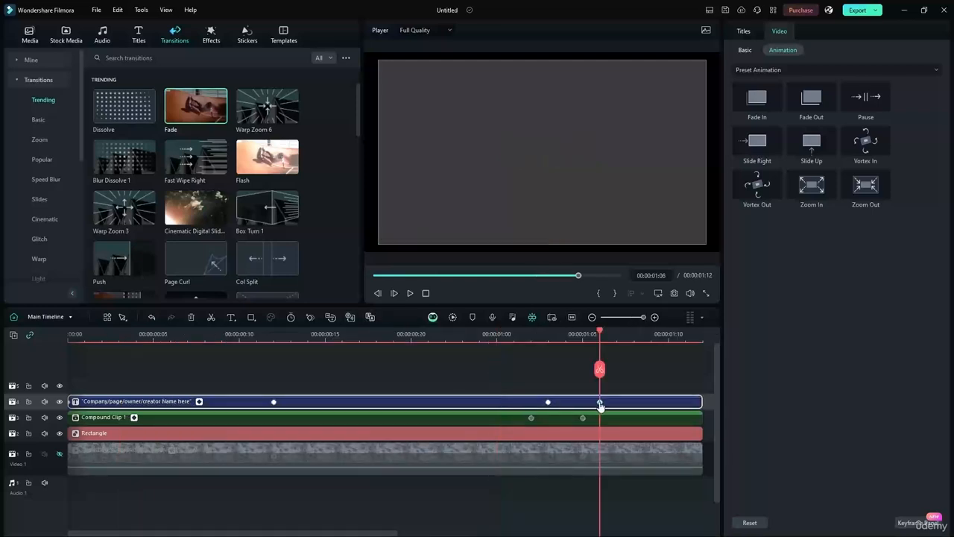
pyautogui.moveTo(547, 403); pyautogui.dragTo(645, 407)
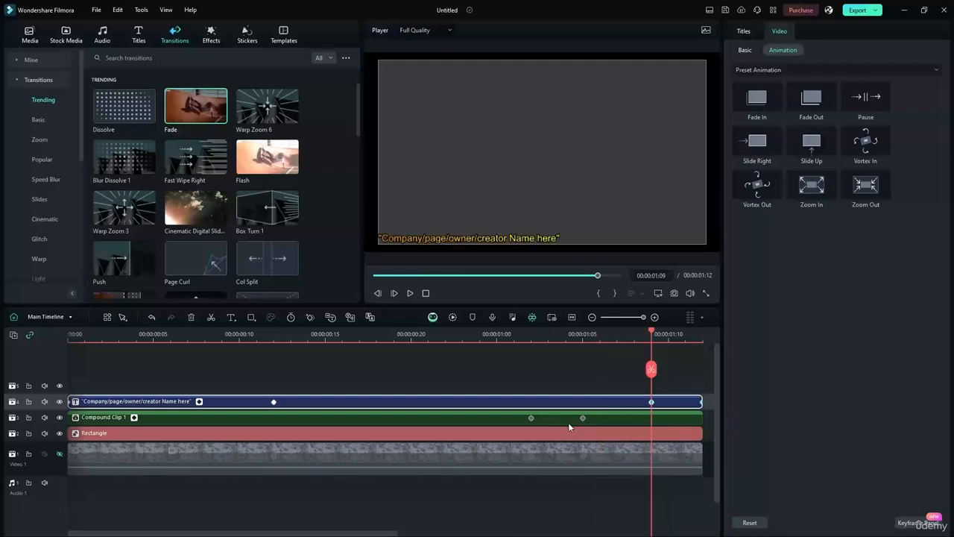
# Shift Compound Clip 1's Fade Out keyframes to 00:00:01:09 and the clip's end.
pyautogui.click(600, 422)
pyautogui.click(583, 417)
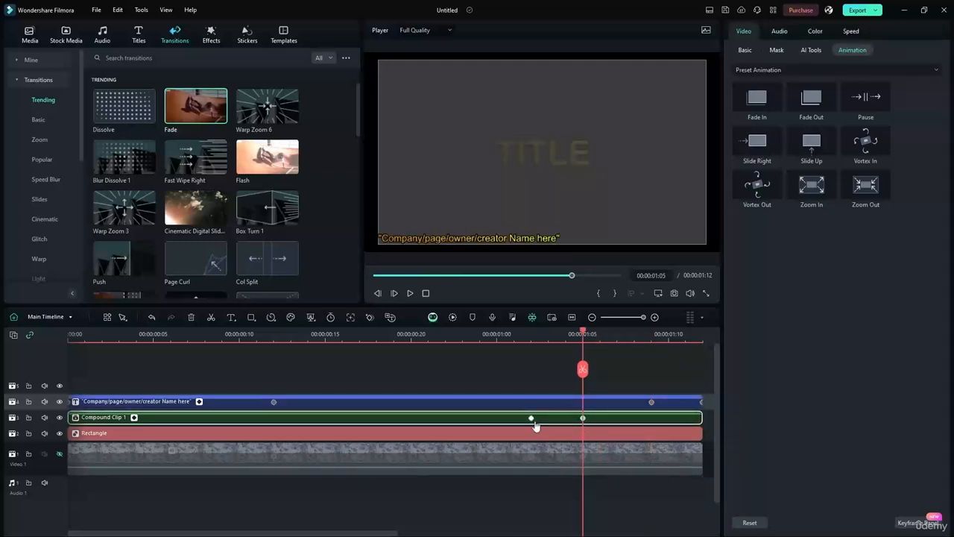
pyautogui.moveTo(531, 422); pyautogui.dragTo(651, 419)
# Shift the background video clip's Fade Out keyframes to 00:00:01:09 and the clip's end.
pyautogui.click(565, 467)
pyautogui.click(583, 460)
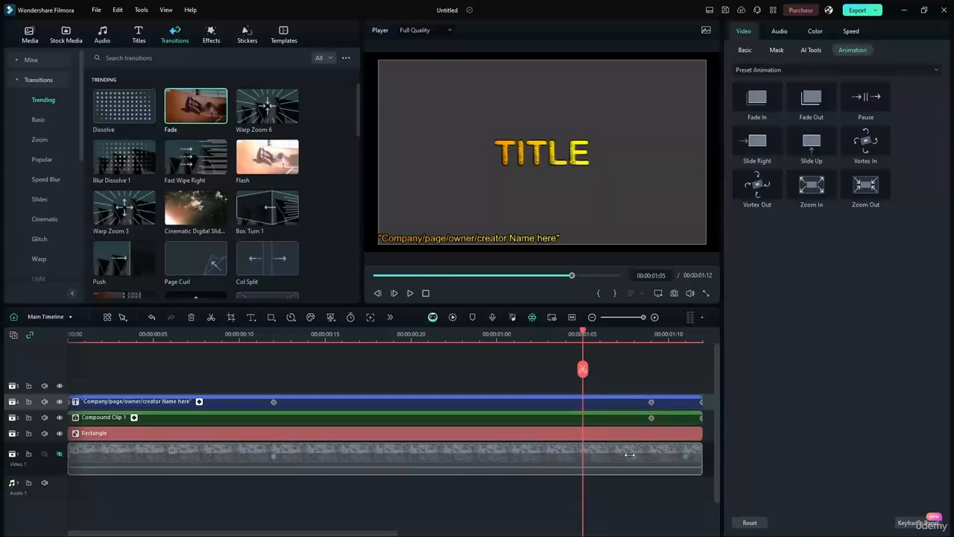
pyautogui.click(651, 368)
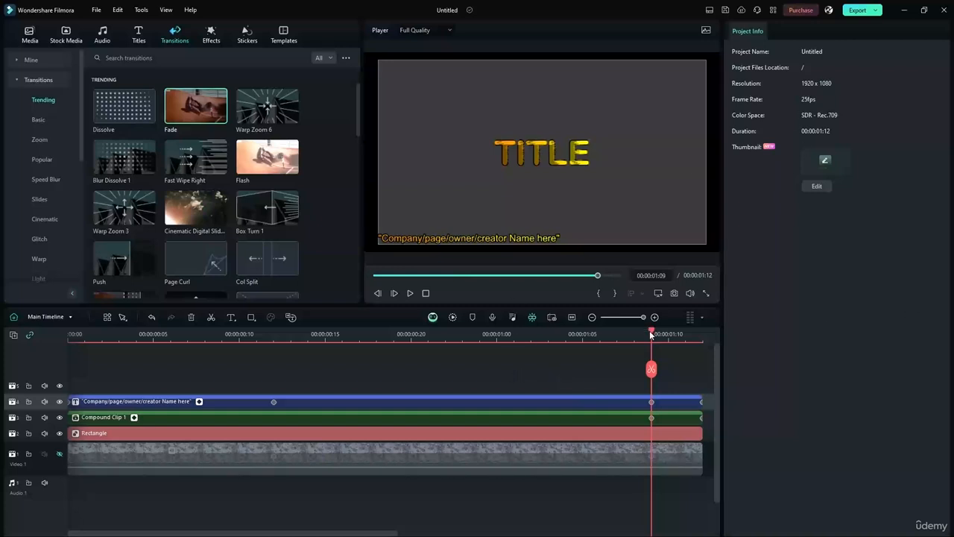
# Show the background video track, play the title from the start, and return the playhead to the beginning.
pyautogui.moveTo(651, 335); pyautogui.dragTo(57, 420)
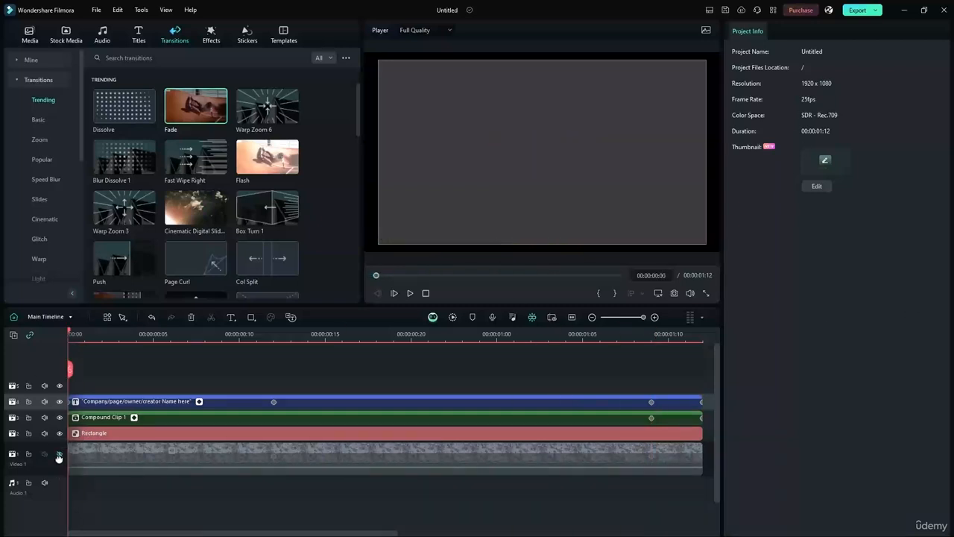
pyautogui.click(59, 455)
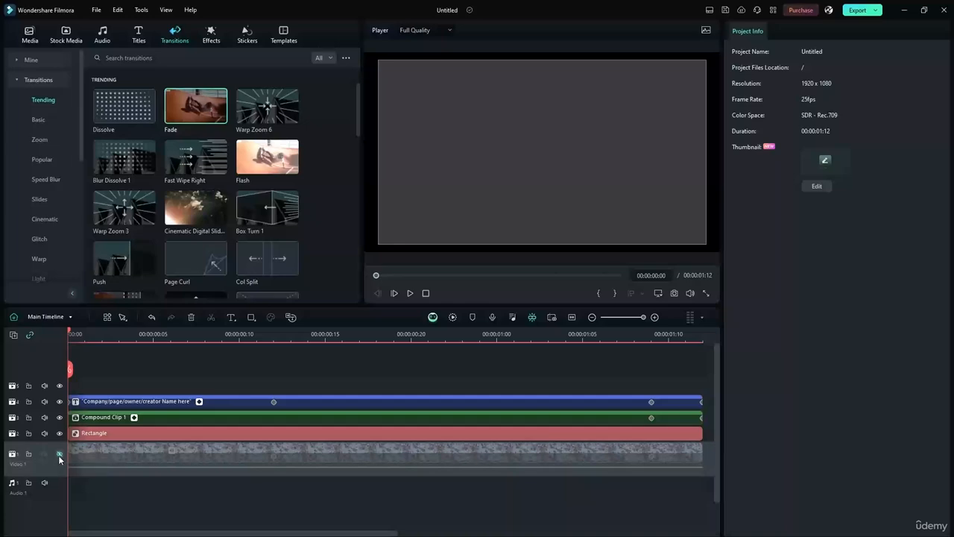
pyautogui.click(59, 454)
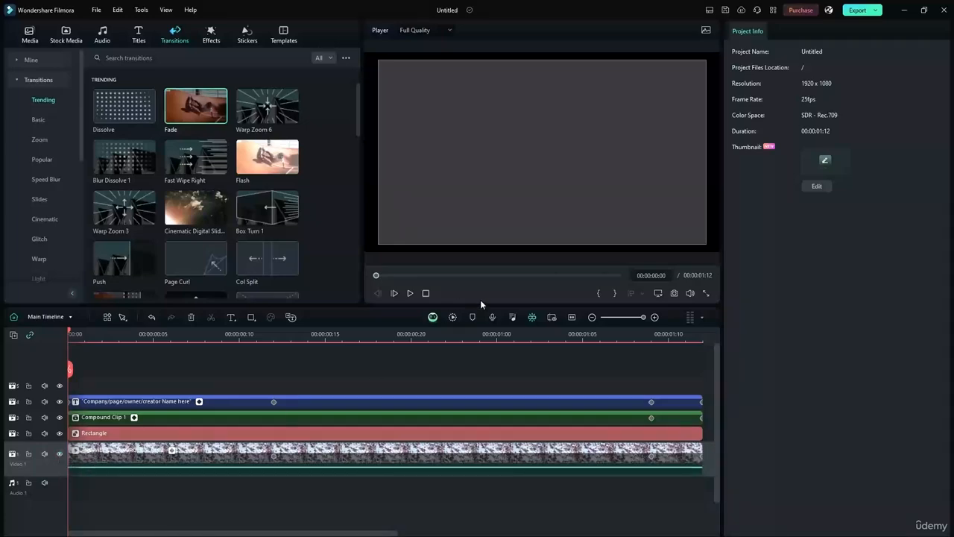
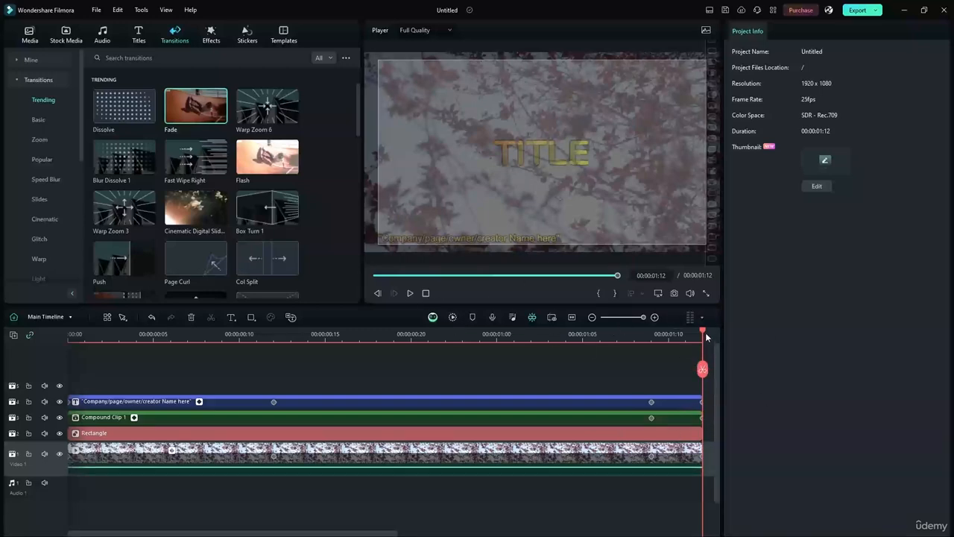
pyautogui.moveTo(705, 333); pyautogui.dragTo(49, 358)
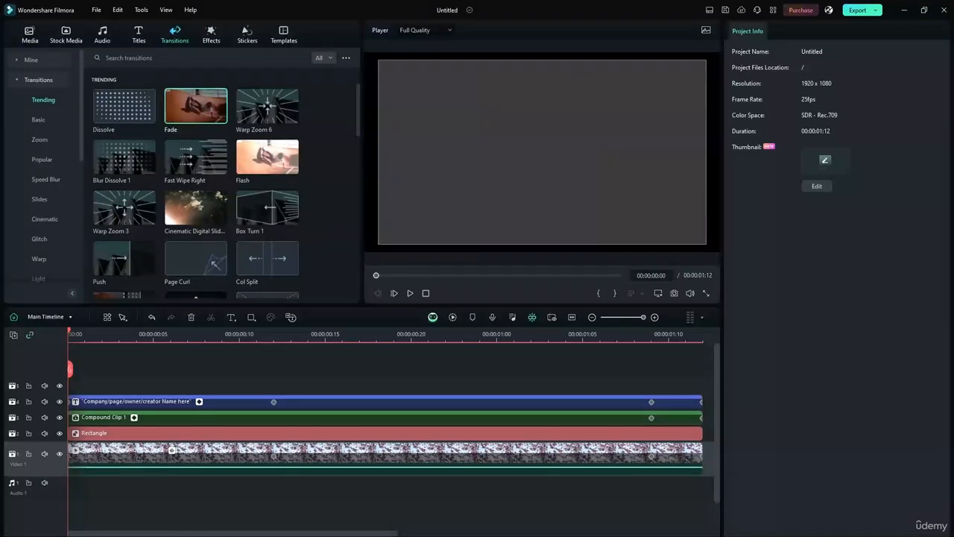
# Render the timeline preview and hide the track containing the Rectangle.
pyautogui.click(79, 436)
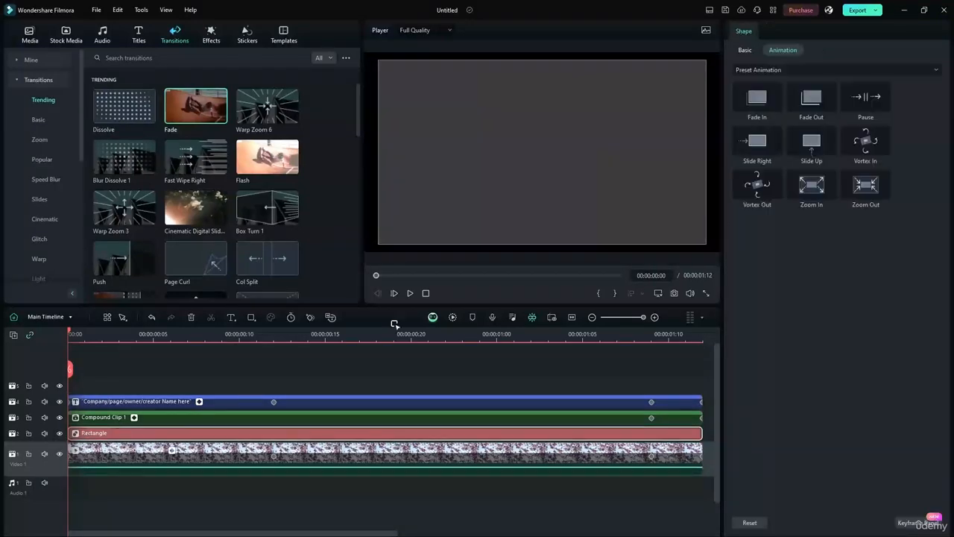
pyautogui.moveTo(716, 351)
pyautogui.mouseDown()
pyautogui.moveTo(713, 417)
pyautogui.moveTo(712, 352)
pyautogui.mouseUp()
pyautogui.click(452, 318)
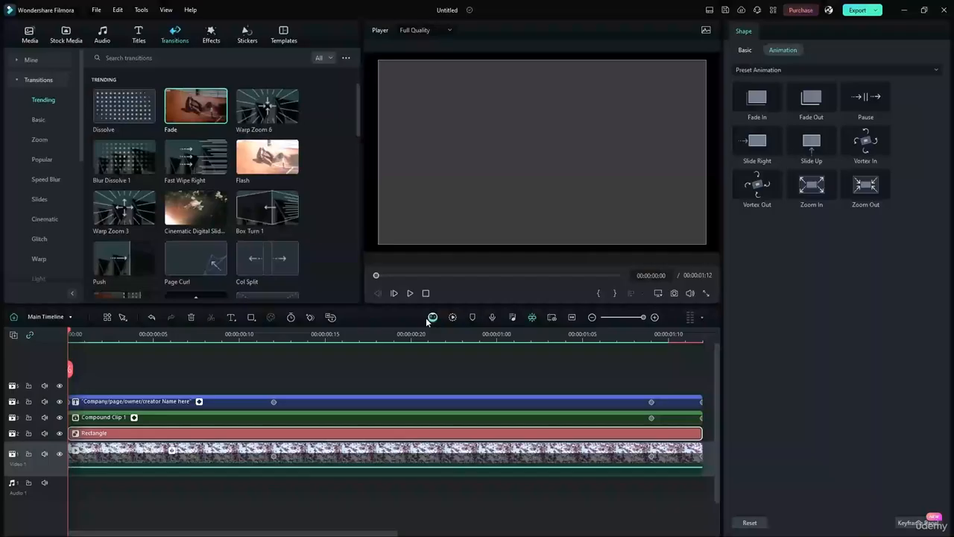
pyautogui.click(59, 433)
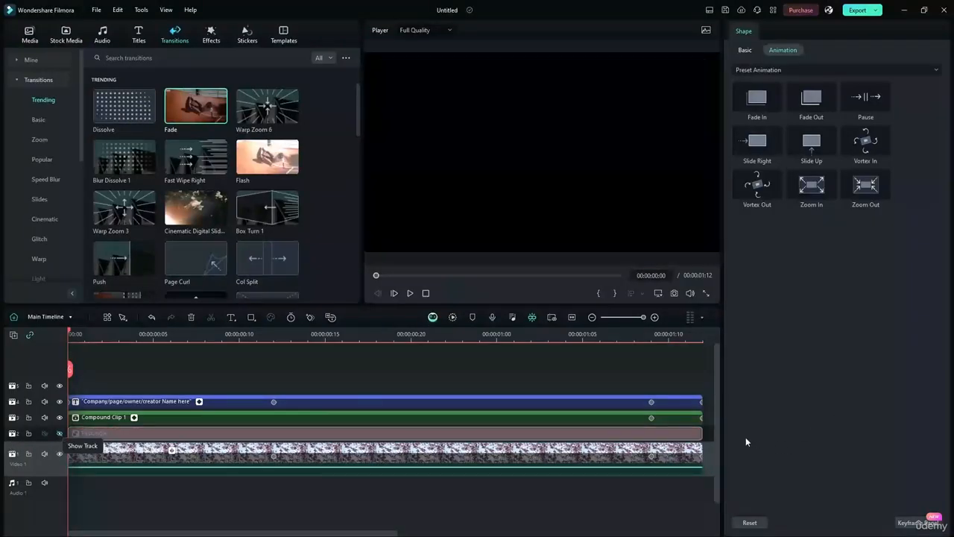
# Check the custom titles library and the timeline for a way to save the composition as a custom title.
pyautogui.rightClick(314, 355)
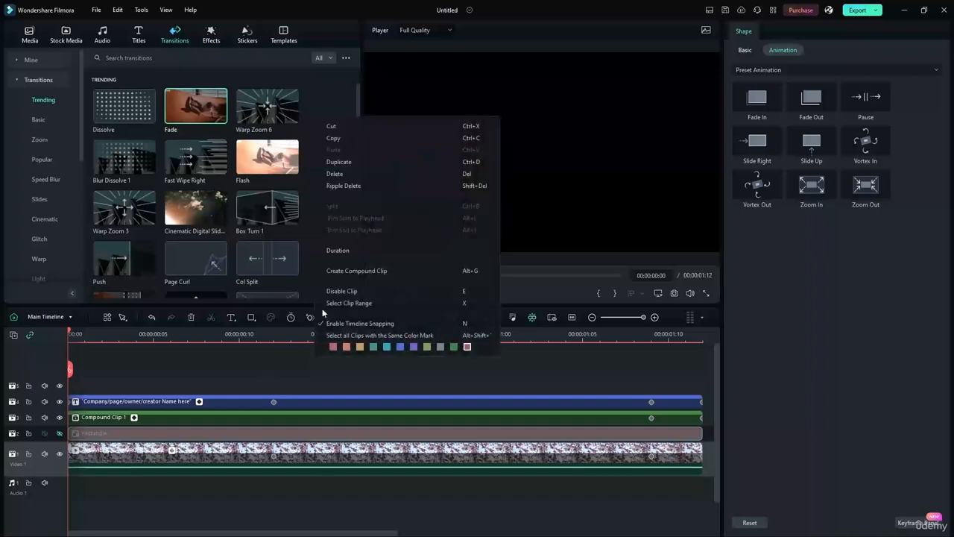
pyautogui.click(139, 34)
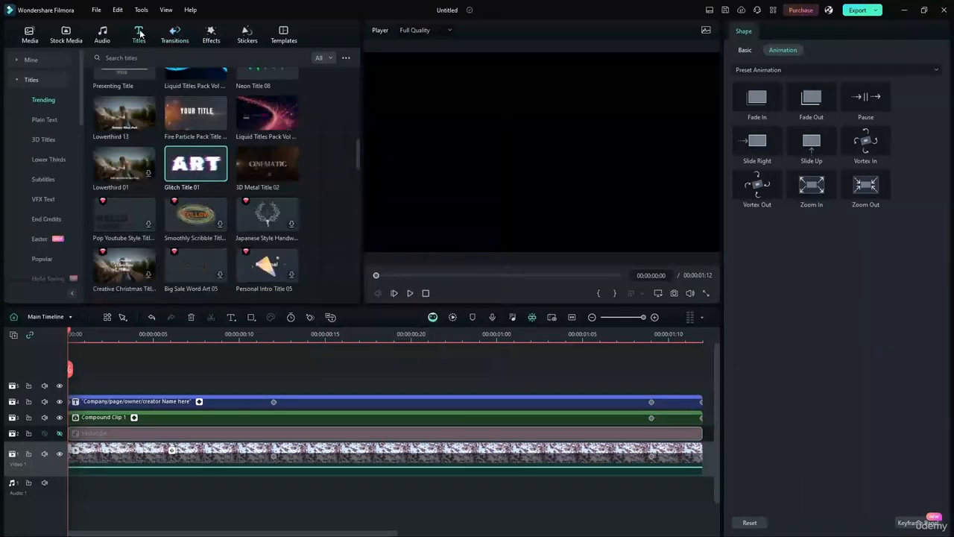
pyautogui.click(17, 80)
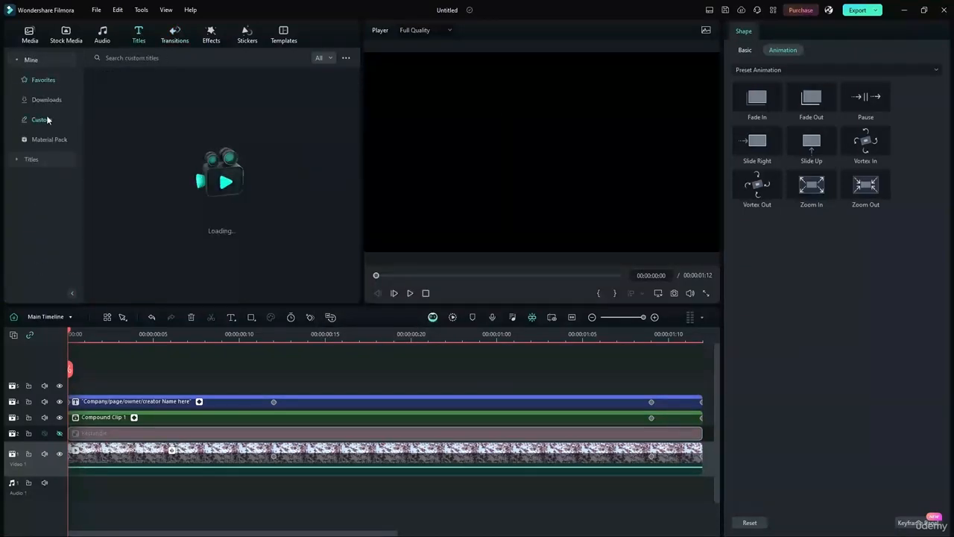
pyautogui.click(41, 119)
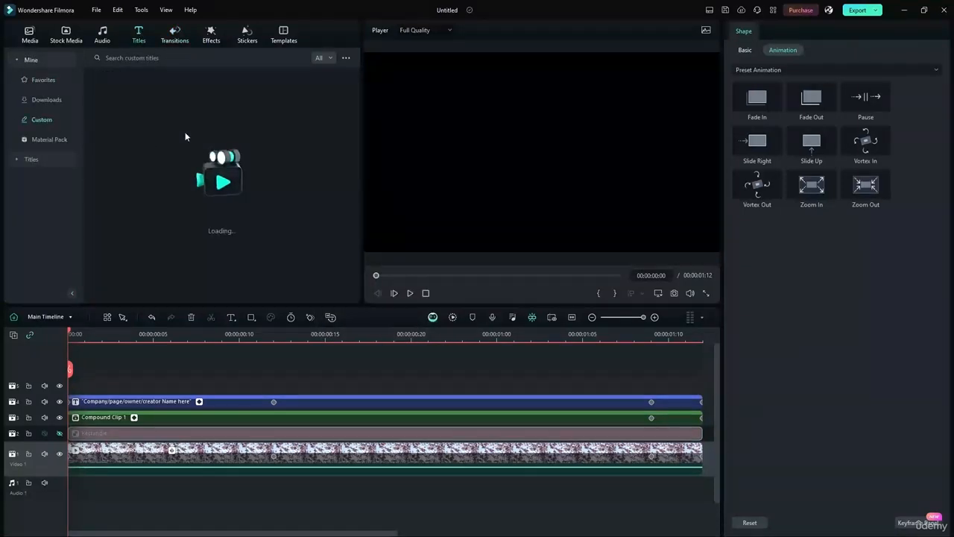
pyautogui.click(265, 350)
pyautogui.rightClick(256, 364)
pyautogui.click(122, 391)
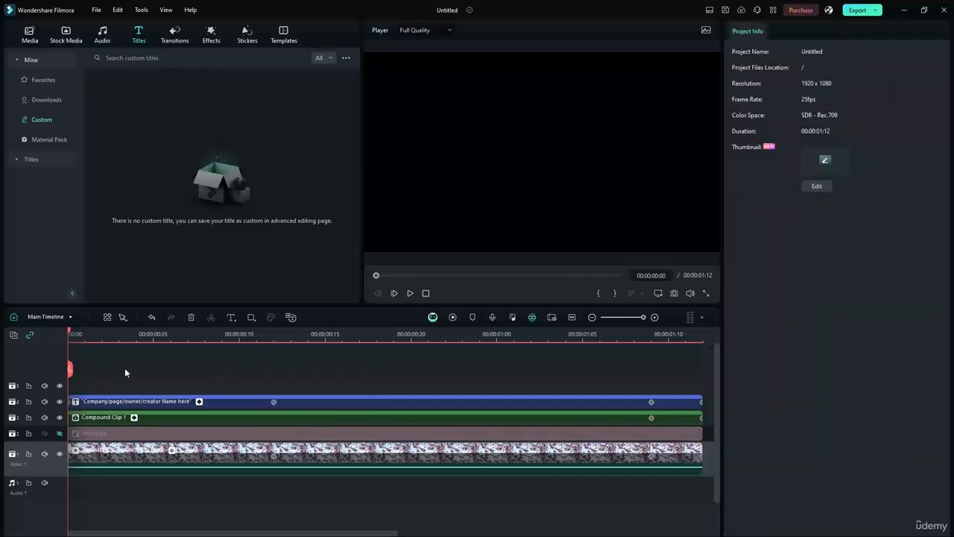
pyautogui.rightClick(137, 381)
pyautogui.rightClick(136, 493)
pyautogui.click(125, 508)
# Save the opening black video frame as the project thumbnail.
pyautogui.click(815, 186)
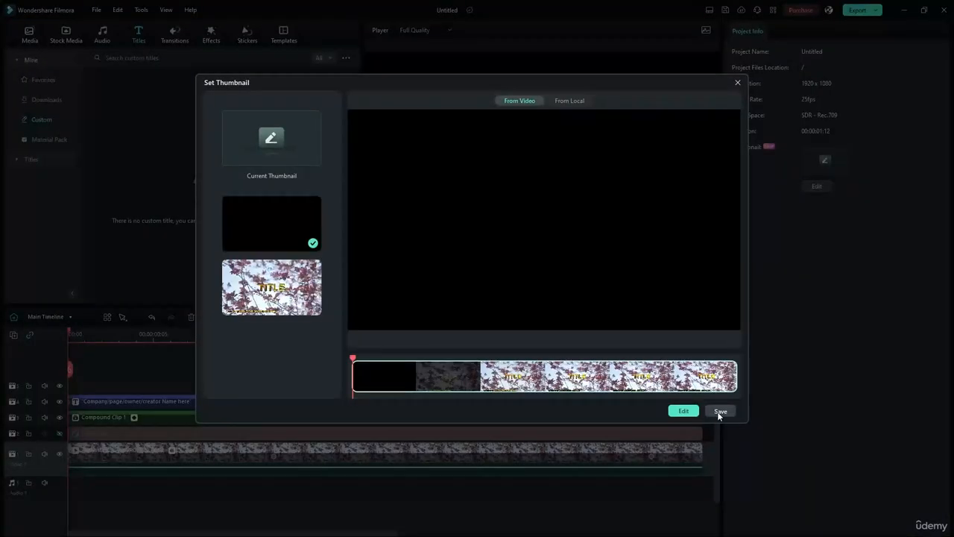
pyautogui.click(719, 412)
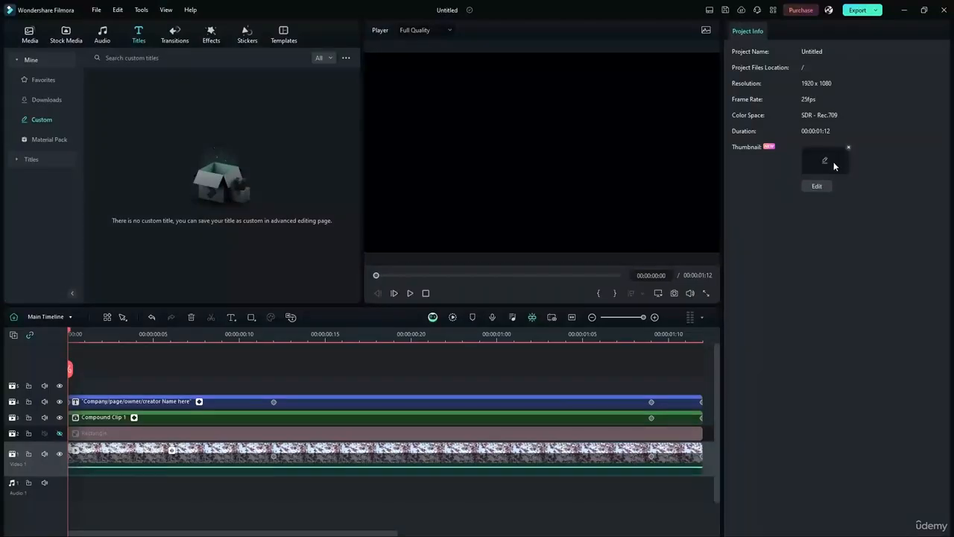
pyautogui.click(824, 166)
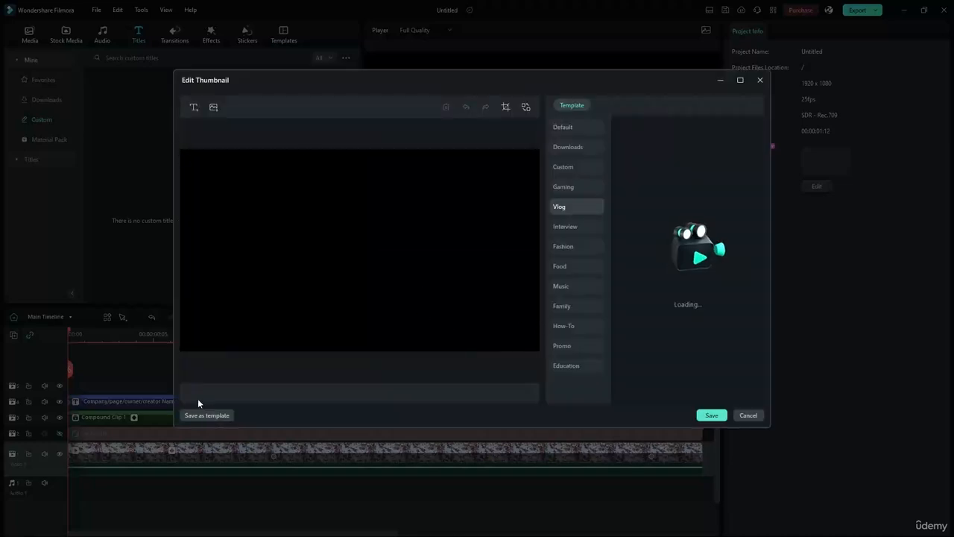
pyautogui.click(460, 341)
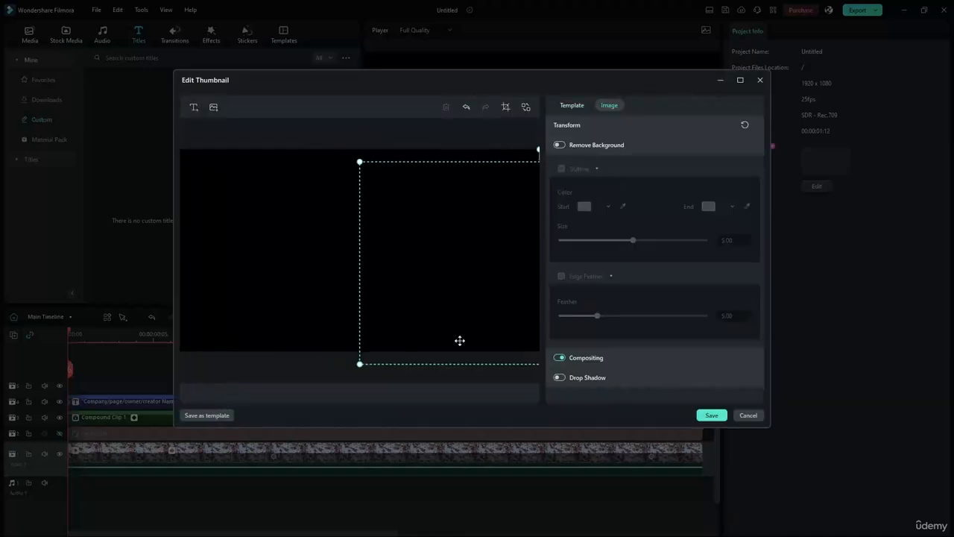
pyautogui.moveTo(355, 270); pyautogui.dragTo(224, 270)
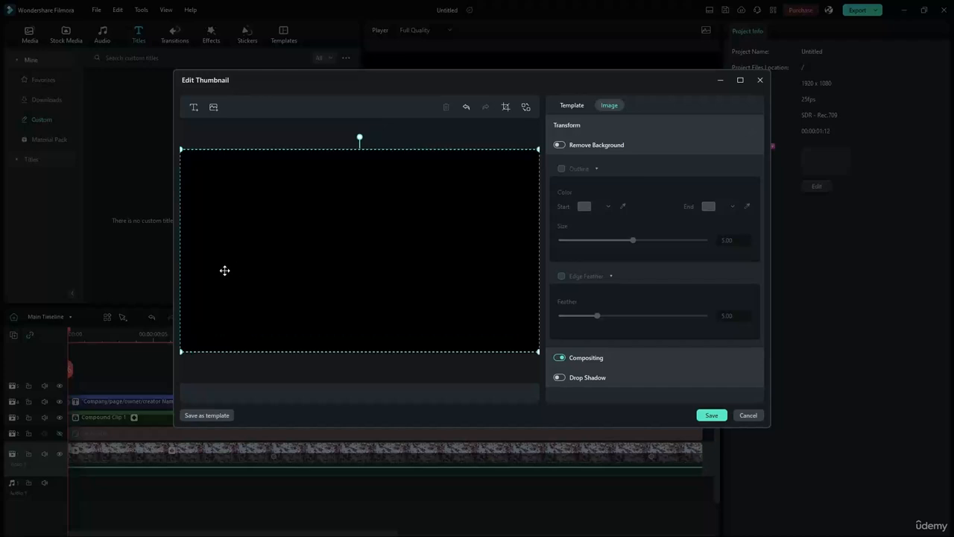
pyautogui.click(572, 106)
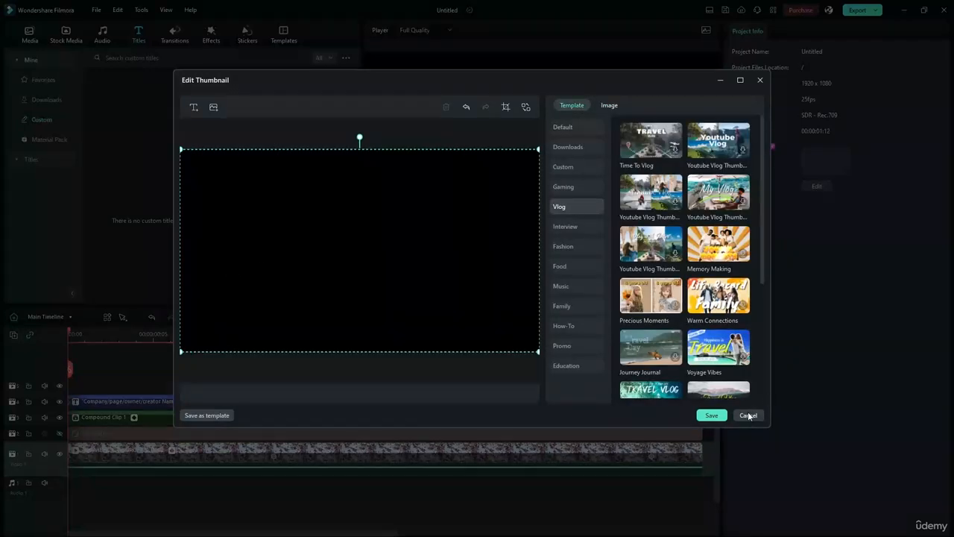
pyautogui.click(748, 415)
pyautogui.click(555, 254)
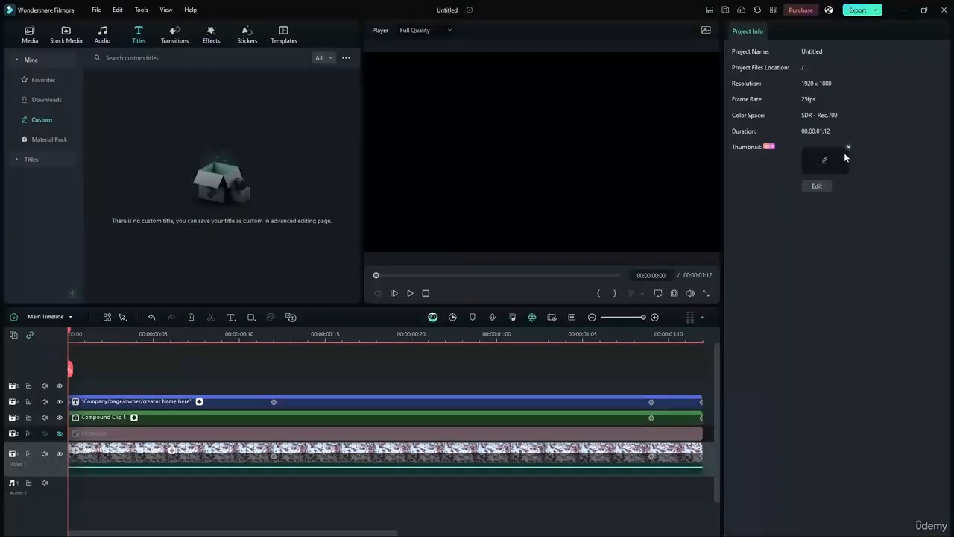
# Delete the project thumbnail.
pyautogui.click(848, 144)
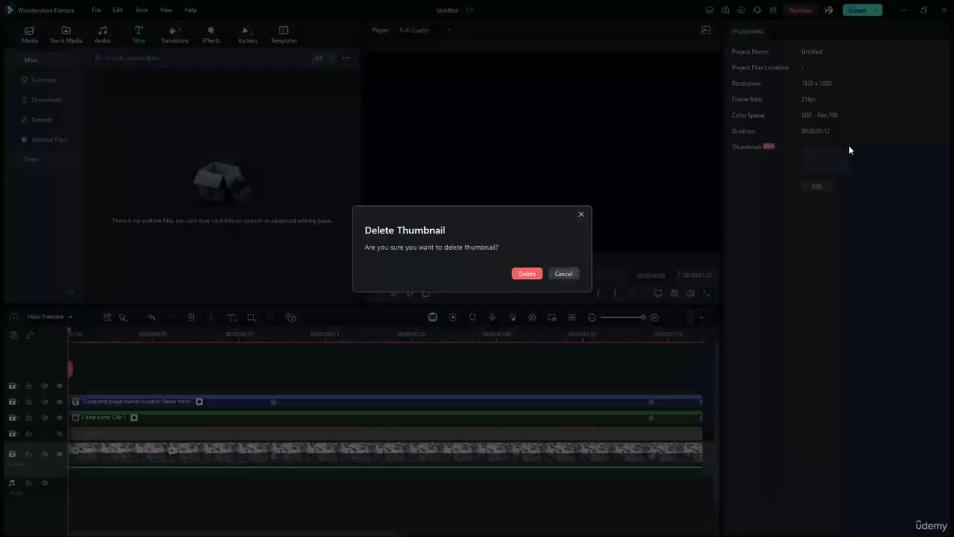
pyautogui.click(526, 274)
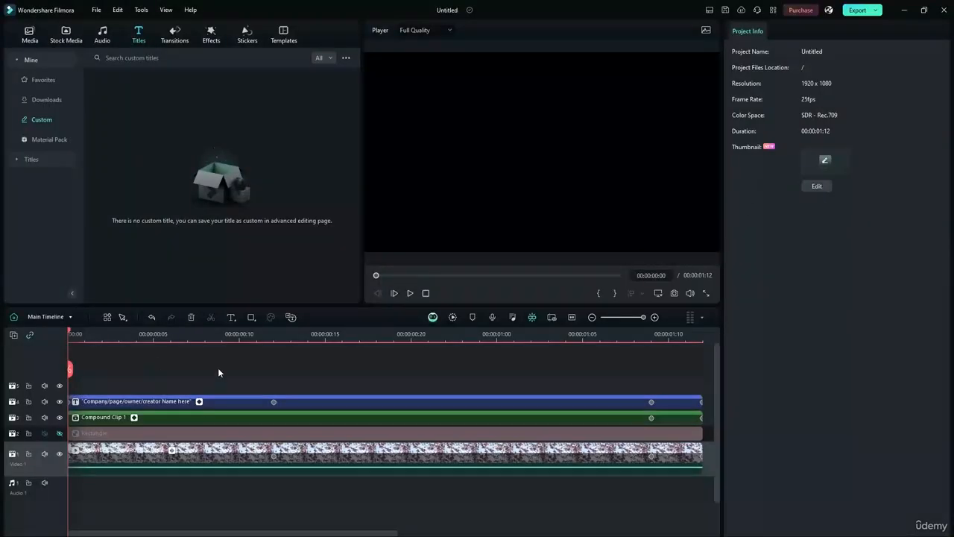
pyautogui.rightClick(302, 360)
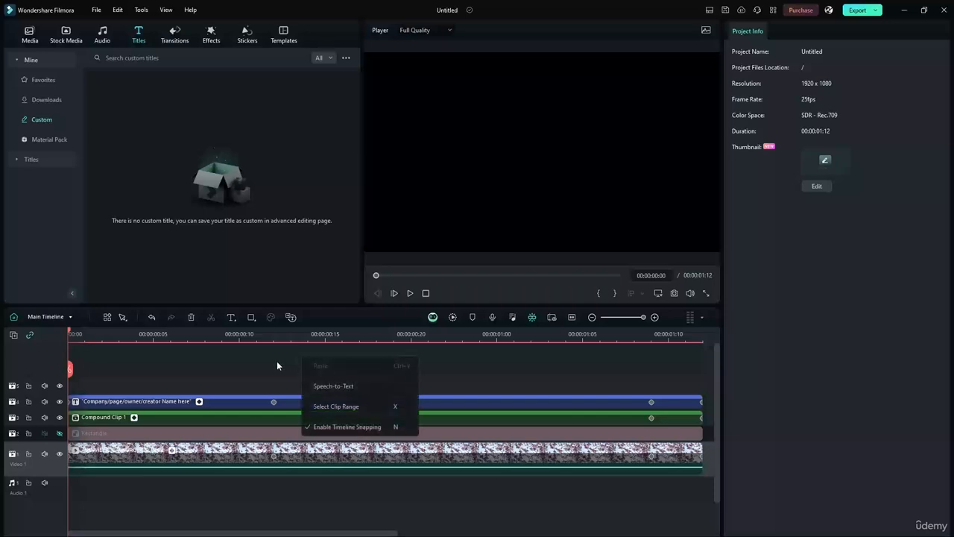
pyautogui.click(251, 365)
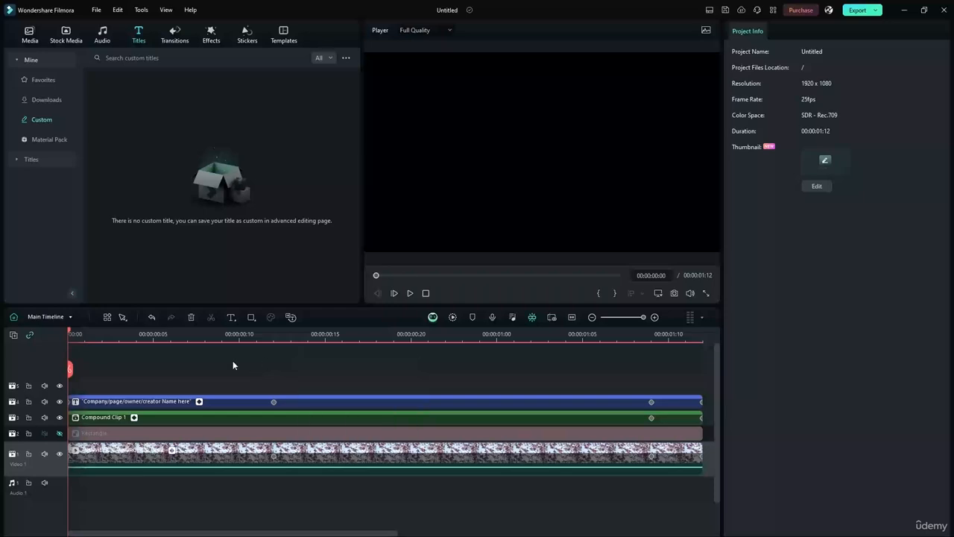
# Move the playhead to 00:00:00:11 and check the timeline, company name title and all clips together for a save-as-custom option.
pyautogui.moveTo(69, 366); pyautogui.dragTo(255, 373)
pyautogui.rightClick(324, 372)
pyautogui.click(276, 402)
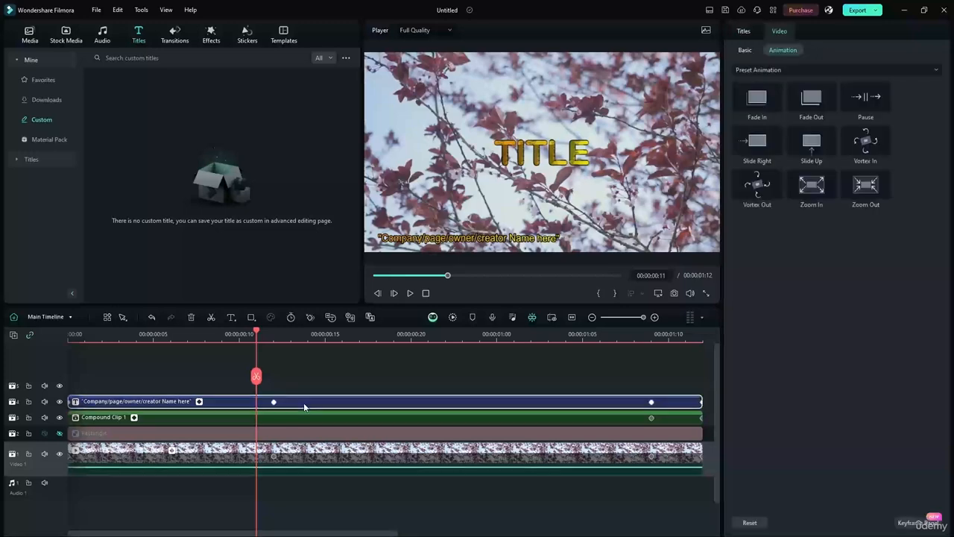
pyautogui.rightClick(304, 401)
pyautogui.click(288, 355)
pyautogui.rightClick(295, 379)
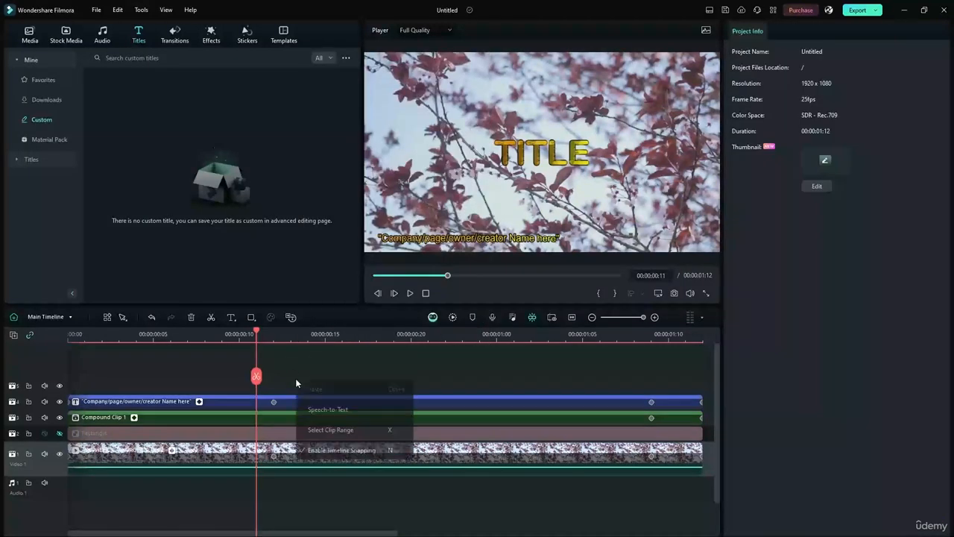
pyautogui.click(300, 377)
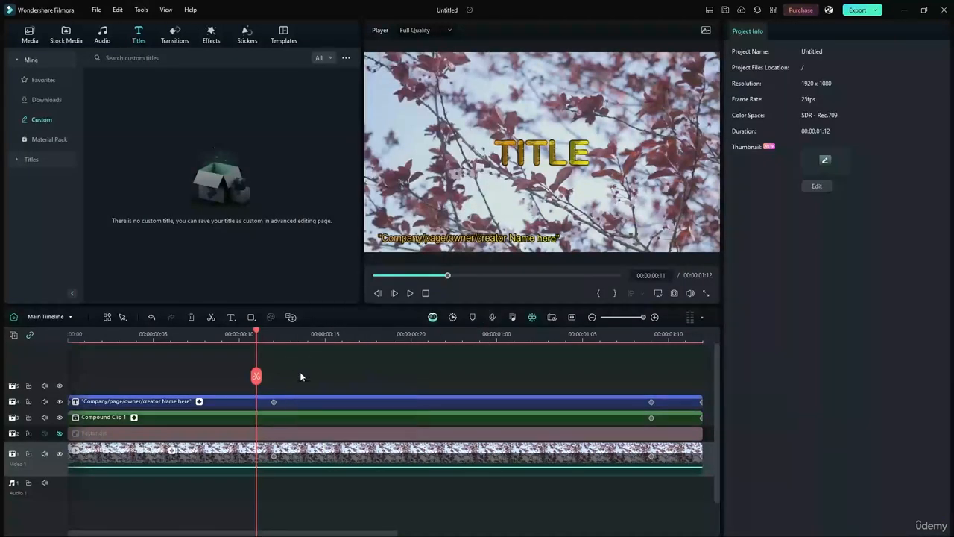
pyautogui.hotkey('ctrl', 'a')
pyautogui.rightClick(320, 448)
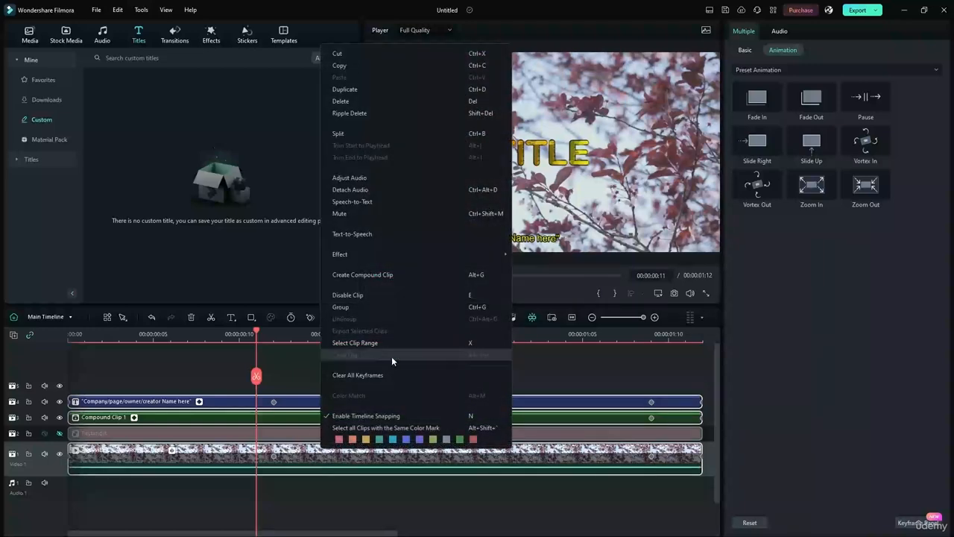
pyautogui.click(300, 342)
# Open the company name title for advanced text editing and return its preview to the start.
pyautogui.click(326, 401)
pyautogui.rightClick(340, 371)
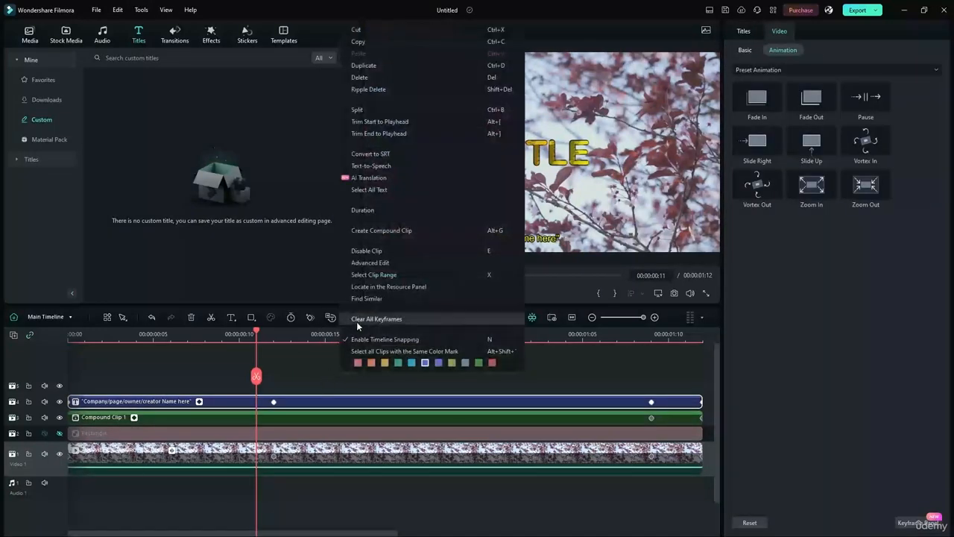
pyautogui.click(379, 260)
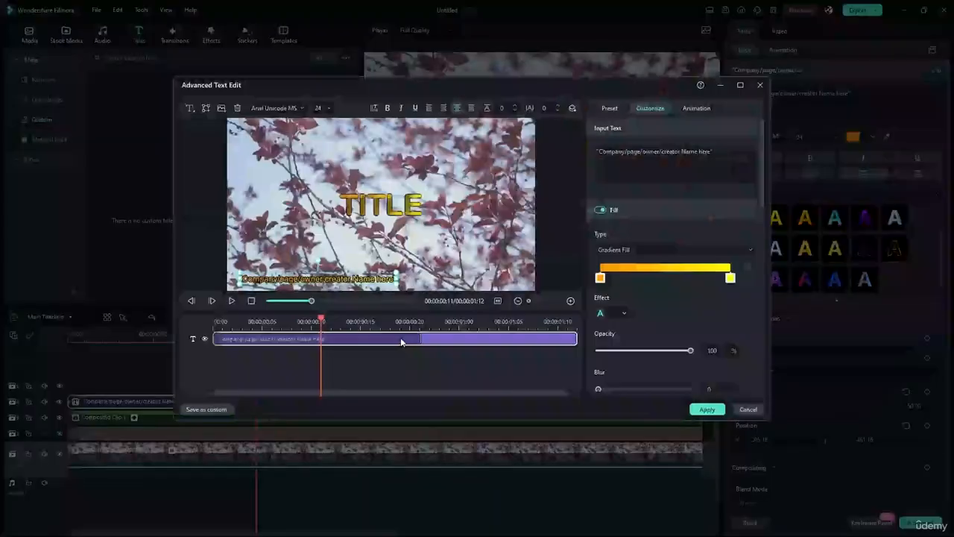
pyautogui.moveTo(322, 319); pyautogui.dragTo(185, 326)
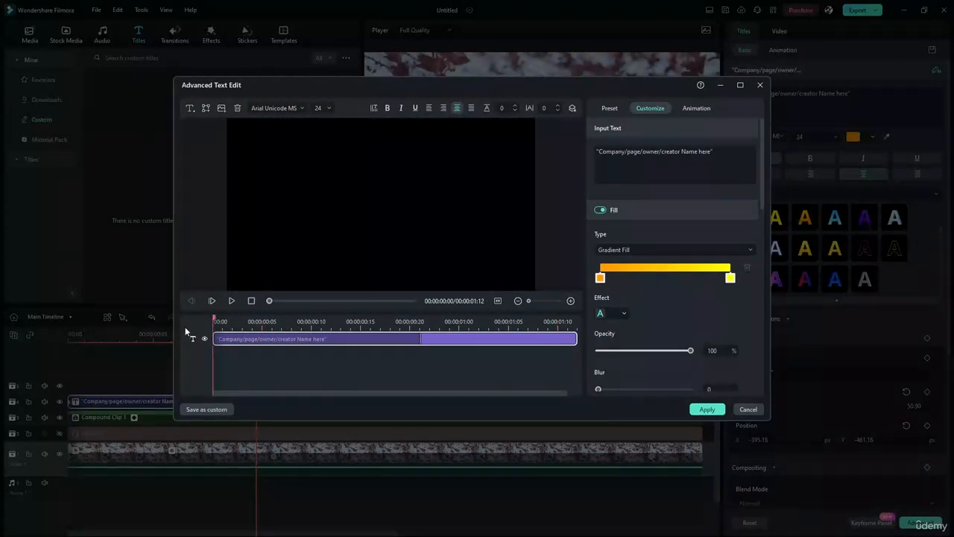
# Save the company name title as a custom preset named "Class Project 1 Template" and apply the advanced text edit.
pyautogui.click(204, 409)
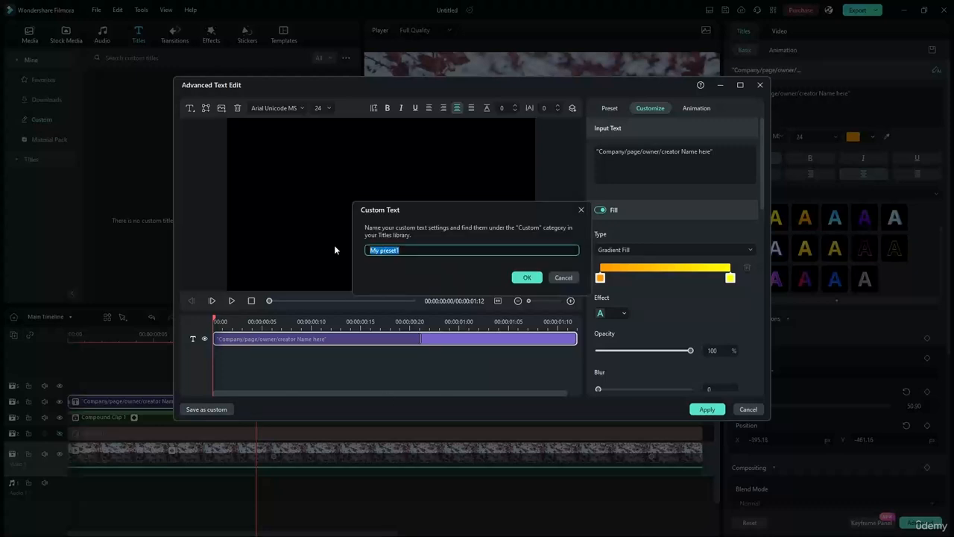
pyautogui.write('Class Pro')
pyautogui.write('ject')
pyautogui.write(' 1 1')
pyautogui.write('emplate')
pyautogui.click(527, 277)
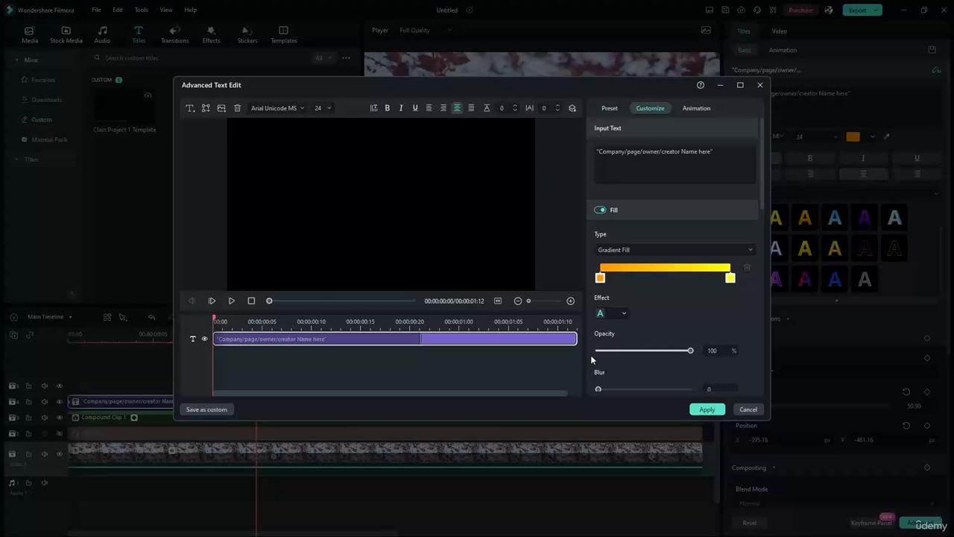
pyautogui.click(707, 410)
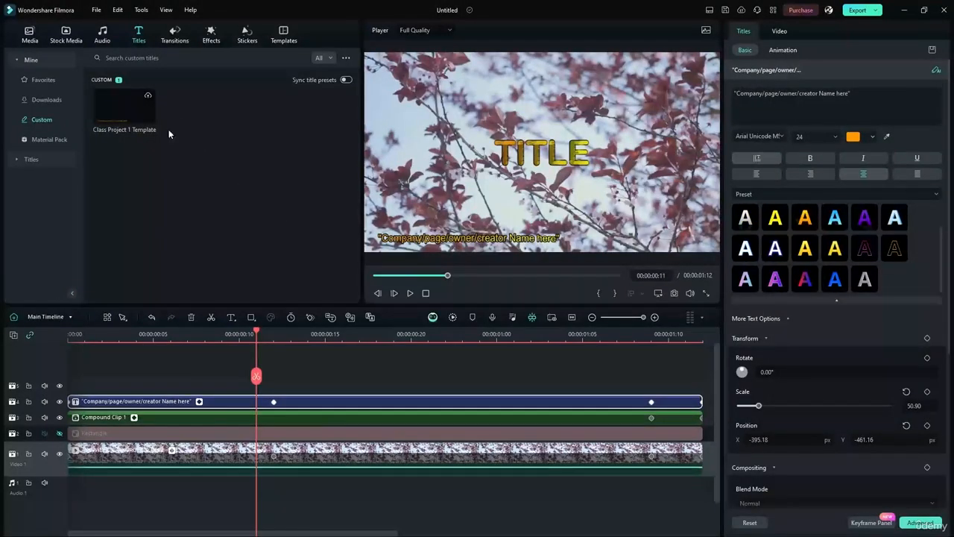
# Delete all clips from the timeline and place the Class Project 1 Template at the start of Video 1.
pyautogui.click(138, 108)
pyautogui.moveTo(154, 493); pyautogui.dragTo(587, 316)
pyautogui.press('Delete')
pyautogui.moveTo(137, 118); pyautogui.dragTo(72, 450)
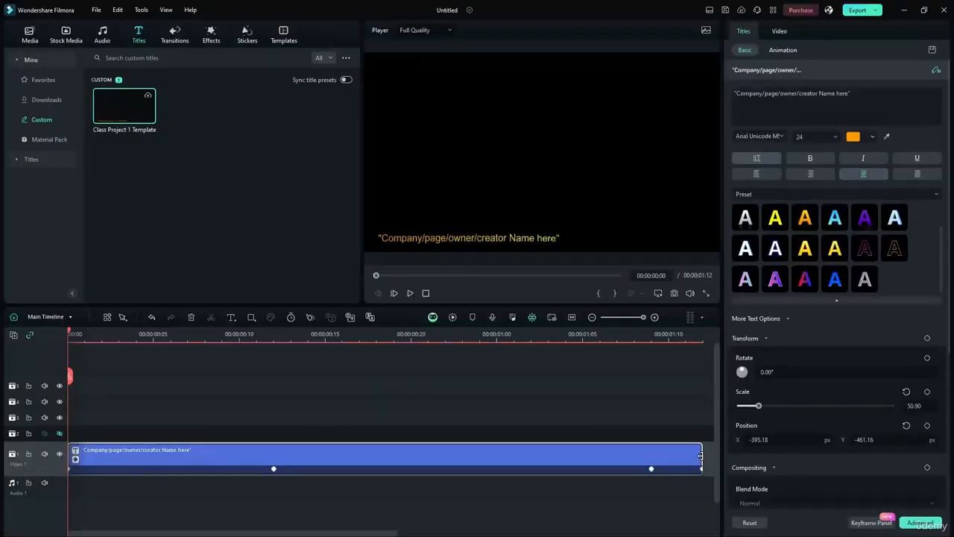
# Try shortening the placed title clip to 15 frames and restore its full length of 00:00:01:12.
pyautogui.moveTo(700, 454); pyautogui.dragTo(547, 448)
pyautogui.hotkey('ctrl', 'z')
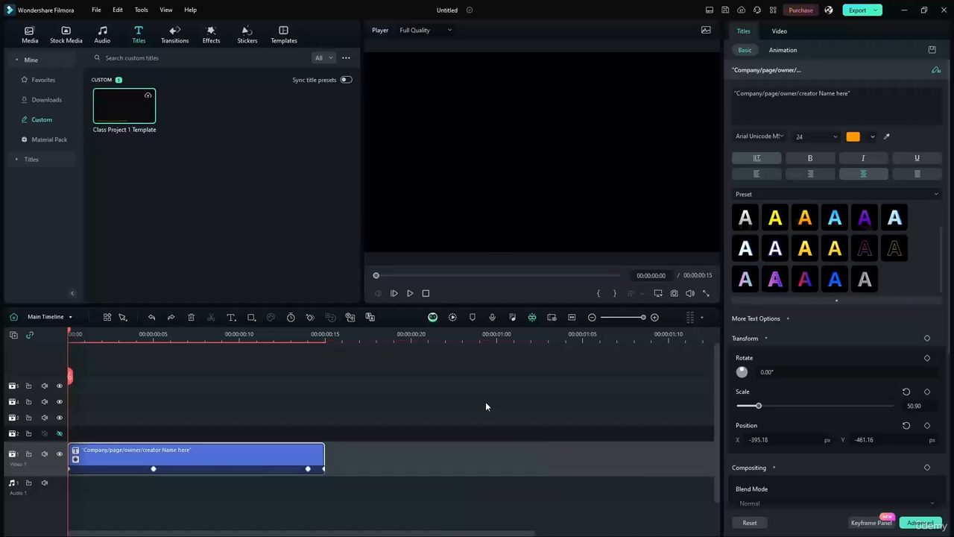
pyautogui.hotkey('ctrl', 'y')
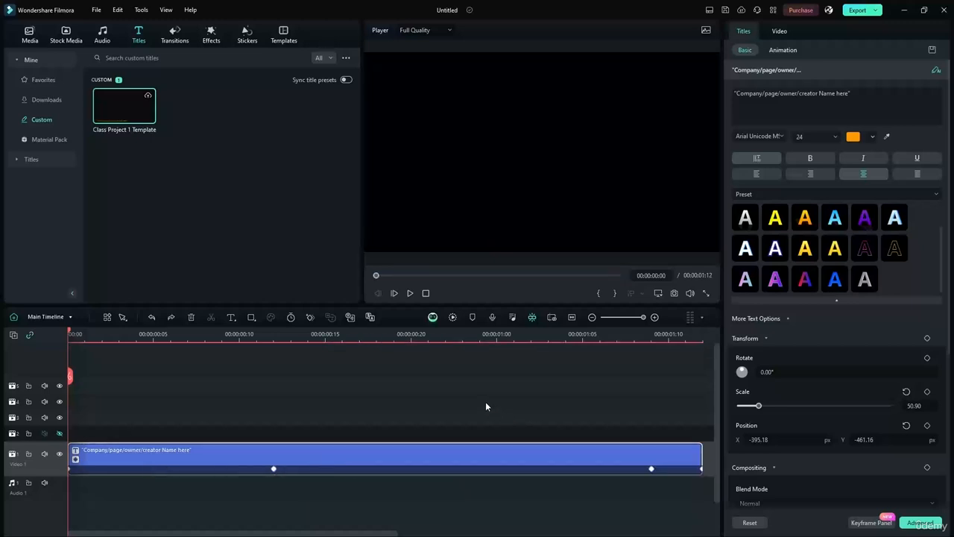
# Play the placed title repeatedly and preview the Class Project 1 Template from the custom titles library.
pyautogui.click(409, 293)
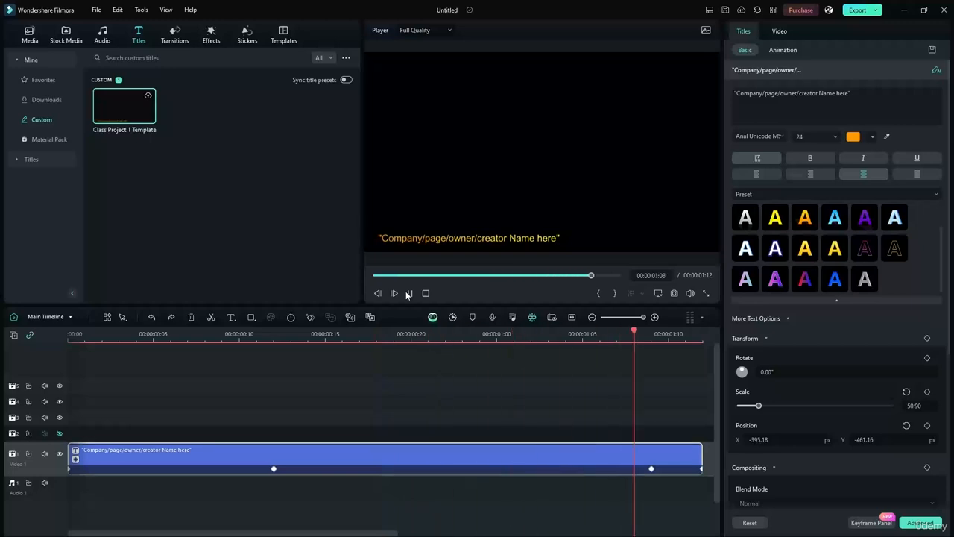
pyautogui.click(408, 294)
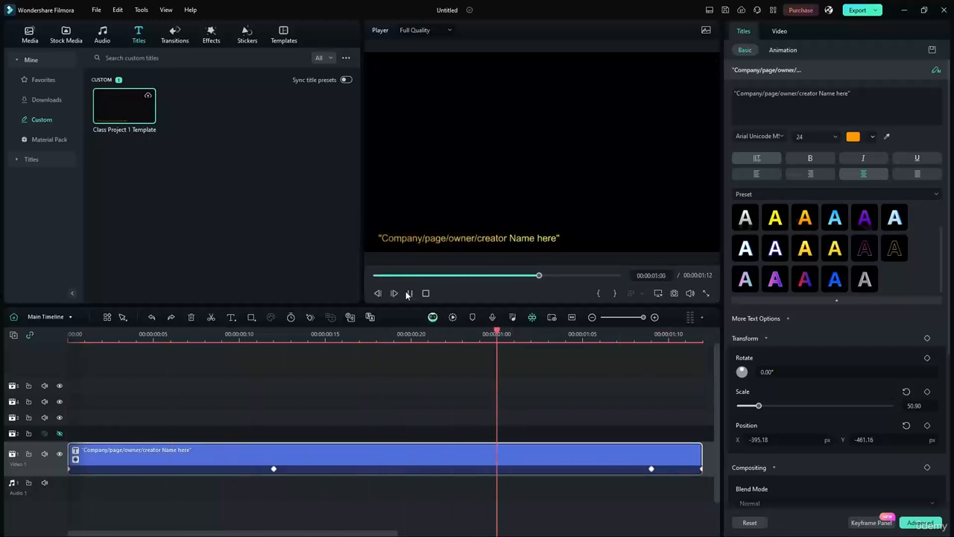
pyautogui.click(409, 294)
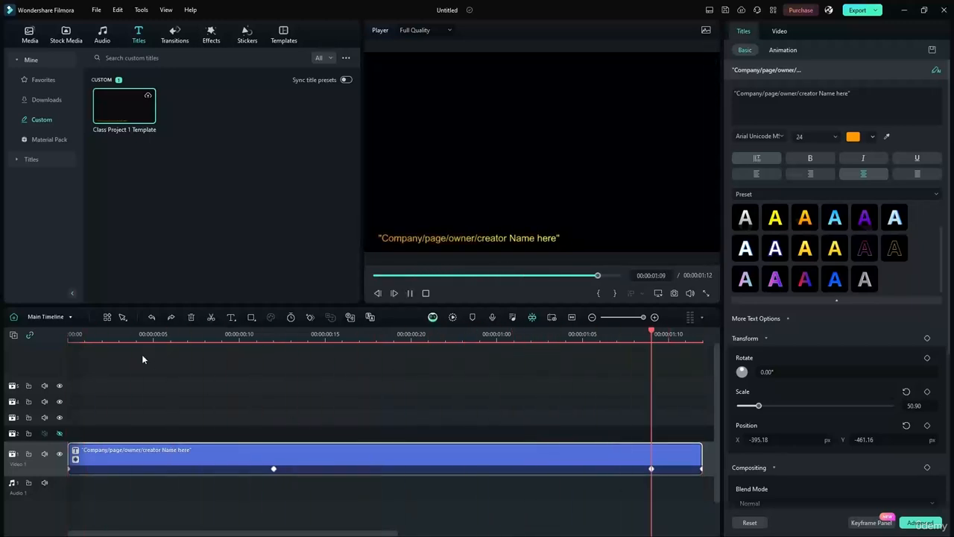
pyautogui.click(120, 104)
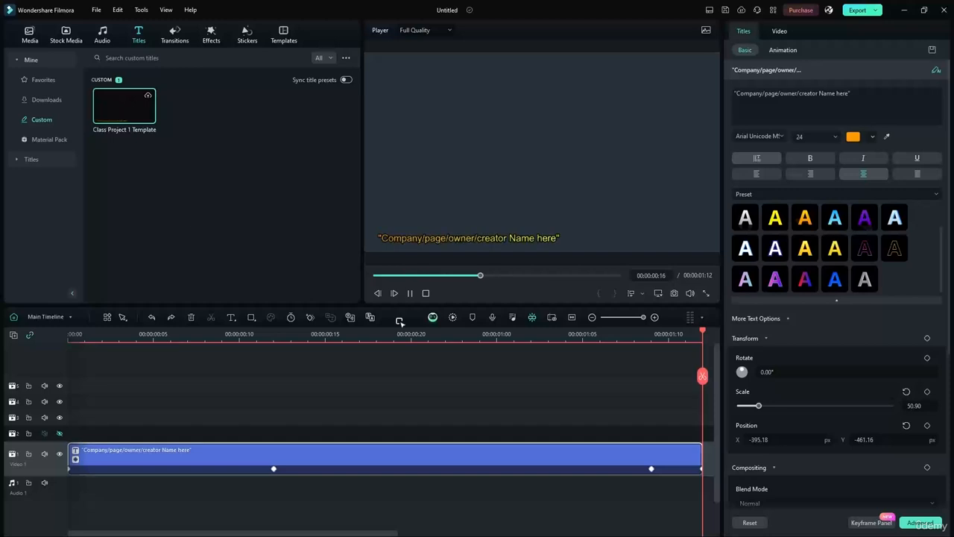
# Check the placed title clip's available commands and the template library for a way to save the whole composition.
pyautogui.rightClick(124, 457)
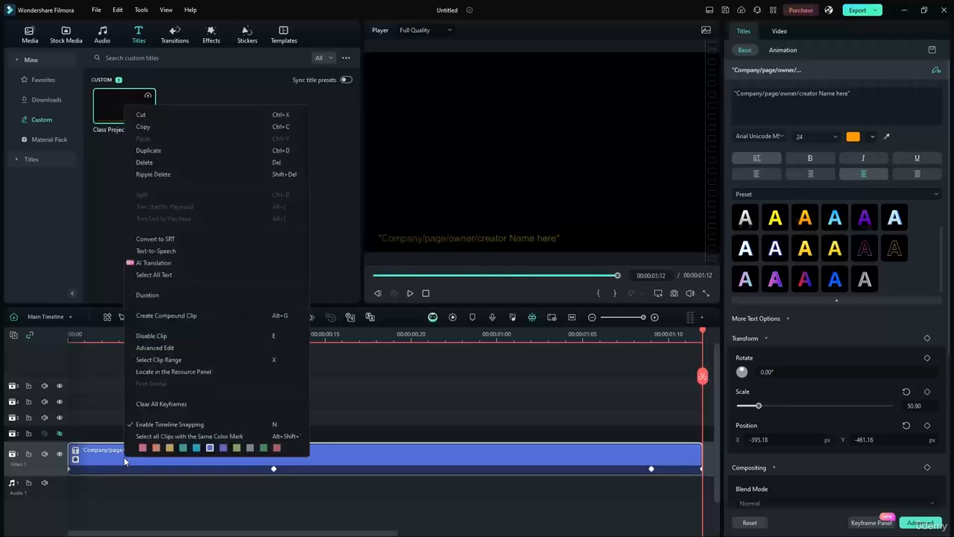
pyautogui.click(97, 414)
pyautogui.click(142, 453)
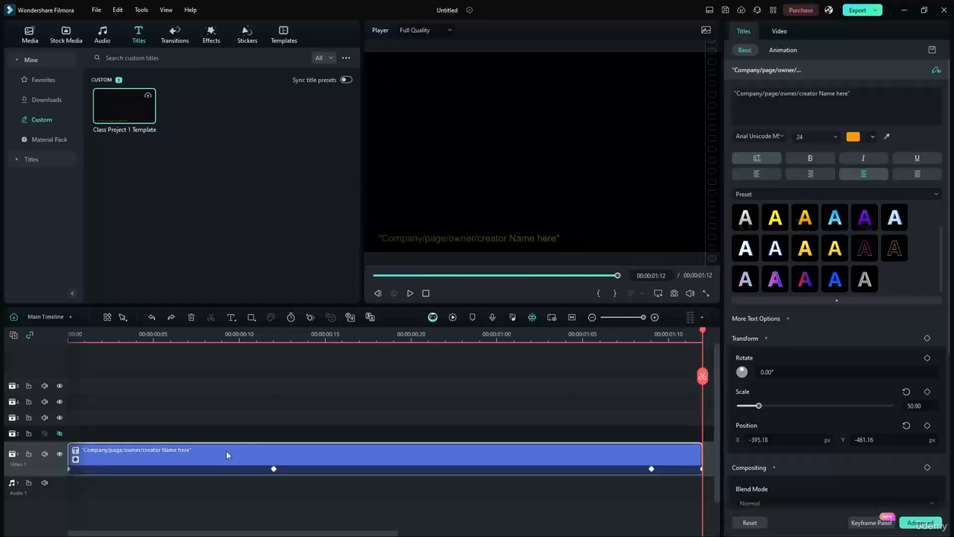
pyautogui.click(283, 35)
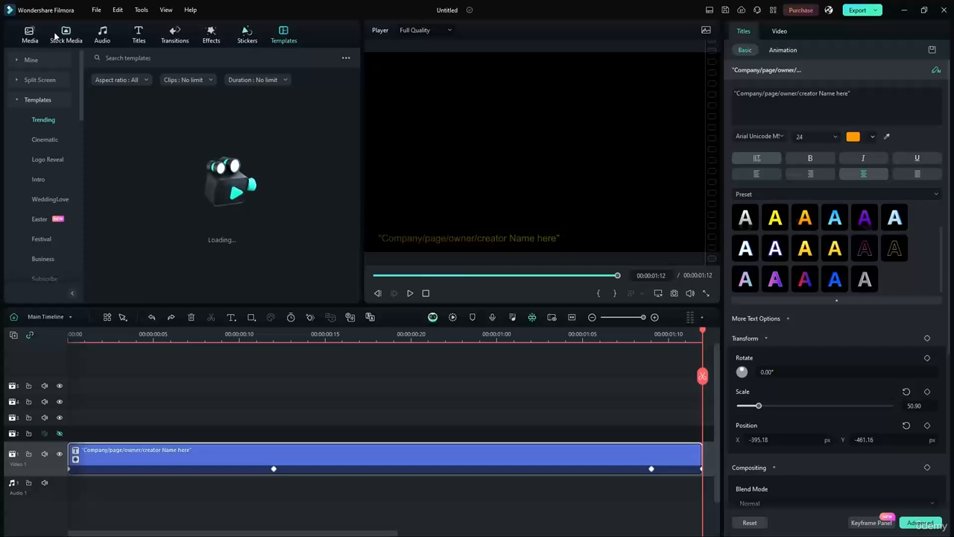
pyautogui.click(138, 34)
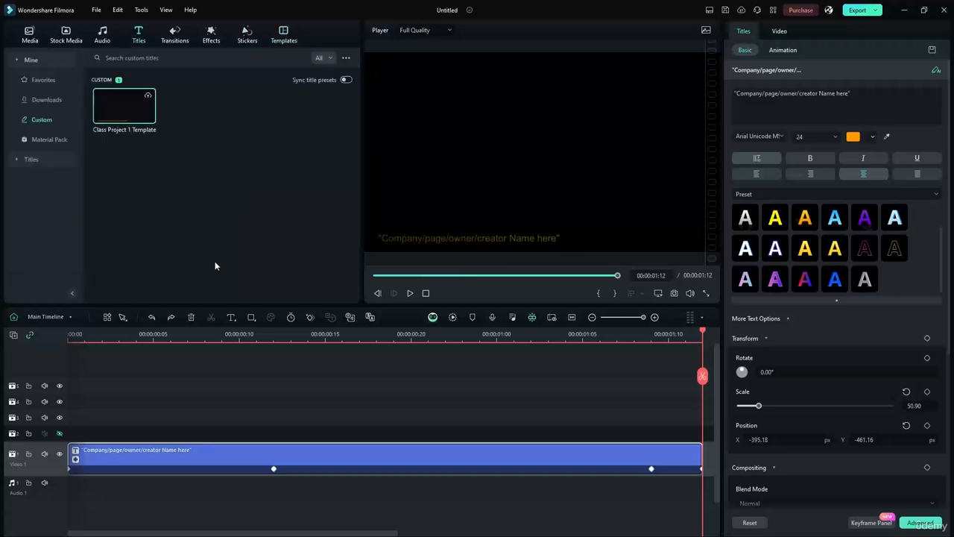
# Undo the preset placement and the deletion of the original timeline clips.
pyautogui.click(256, 392)
pyautogui.hotkey('ctrl', 'z')
pyautogui.hotkey('ctrl', 'z')
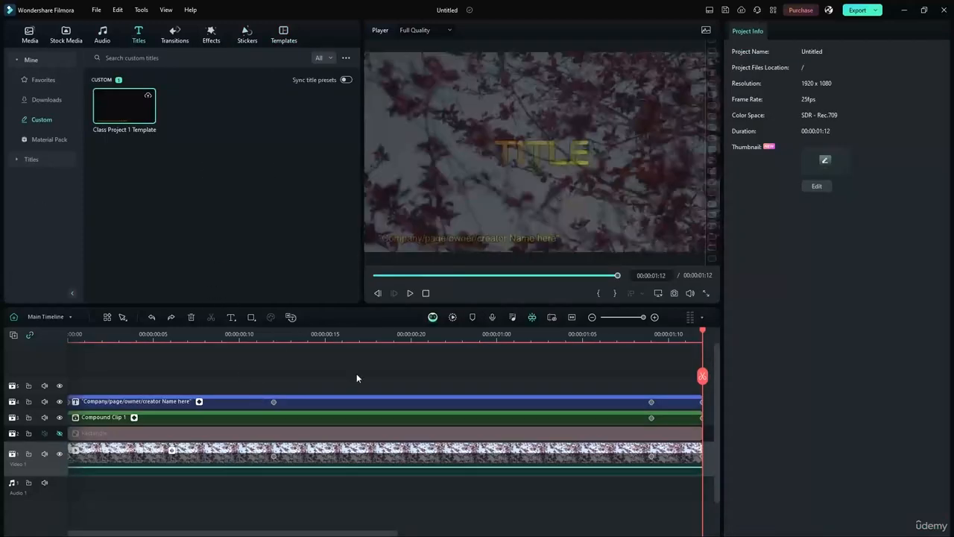
# Check the template library again and delete the Class Project 1 Template from the custom titles library.
pyautogui.click(283, 35)
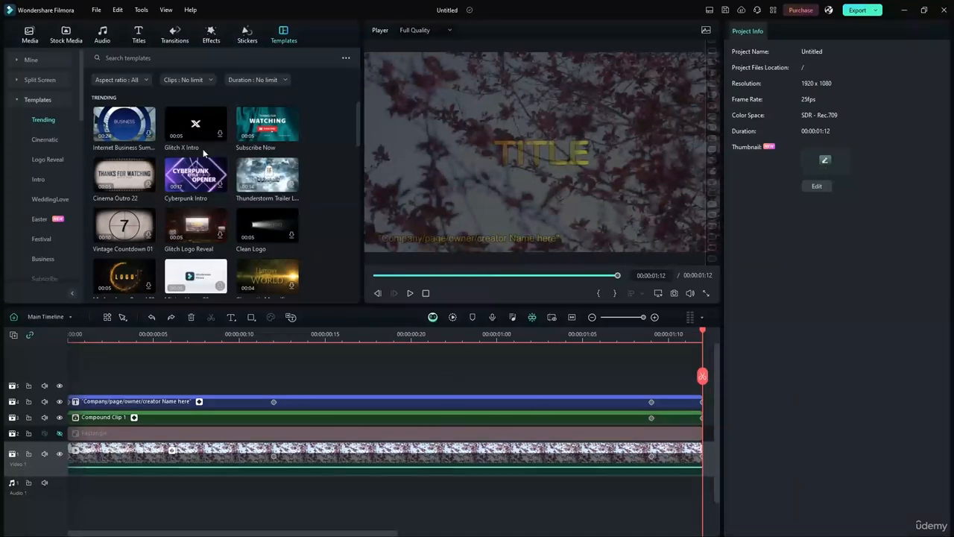
pyautogui.click(140, 35)
pyautogui.click(124, 106)
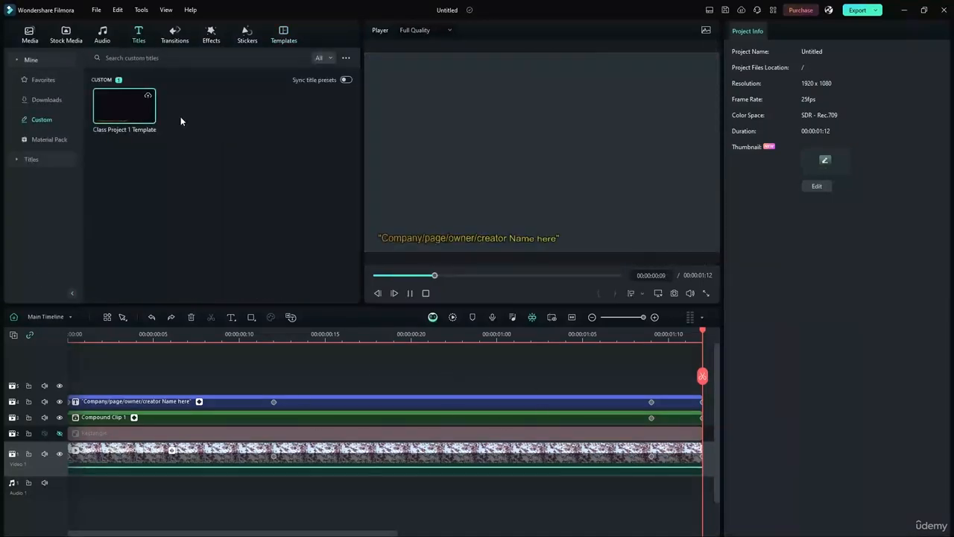
pyautogui.press('Delete')
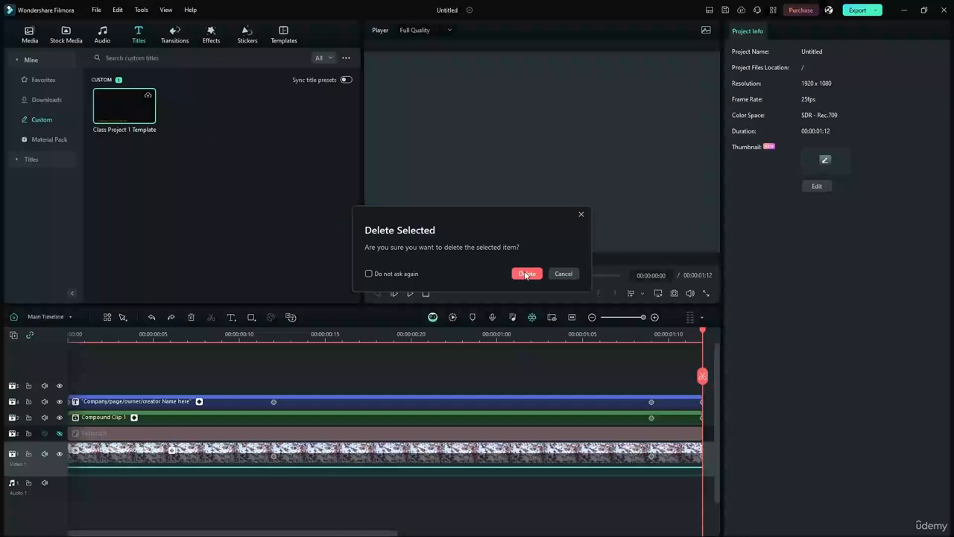
pyautogui.click(528, 273)
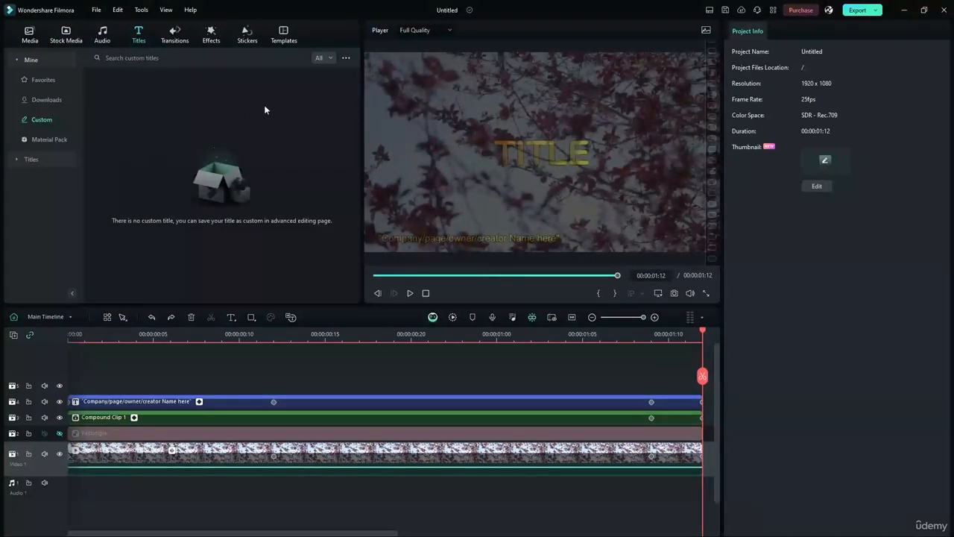
# Preview the blue Liquid Titles Pack title from the trending titles and place it on a track above the company name title.
pyautogui.click(135, 35)
pyautogui.scroll(-5, 254, 176)
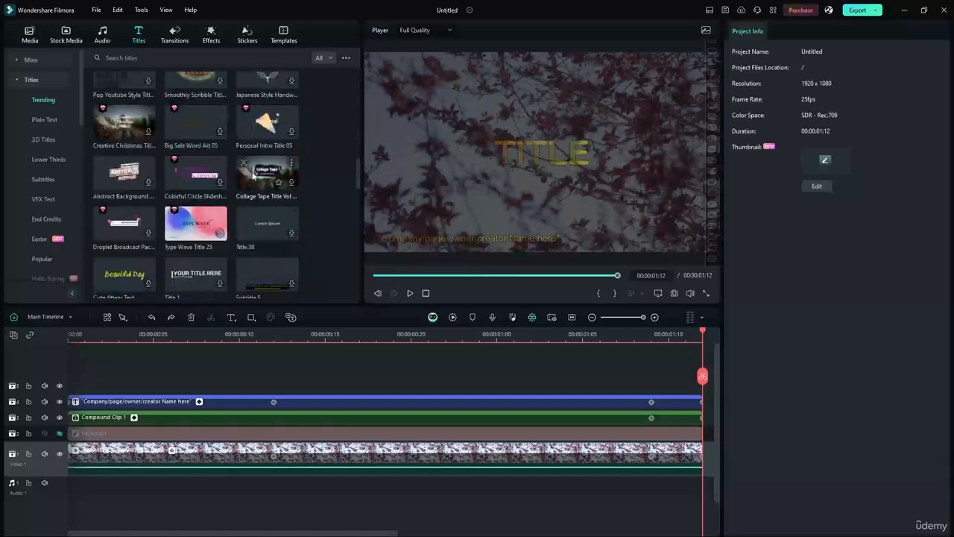
pyautogui.scroll(5, 253, 176)
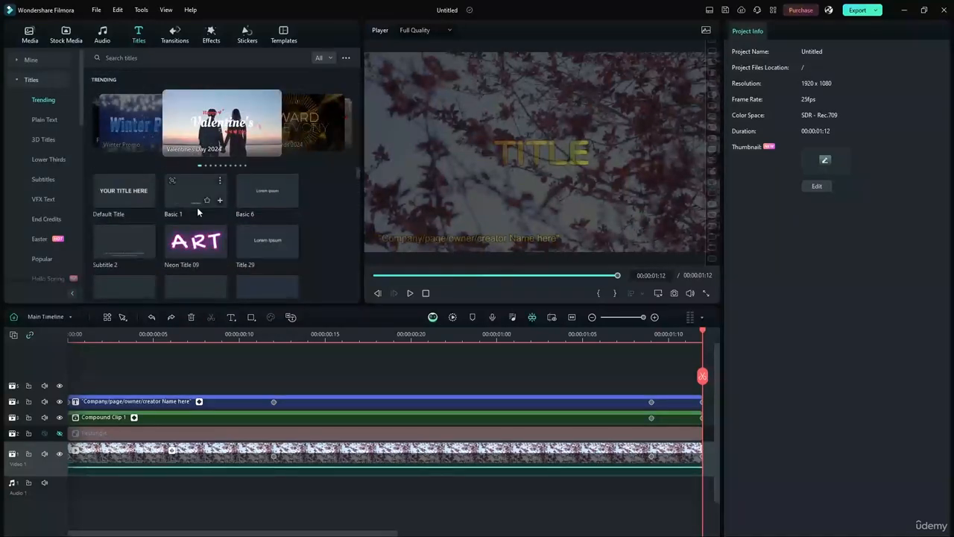
pyautogui.scroll(-6, 197, 207)
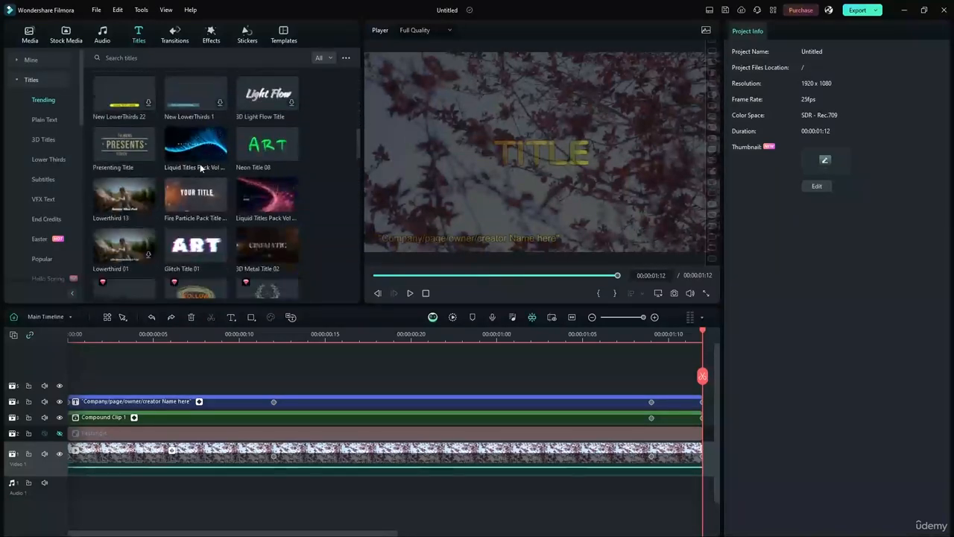
pyautogui.click(200, 167)
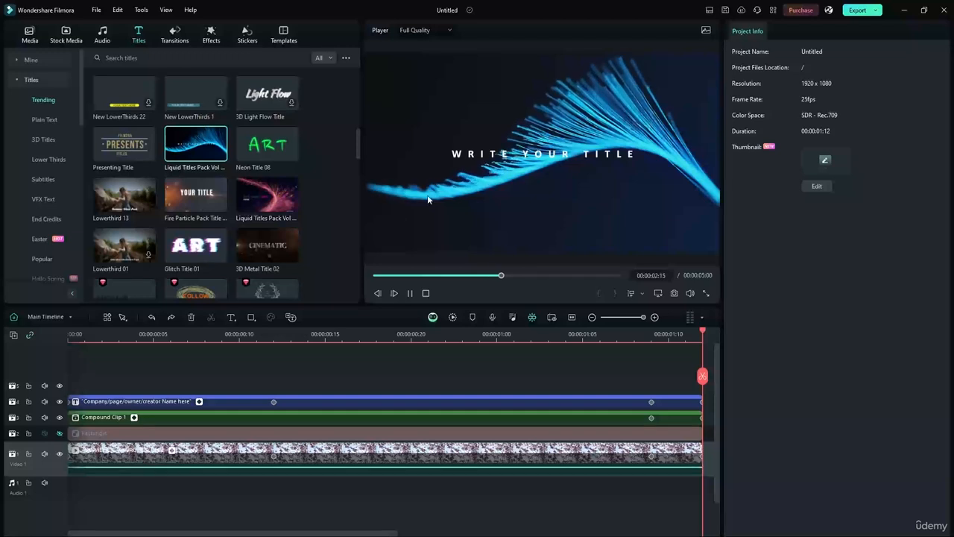
pyautogui.moveTo(195, 145); pyautogui.dragTo(136, 391)
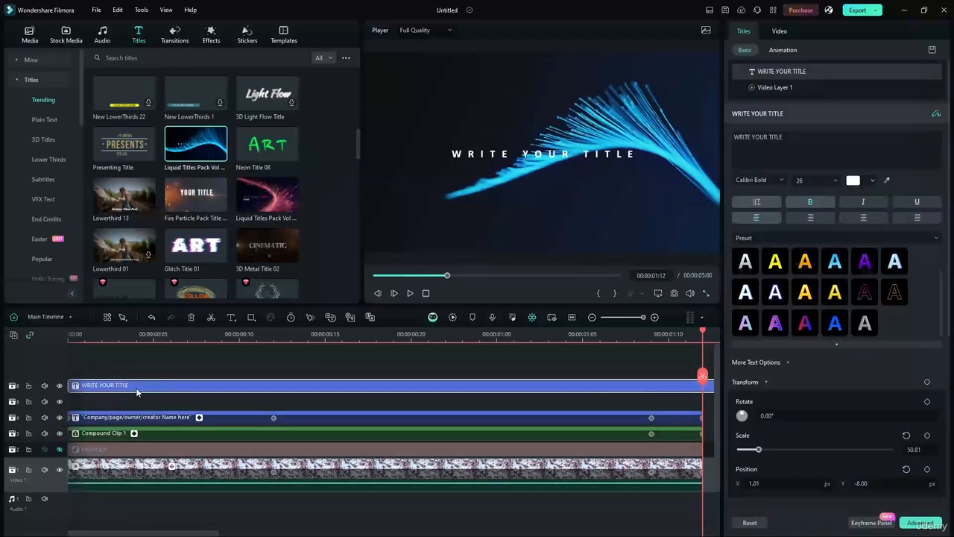
# Inspect the text and preset video layers of the placed blue stock title in advanced text editing, discarding any changes.
pyautogui.rightClick(243, 388)
pyautogui.click(268, 296)
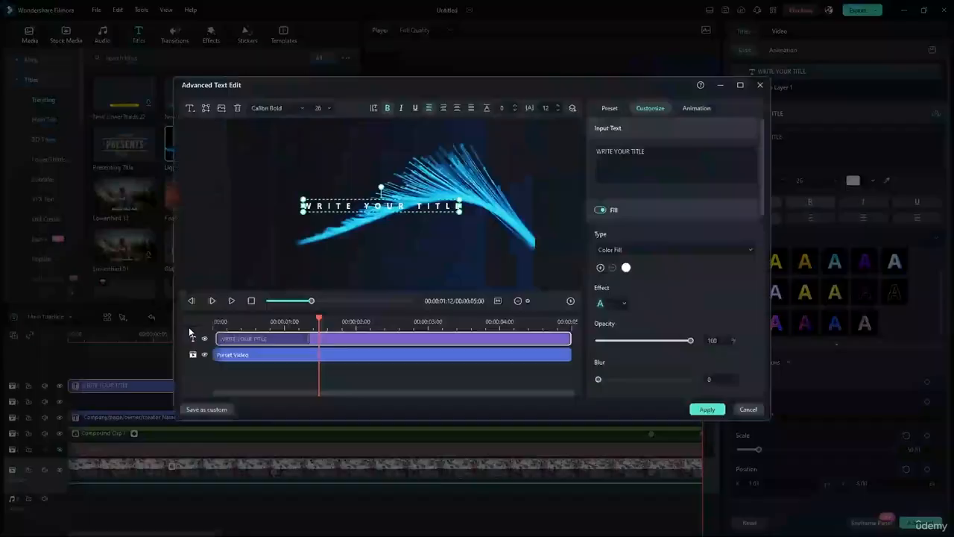
pyautogui.click(255, 355)
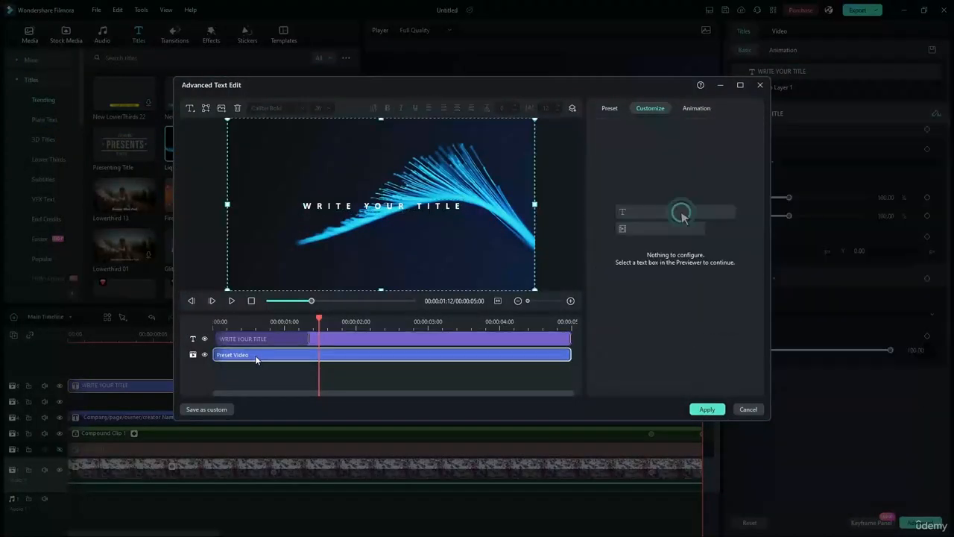
pyautogui.click(330, 343)
pyautogui.click(324, 356)
pyautogui.click(336, 342)
pyautogui.click(337, 355)
pyautogui.click(338, 342)
pyautogui.click(332, 356)
pyautogui.click(335, 342)
pyautogui.click(337, 355)
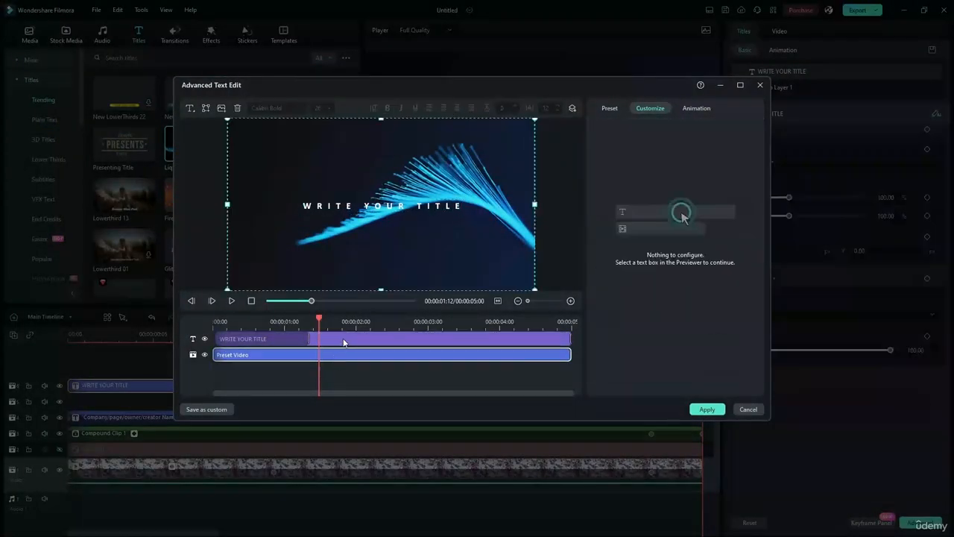
pyautogui.click(750, 413)
# Delete the blue Liquid Titles Pack title from the timeline.
pyautogui.click(271, 361)
pyautogui.click(247, 383)
pyautogui.press('Delete')
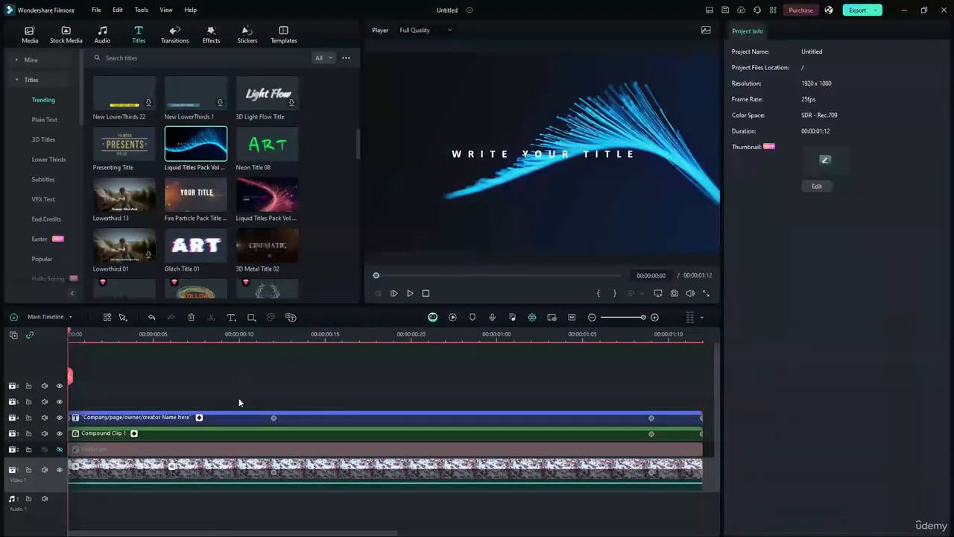
# Select all the timeline clips together and check which commands are available for them.
pyautogui.moveTo(347, 379); pyautogui.dragTo(222, 489)
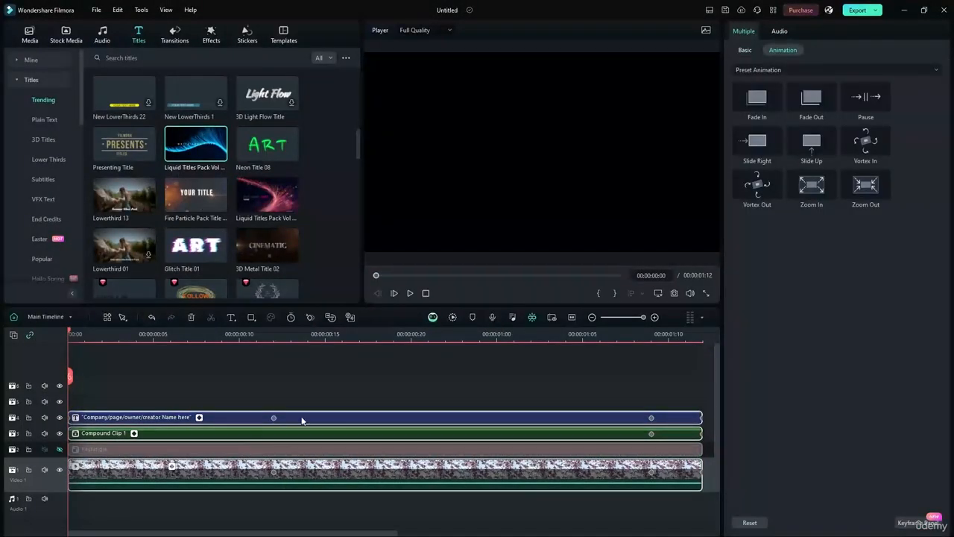
pyautogui.rightClick(288, 417)
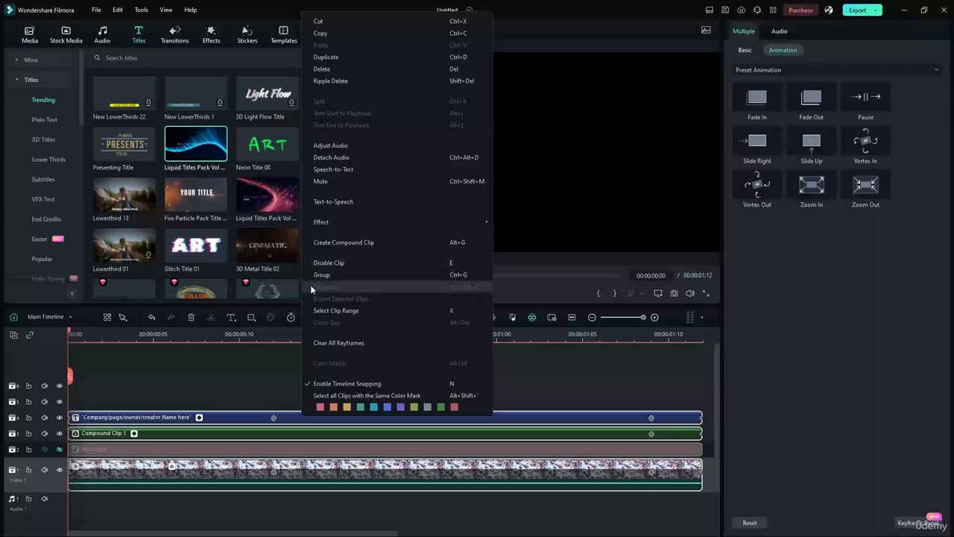
pyautogui.click(345, 310)
pyautogui.click(313, 388)
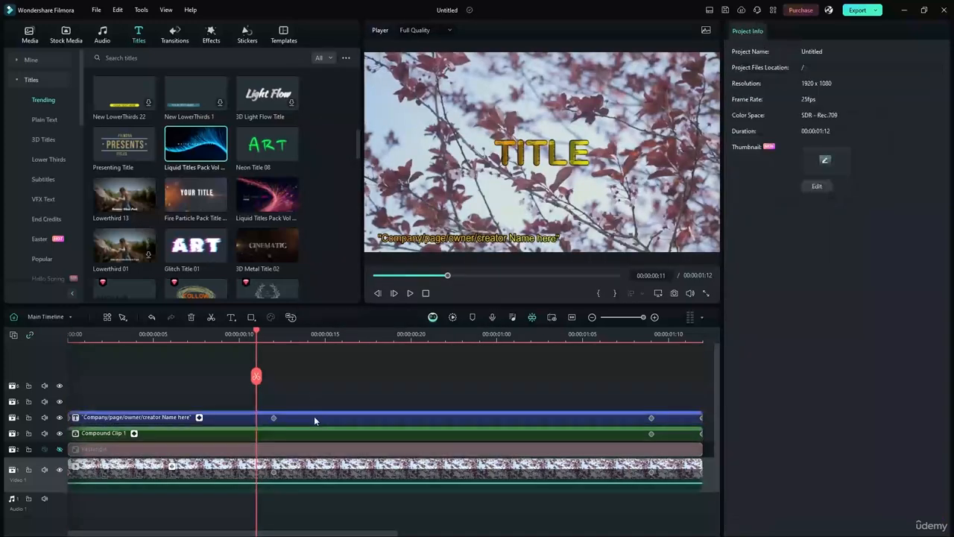
# Examine the company name title's layers and save option in advanced text editing, closing it without applying anything.
pyautogui.rightClick(314, 416)
pyautogui.click(345, 306)
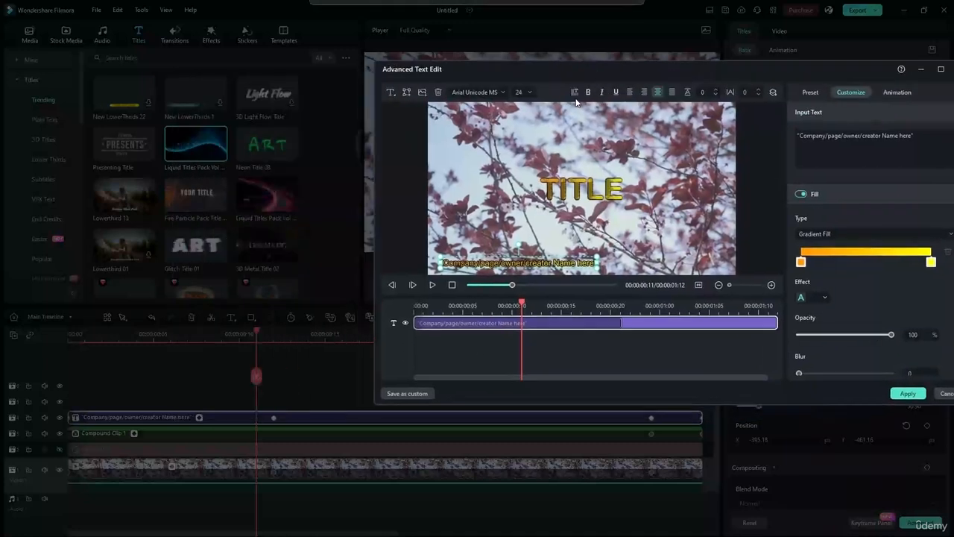
pyautogui.click(939, 397)
pyautogui.click(430, 432)
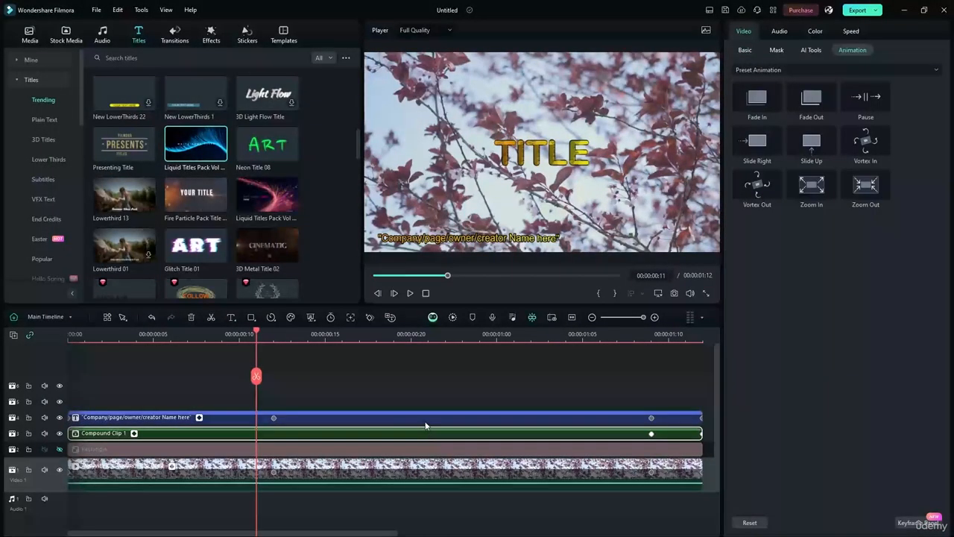
pyautogui.click(406, 417)
pyautogui.rightClick(406, 416)
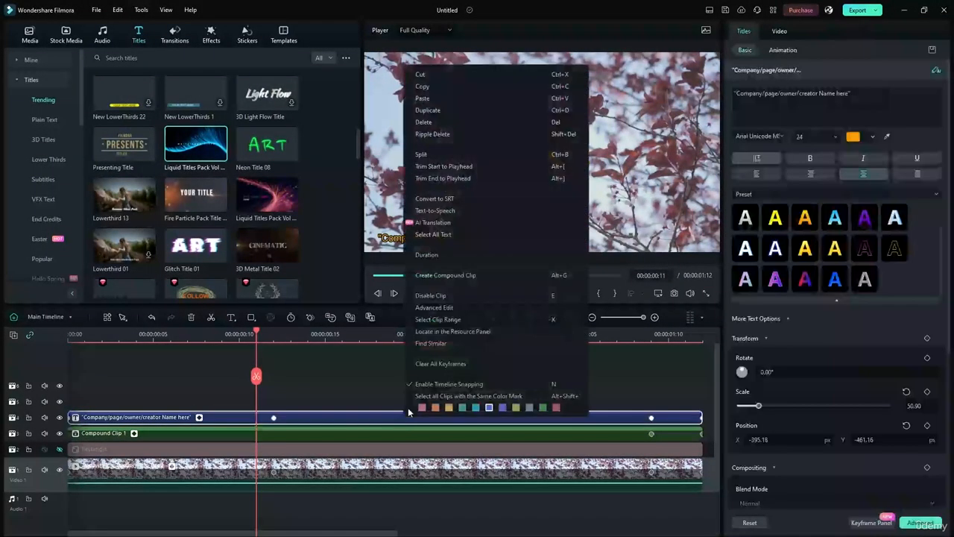
pyautogui.click(433, 308)
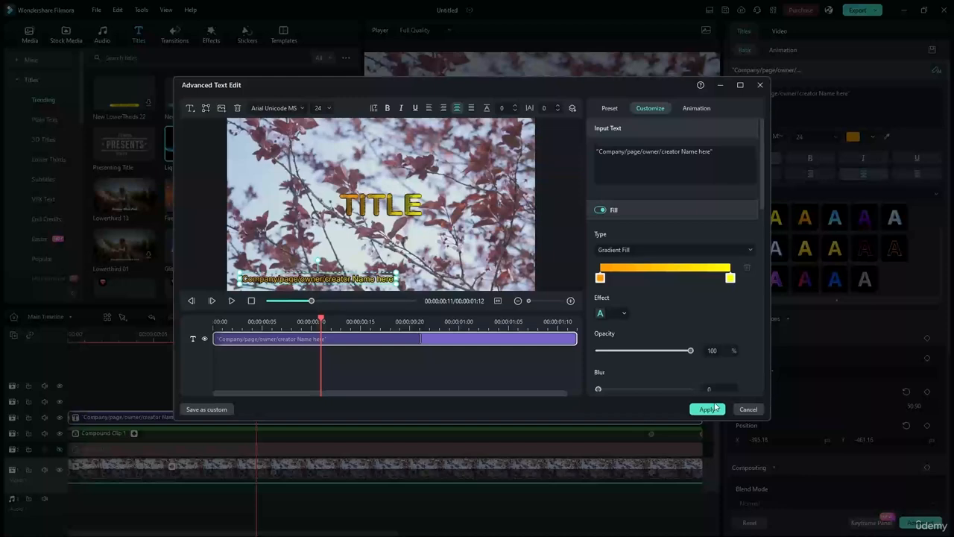
pyautogui.click(748, 410)
# Check the commands available for the company name title and Compound Clip 1 selected together.
pyautogui.keyDown('ctrl'); pyautogui.click(241, 435); pyautogui.keyUp('ctrl')
pyautogui.rightClick(240, 433)
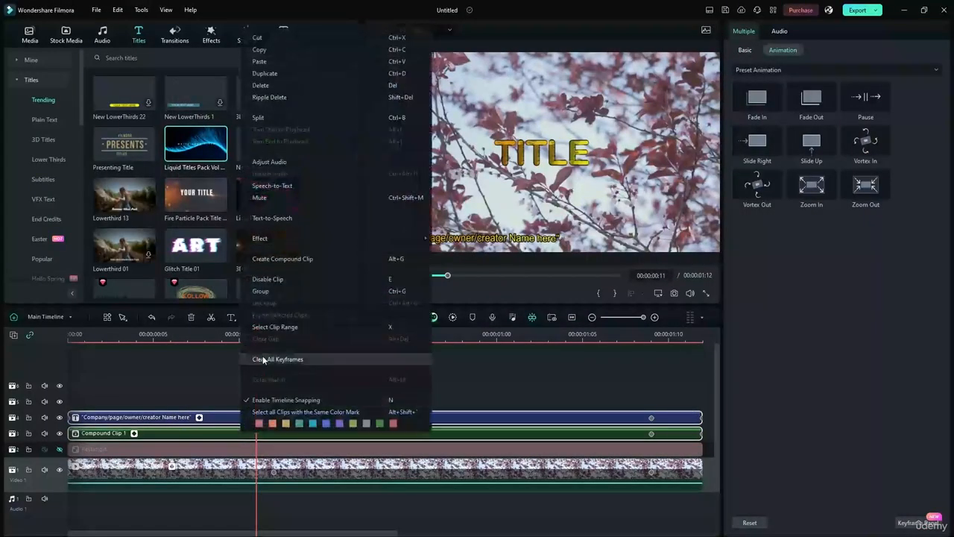
pyautogui.click(200, 364)
# Try merging all timeline clips into one compound clip to check its available commands, and undo the merge.
pyautogui.moveTo(310, 383); pyautogui.dragTo(228, 501)
pyautogui.rightClick(337, 460)
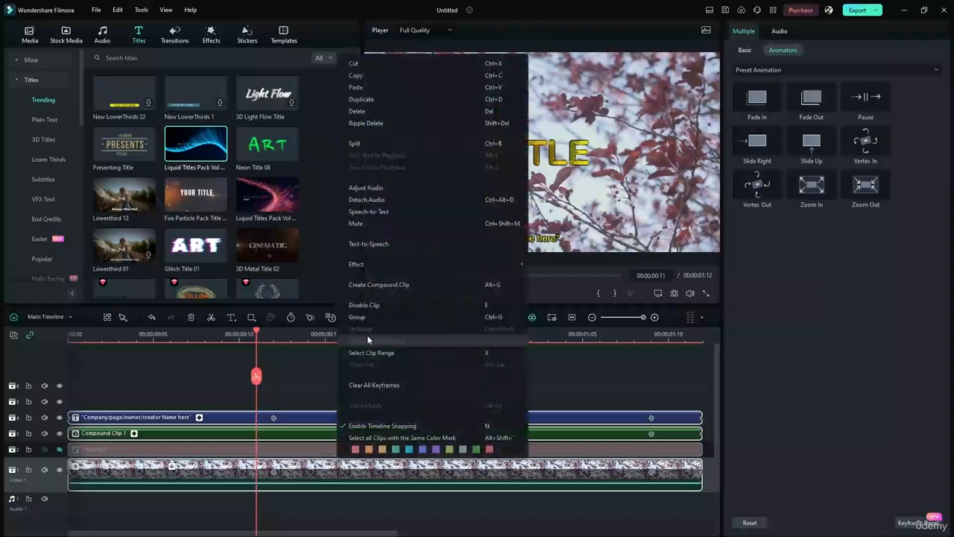
pyautogui.click(363, 285)
pyautogui.click(516, 282)
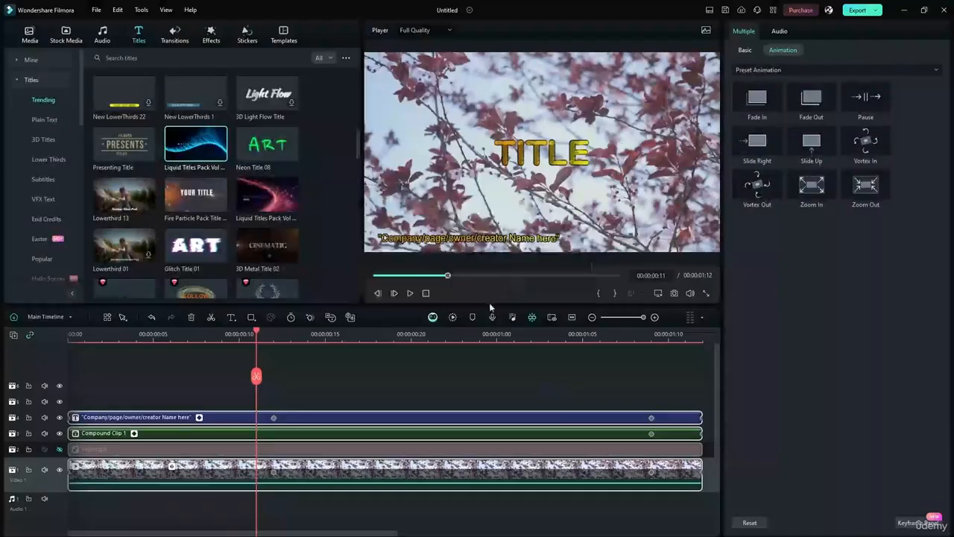
pyautogui.rightClick(289, 467)
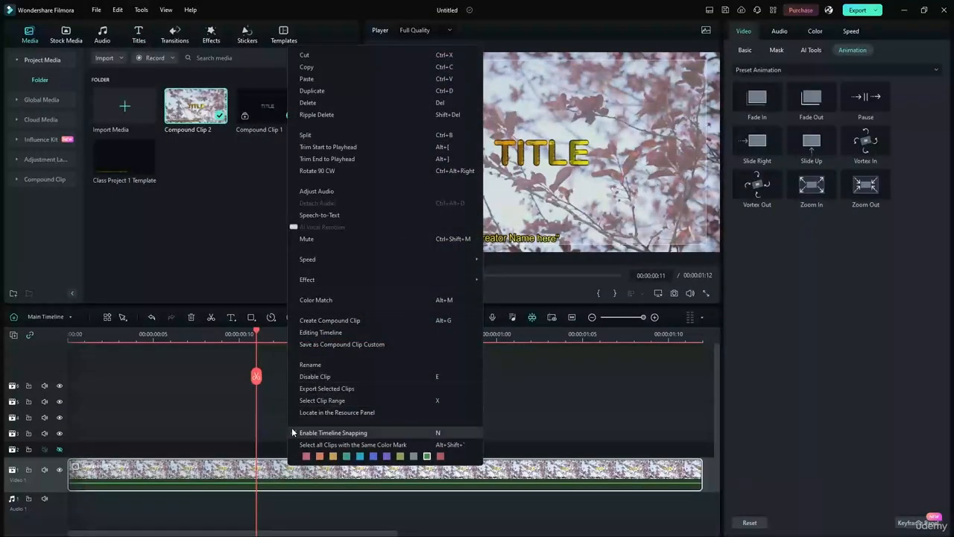
pyautogui.click(286, 468)
pyautogui.rightClick(287, 467)
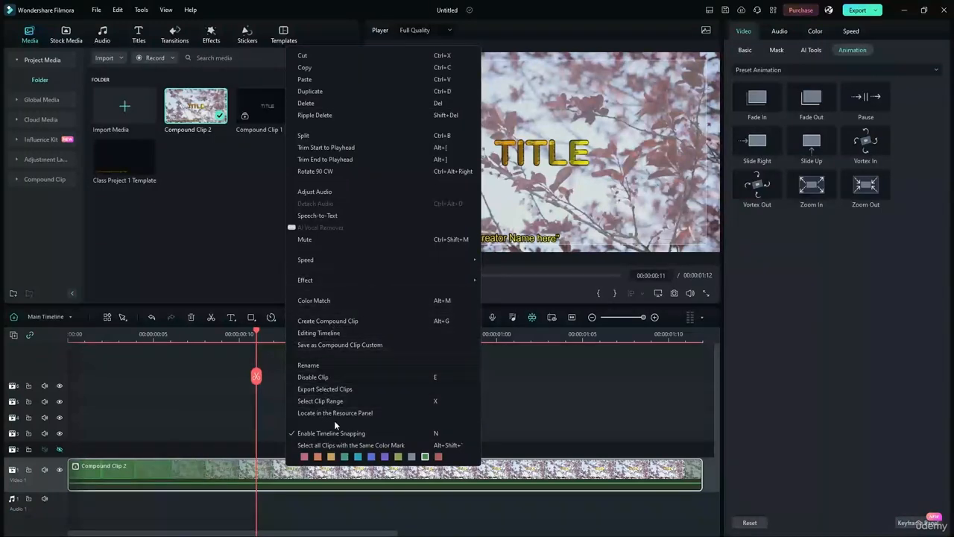
pyautogui.click(466, 445)
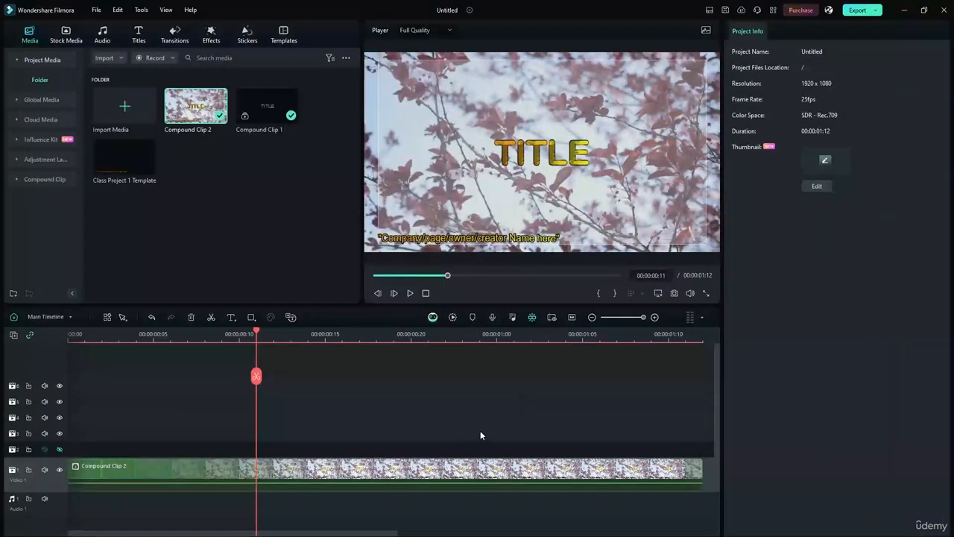
pyautogui.hotkey('ctrl', 'z')
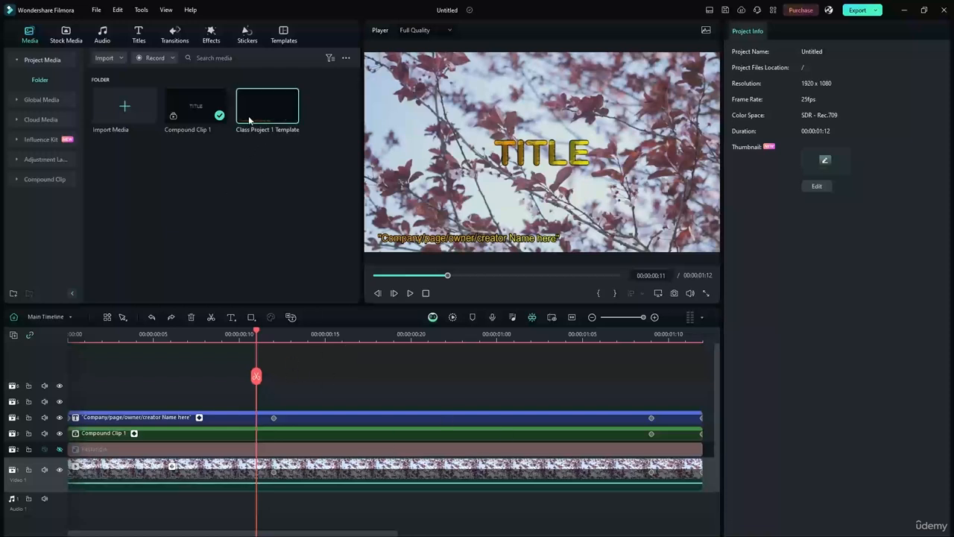
# Save all the timeline clips together as a custom template in the template library.
pyautogui.click(198, 110)
pyautogui.click(284, 34)
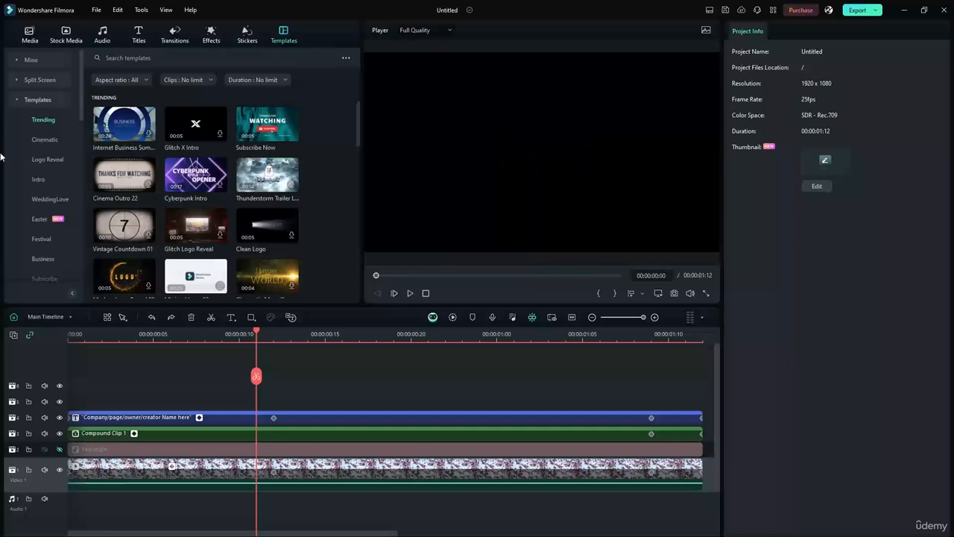
pyautogui.click(26, 99)
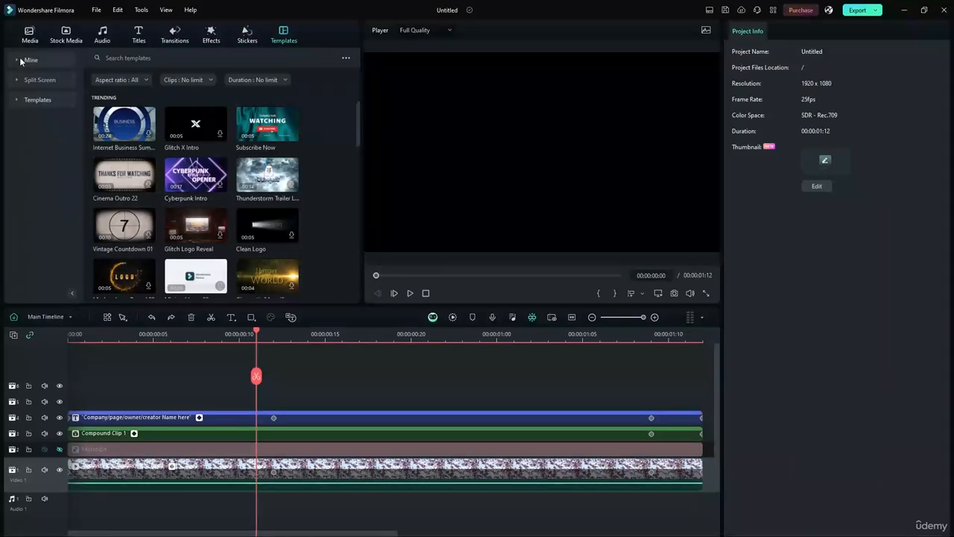
pyautogui.click(21, 61)
pyautogui.click(37, 117)
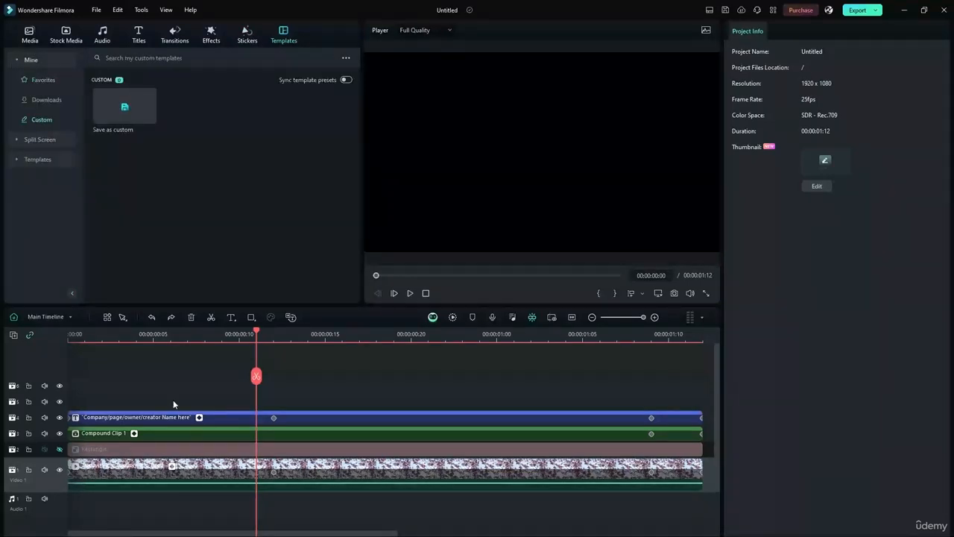
pyautogui.moveTo(411, 375); pyautogui.dragTo(271, 495)
pyautogui.click(129, 130)
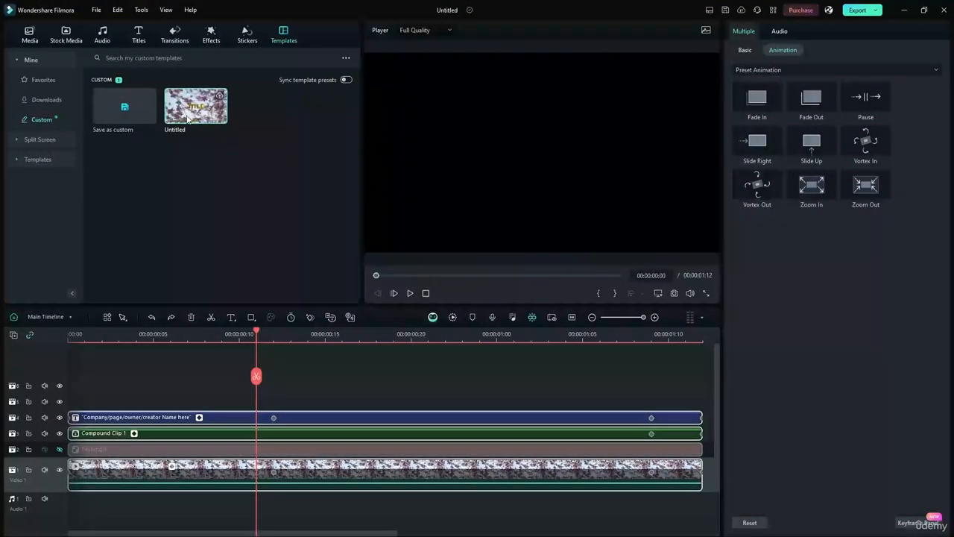
# Rename the new custom template as Class Project 1 Intro Template.
pyautogui.rightClick(188, 117)
pyautogui.click(199, 223)
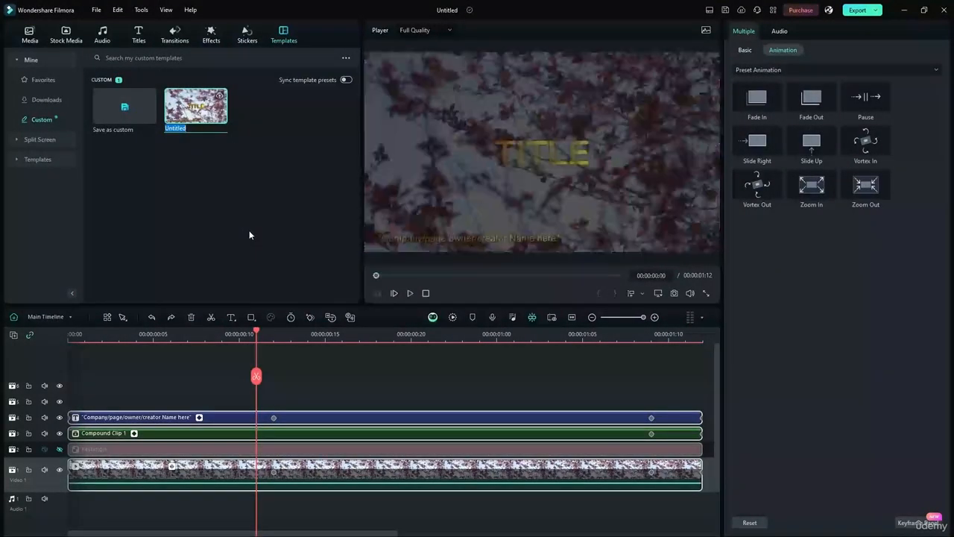
pyautogui.write('Cu')
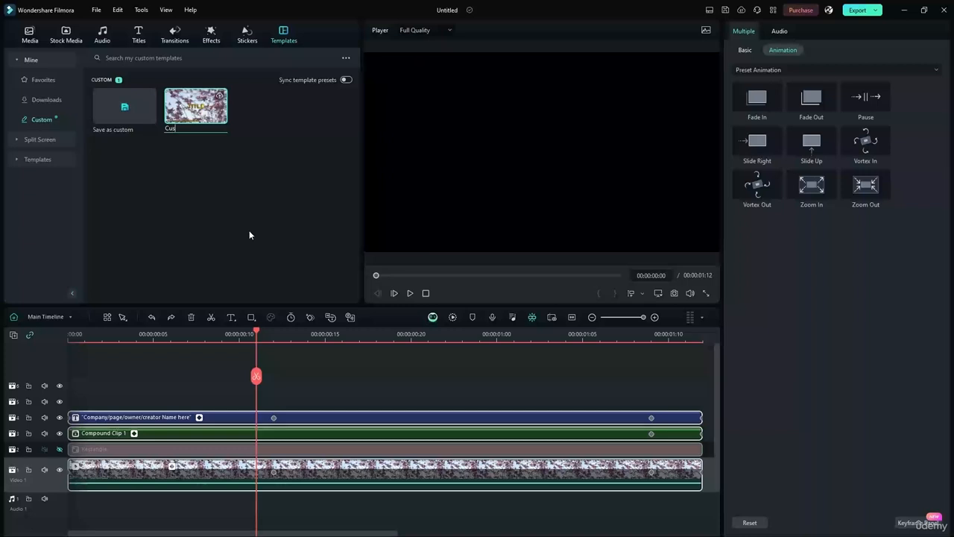
pyautogui.write('s')
pyautogui.press('BackSpace')
pyautogui.press('BackSpace')
pyautogui.write('lass P')
pyautogui.write('roject')
pyautogui.write(' 1')
pyautogui.write(' Intro Template')
pyautogui.press('Return')
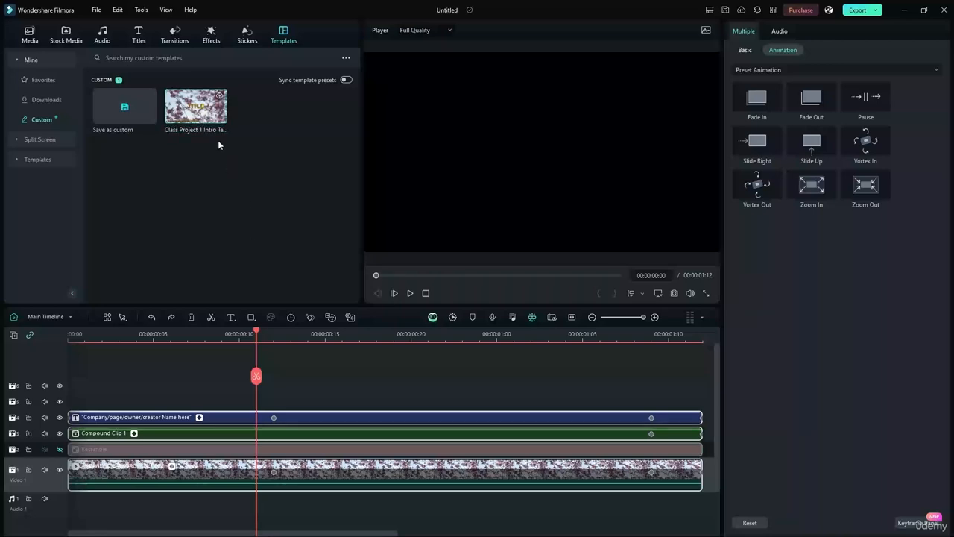
# Replace the original timeline clips with the saved Class Project 1 Intro Template at the start of video track 1.
pyautogui.moveTo(218, 142); pyautogui.dragTo(403, 393)
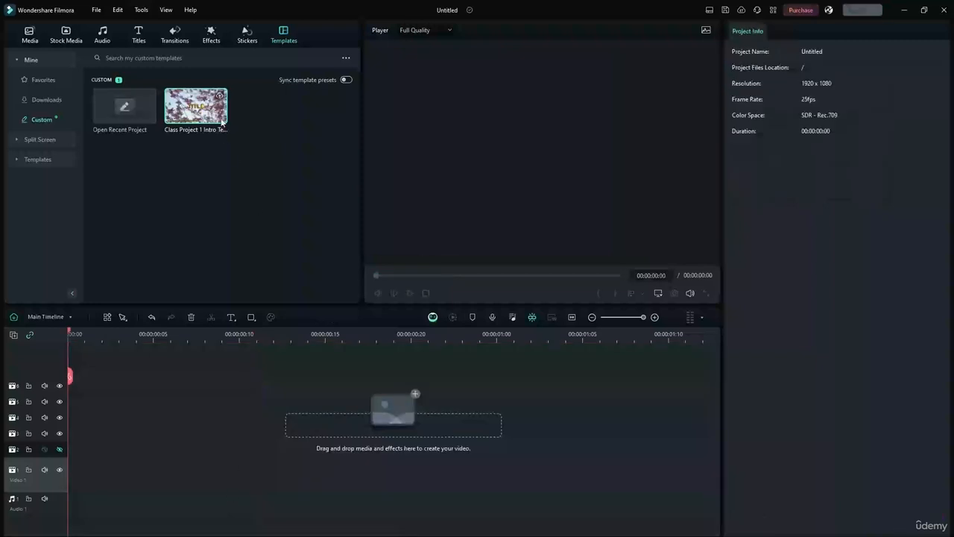
pyautogui.moveTo(223, 123); pyautogui.dragTo(75, 477)
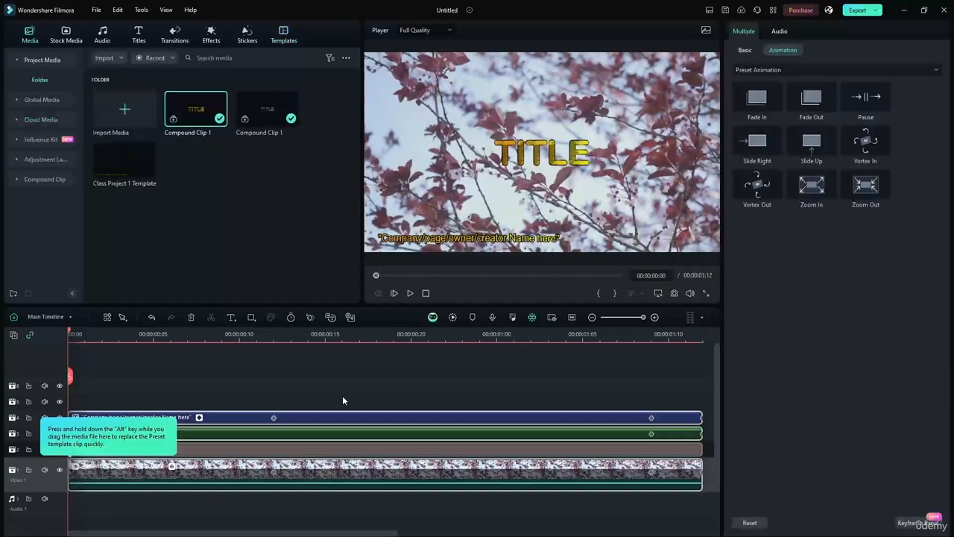
pyautogui.click(373, 393)
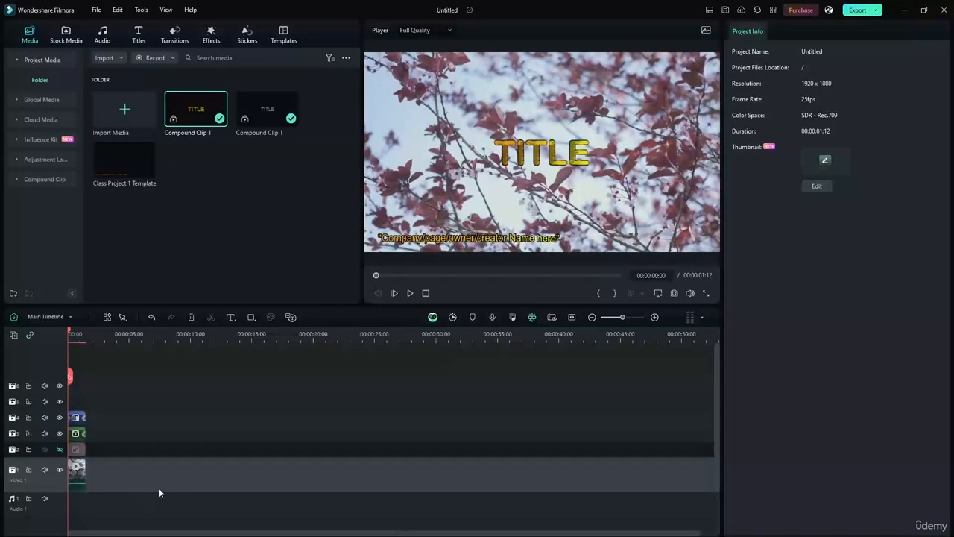
pyautogui.moveTo(158, 464); pyautogui.dragTo(343, 472)
pyautogui.moveTo(198, 335); pyautogui.dragTo(584, 343)
# Delete the placed template's clips and insert the Class Project 1 Intro Template again from the custom templates.
pyautogui.moveTo(367, 358); pyautogui.dragTo(134, 516)
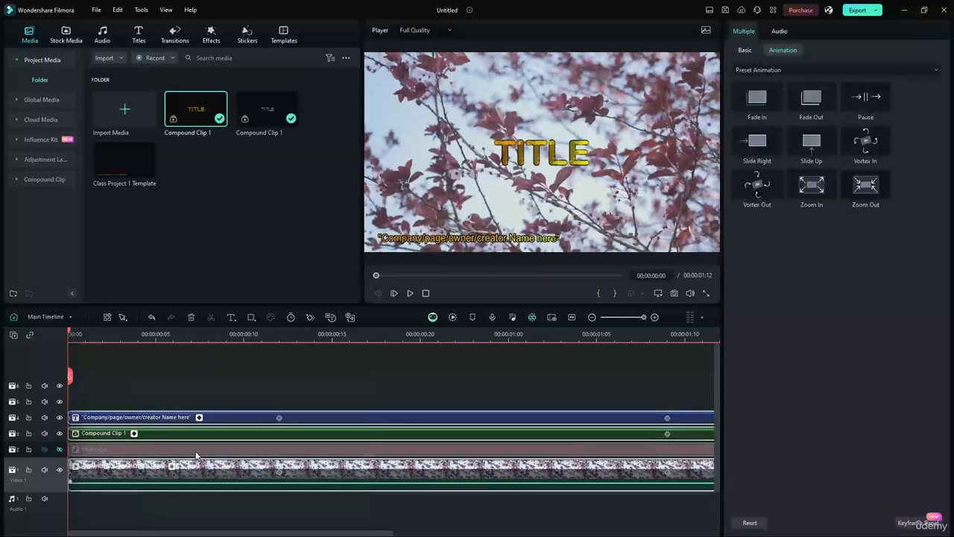
pyautogui.press('Delete')
pyautogui.click(284, 35)
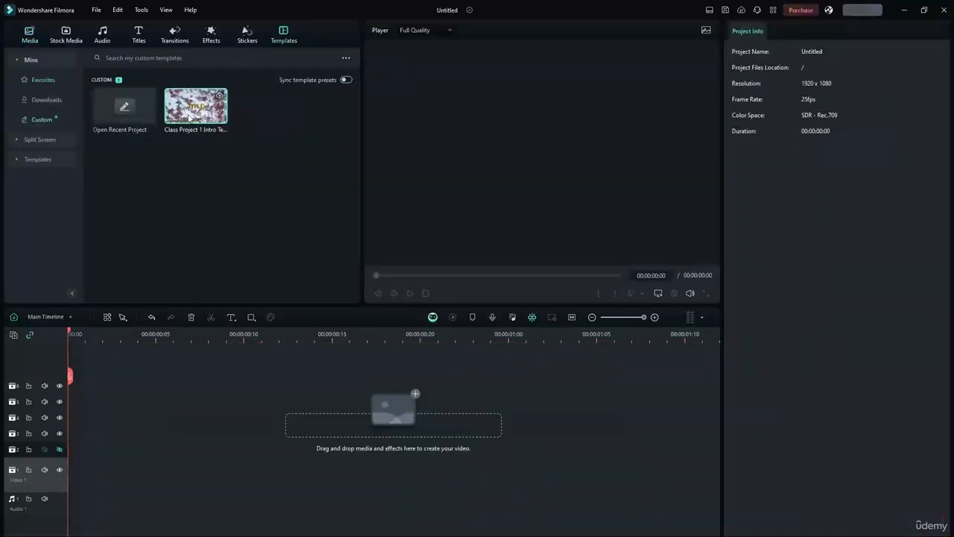
pyautogui.moveTo(196, 105); pyautogui.dragTo(78, 448)
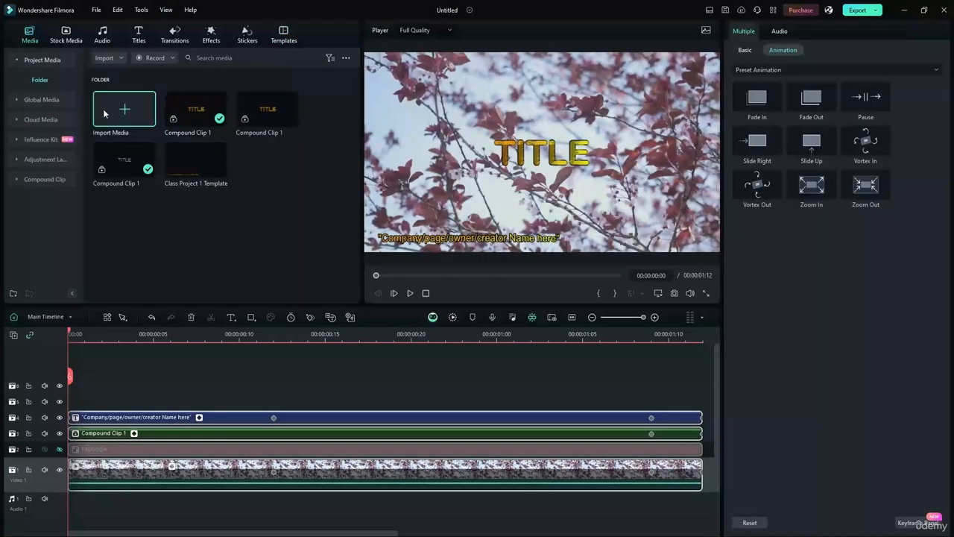
pyautogui.click(283, 34)
pyautogui.click(417, 393)
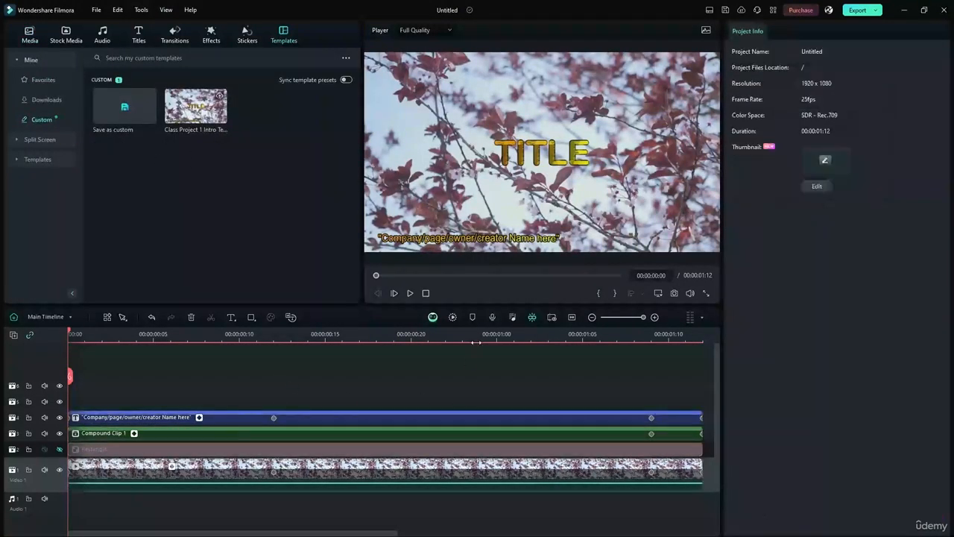
# Select every clip on the timeline and delete them all to empty it.
pyautogui.click(168, 507)
pyautogui.moveTo(171, 355); pyautogui.dragTo(86, 355)
pyautogui.moveTo(394, 373); pyautogui.dragTo(116, 514)
pyautogui.click(321, 395)
pyautogui.moveTo(482, 345); pyautogui.dragTo(153, 489)
pyautogui.click(346, 366)
pyautogui.press('Delete')
# Place the Class Project 1 Intro Template on the empty timeline at the start of video track 1.
pyautogui.click(186, 103)
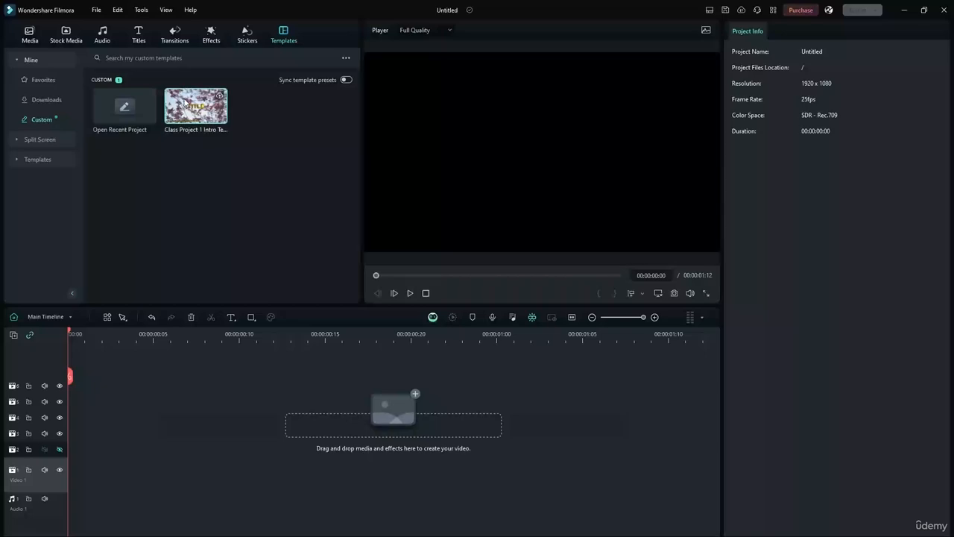
pyautogui.moveTo(202, 125); pyautogui.dragTo(74, 473)
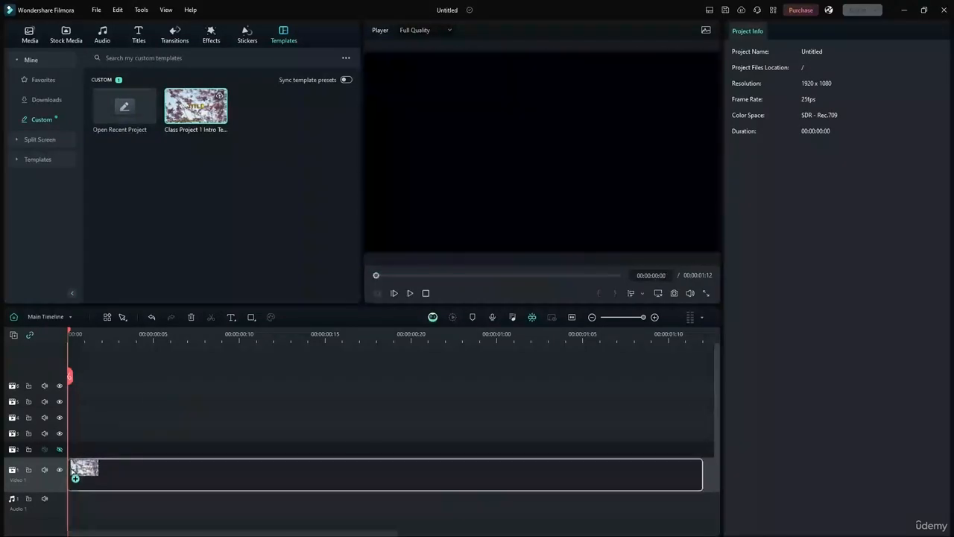
pyautogui.moveTo(273, 460); pyautogui.dragTo(187, 522)
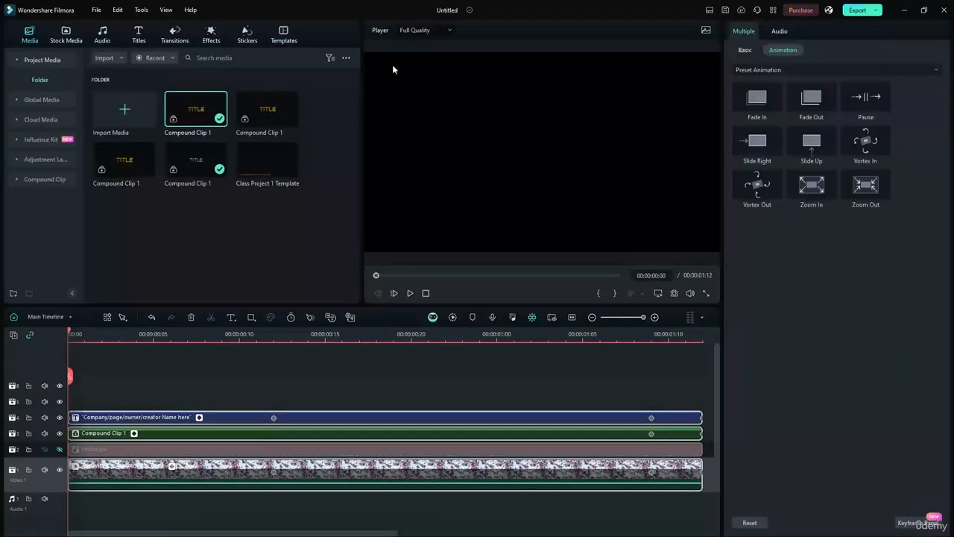
# Combine all the selected timeline clips into a compound clip named Class Project 1 Intro Template.
pyautogui.click(283, 34)
pyautogui.rightClick(224, 463)
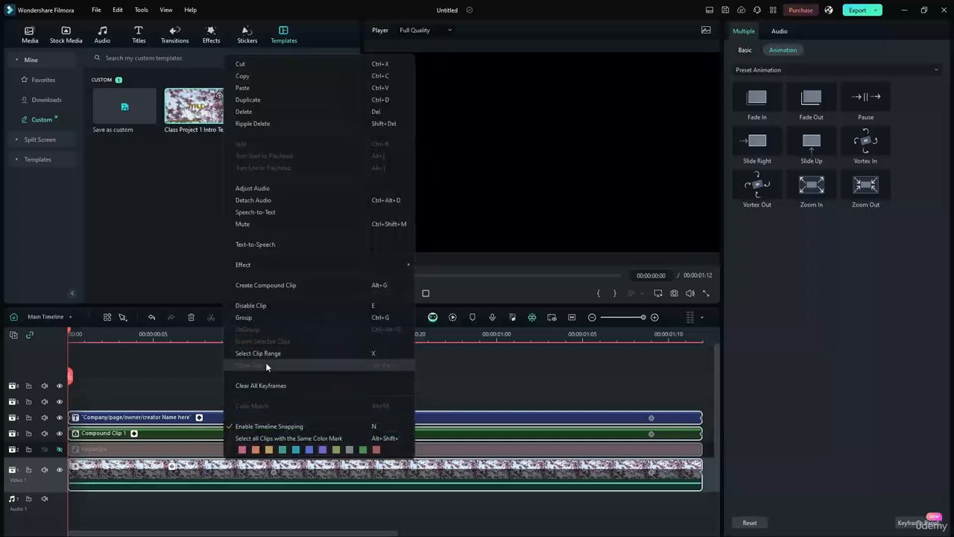
pyautogui.click(265, 285)
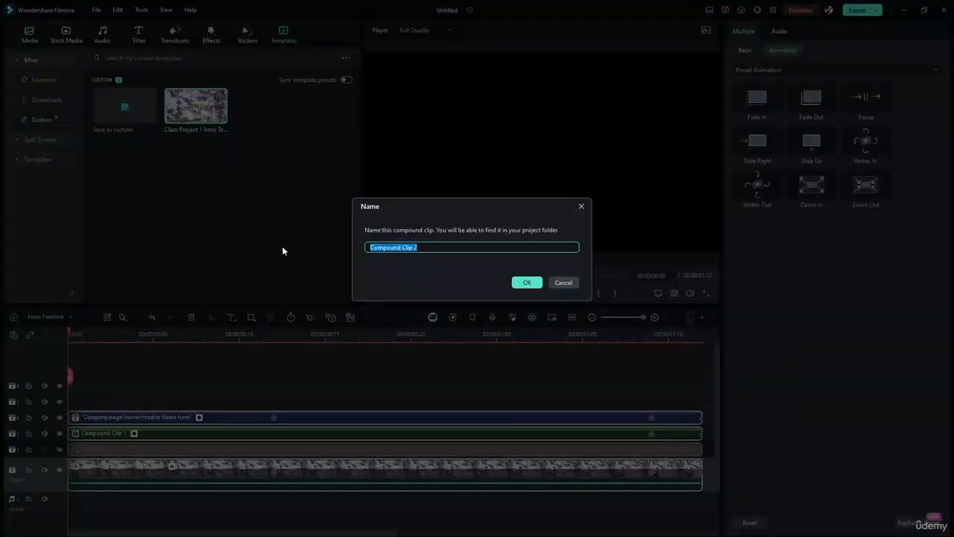
pyautogui.write('Class Project 1 Intro Template')
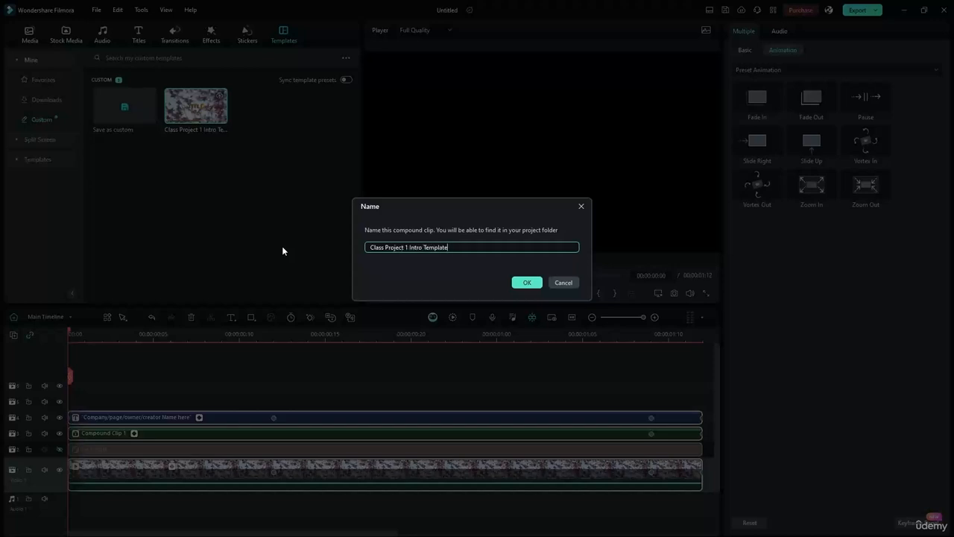
pyautogui.press('Return')
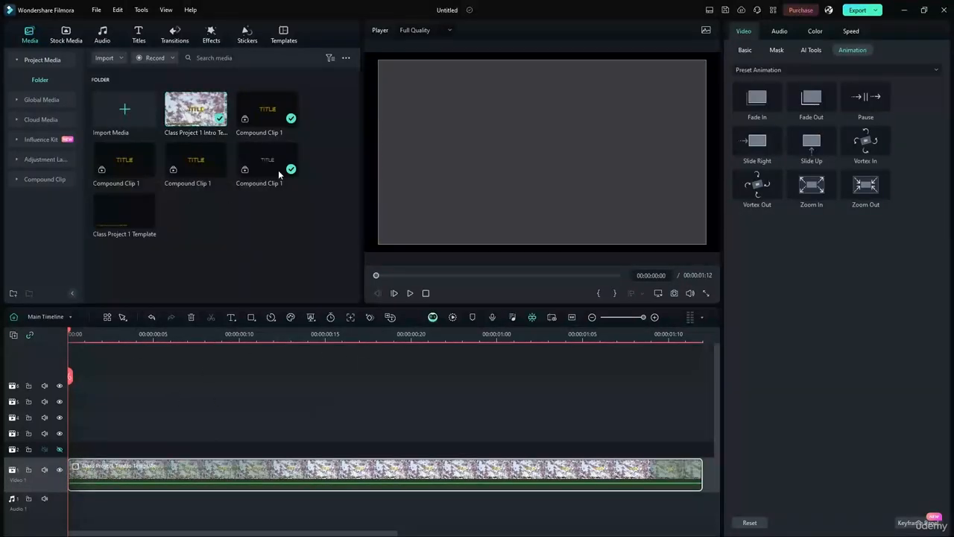
# Delete the existing Class Project 1 Intro Template from the custom templates and save the compound-clip timeline as a new custom template.
pyautogui.click(285, 37)
pyautogui.click(197, 108)
pyautogui.press('Delete')
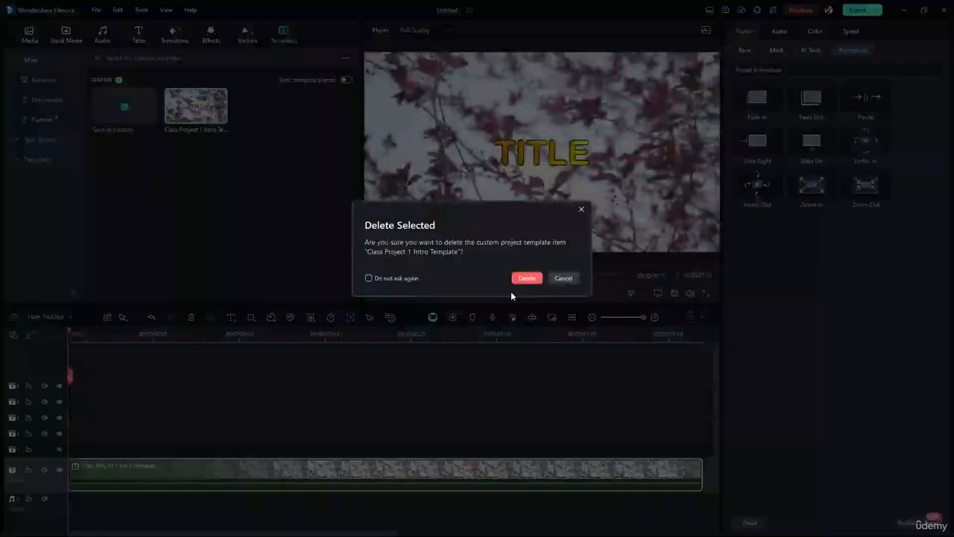
pyautogui.click(523, 276)
pyautogui.click(195, 475)
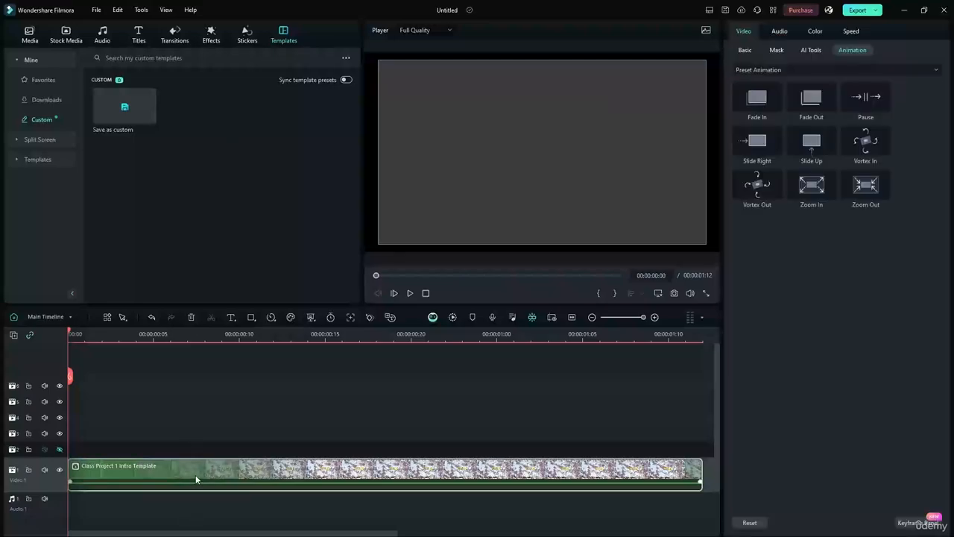
pyautogui.click(149, 113)
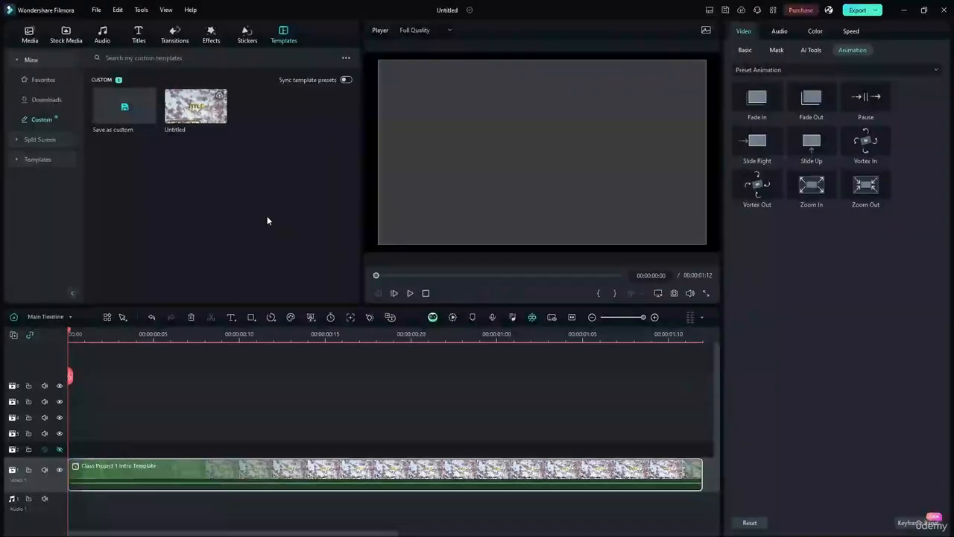
# Replace the timeline's compound clip with the newly saved template at the start of video track 1 and play it from the beginning.
pyautogui.press('Delete')
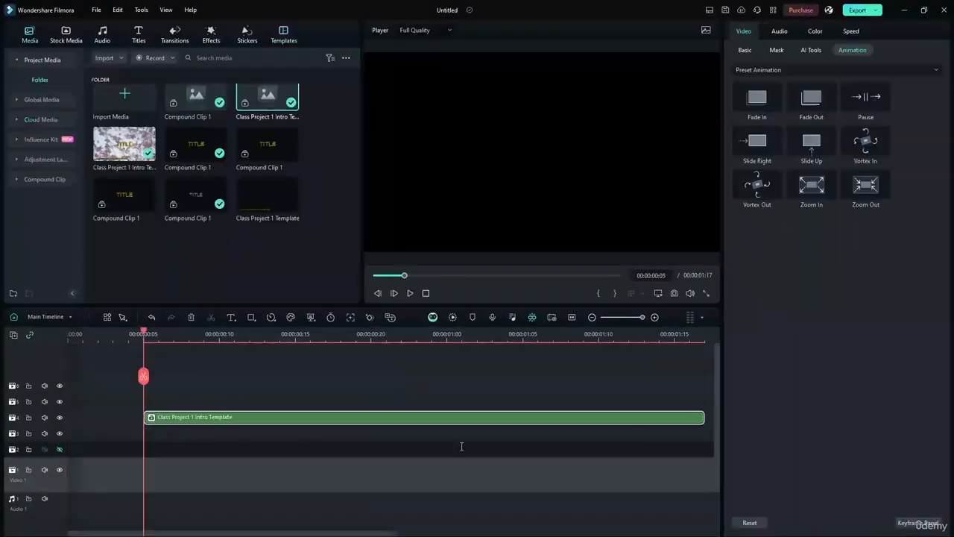
pyautogui.moveTo(323, 423); pyautogui.dragTo(249, 475)
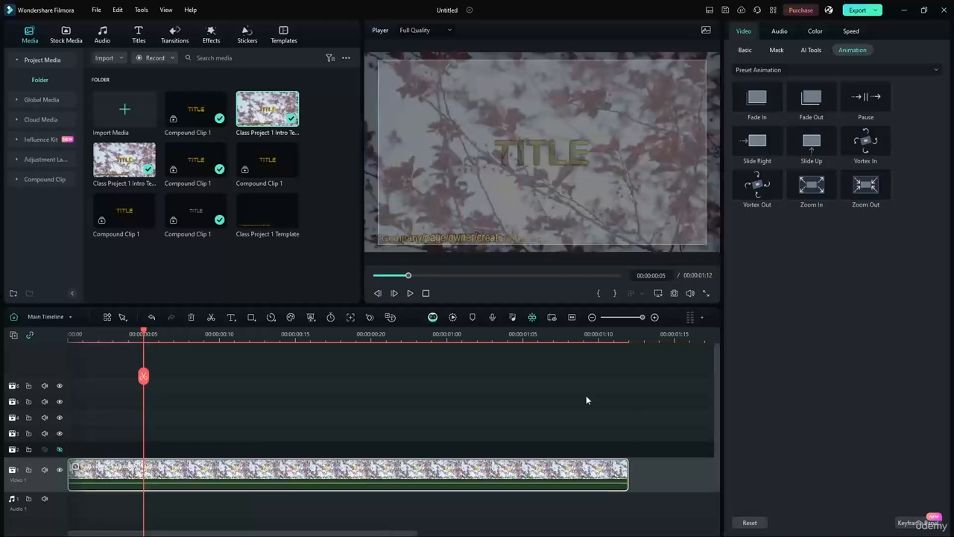
pyautogui.moveTo(146, 331); pyautogui.dragTo(67, 334)
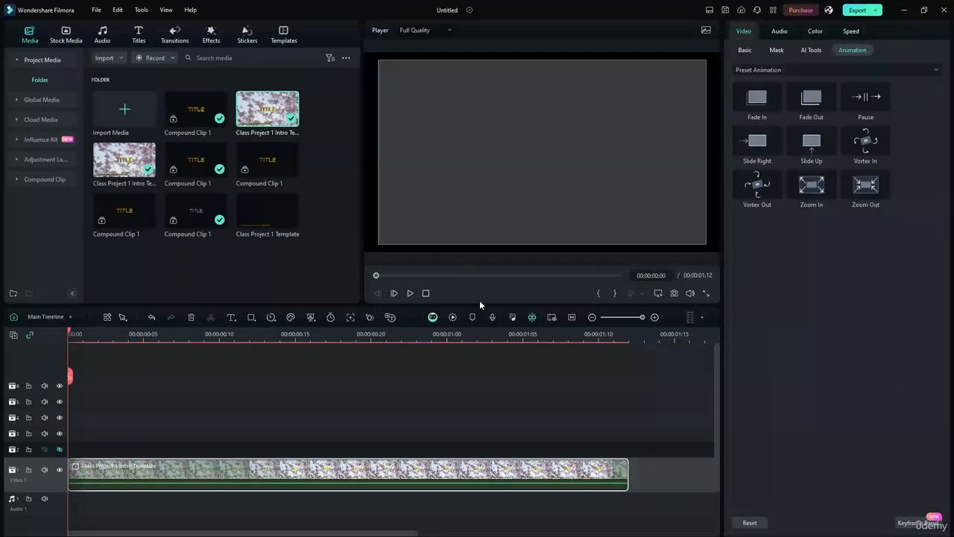
pyautogui.click(410, 293)
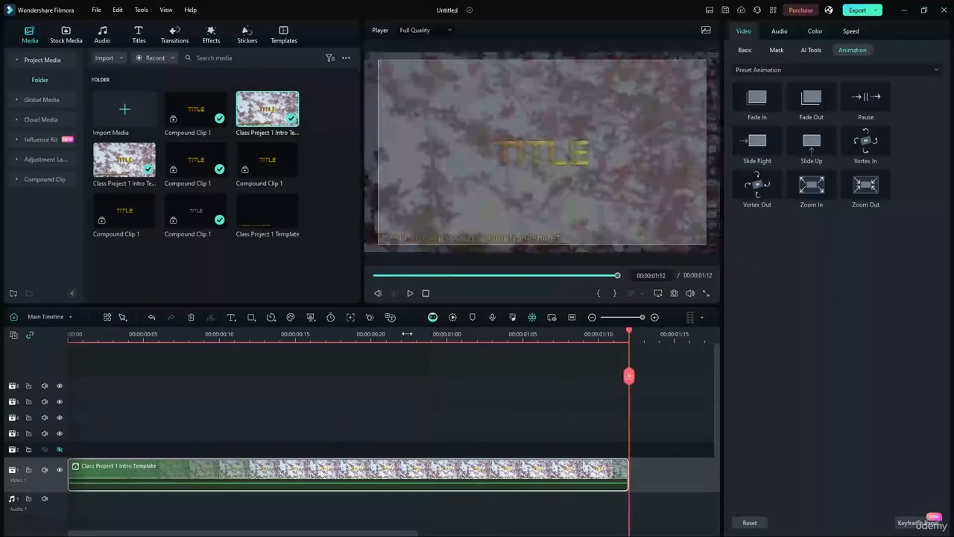
# Open the placed template's compound clip and its nested Compound Clip 1 to examine their layers at full timeline width.
pyautogui.doubleClick(386, 473)
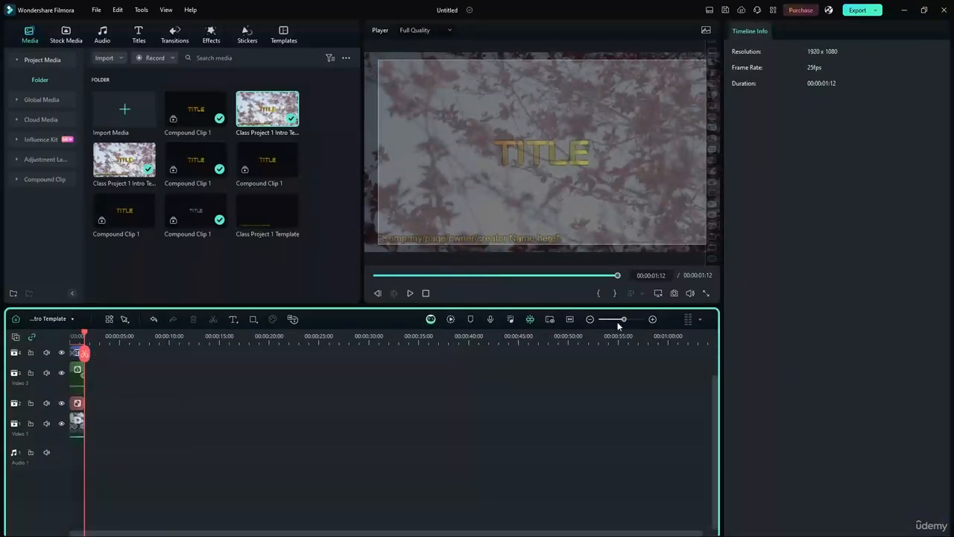
pyautogui.click(571, 319)
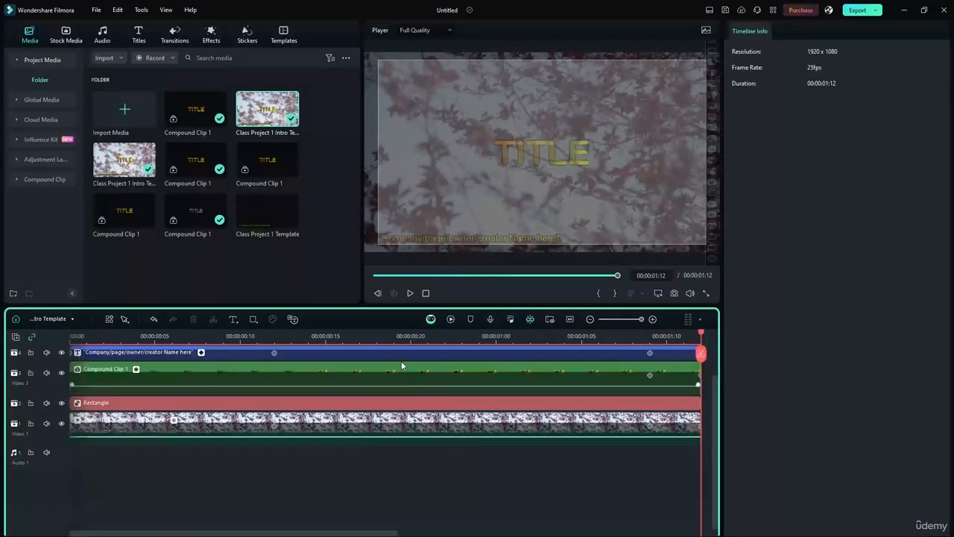
pyautogui.click(322, 378)
pyautogui.click(492, 373)
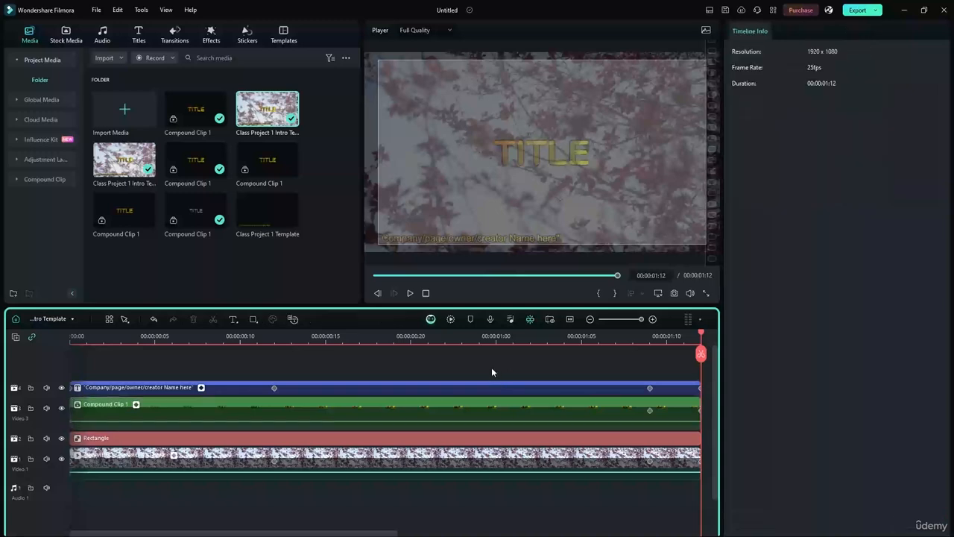
pyautogui.click(267, 422)
pyautogui.doubleClick(364, 408)
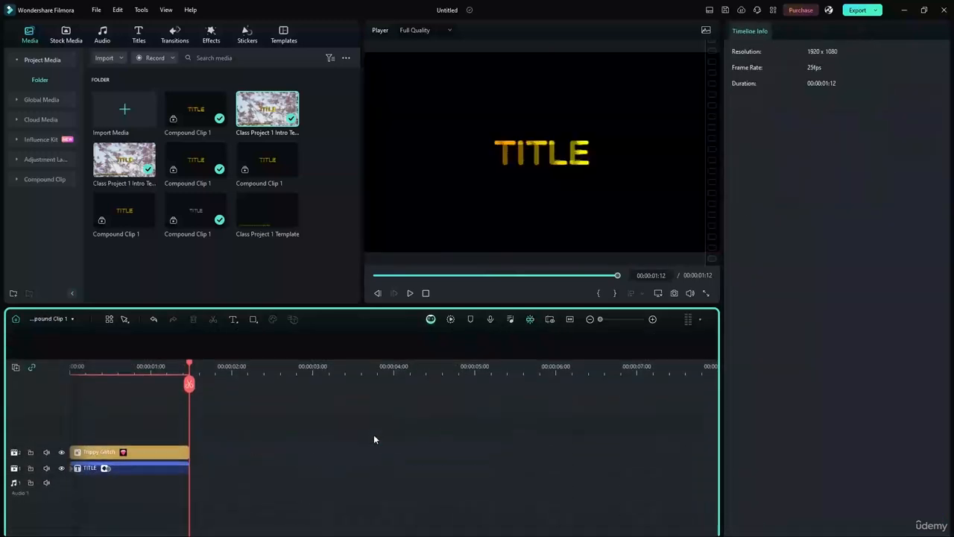
pyautogui.click(570, 319)
# Inspect the fourth Compound Clip 1 in the timeline list, fitted to the timeline width, and return to the Main Timeline.
pyautogui.click(50, 318)
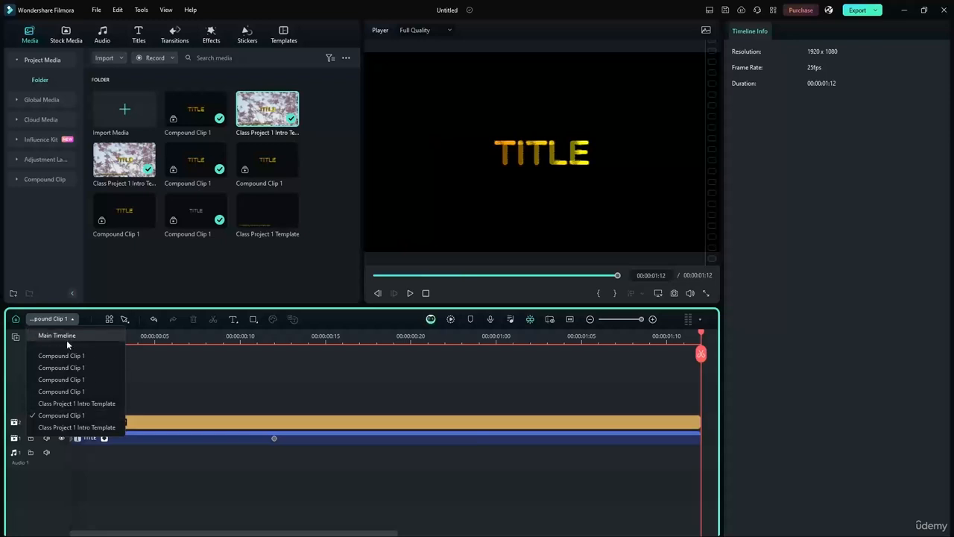
pyautogui.click(73, 389)
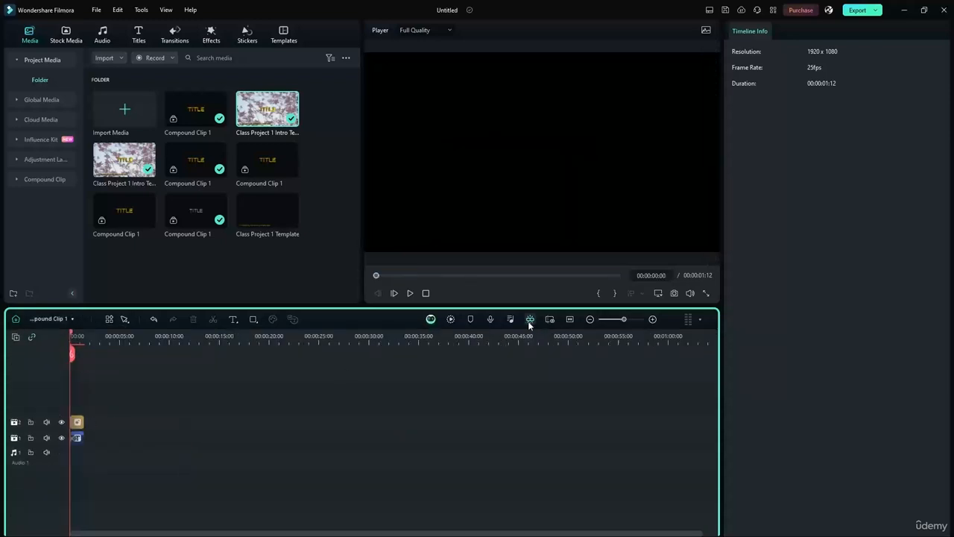
pyautogui.click(569, 319)
pyautogui.click(74, 321)
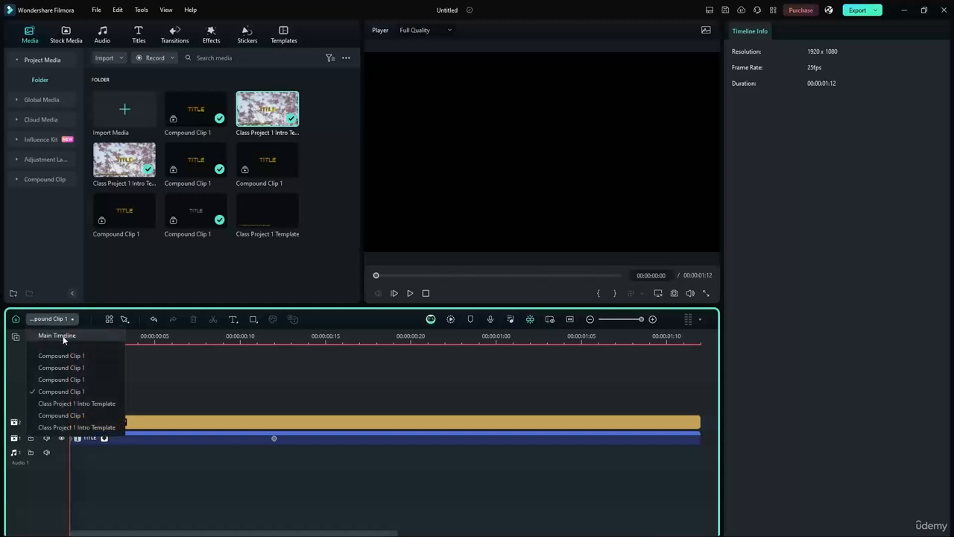
pyautogui.click(64, 336)
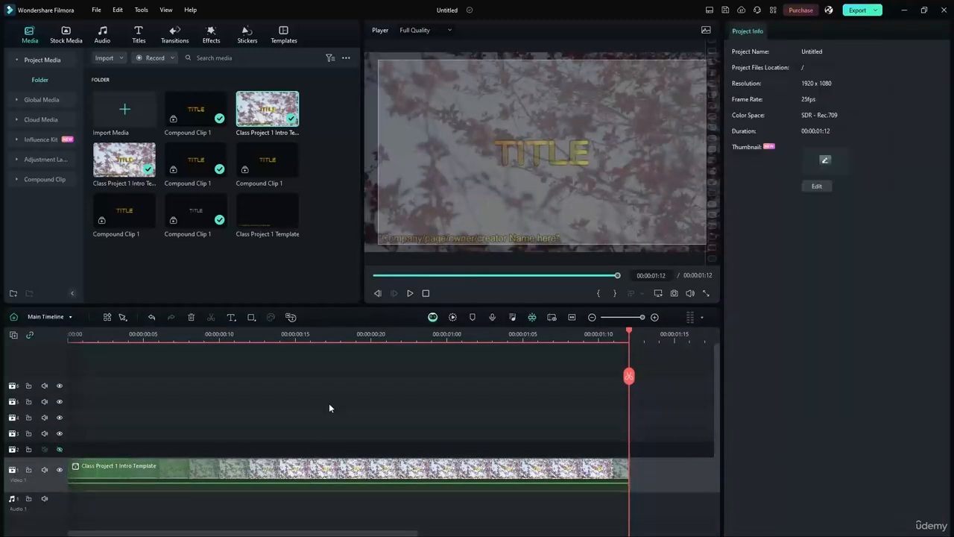
# Compare the last and fourth Compound Clip 1 entries in the timeline list, ending back on the Main Timeline.
pyautogui.click(45, 317)
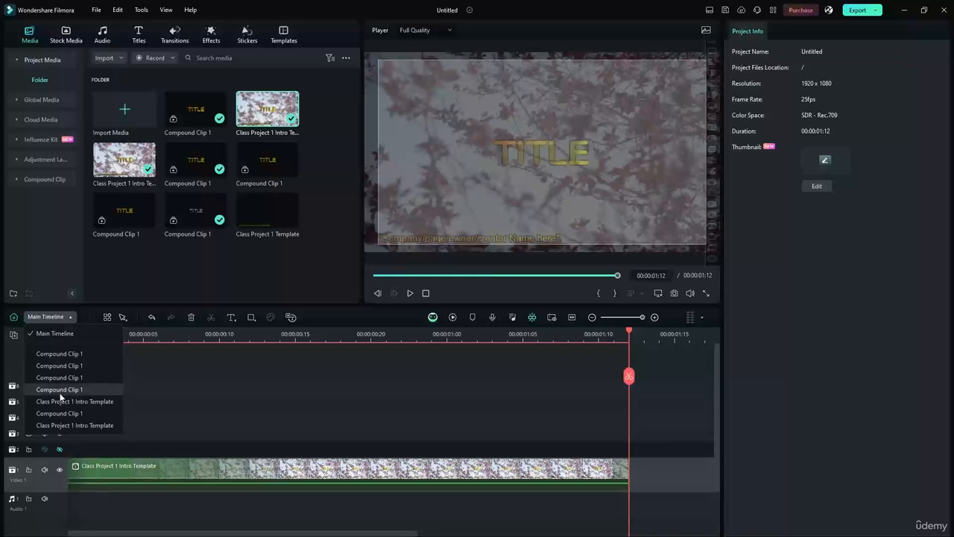
pyautogui.click(60, 412)
pyautogui.click(49, 318)
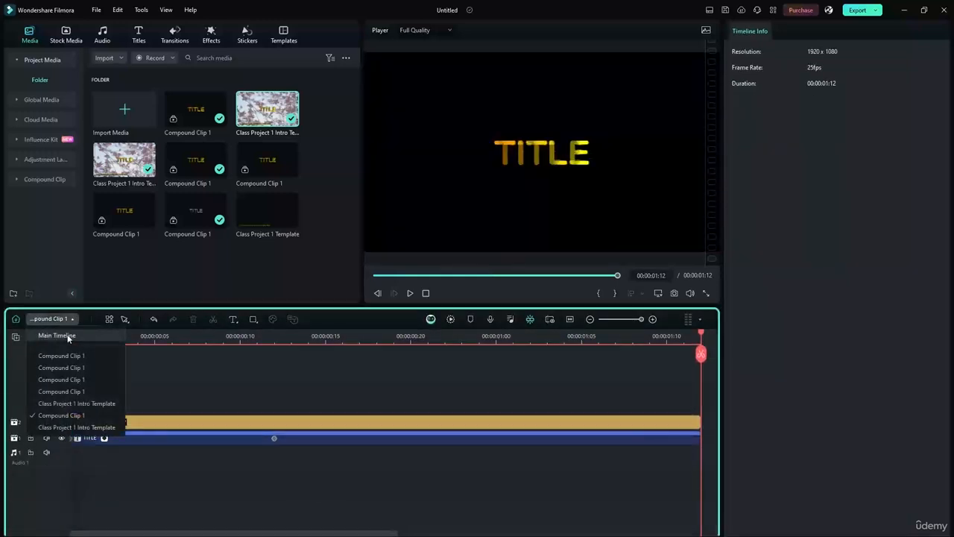
pyautogui.click(68, 400)
pyautogui.click(48, 319)
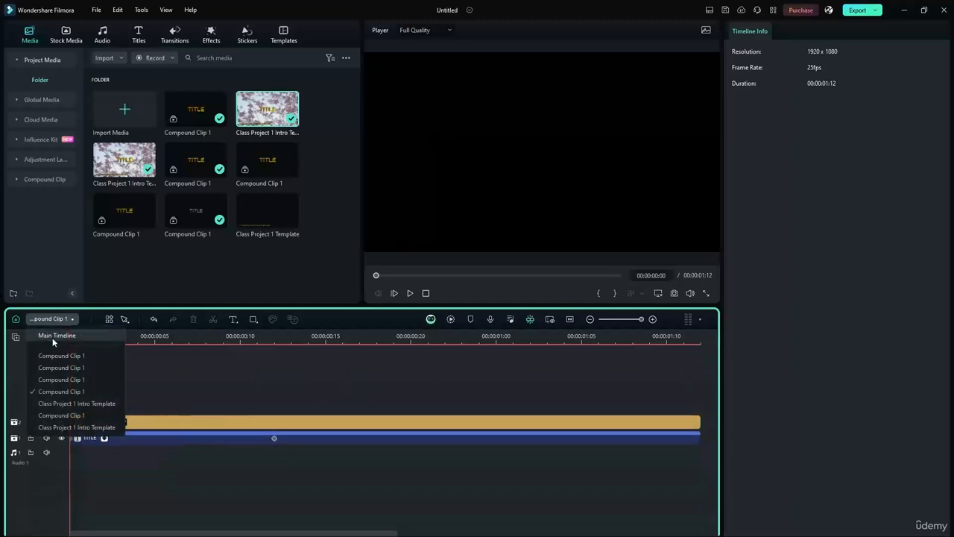
pyautogui.click(57, 336)
# Check the Compound Clip 1 nested inside the placed Class Project 1 Intro Template clip and go back to the Main Timeline.
pyautogui.doubleClick(231, 468)
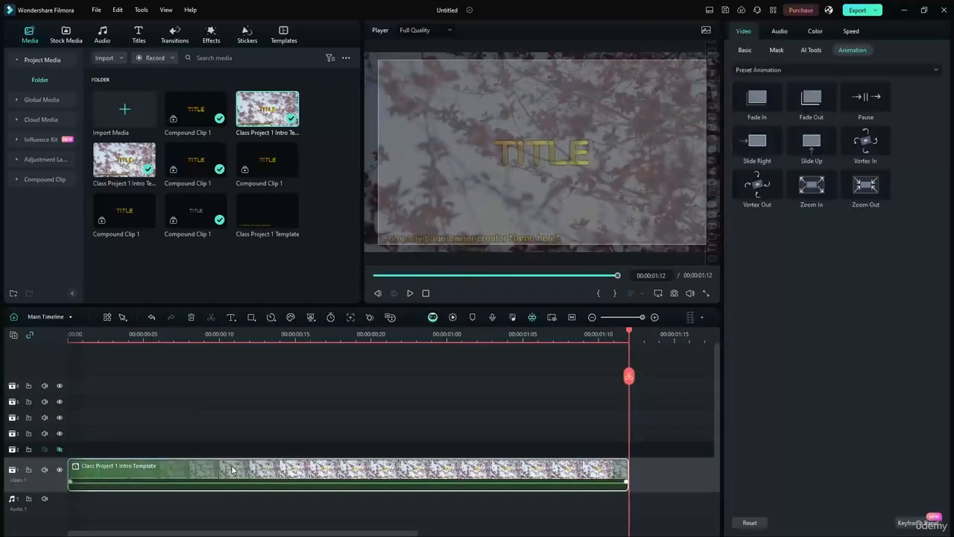
pyautogui.click(175, 411)
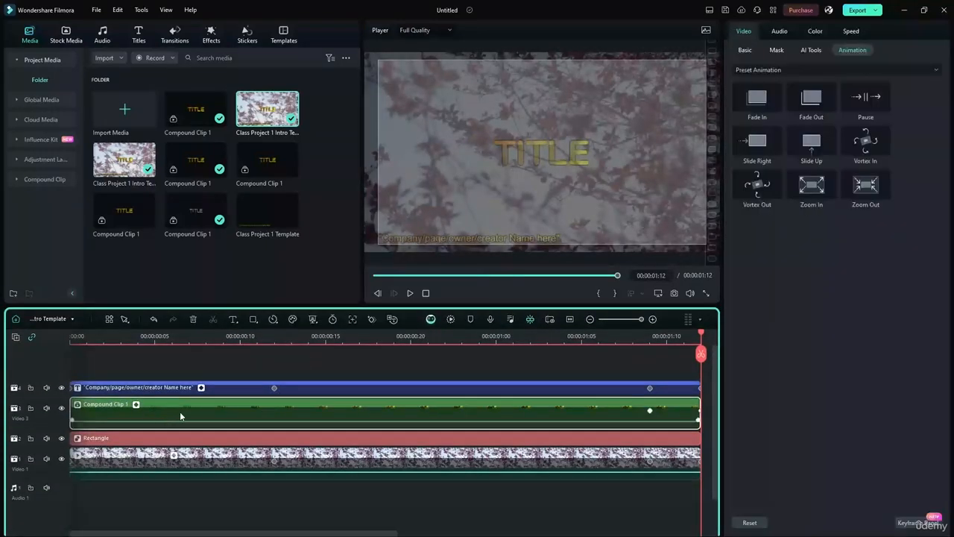
pyautogui.doubleClick(180, 412)
pyautogui.click(49, 319)
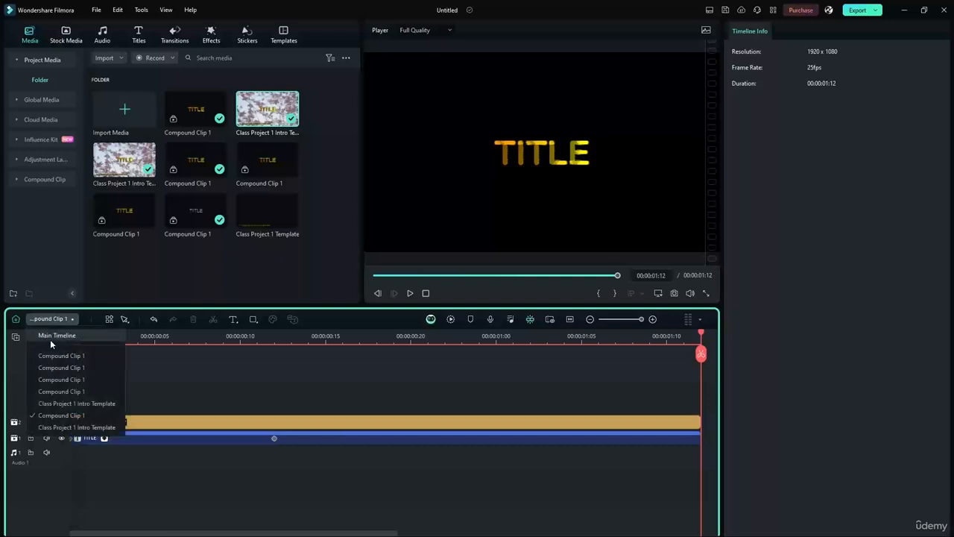
pyautogui.click(50, 337)
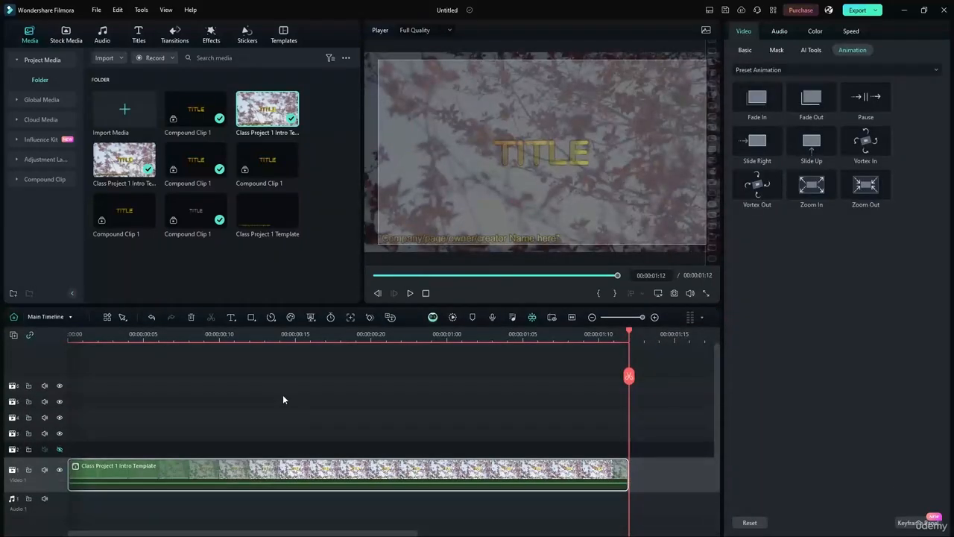
# Rename the Untitled custom template as Class Project 1 Intro Template.
pyautogui.click(282, 34)
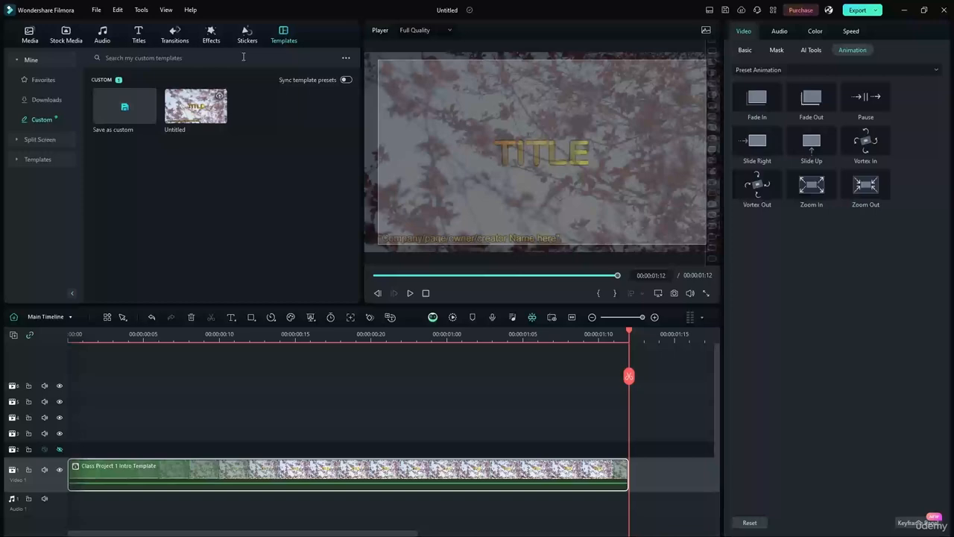
pyautogui.rightClick(194, 110)
pyautogui.click(223, 210)
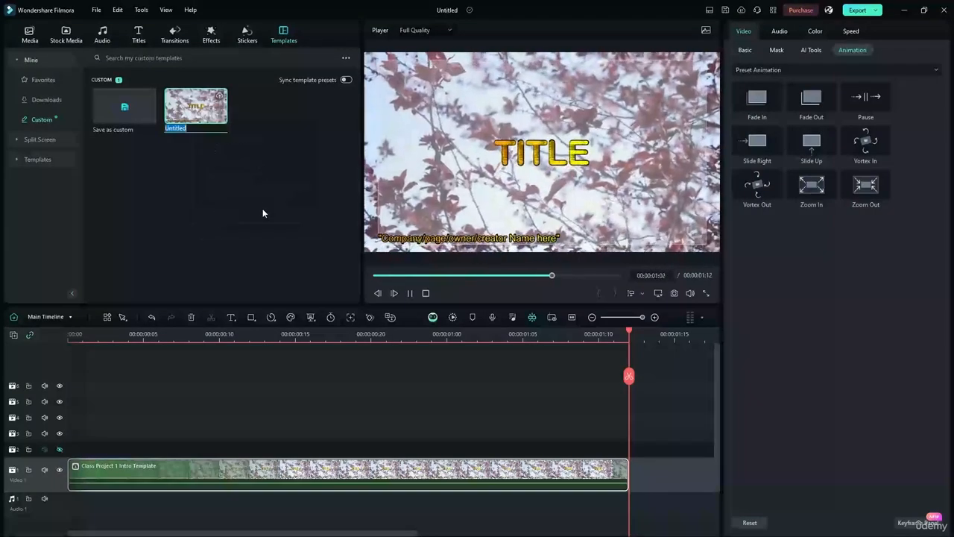
pyautogui.write('Class')
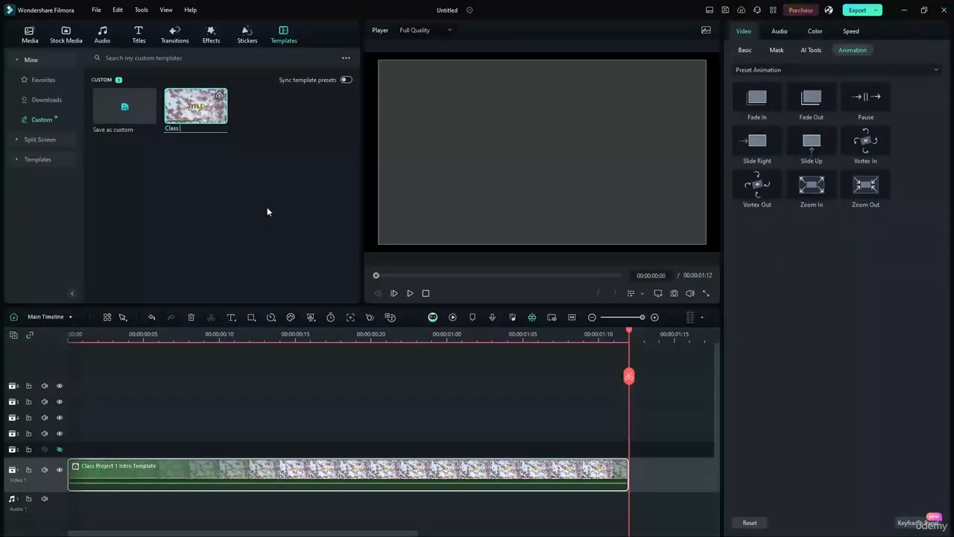
pyautogui.write(' Project 1 Intro Template')
pyautogui.press('Return')
pyautogui.click(398, 393)
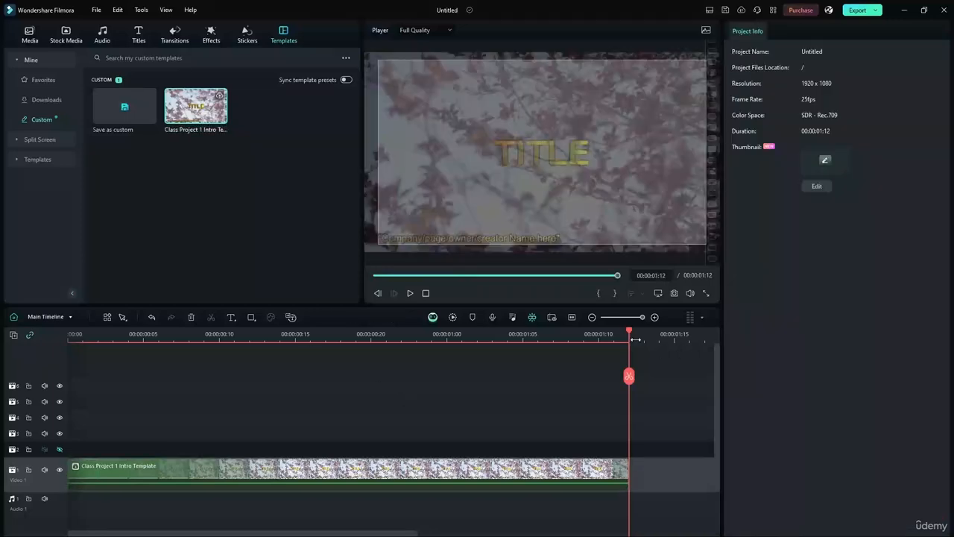